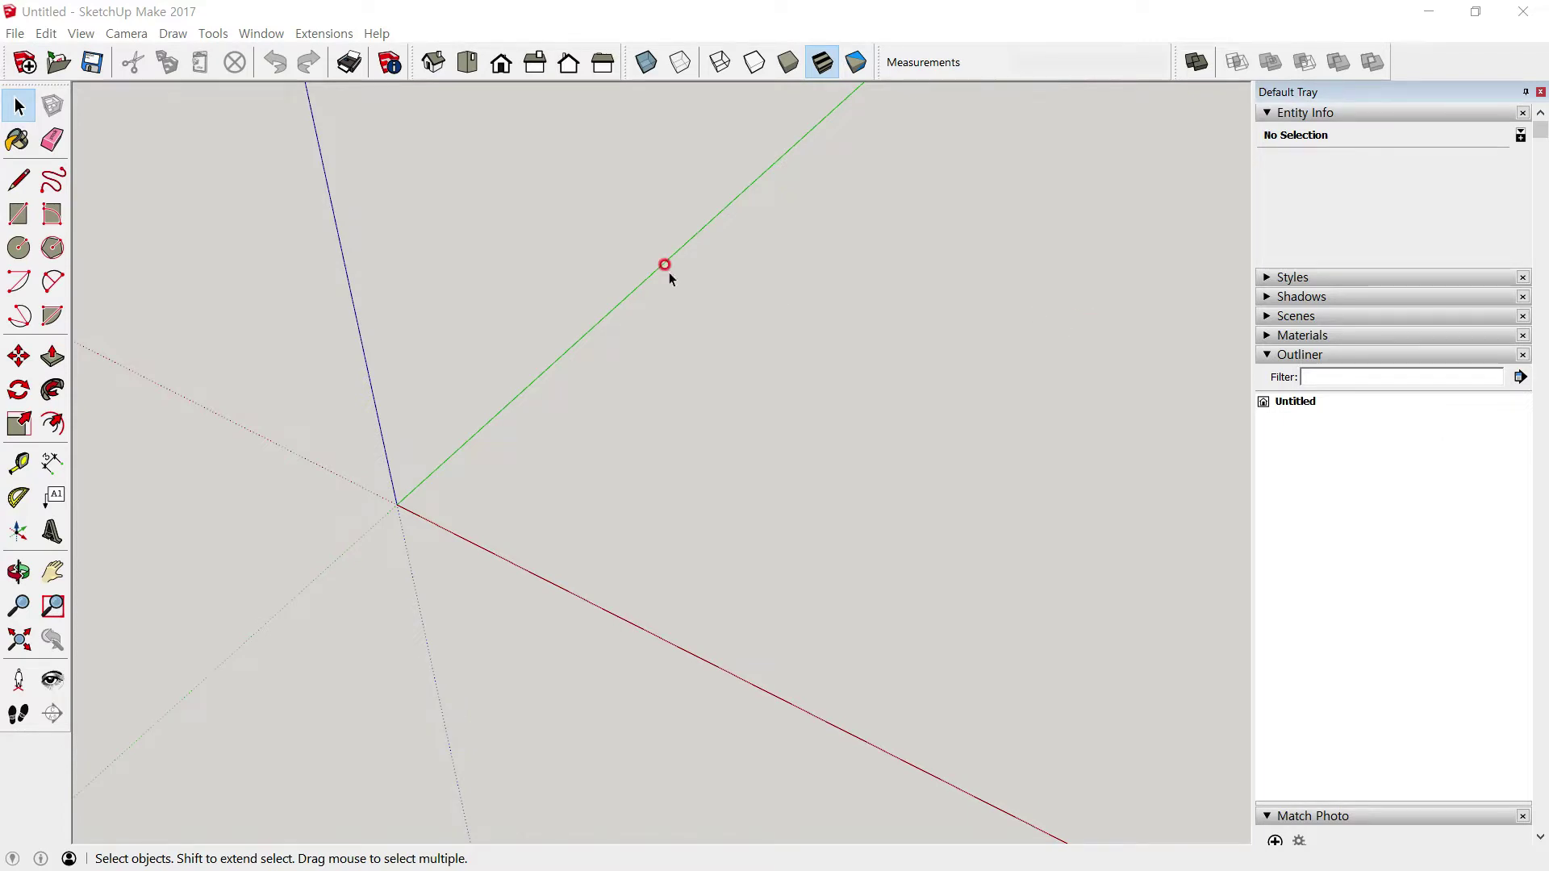
Start an STL import and select robottillo-sup.stl
left_click(15, 34)
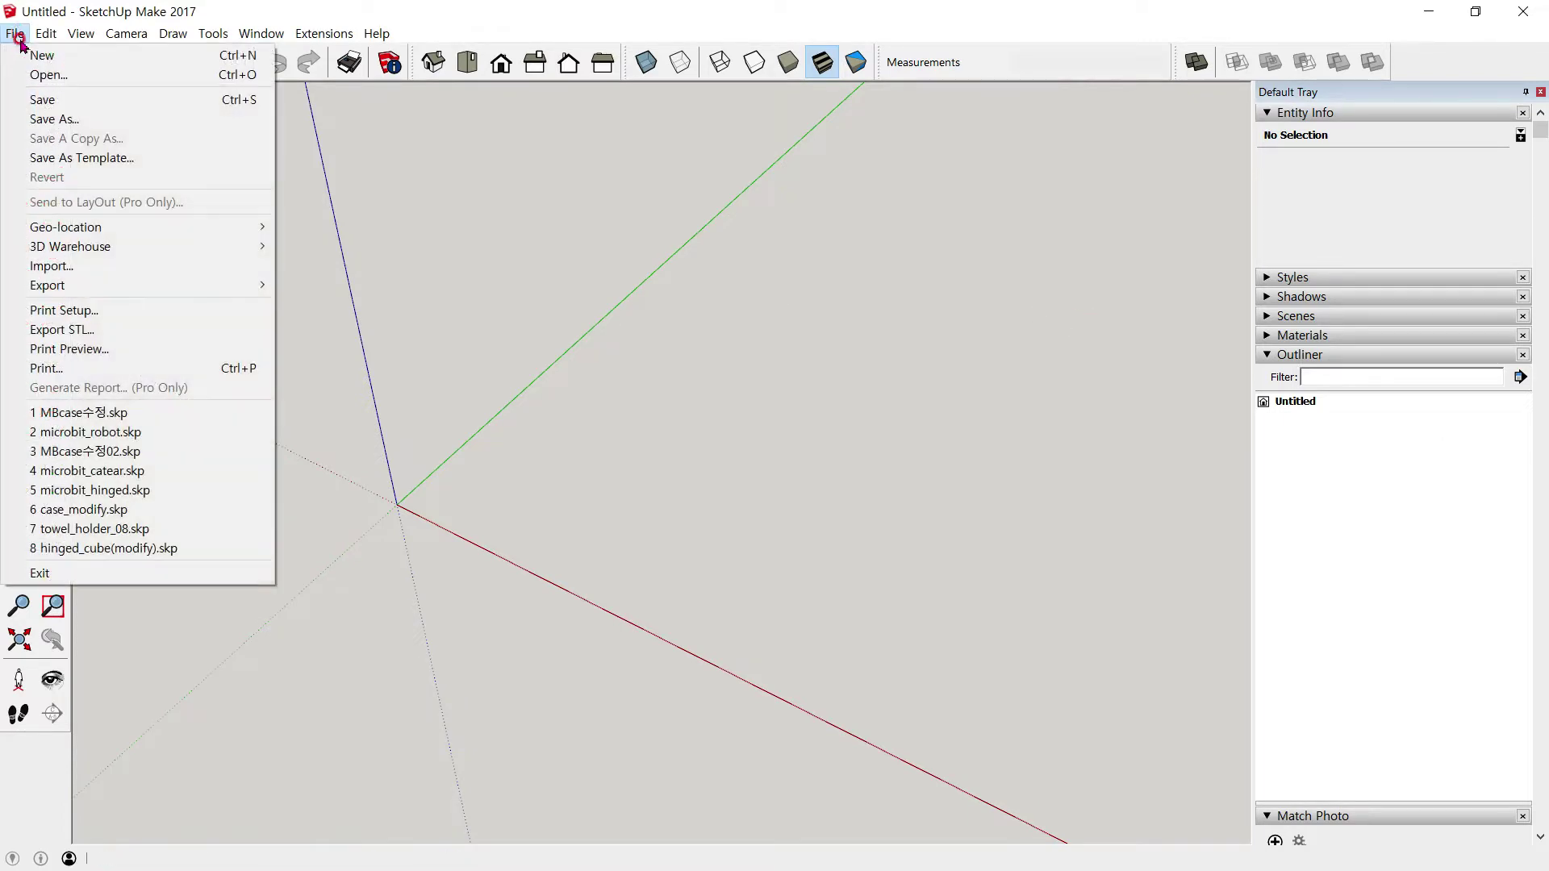
left_click(177, 266)
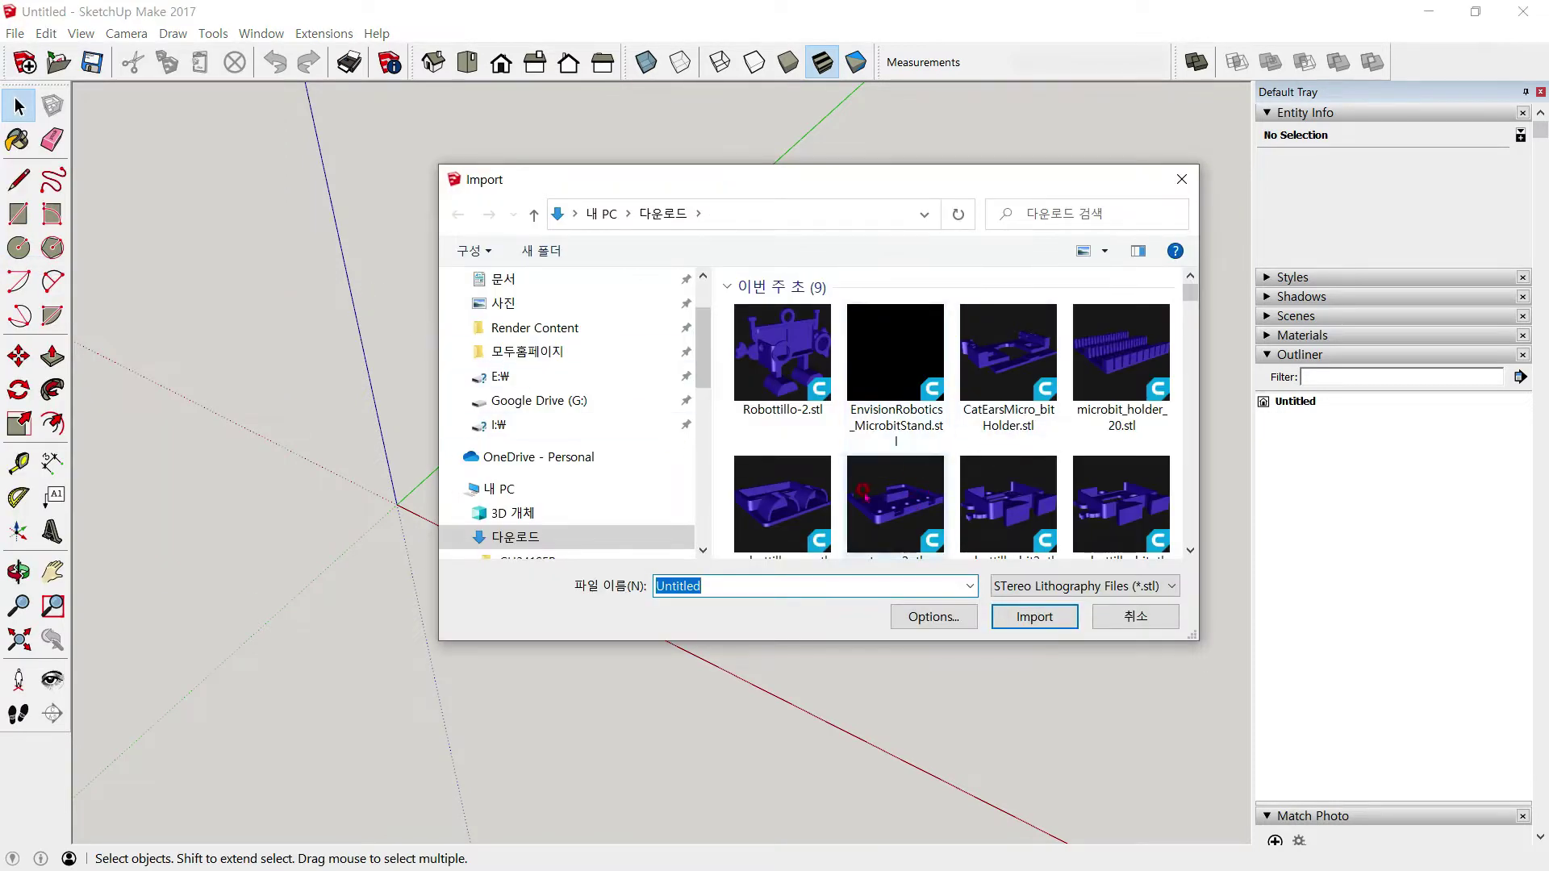
scroll(861, 489, "down", 1)
left_click(783, 494)
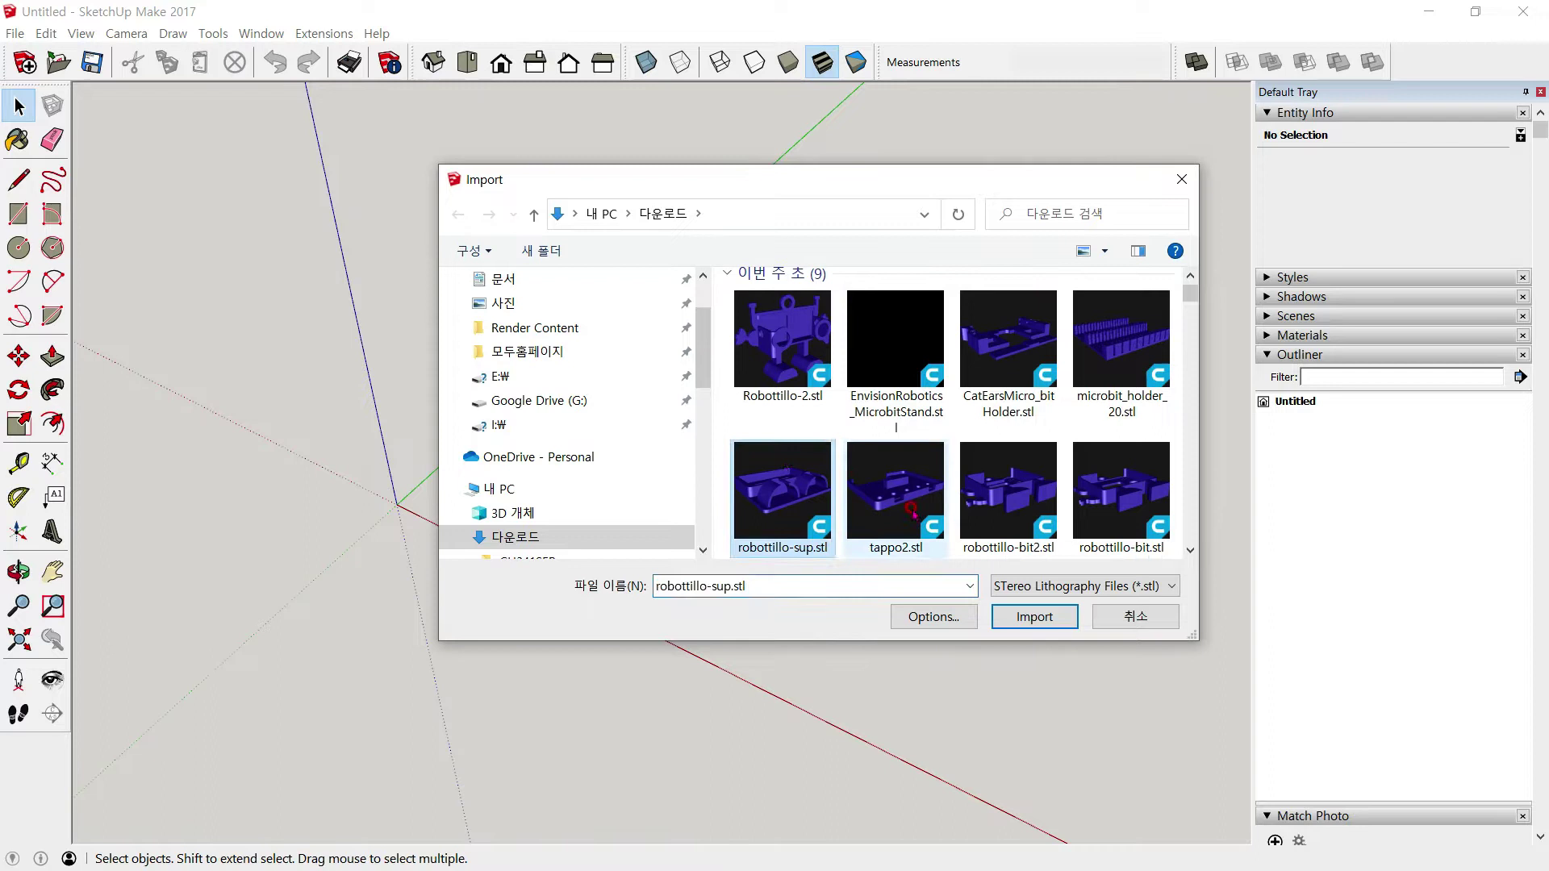
Turn on 'Attempt to repair non-solids' and import robottillo-sup.stl in millimetres
left_click(962, 618)
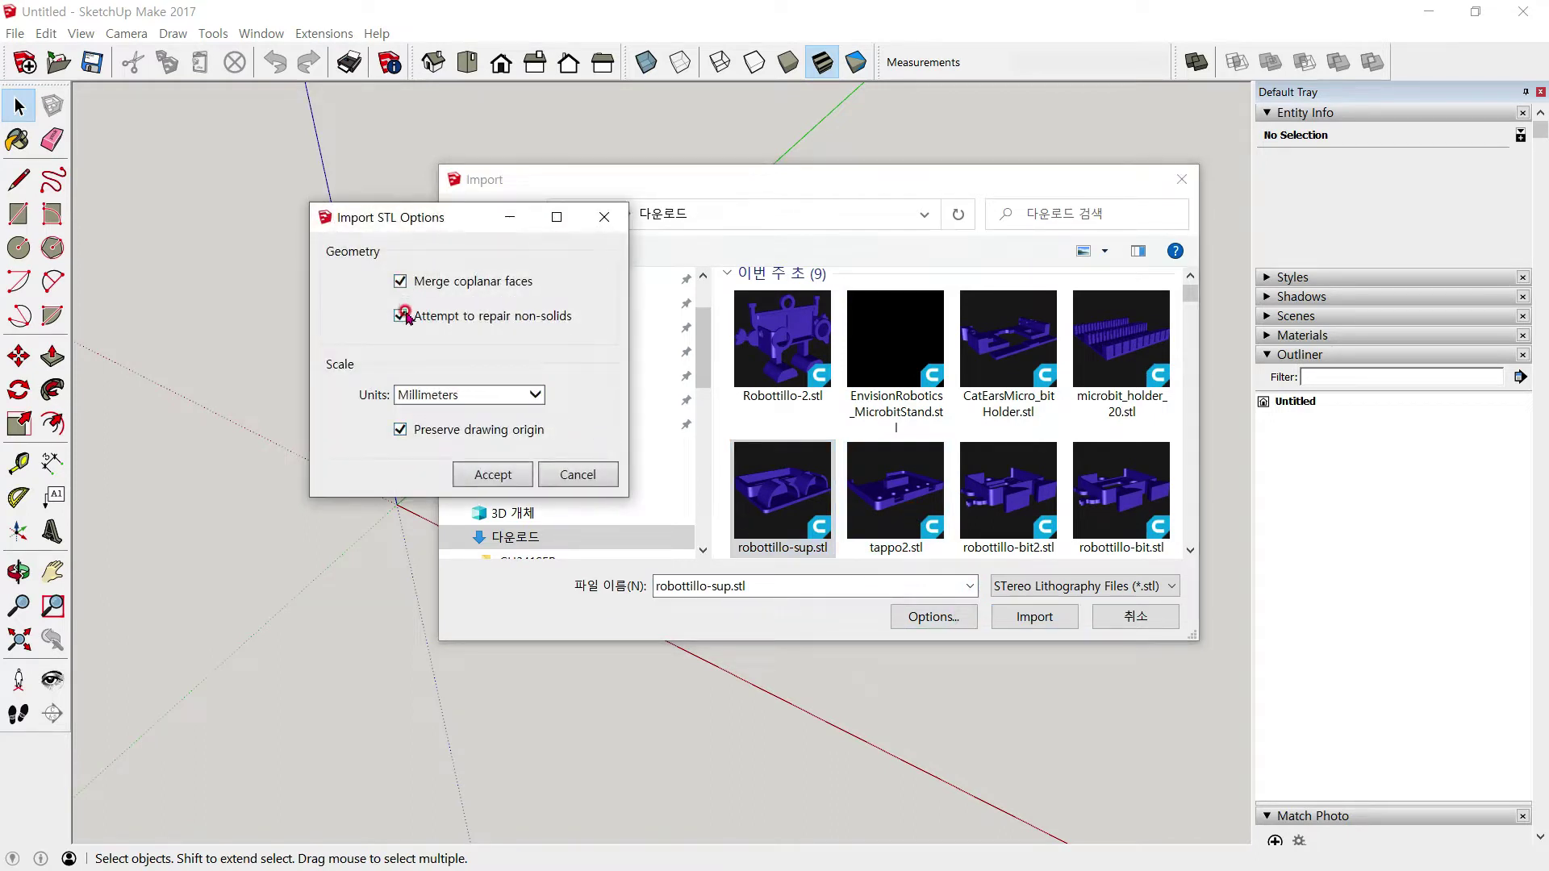
left_click(401, 282)
left_click(493, 475)
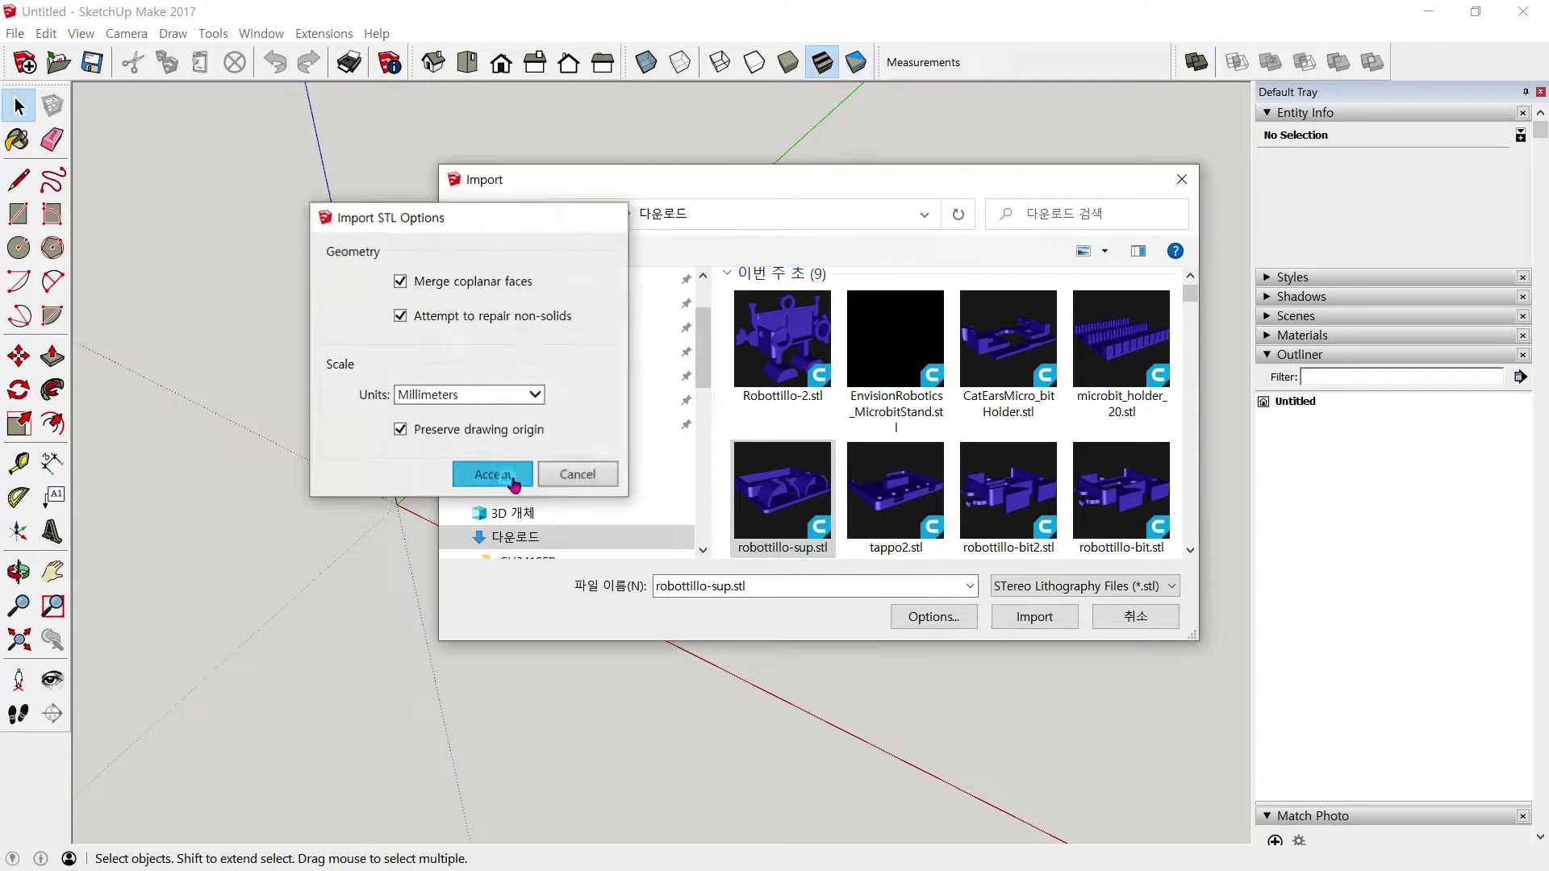
left_click(1029, 621)
scroll(435, 538, "up", 1)
scroll(429, 533, "up", 1)
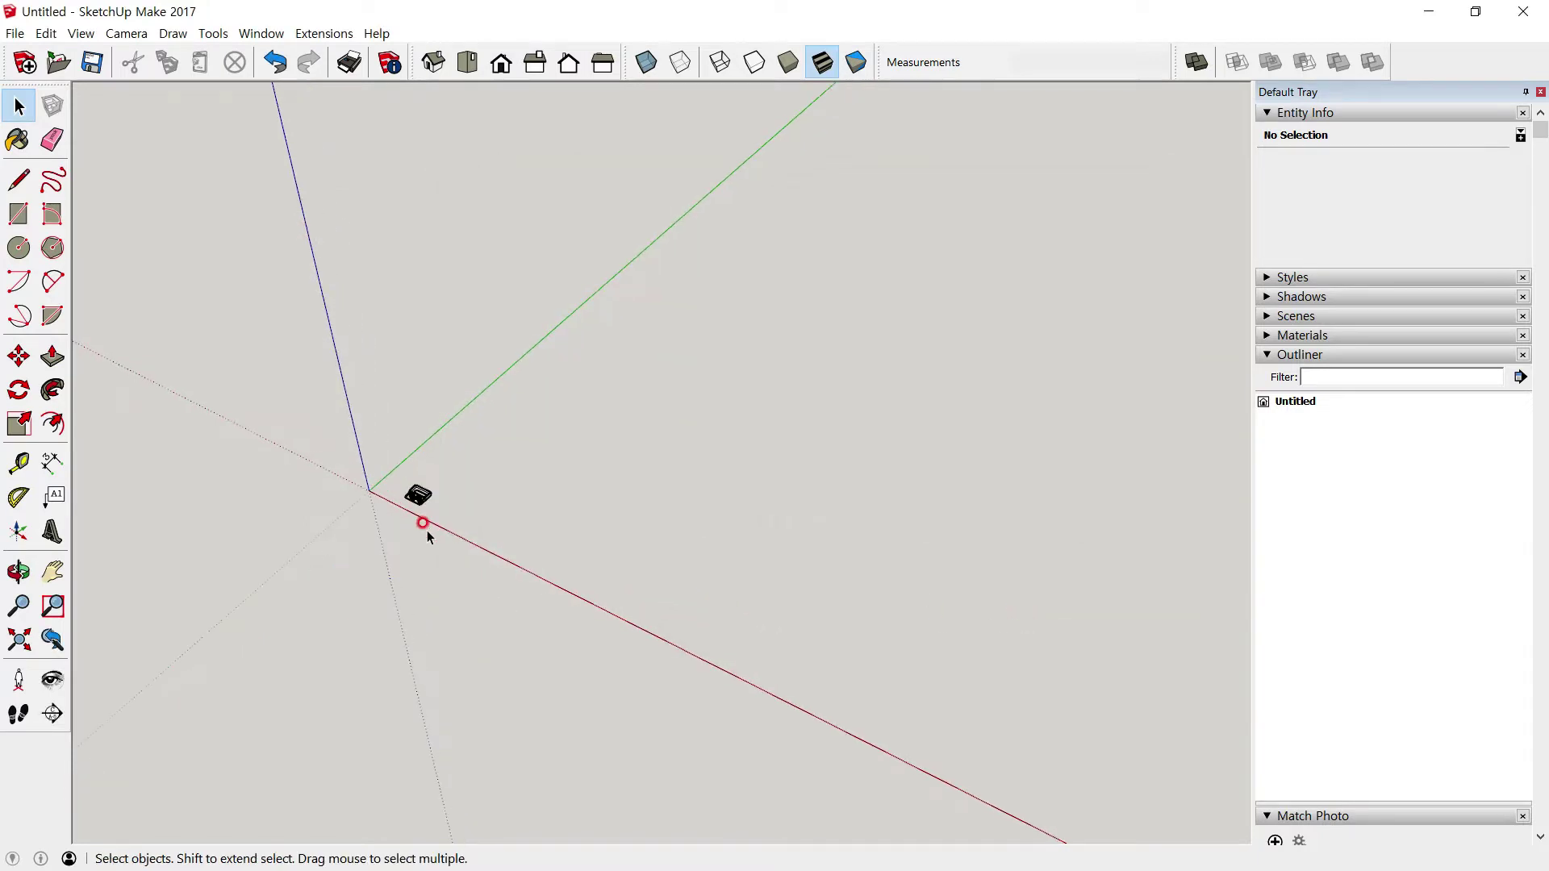
scroll(428, 532, "up", 1)
scroll(428, 533, "up", 1)
scroll(429, 531, "down", 1)
scroll(389, 521, "up", 1)
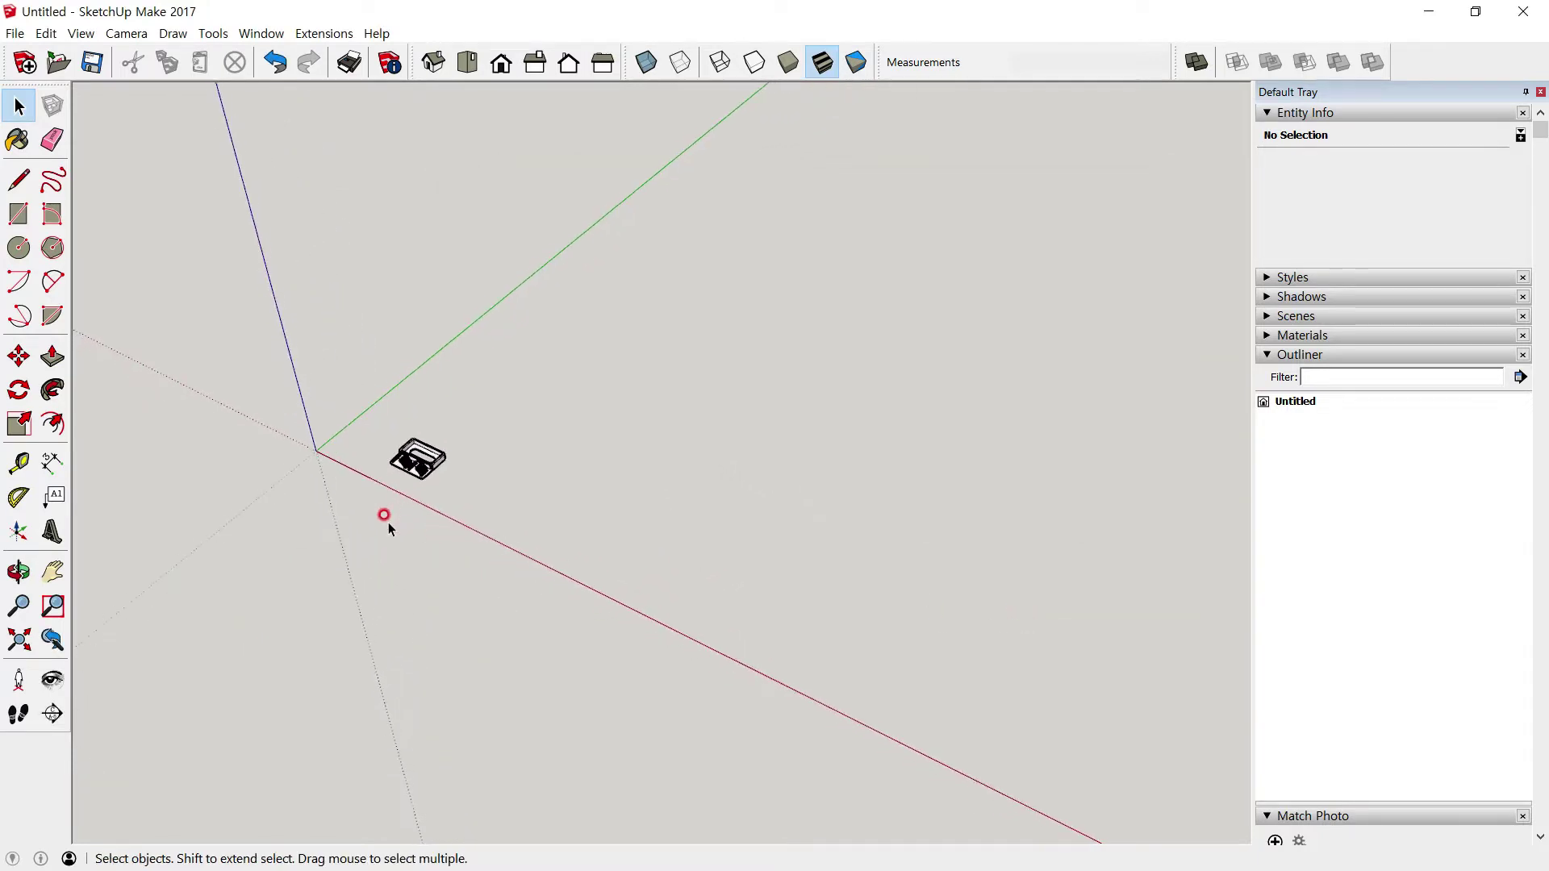
scroll(388, 521, "down", 2)
scroll(387, 522, "down", 1)
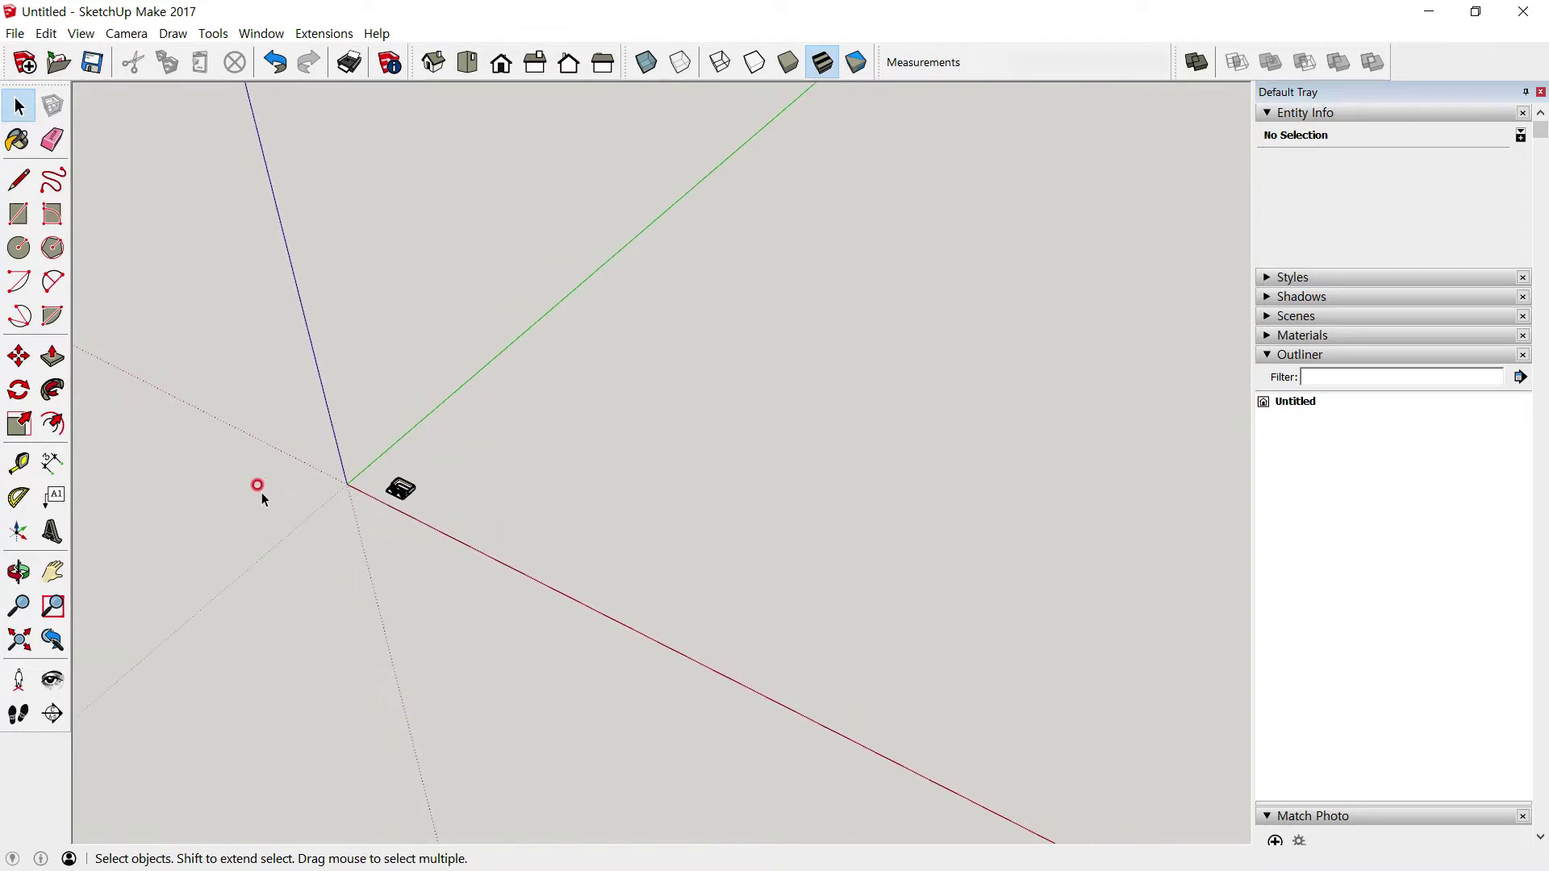
Import tappo2.stl into the model
left_click(16, 36)
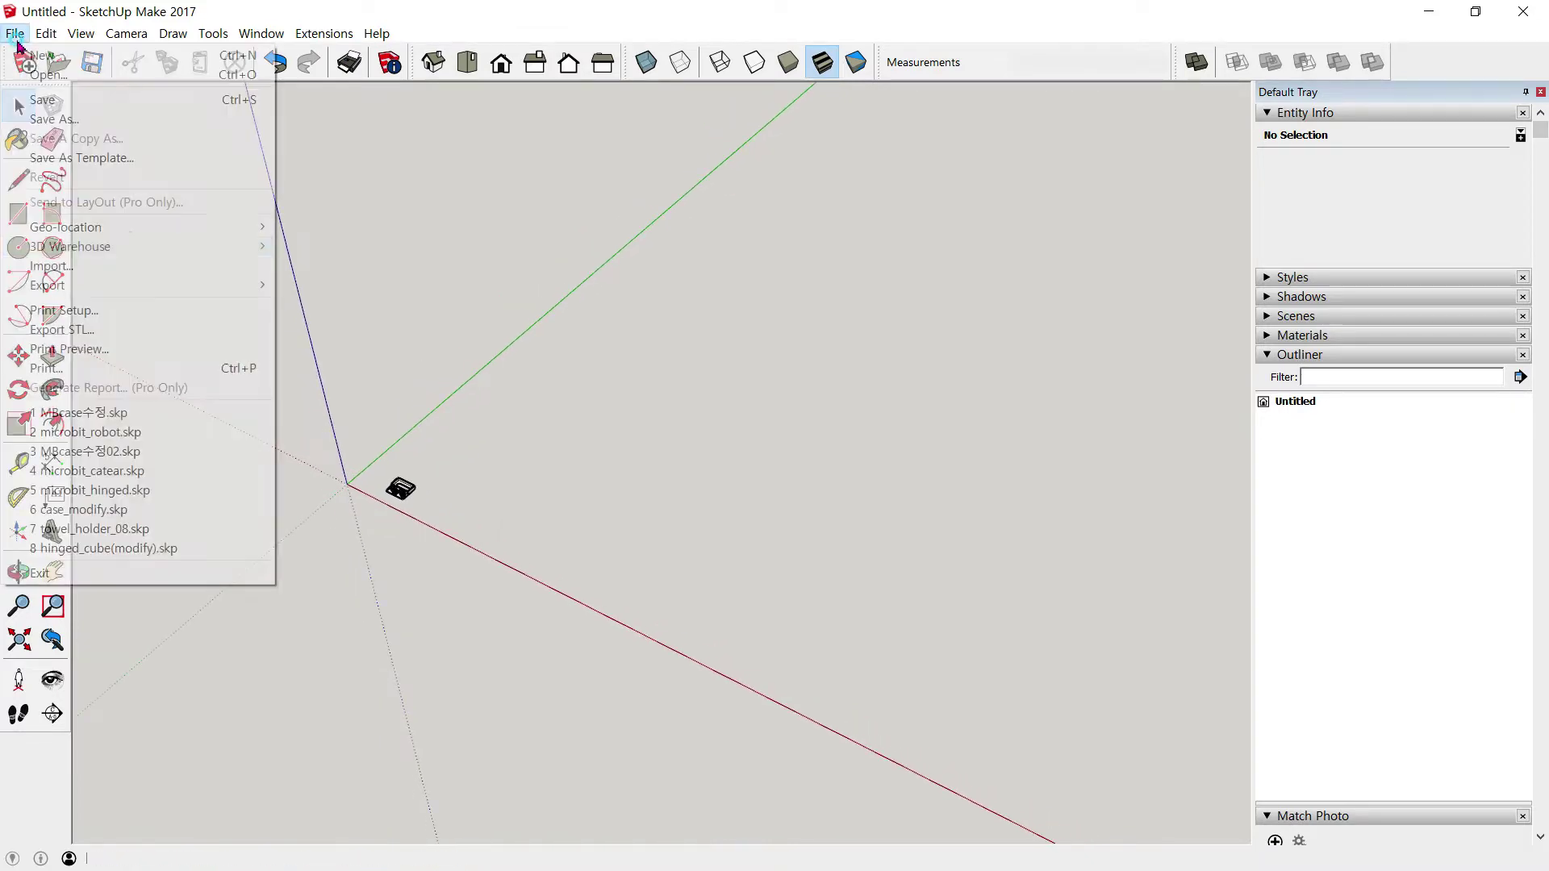
left_click(127, 265)
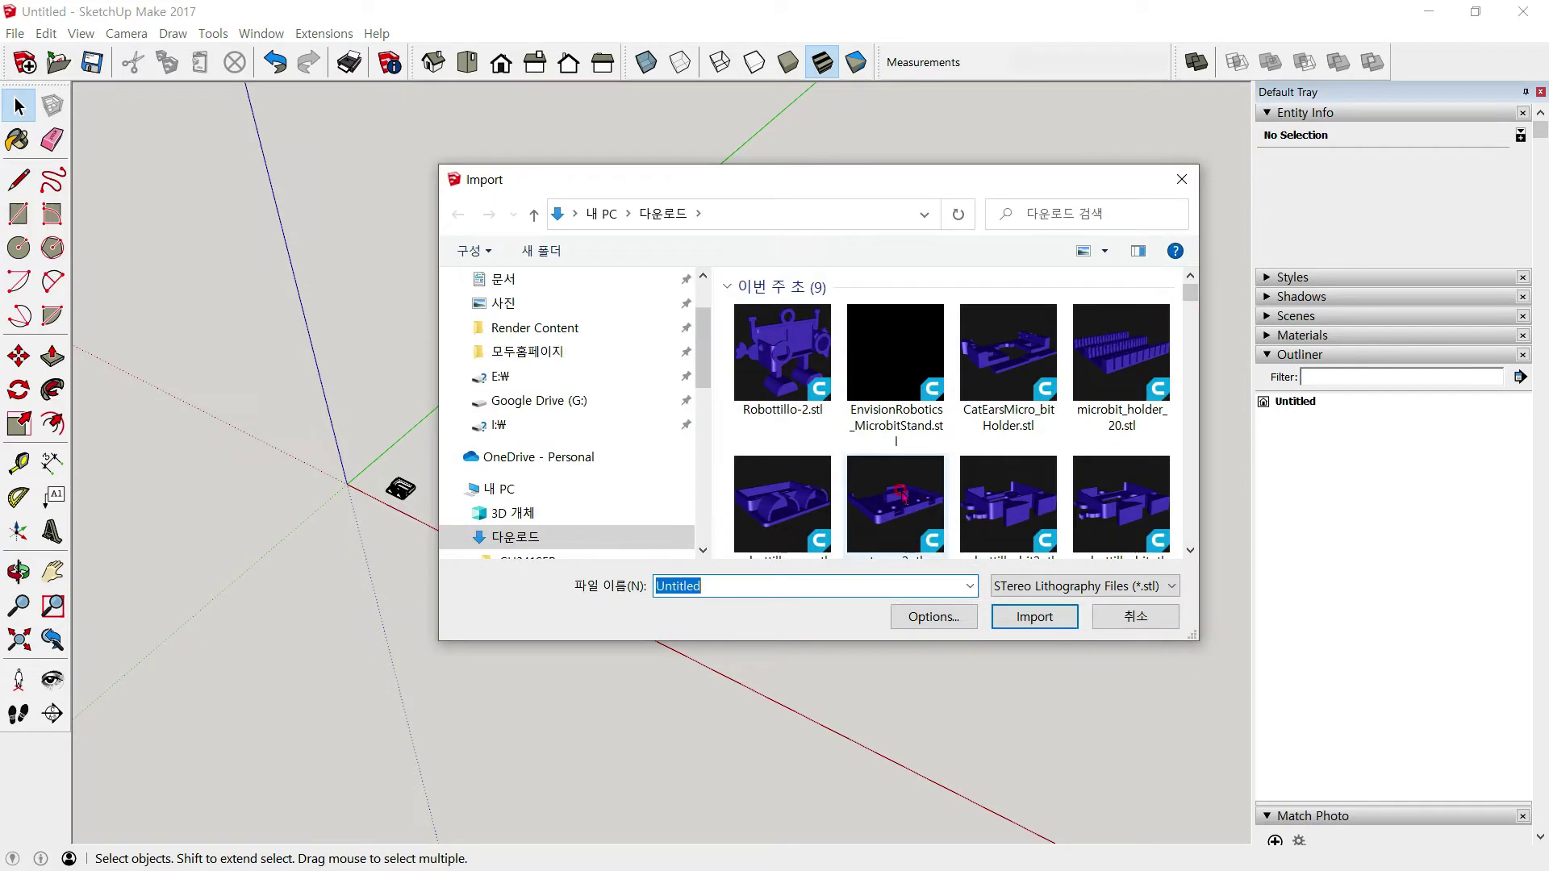
double_click(901, 494)
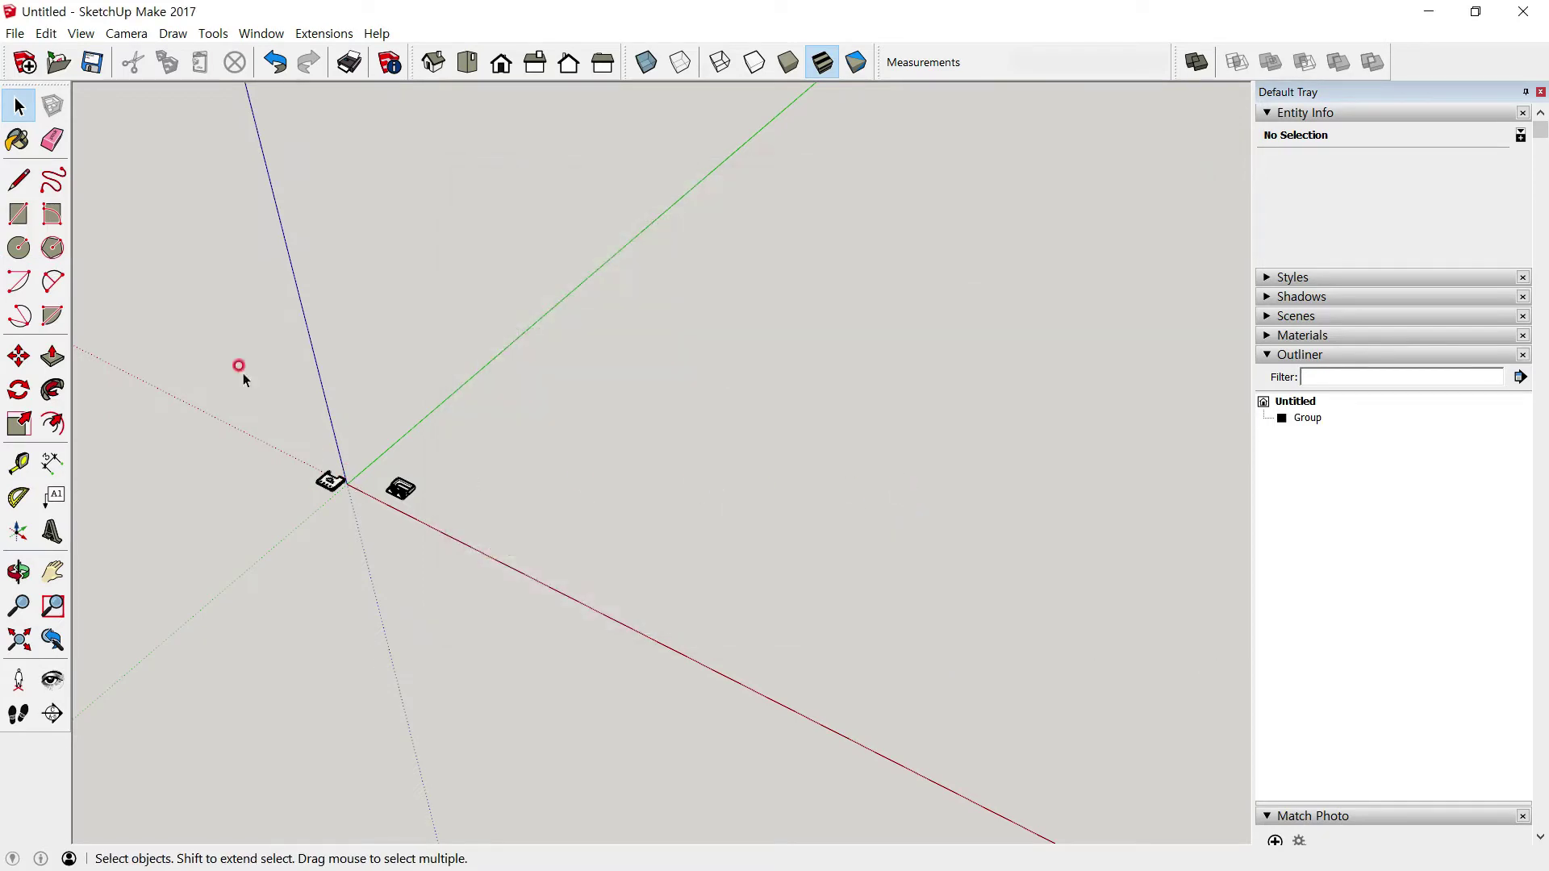
Import the third STL part from Downloads
left_click(15, 33)
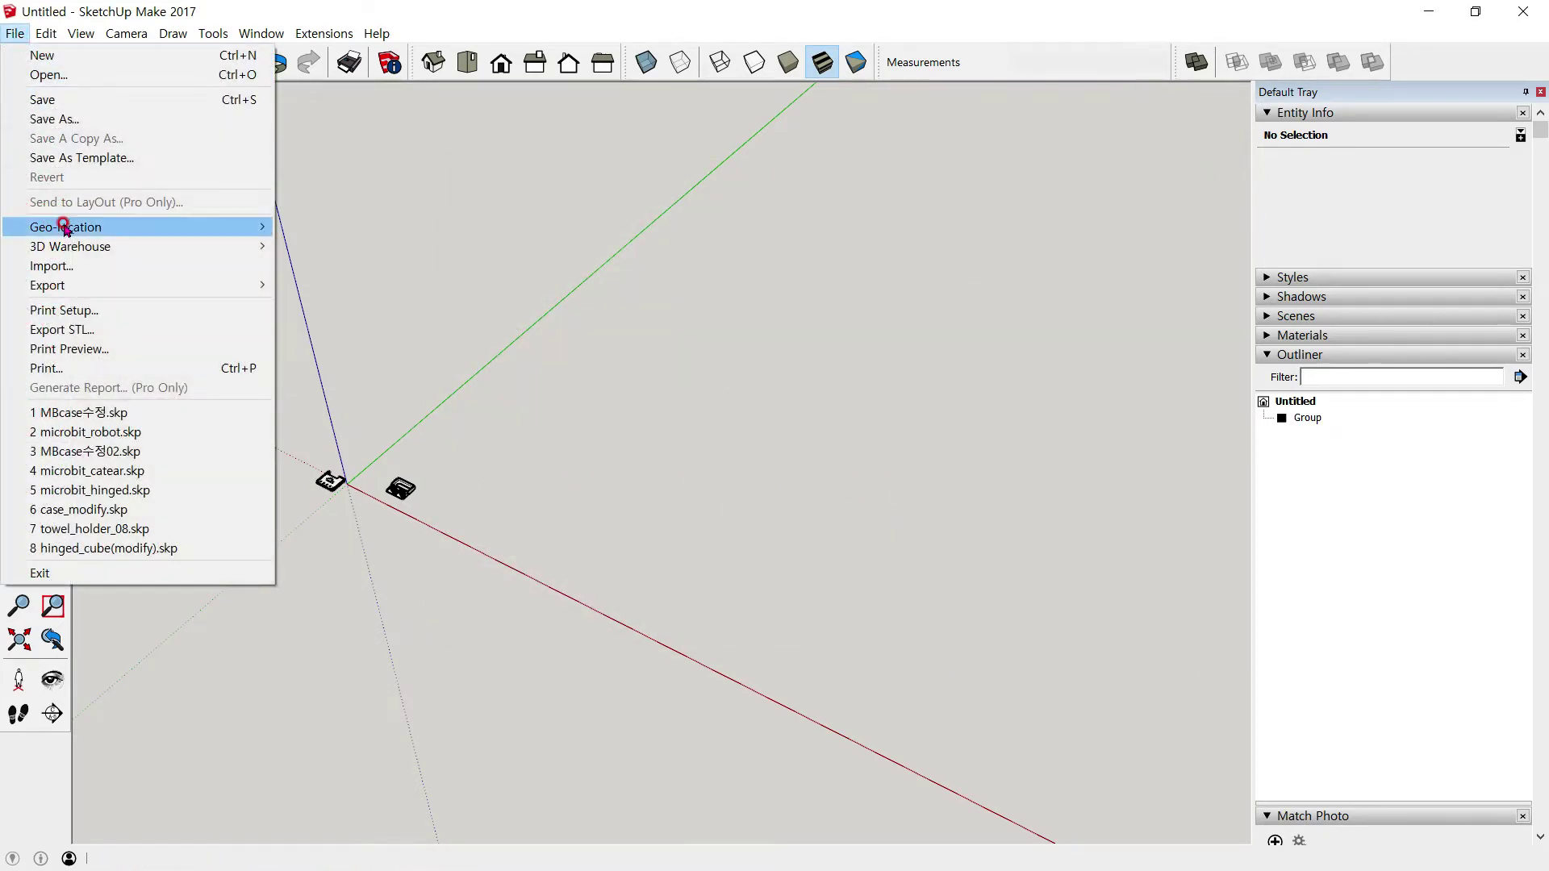
left_click(61, 266)
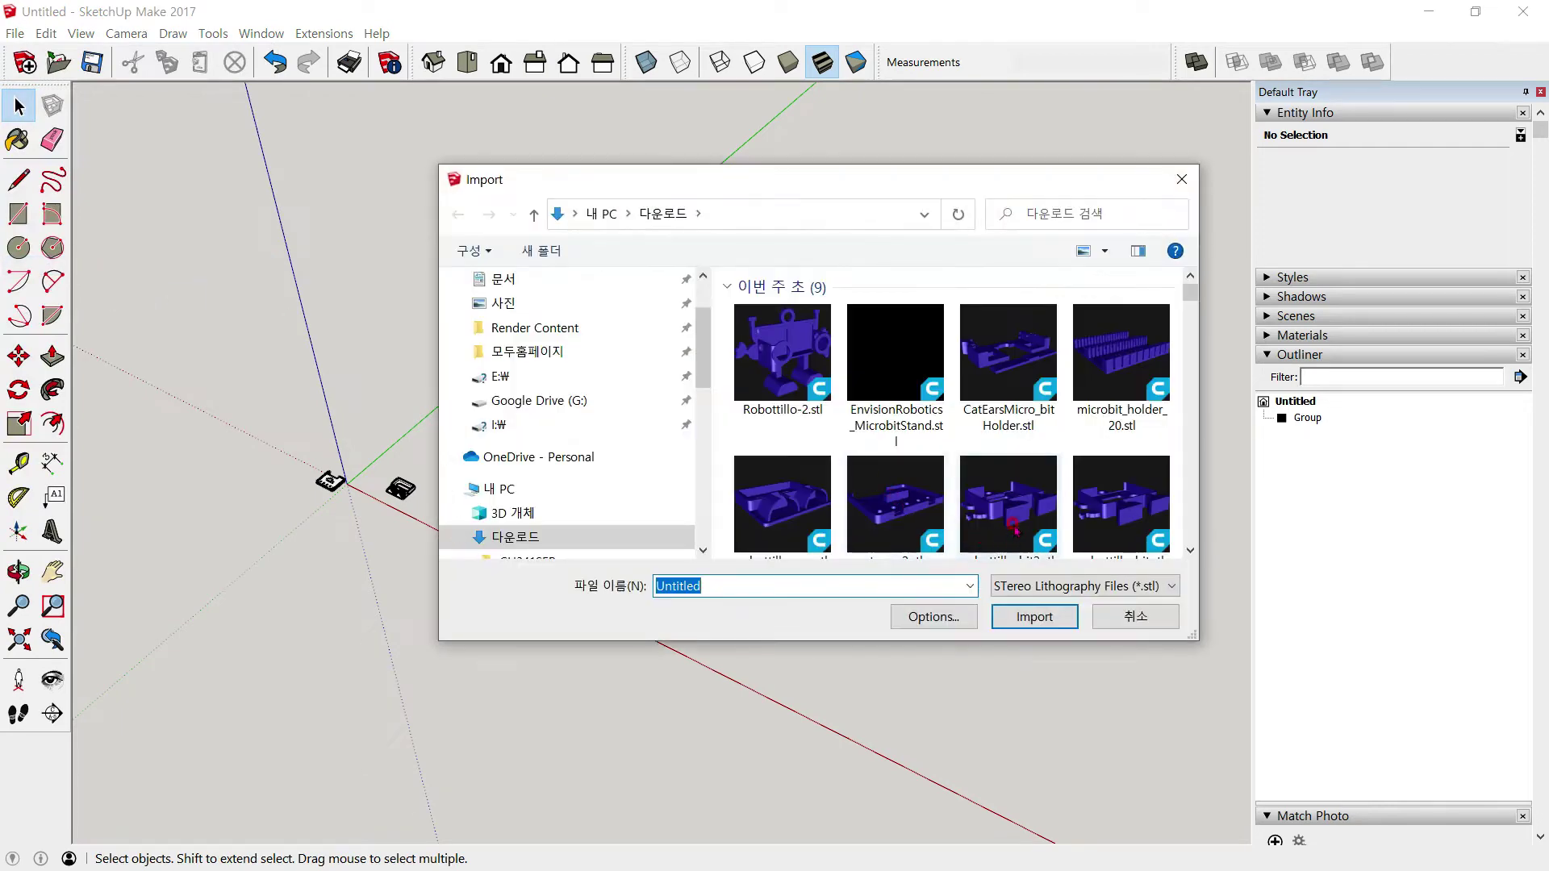
double_click(1012, 524)
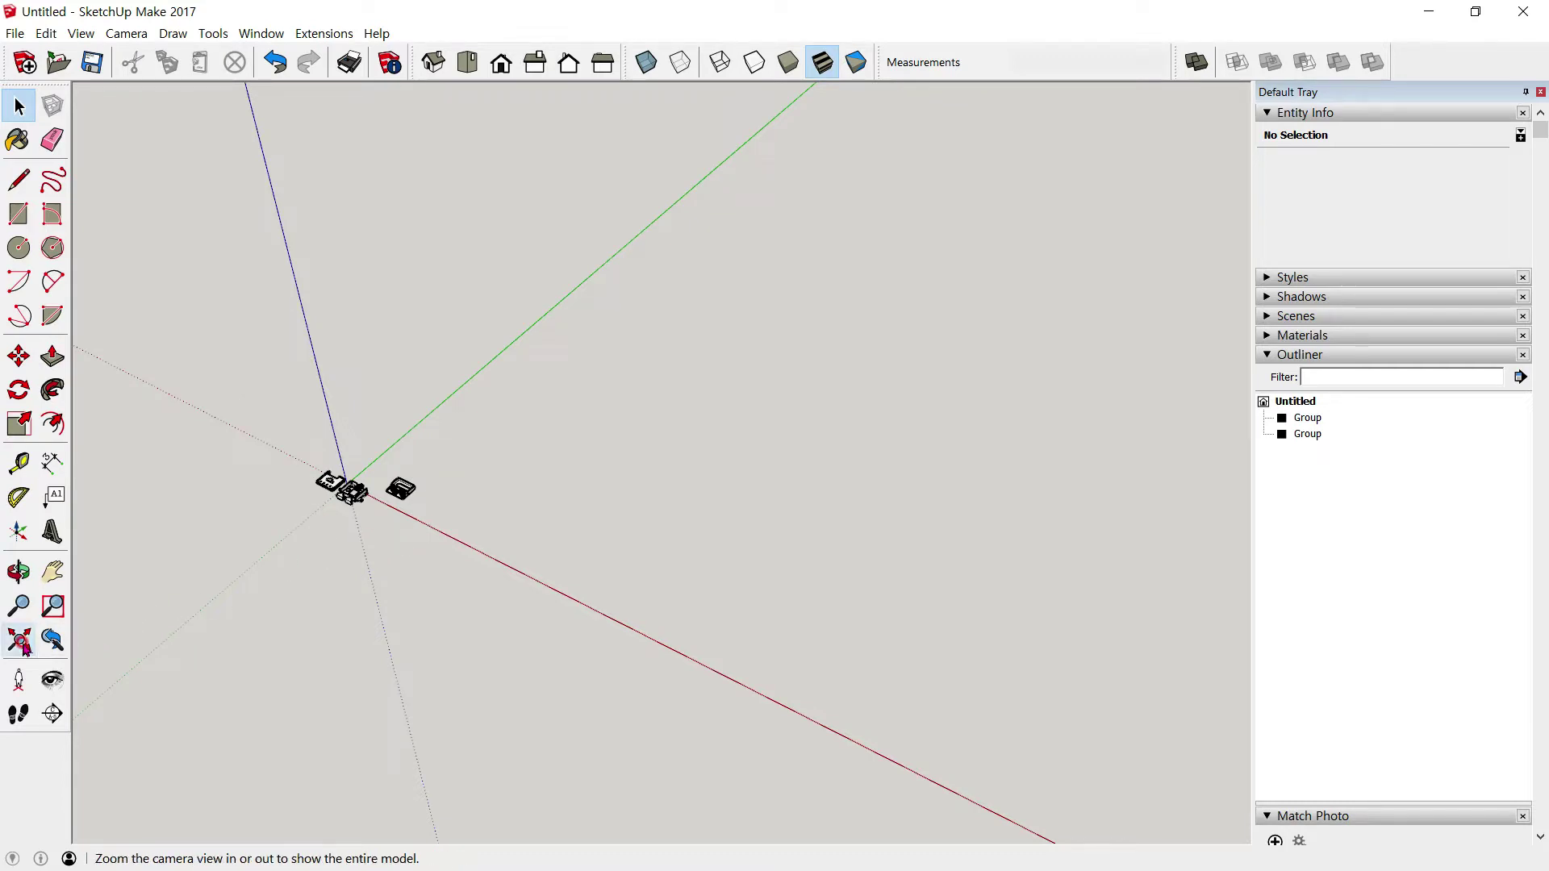
Zoom to fit all three parts and click the plate, body and right-hand part to inspect them
left_click(20, 640)
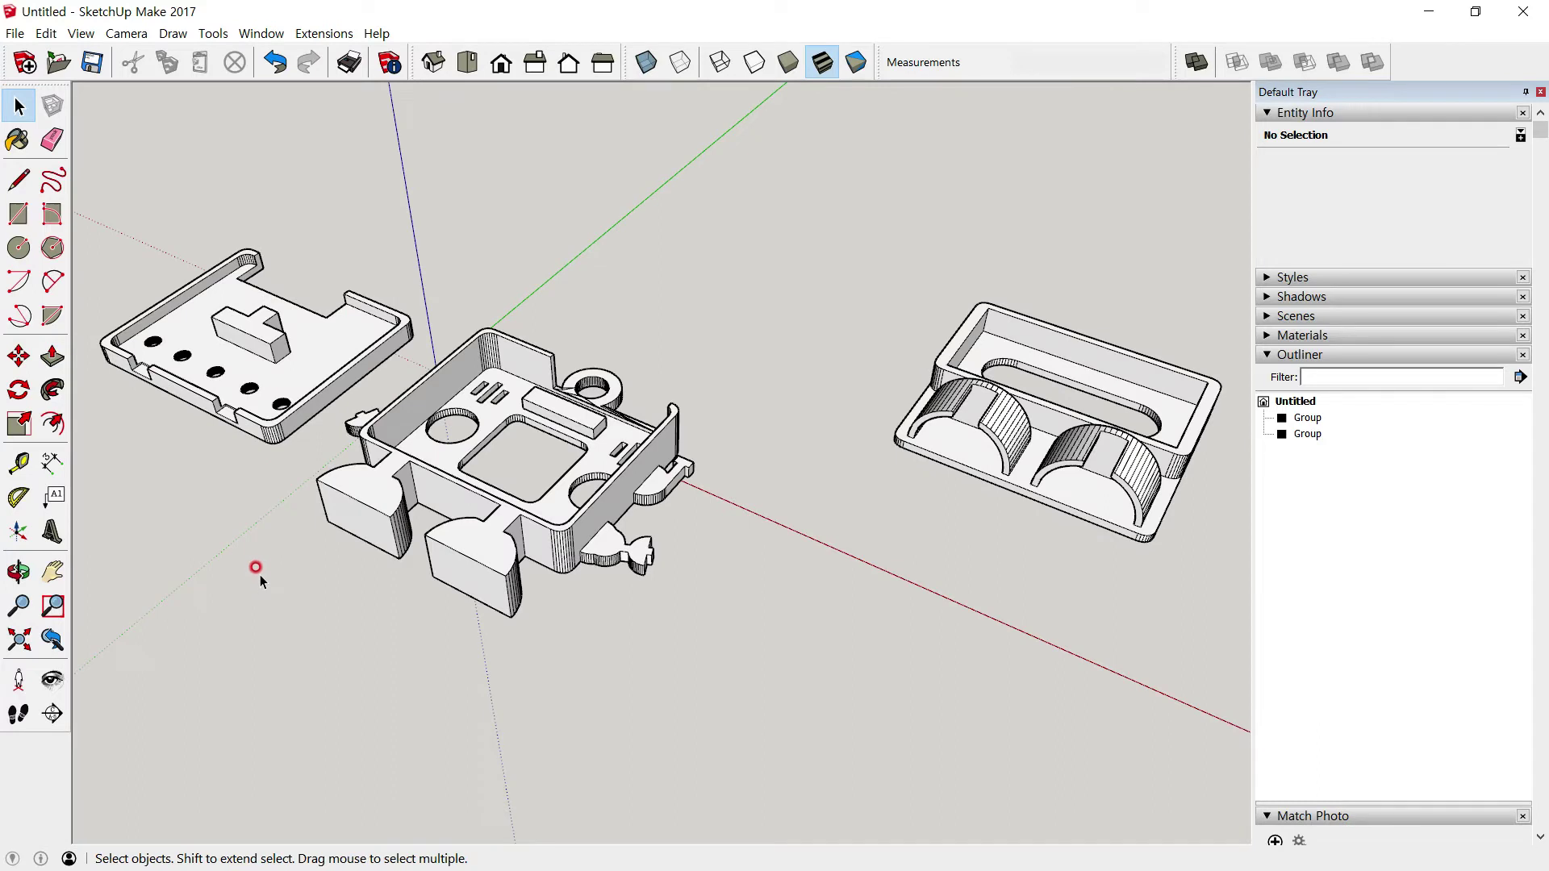
left_click(296, 394)
left_click(947, 230)
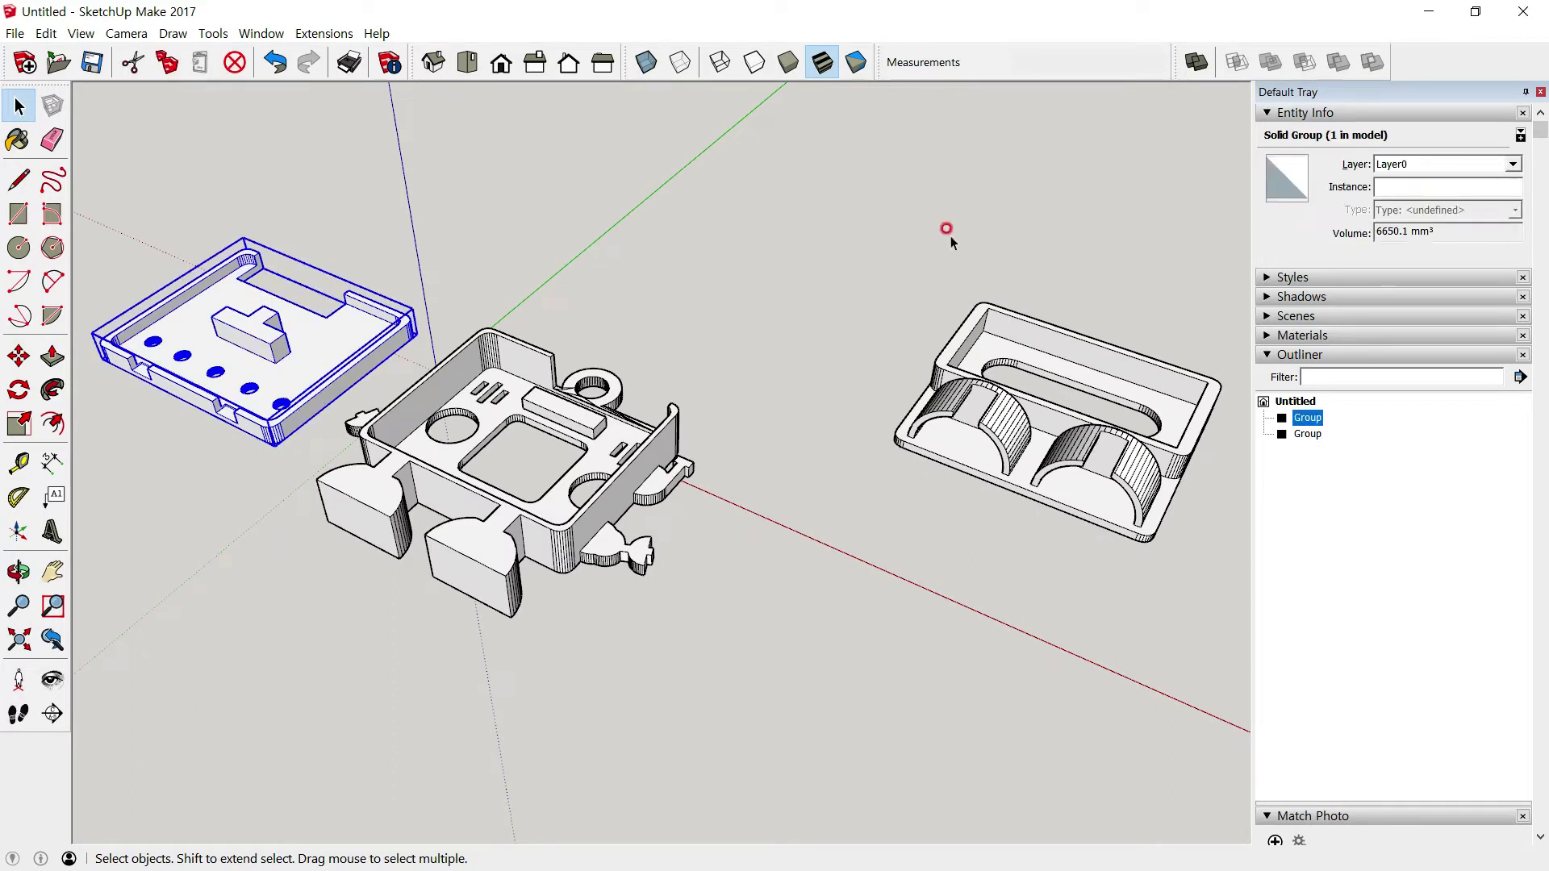
left_click(649, 424)
left_click(1130, 215)
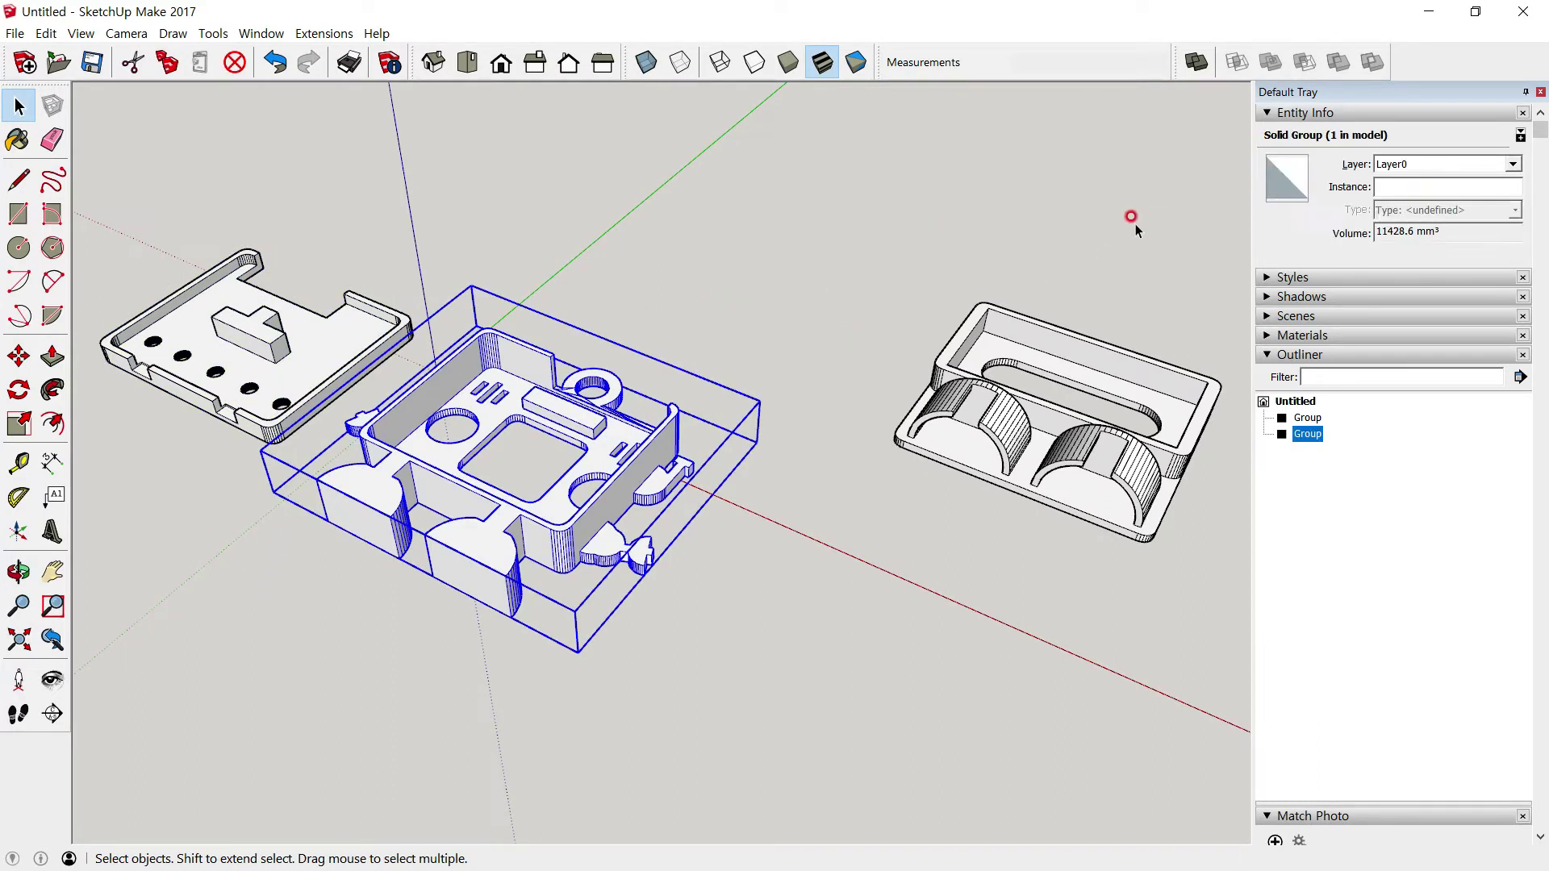
left_click(1008, 412)
left_click(902, 298)
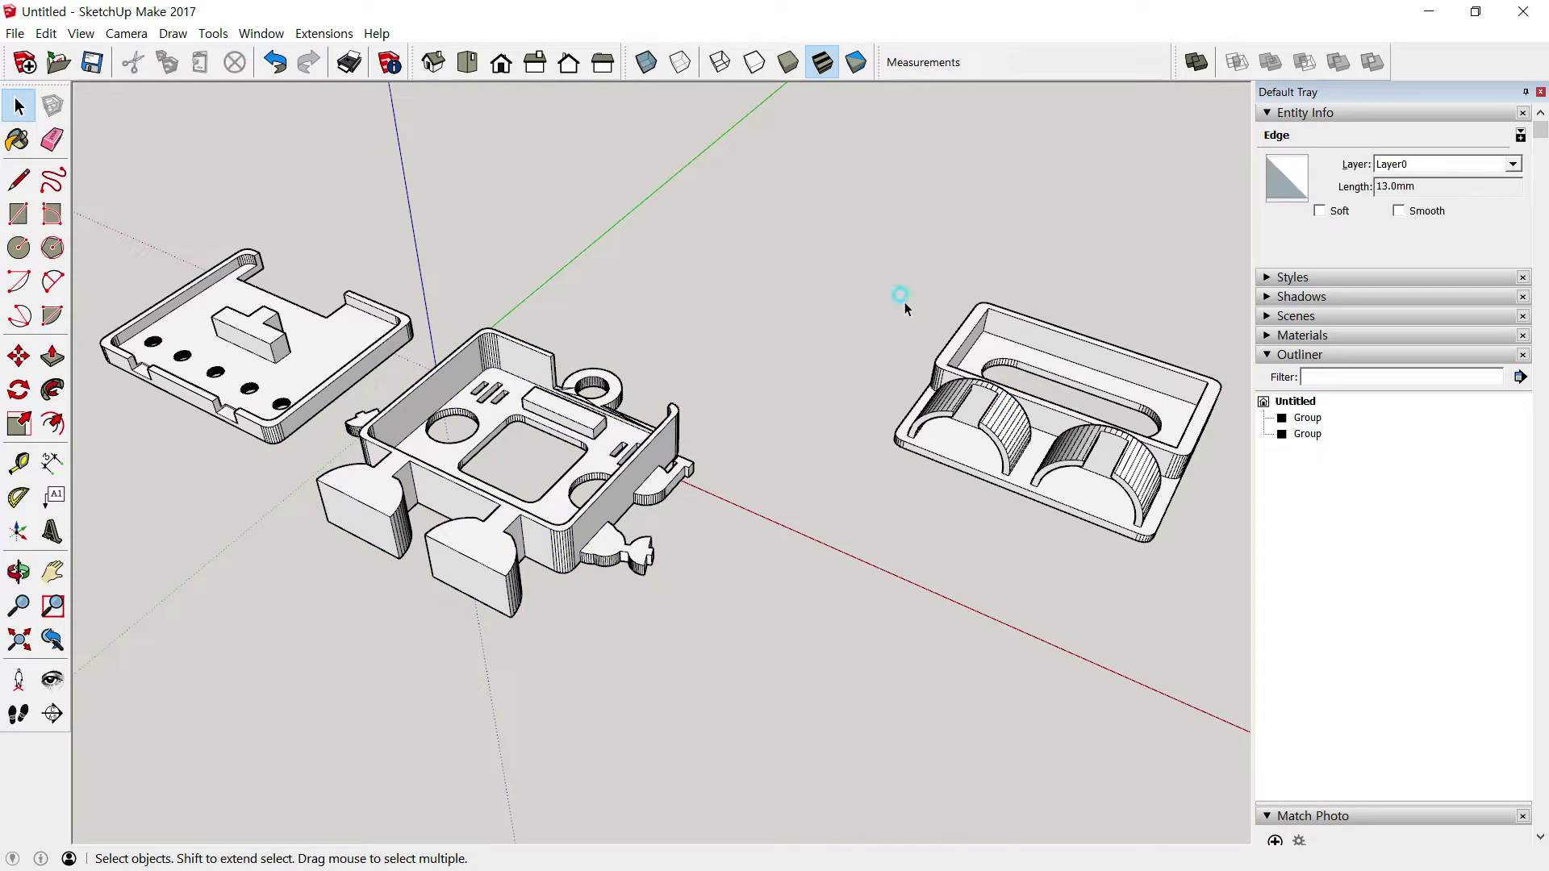
scroll(847, 371, "down", 1)
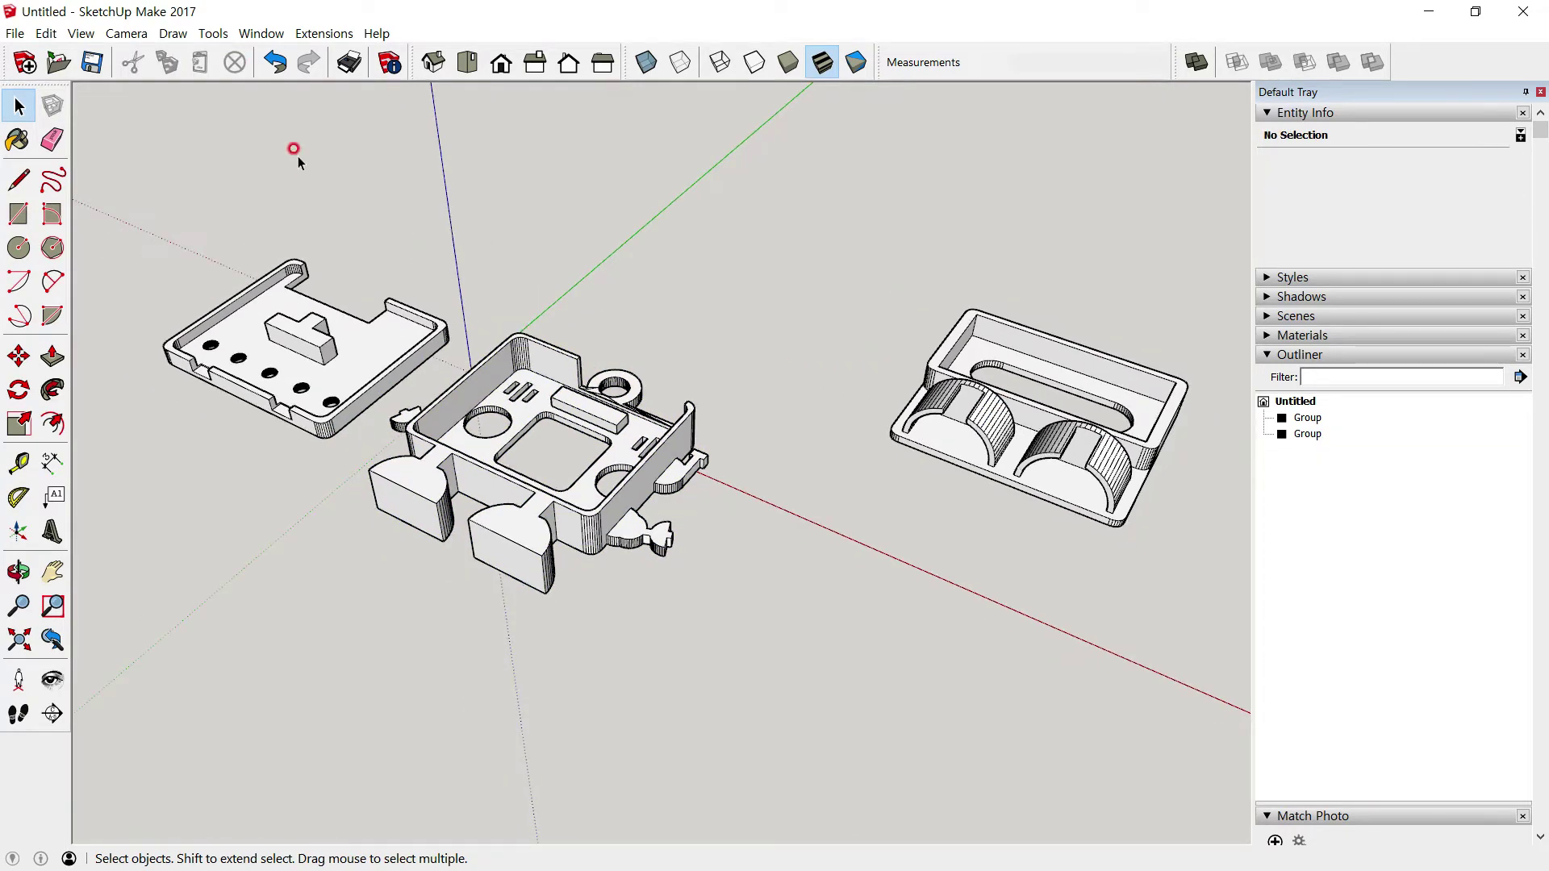
Switch to Top view with parallel projection
left_click(467, 62)
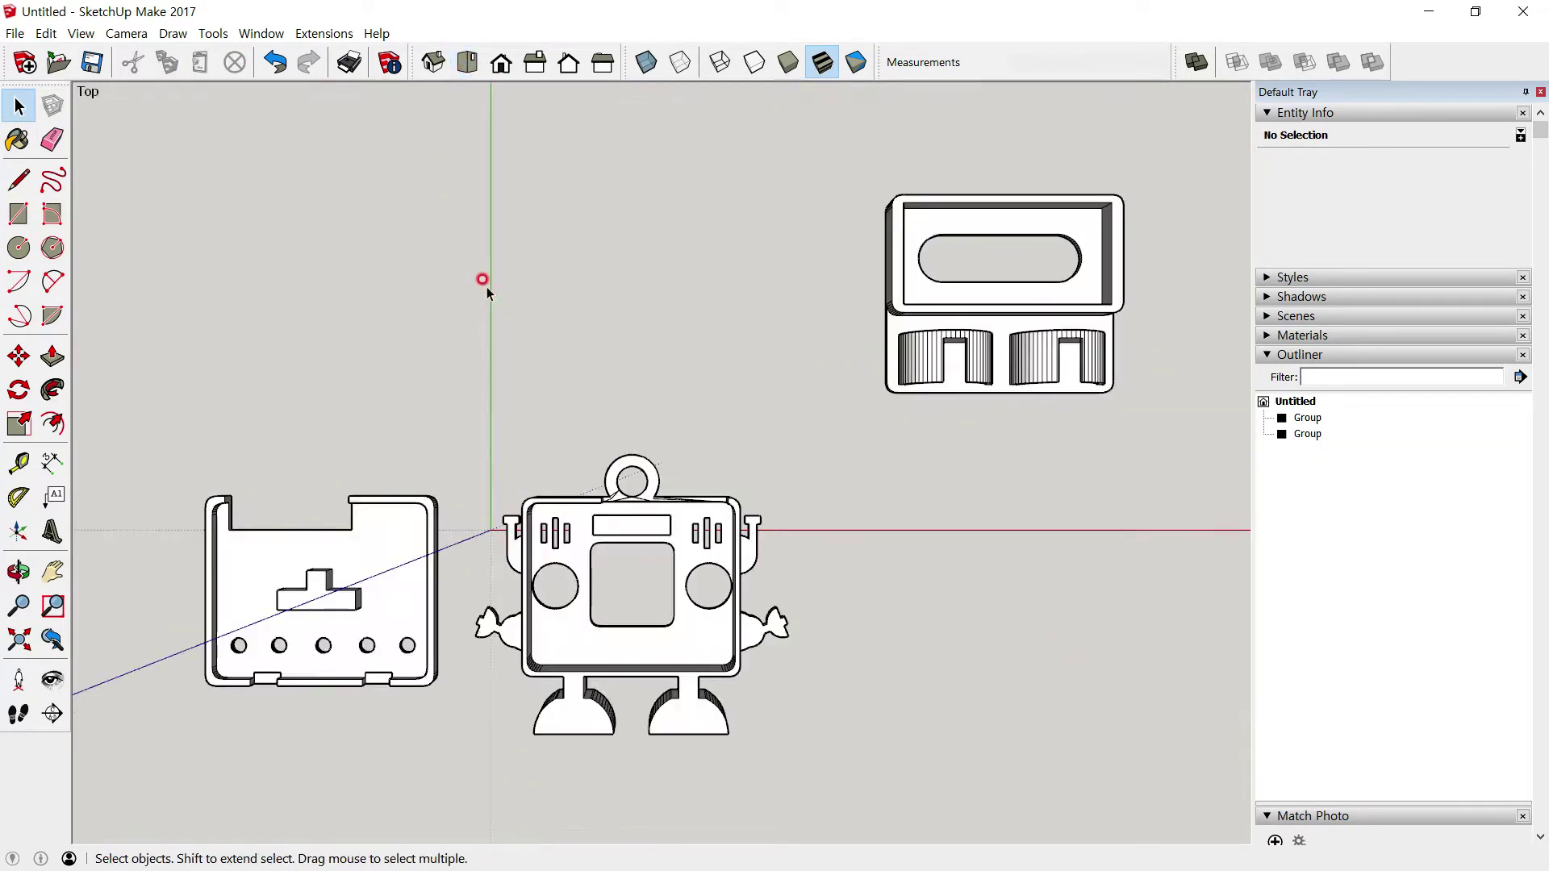
left_click(127, 33)
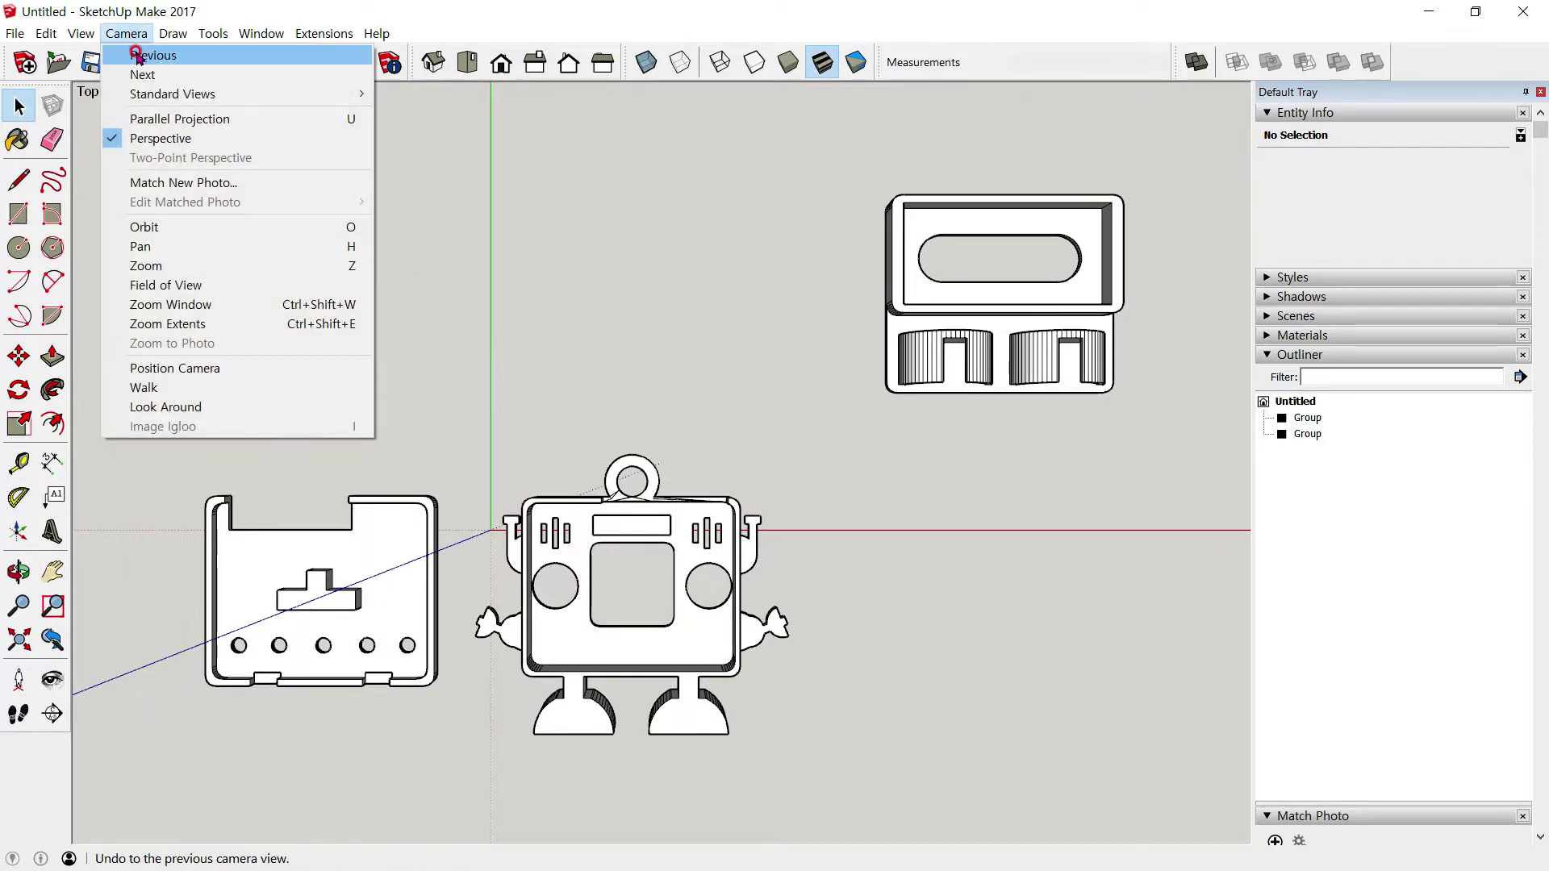
left_click(161, 118)
scroll(496, 414, "up", 1)
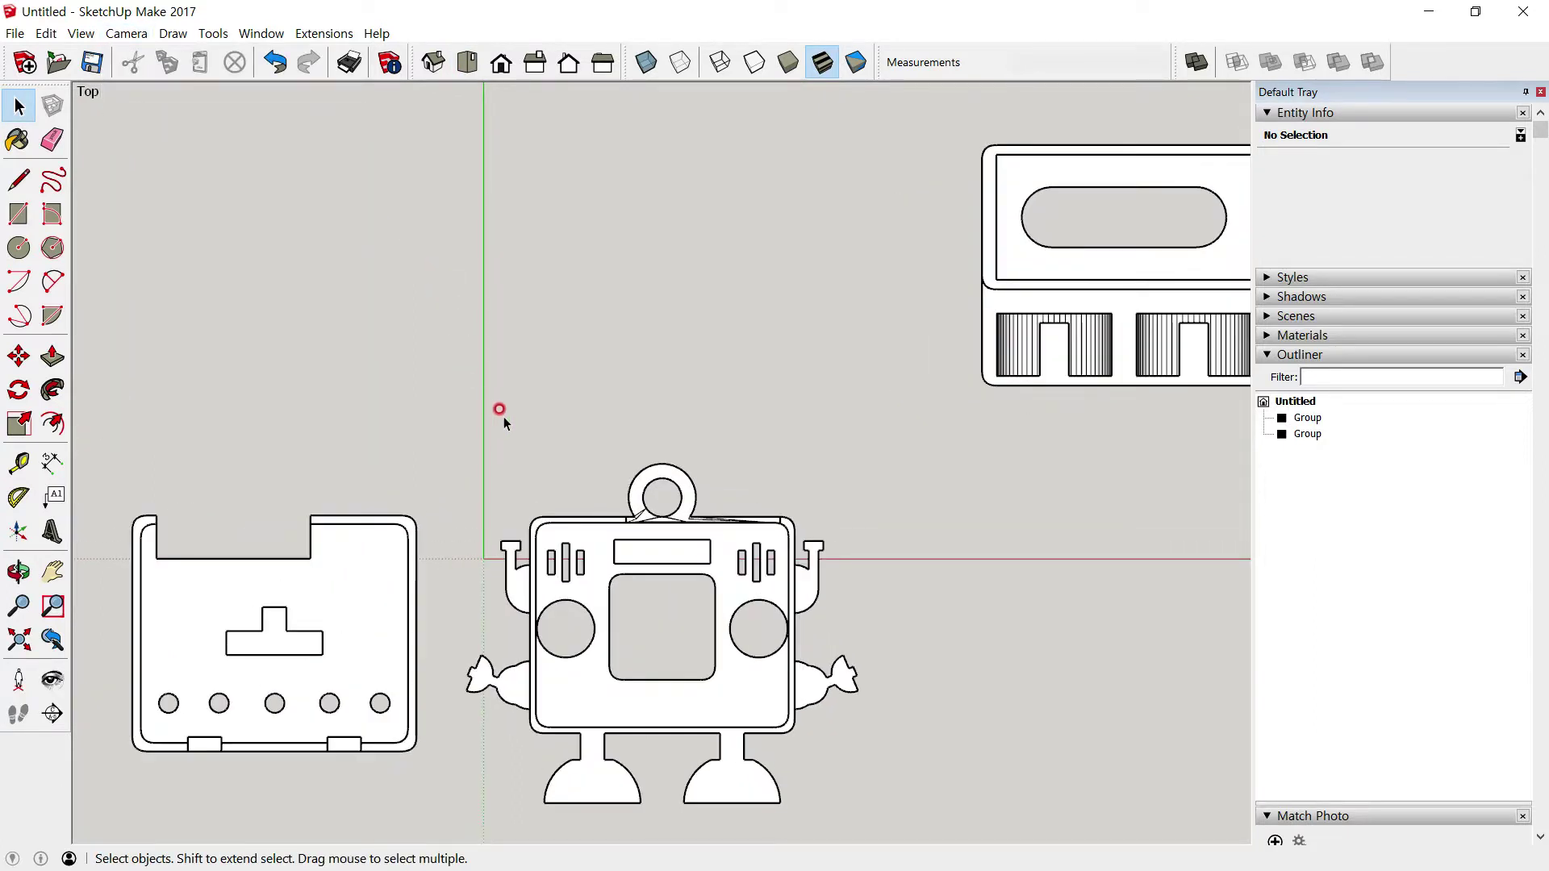
Orbit into a tilted 3D angle over the parts
mouse_move(545, 437)
middle_mouse_down()
mouse_move(299, 101)
mouse_move(415, 232)
middle_mouse_up()
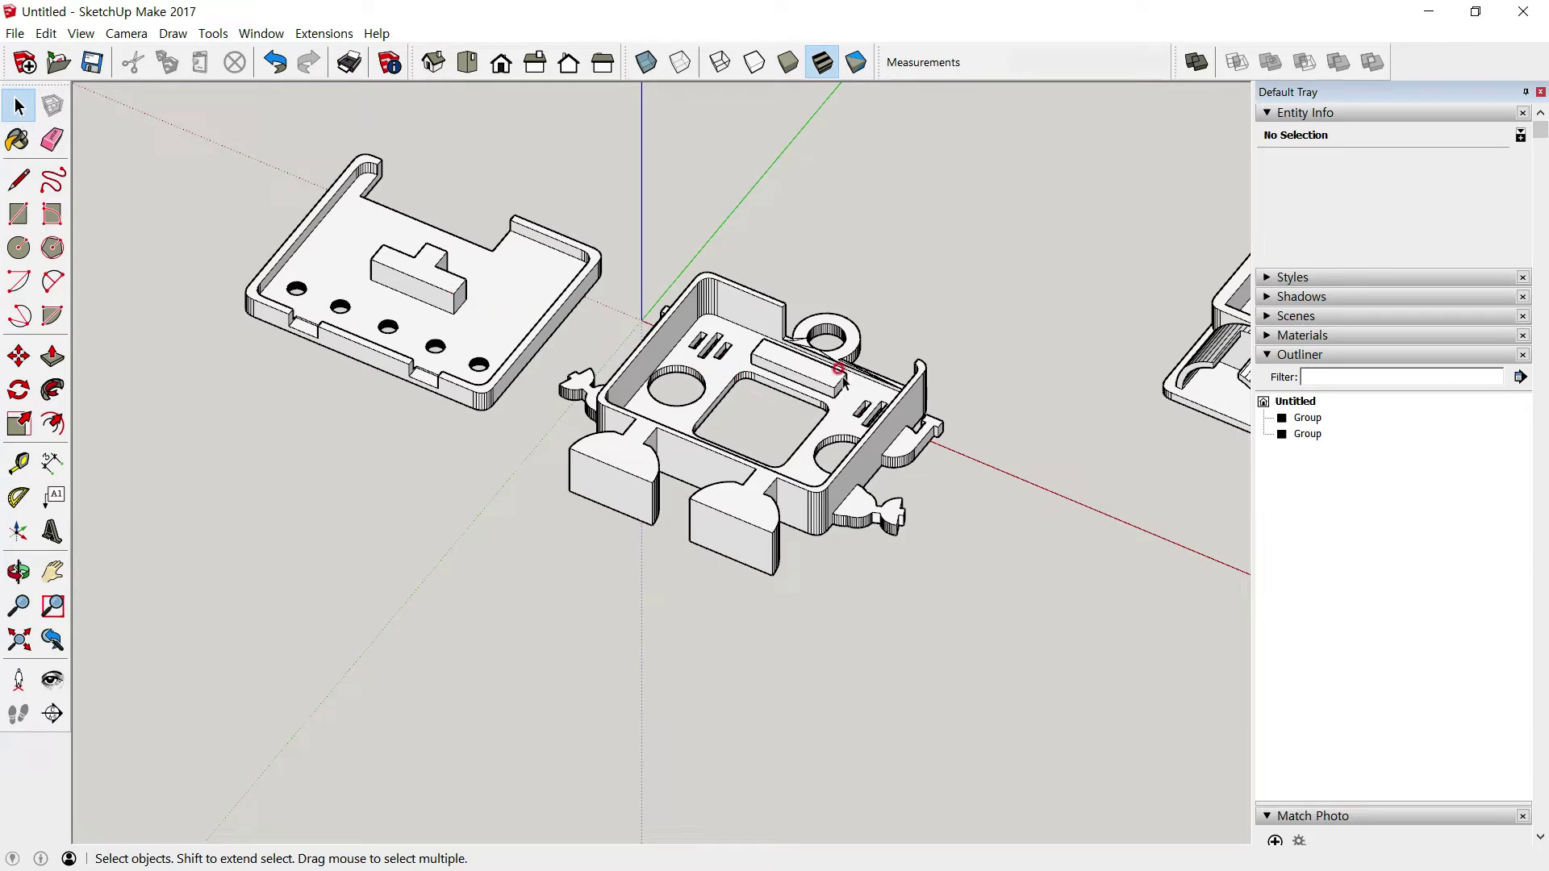
middle_click_drag(763, 440, 702, 415)
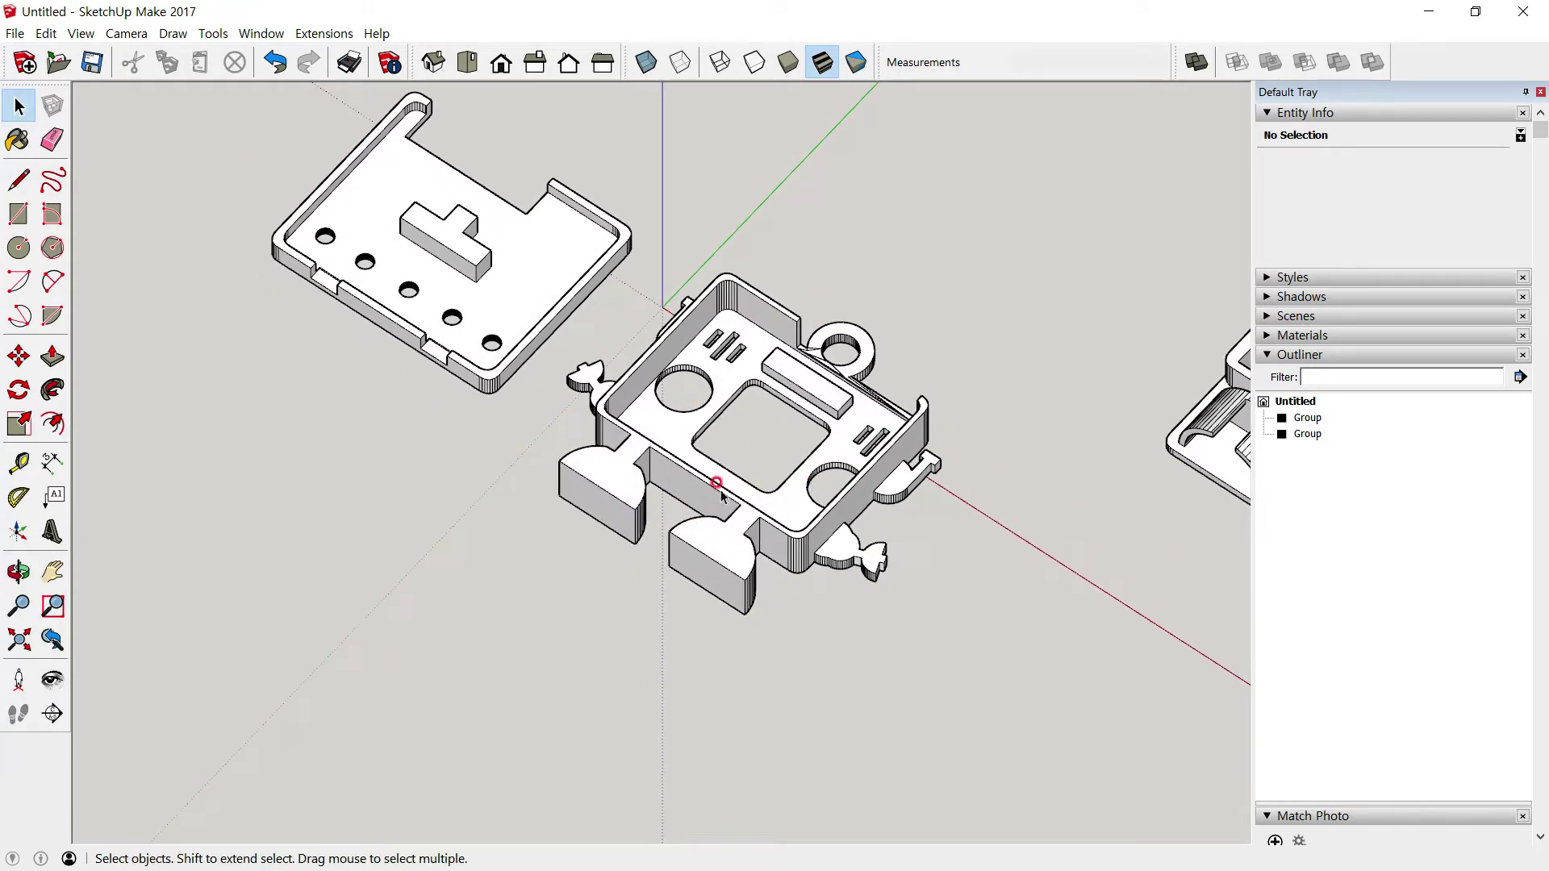
scroll(866, 447, "down", 2)
scroll(887, 443, "down", 2)
scroll(901, 439, "down", 1)
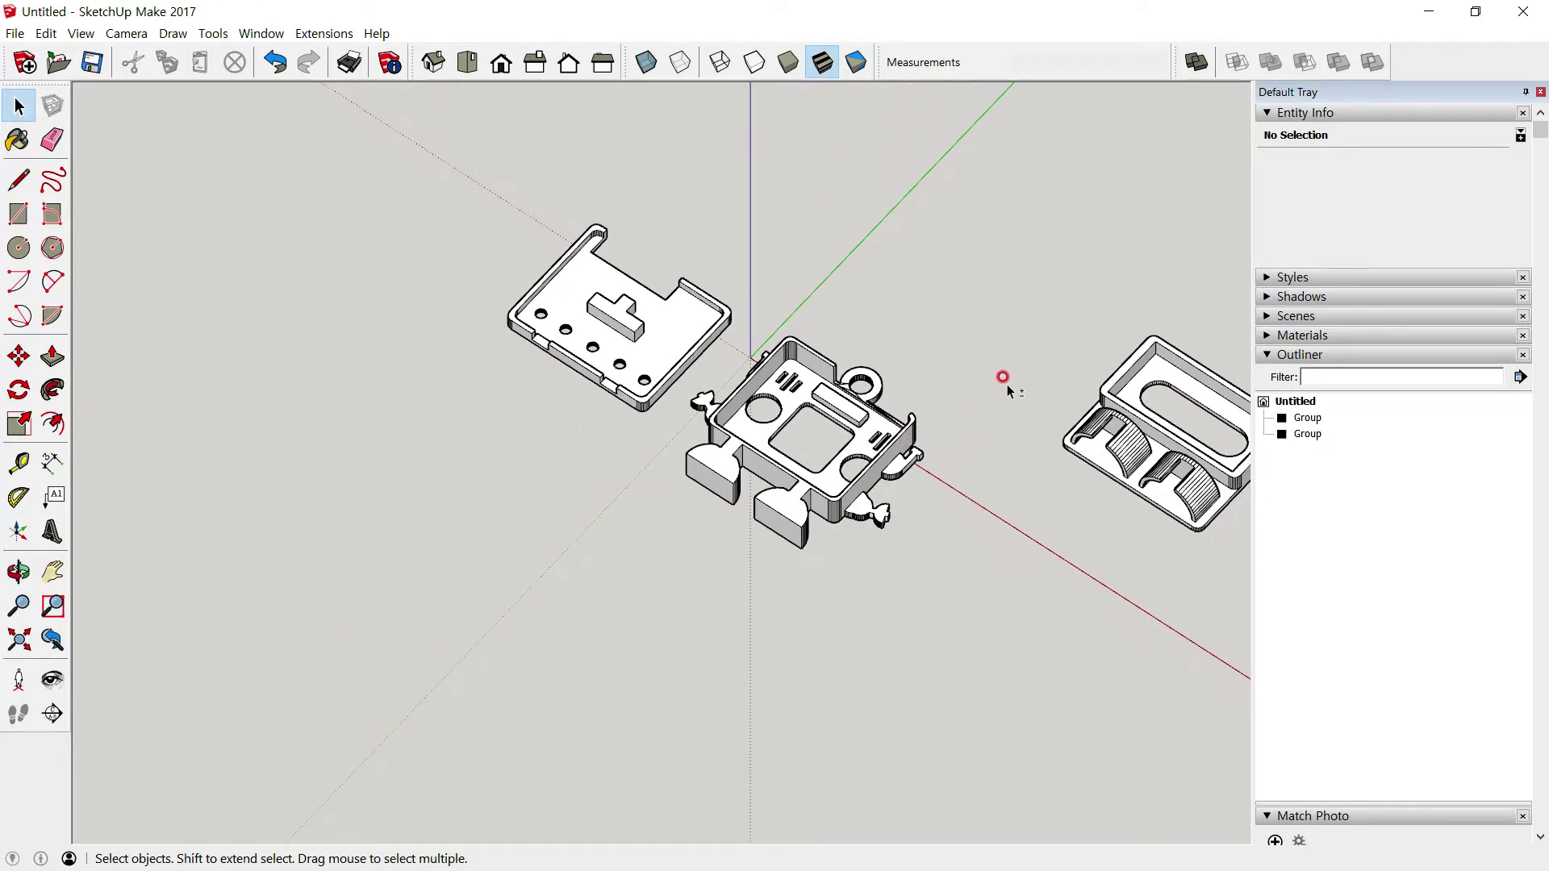
Pan so the battery holder and robot body sit in the middle of the view
middle_click_drag(1007, 384, 766, 363, "shift")
scroll(993, 467, "up", 1)
scroll(994, 461, "up", 2)
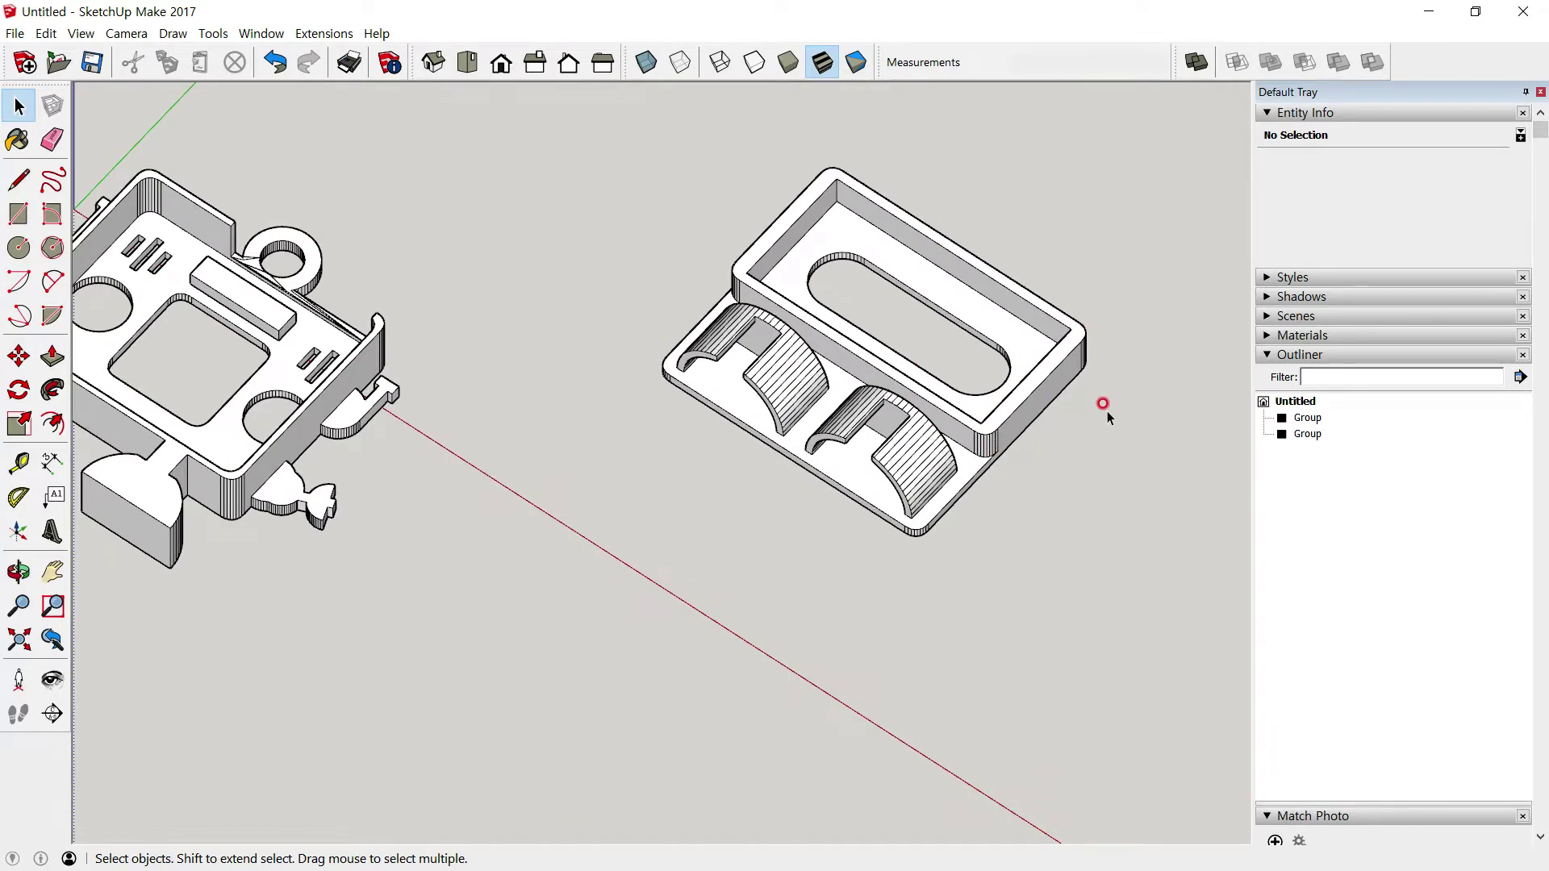
scroll(1008, 482, "down", 1)
scroll(984, 487, "down", 2)
middle_click_drag(768, 520, 968, 543, "shift")
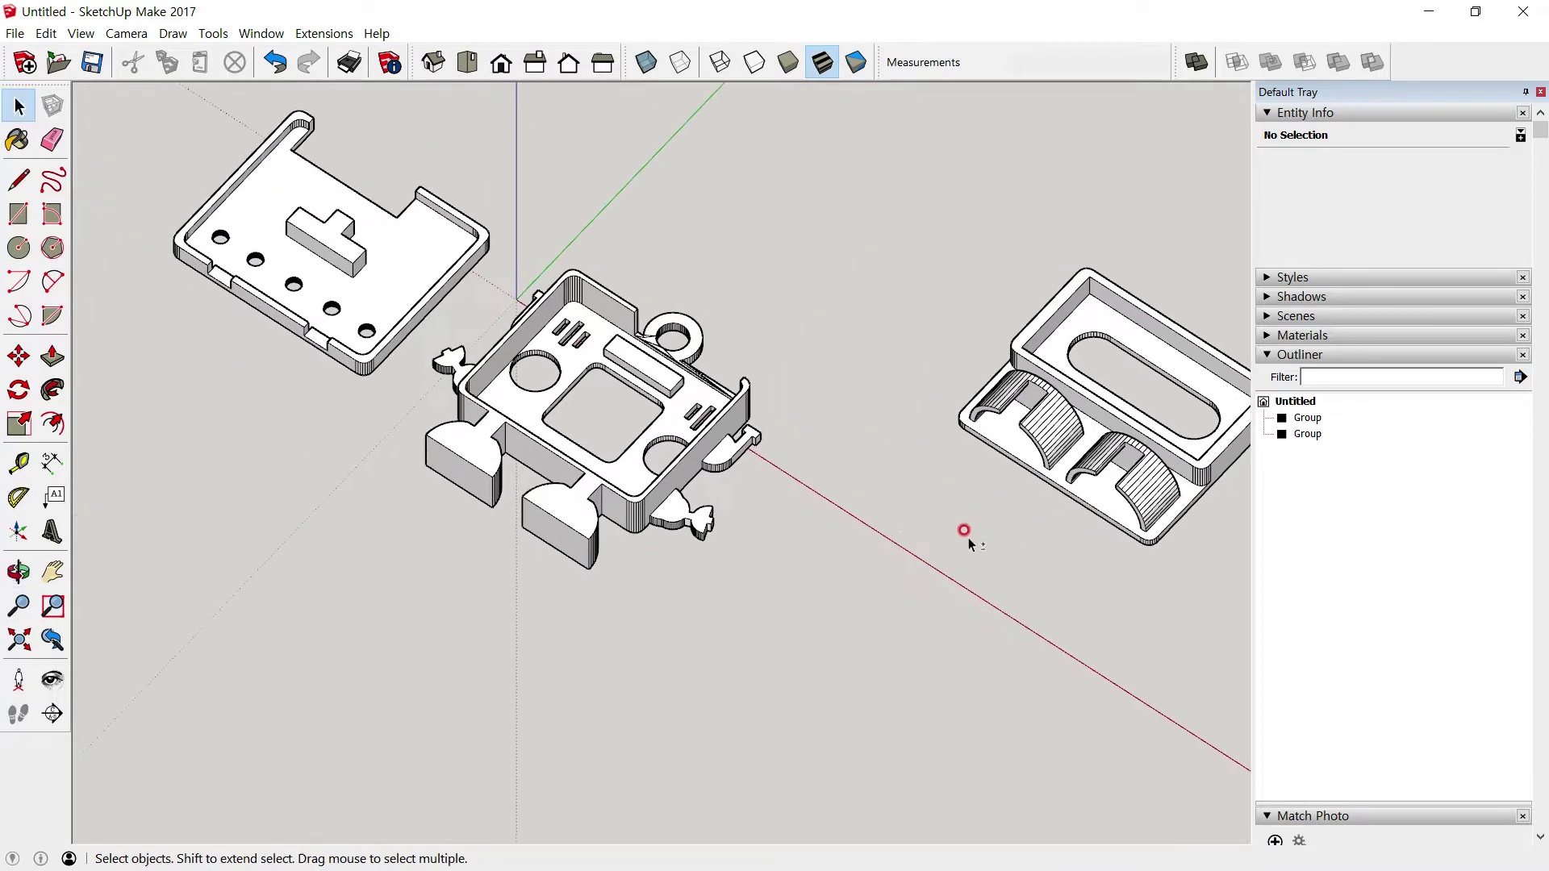
scroll(928, 528, "down", 1)
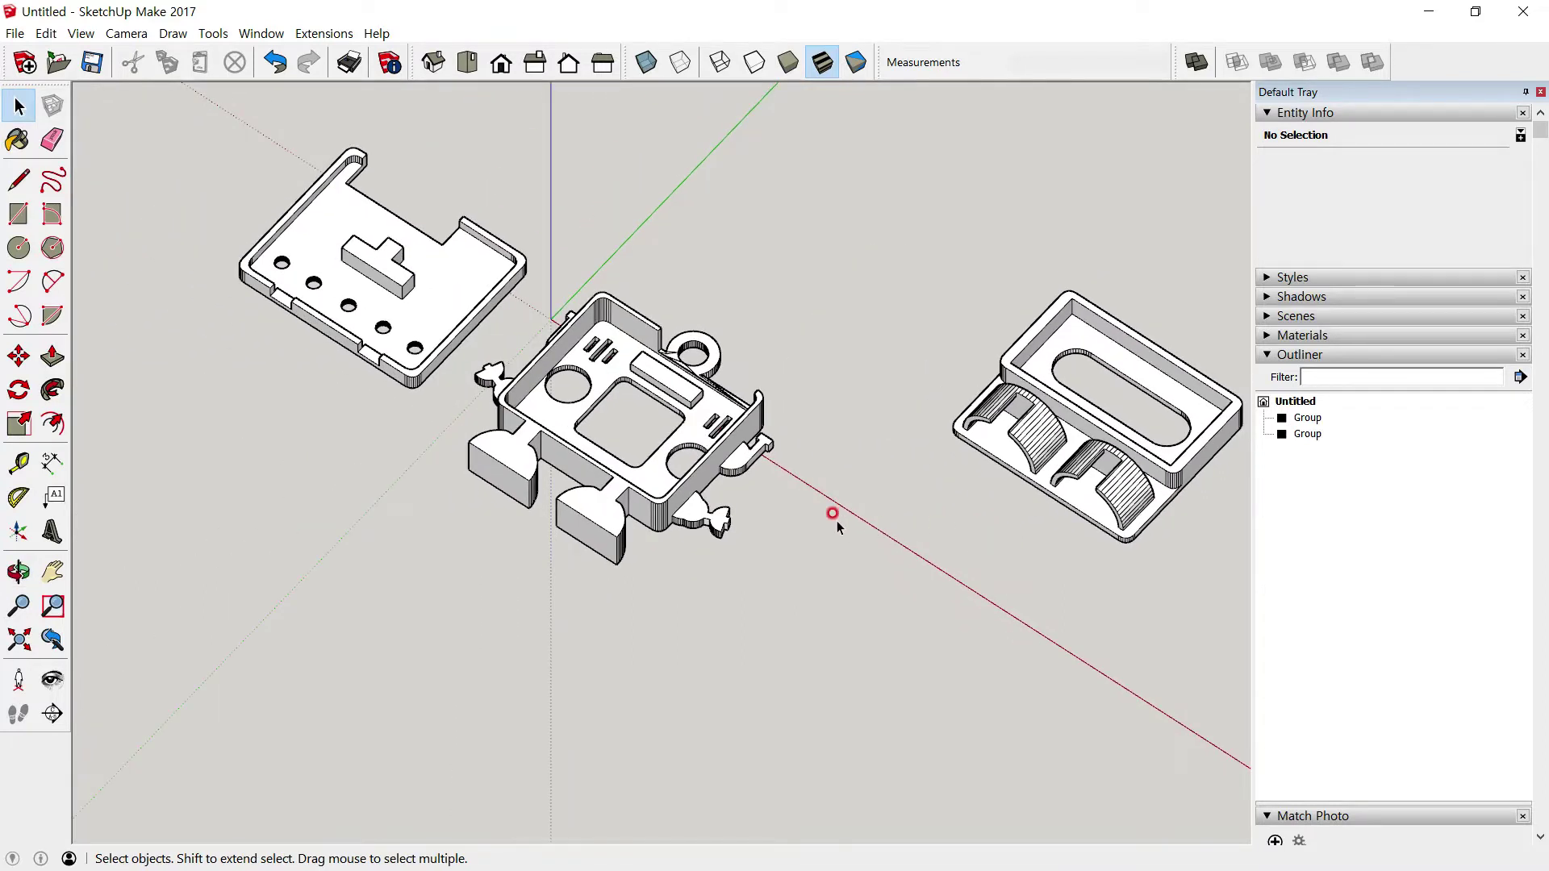
middle_click_drag(591, 457, 652, 479, "shift")
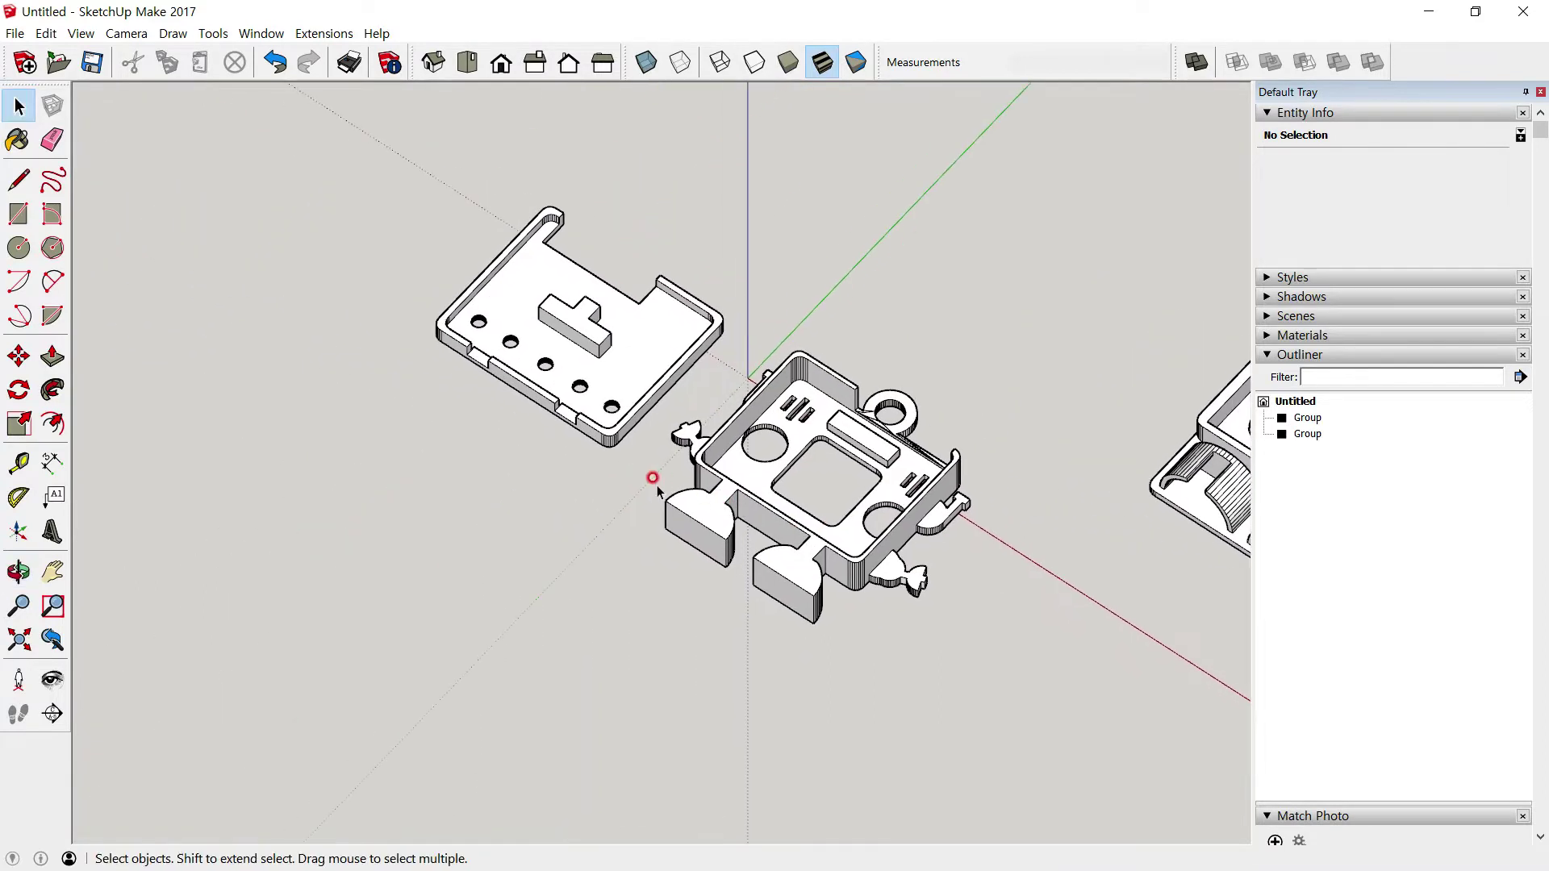
scroll(655, 480, "up", 1)
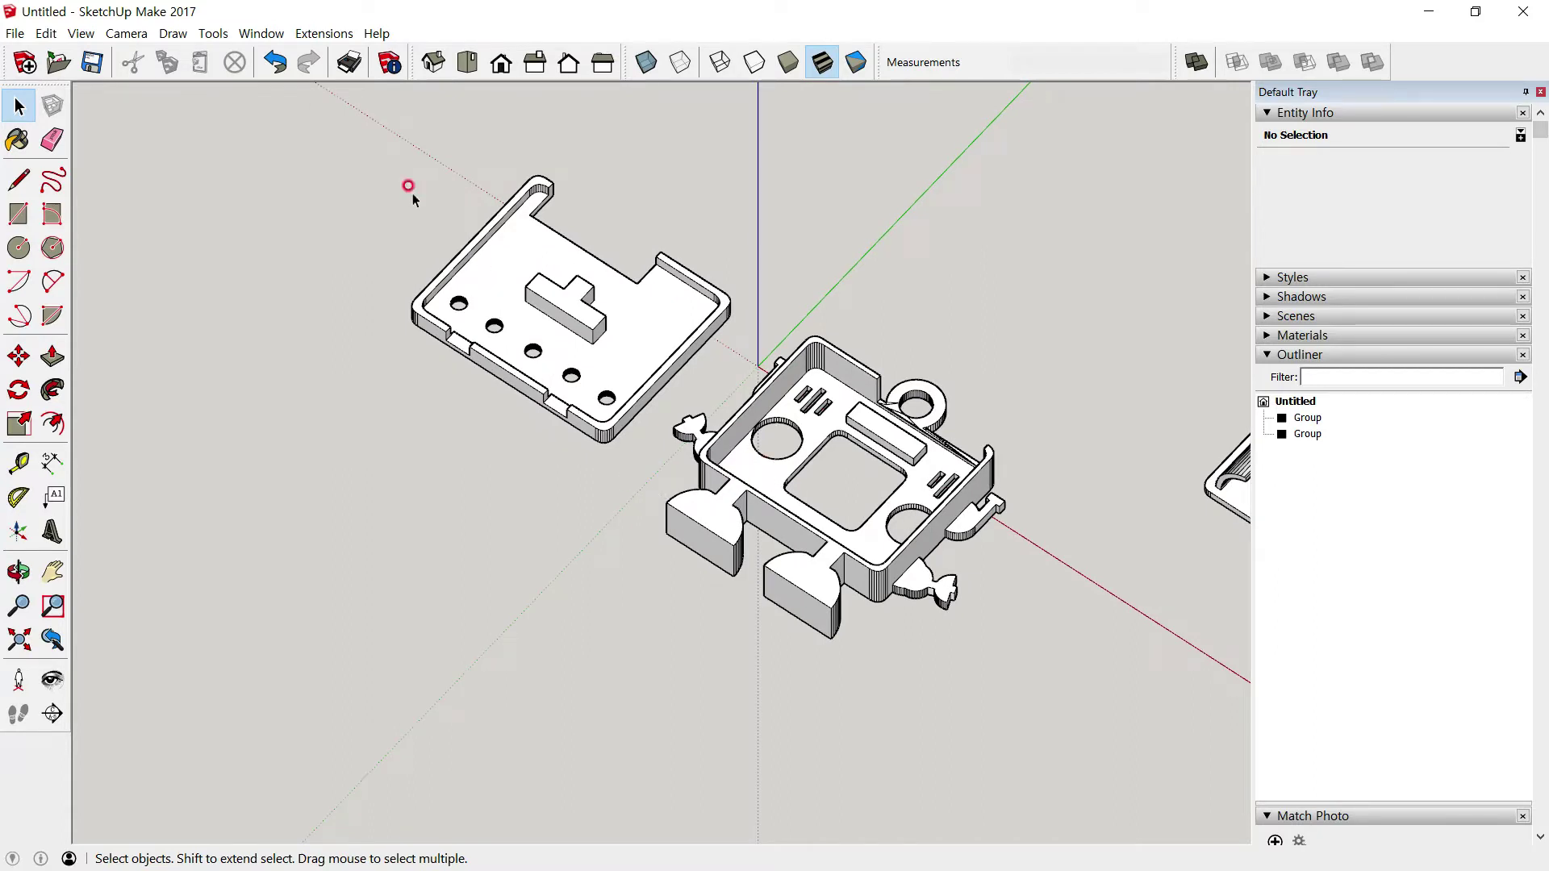
From Top view, explode the robot body group into loose geometry
left_click(467, 62)
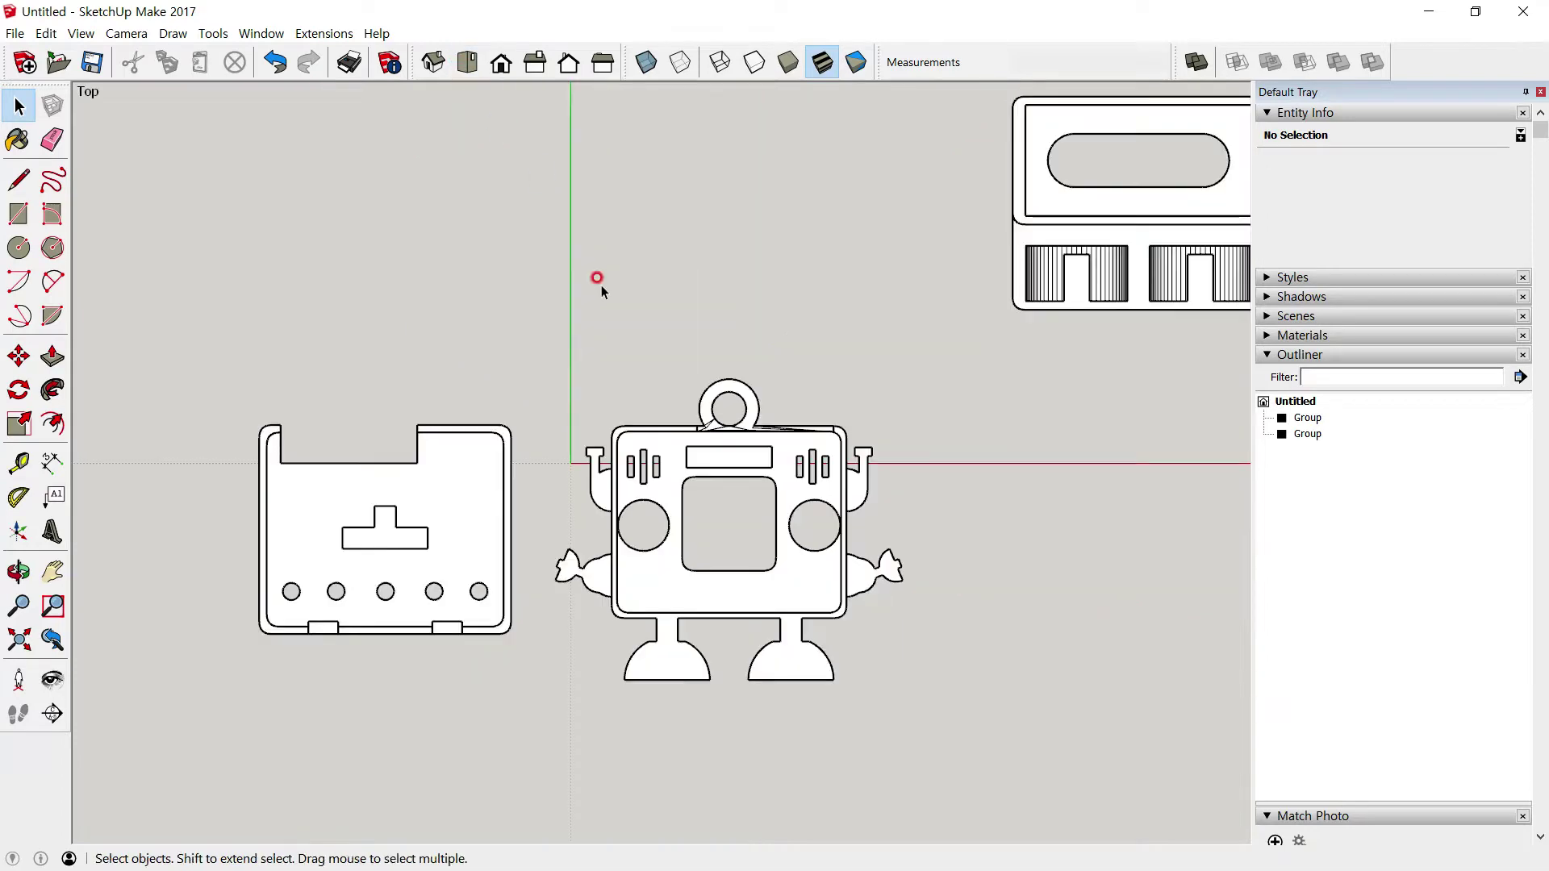
scroll(686, 524, "up", 2)
scroll(686, 525, "up", 2)
scroll(686, 524, "up", 2)
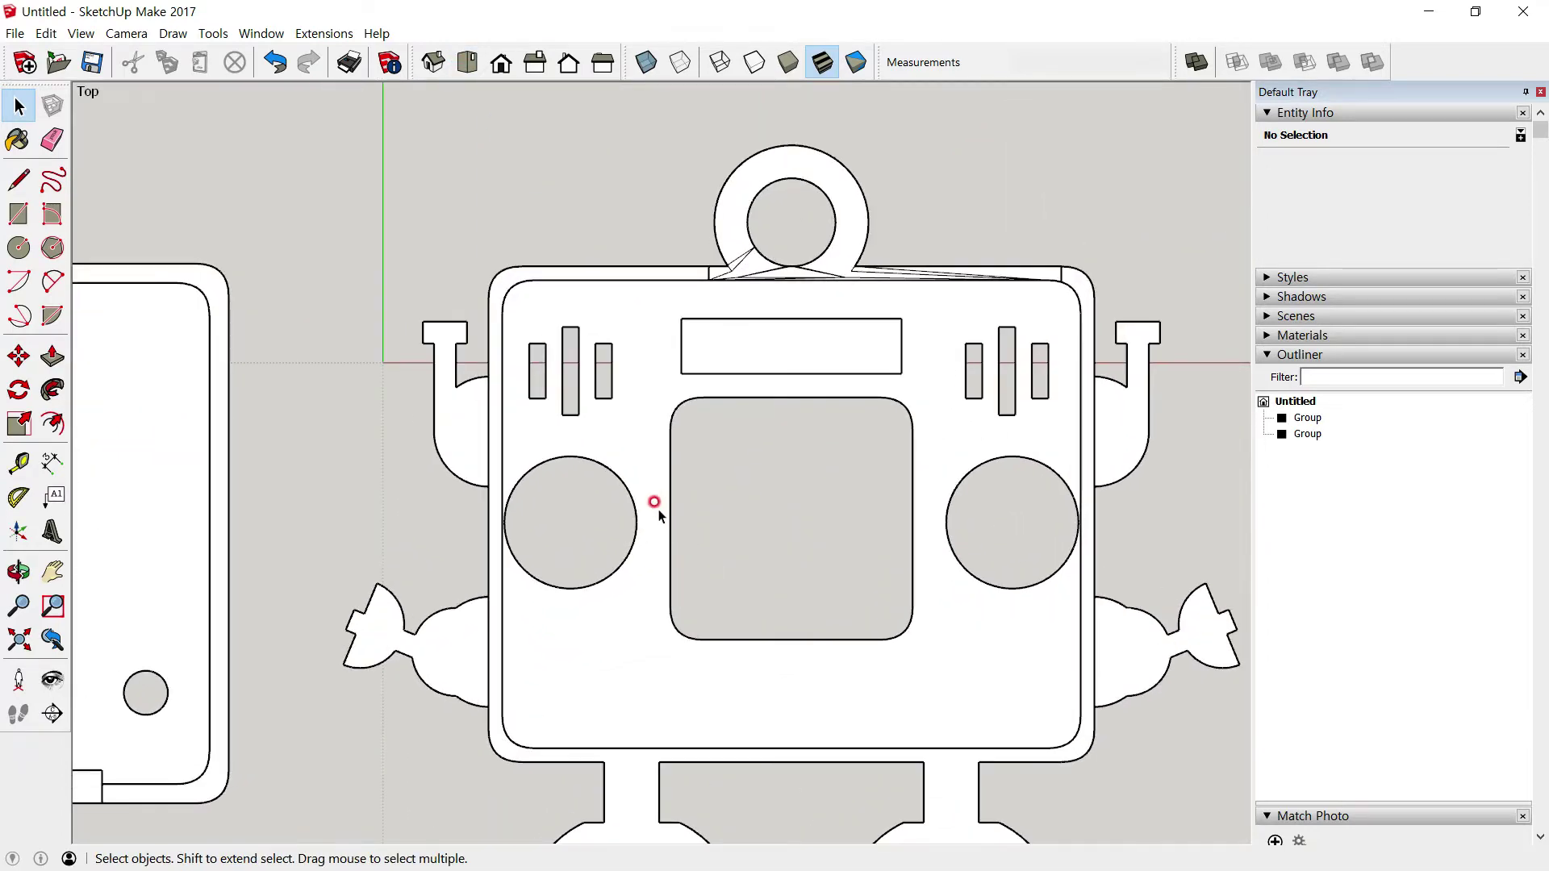
left_click(659, 512)
scroll(637, 435, "down", 1)
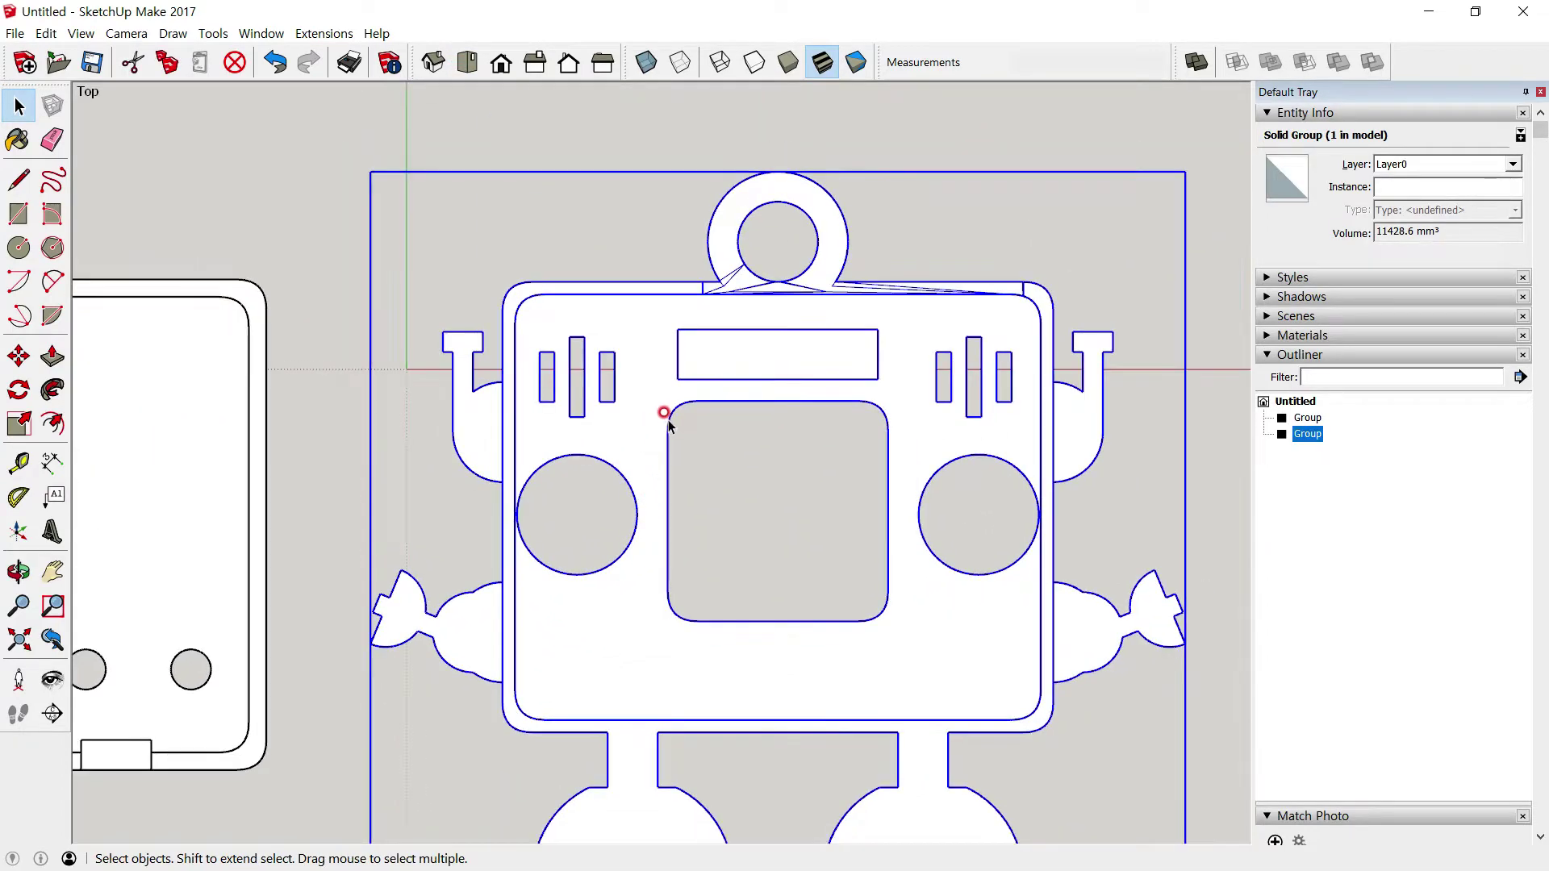
right_click(651, 341)
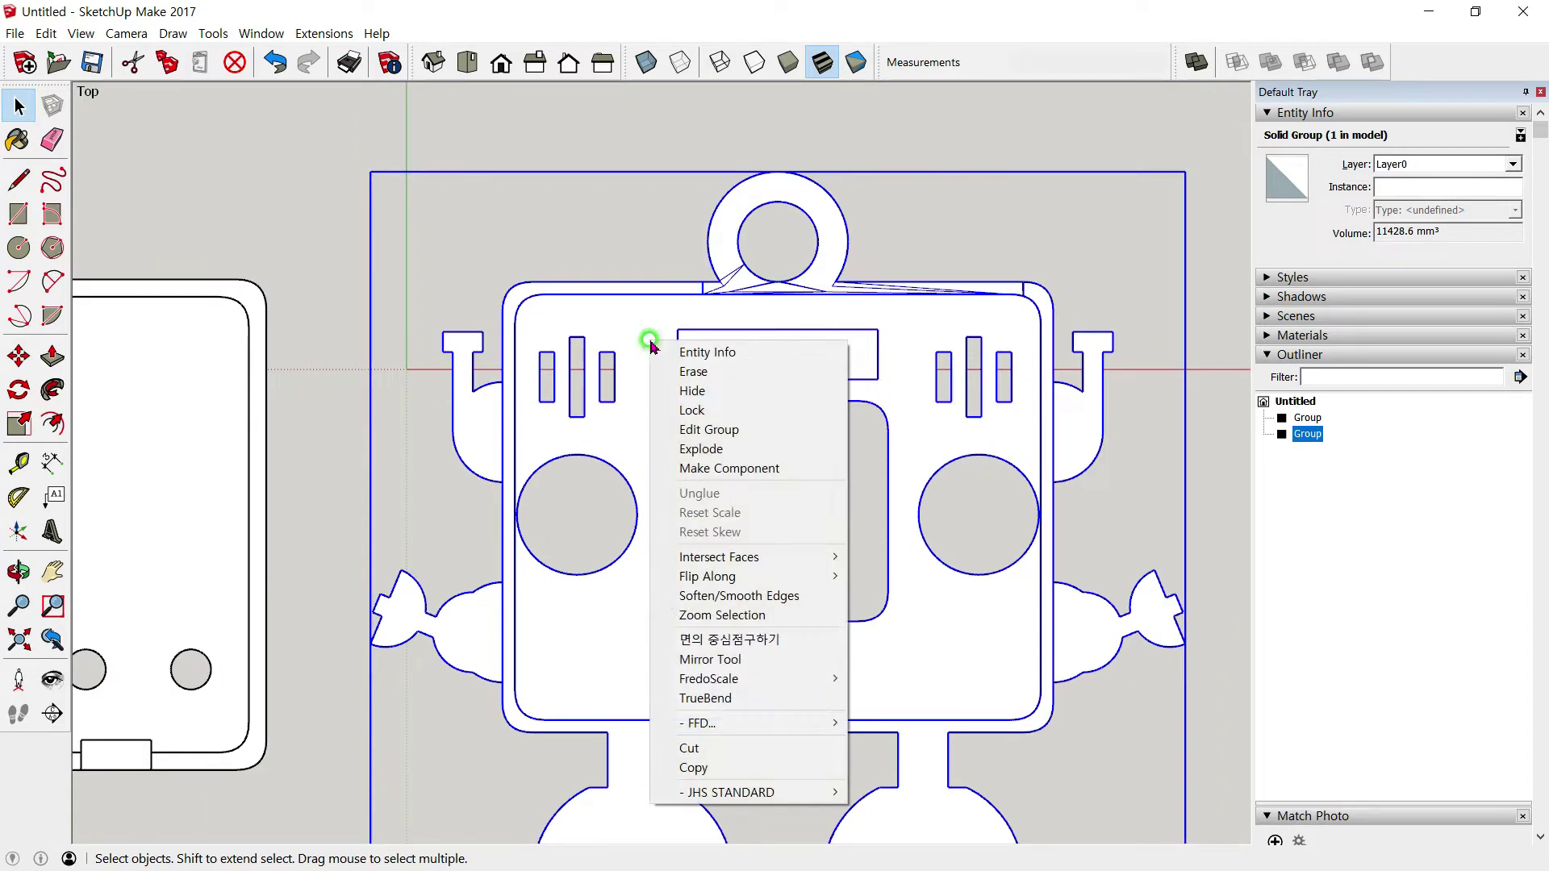
left_click(710, 452)
left_click(597, 245)
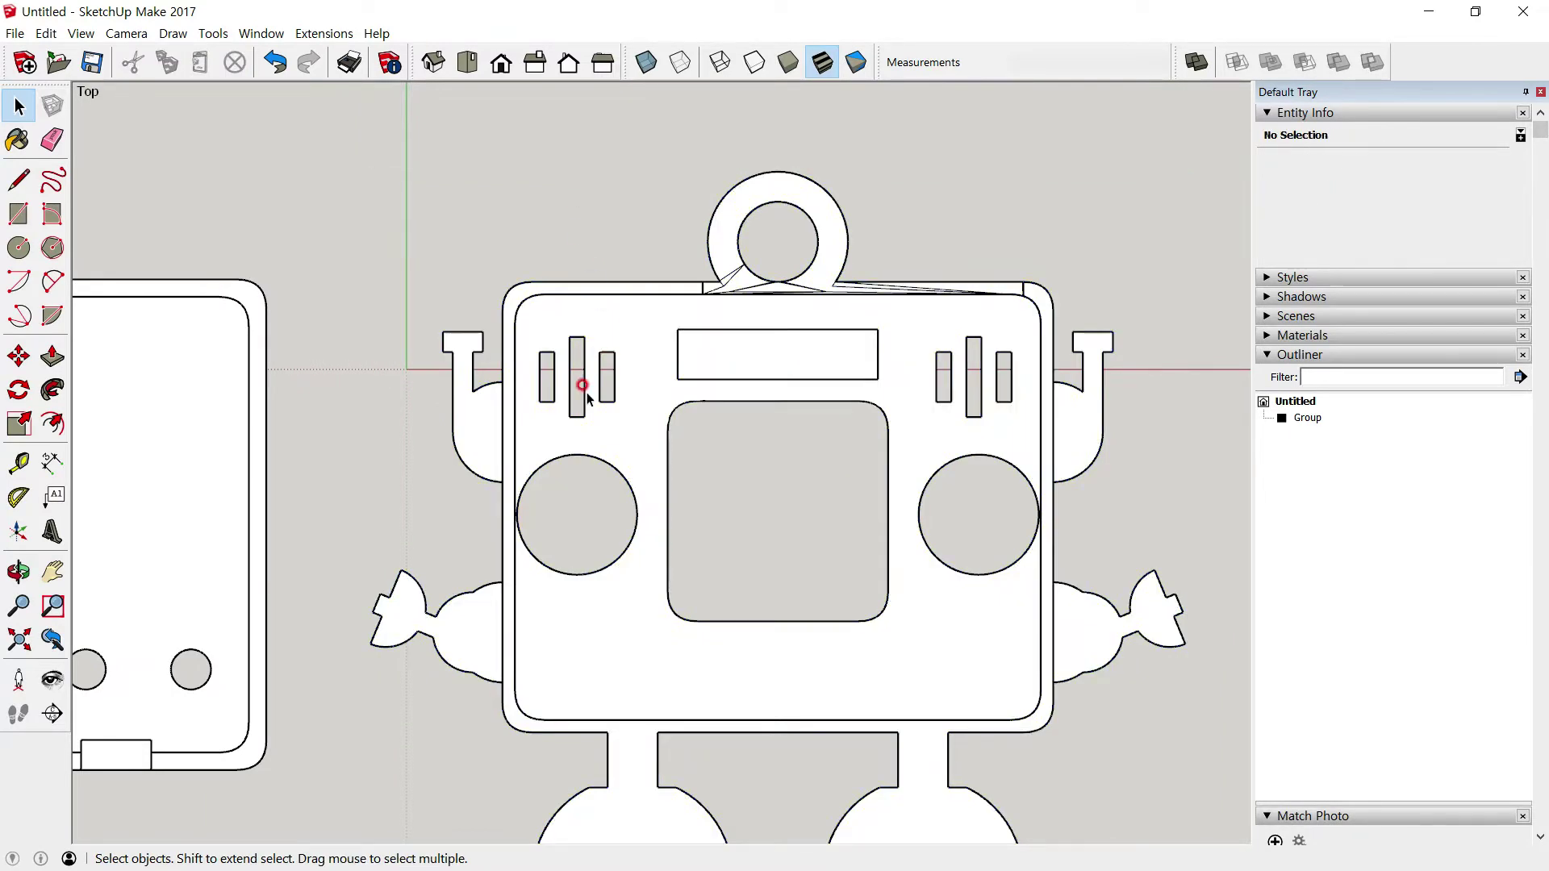
Orbit and return to Top view to inspect the exploded body's walls
middle_click_drag(536, 484, 577, 370, "shift")
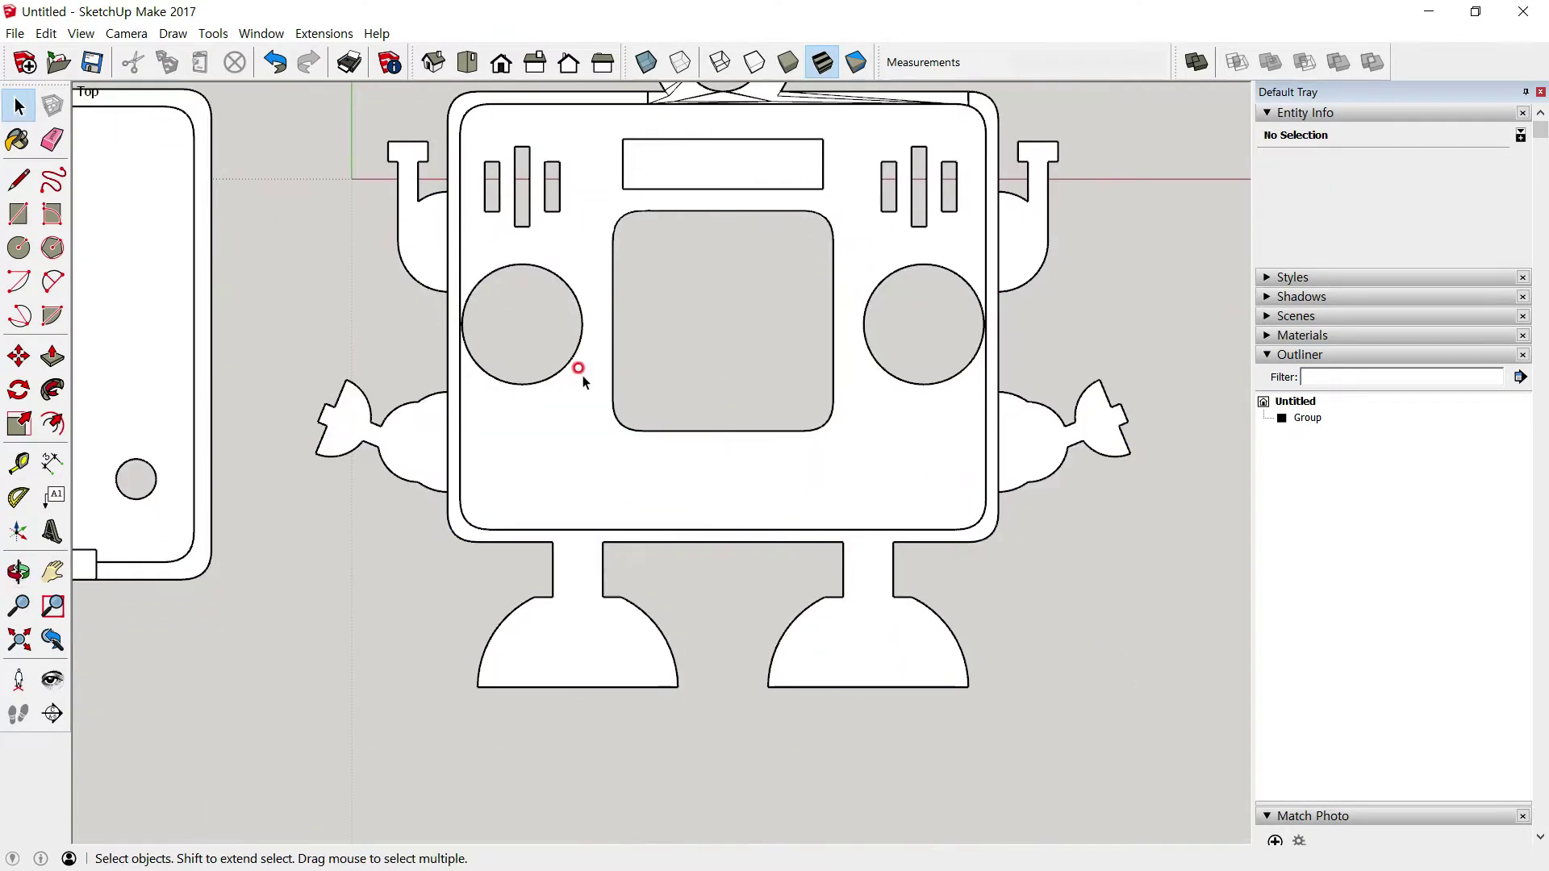
scroll(578, 383, "up", 3)
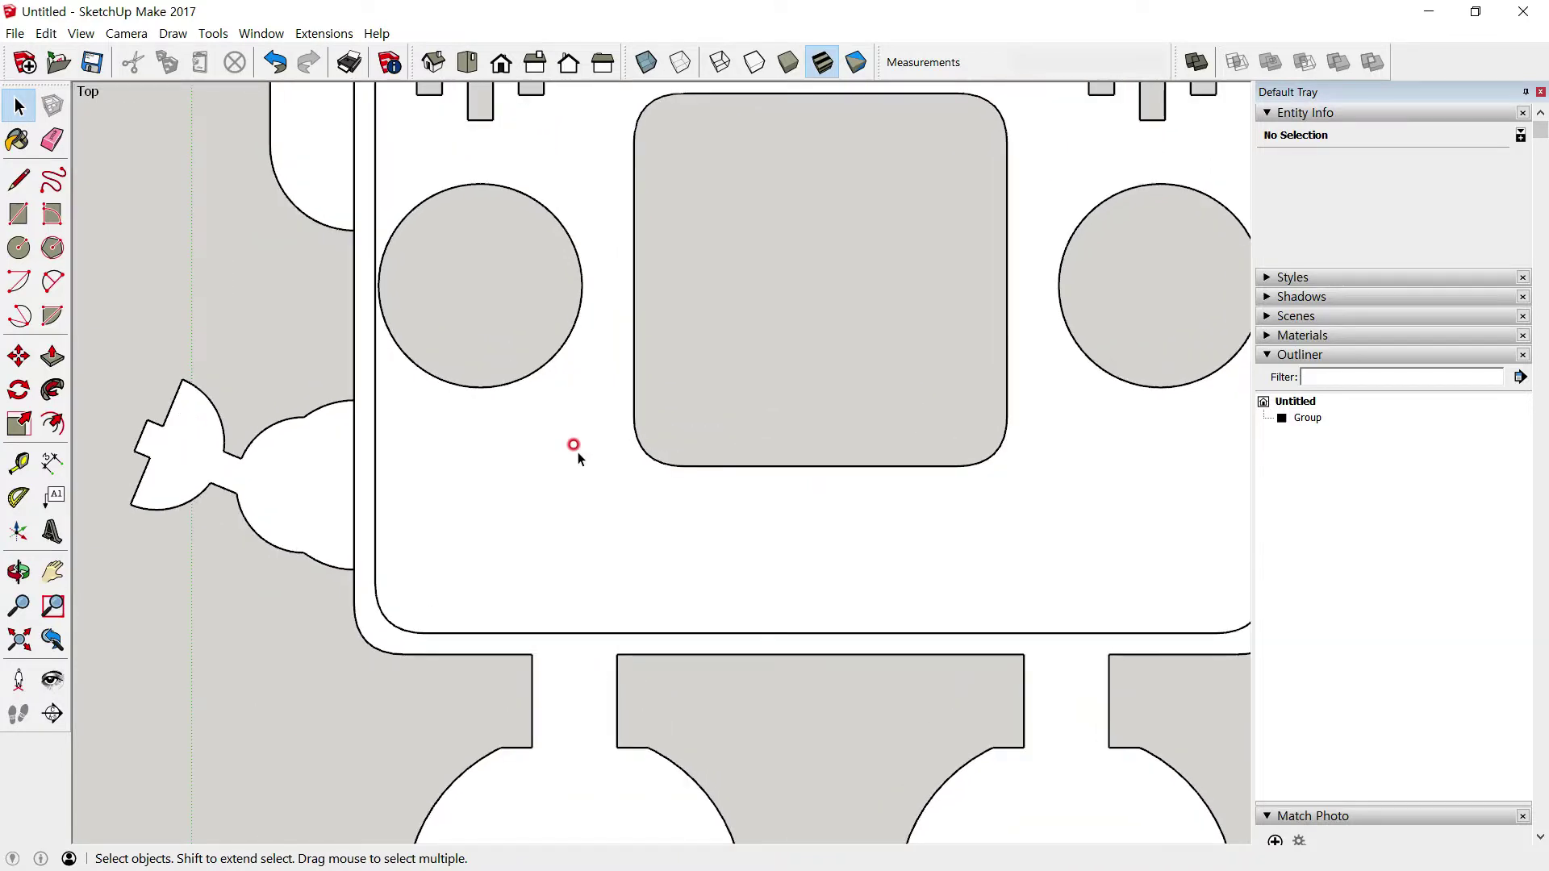
middle_click_drag(572, 443, 577, 326)
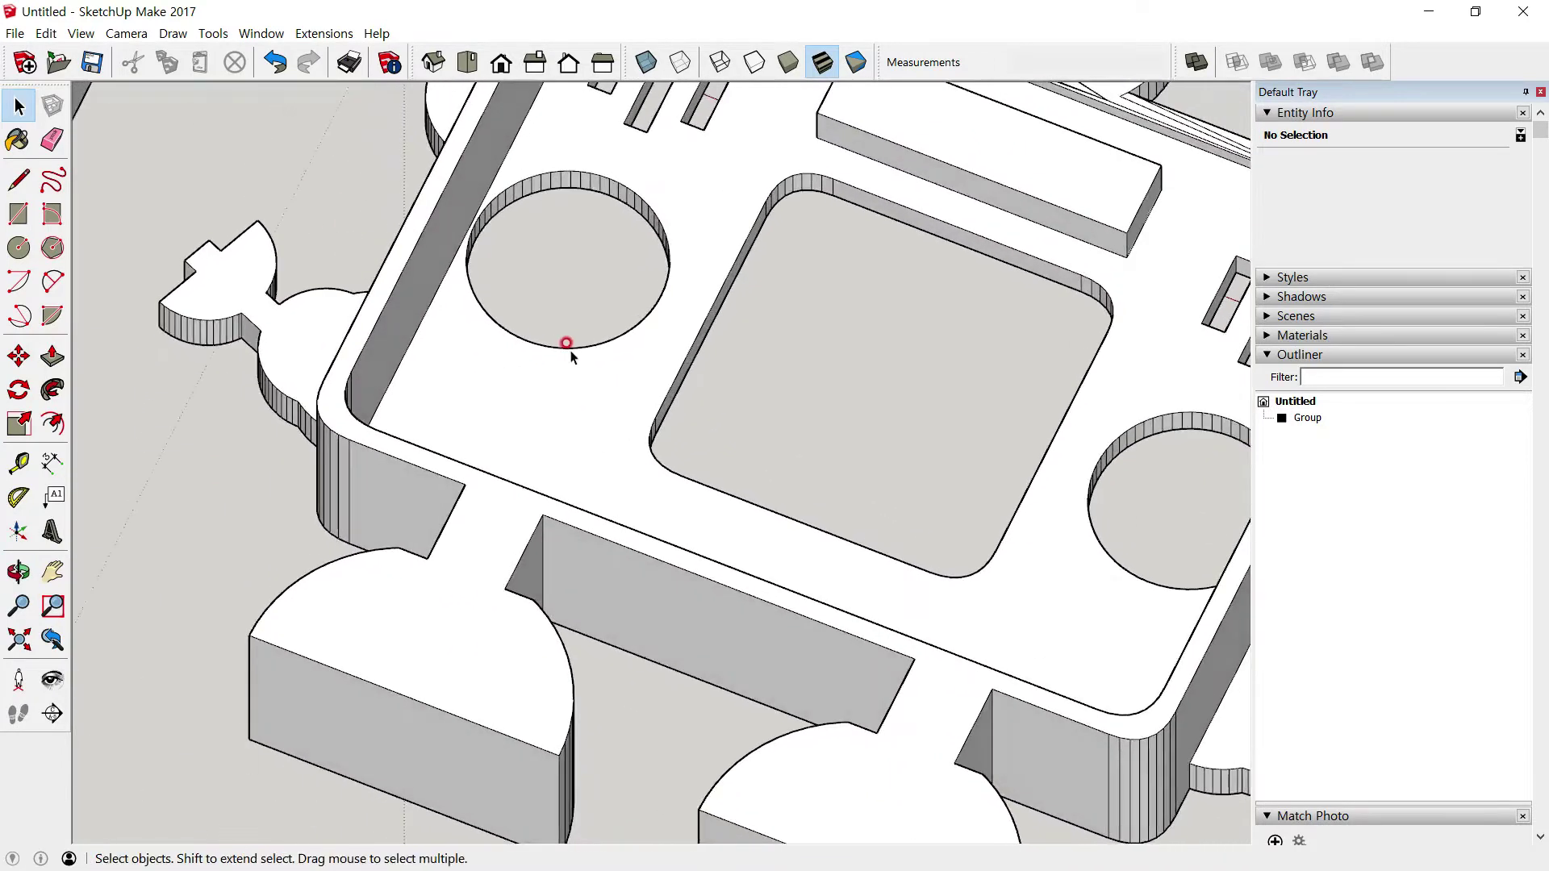
scroll(581, 339, "down", 2)
scroll(569, 348, "down", 2)
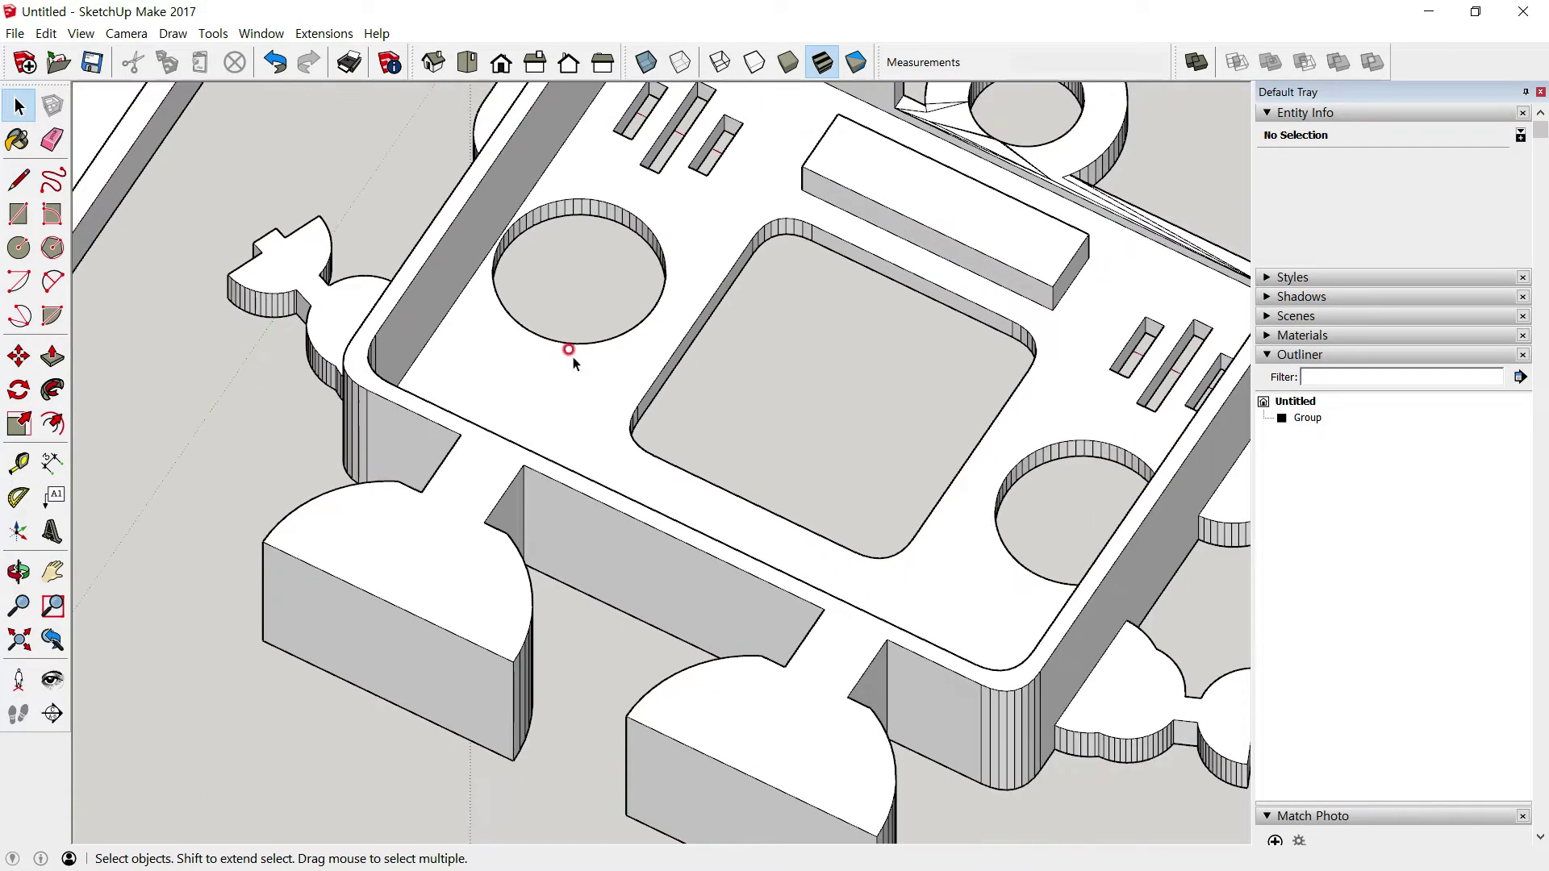
left_click(467, 63)
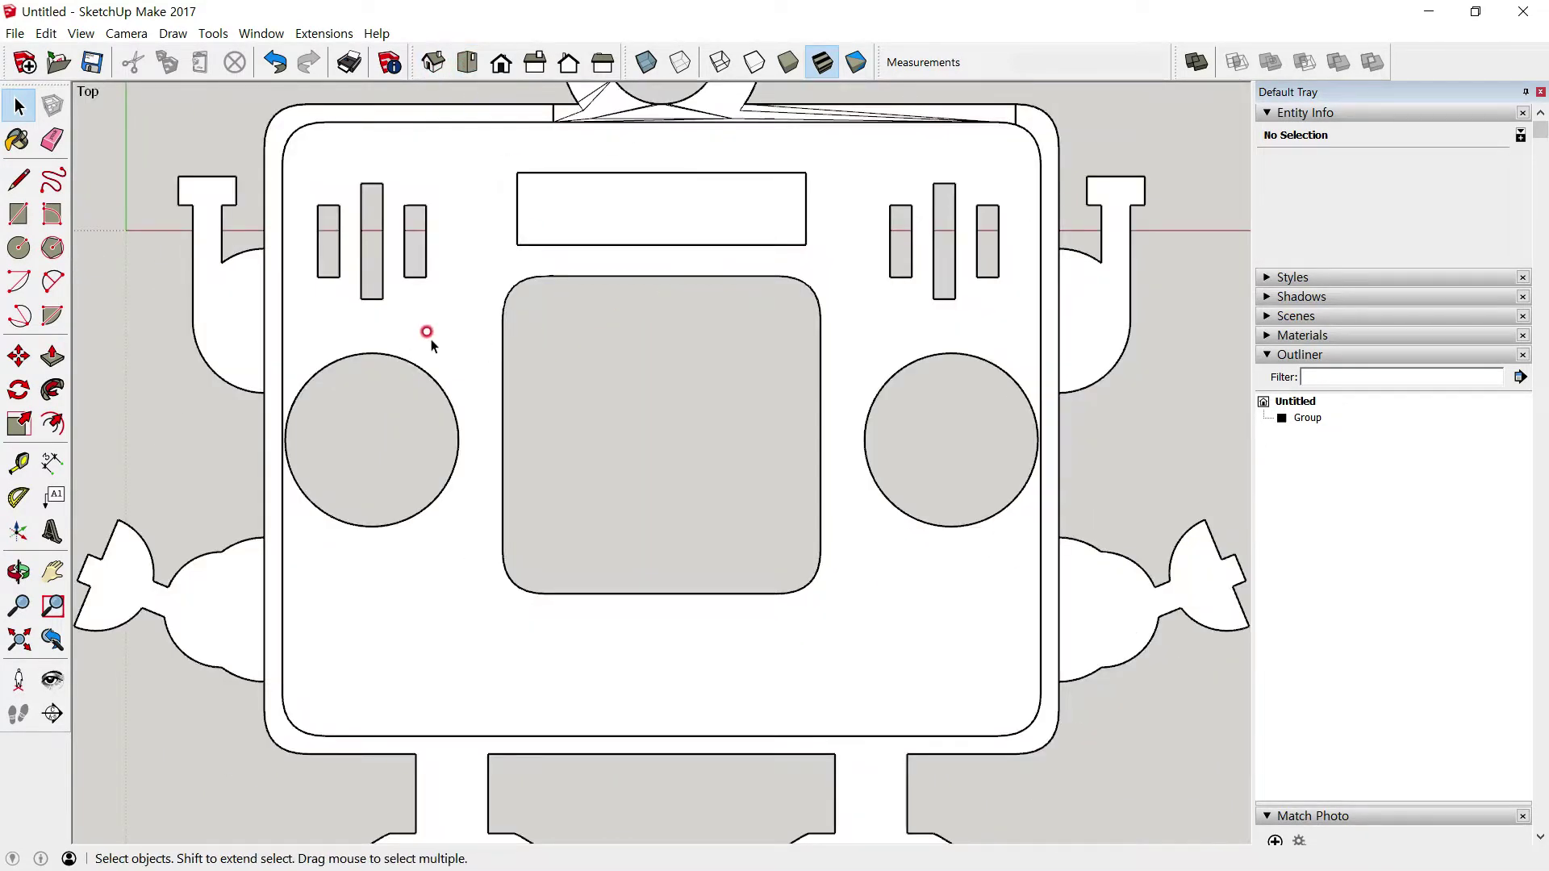
middle_click_drag(395, 574, 366, 462)
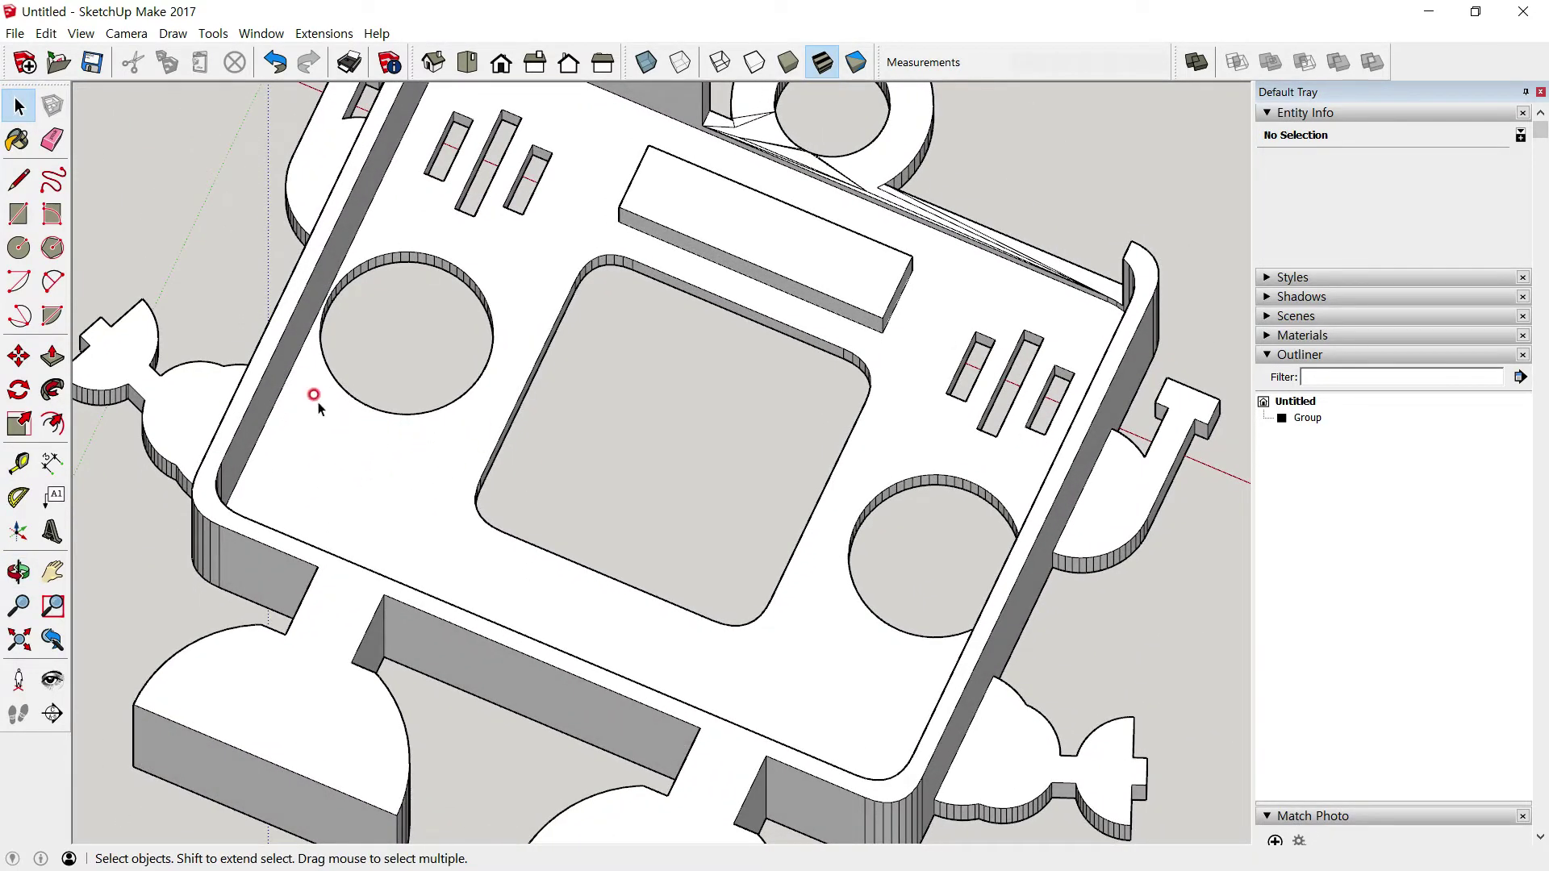
Create Tape Measure guide lines through the left and right round holes
left_click(16, 460)
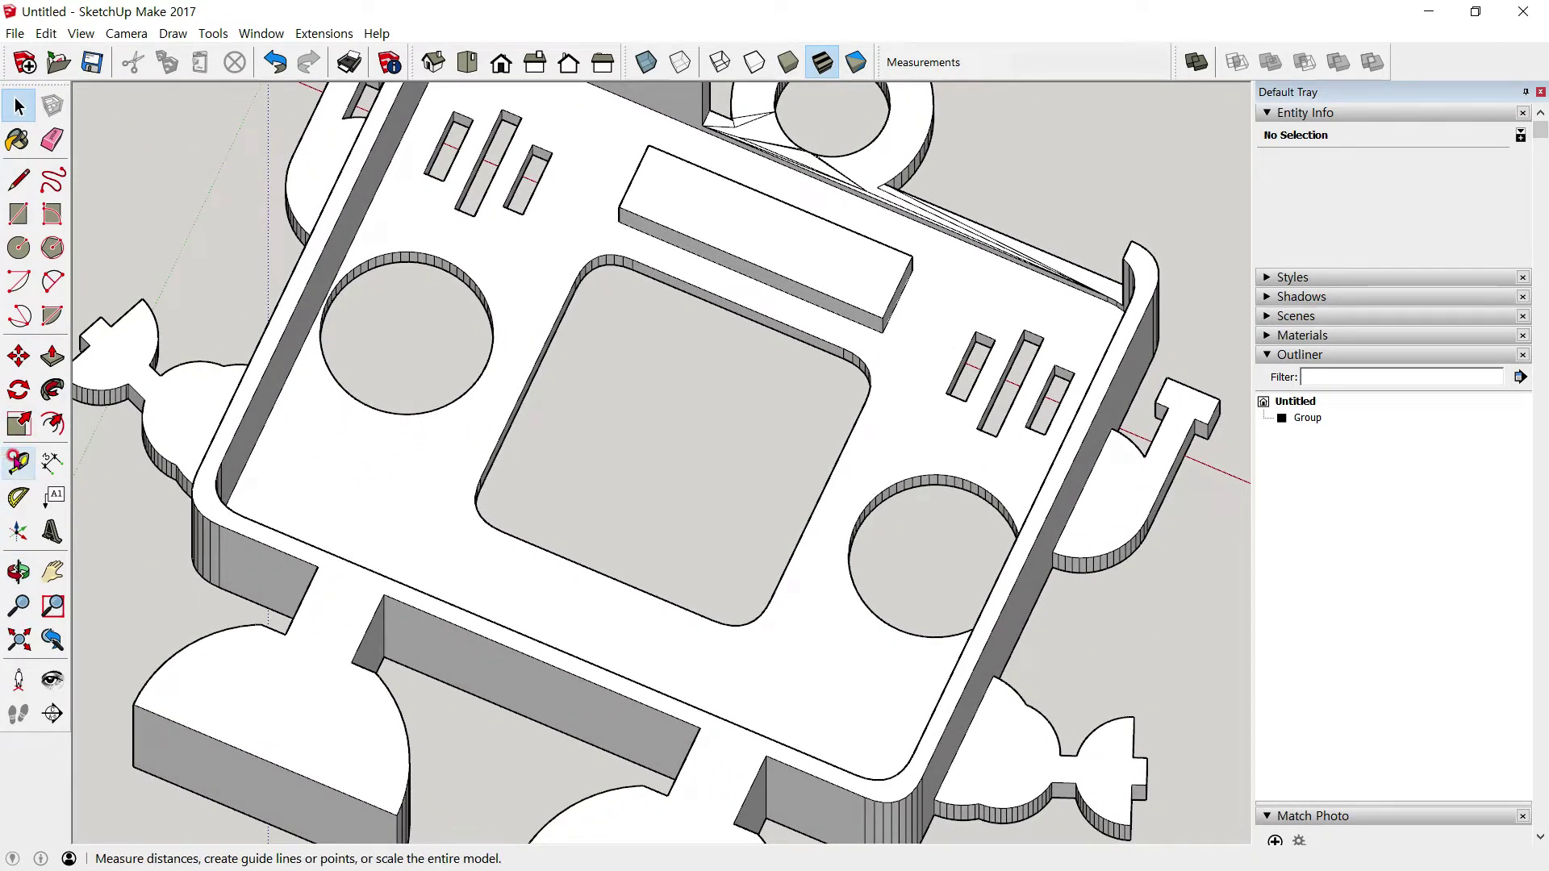
left_click(817, 499)
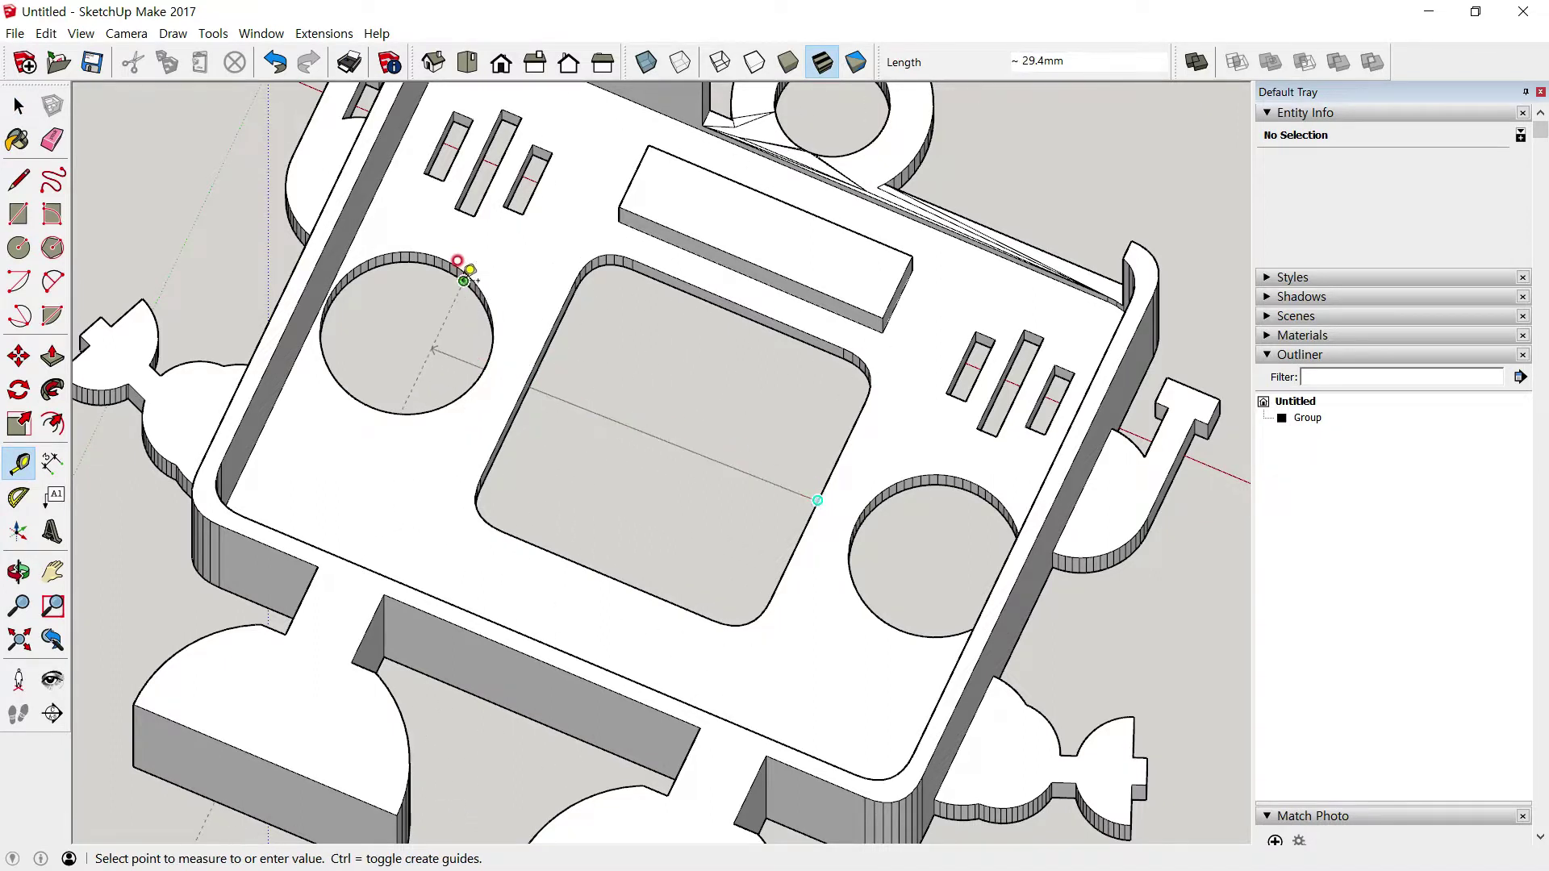
left_click(449, 256)
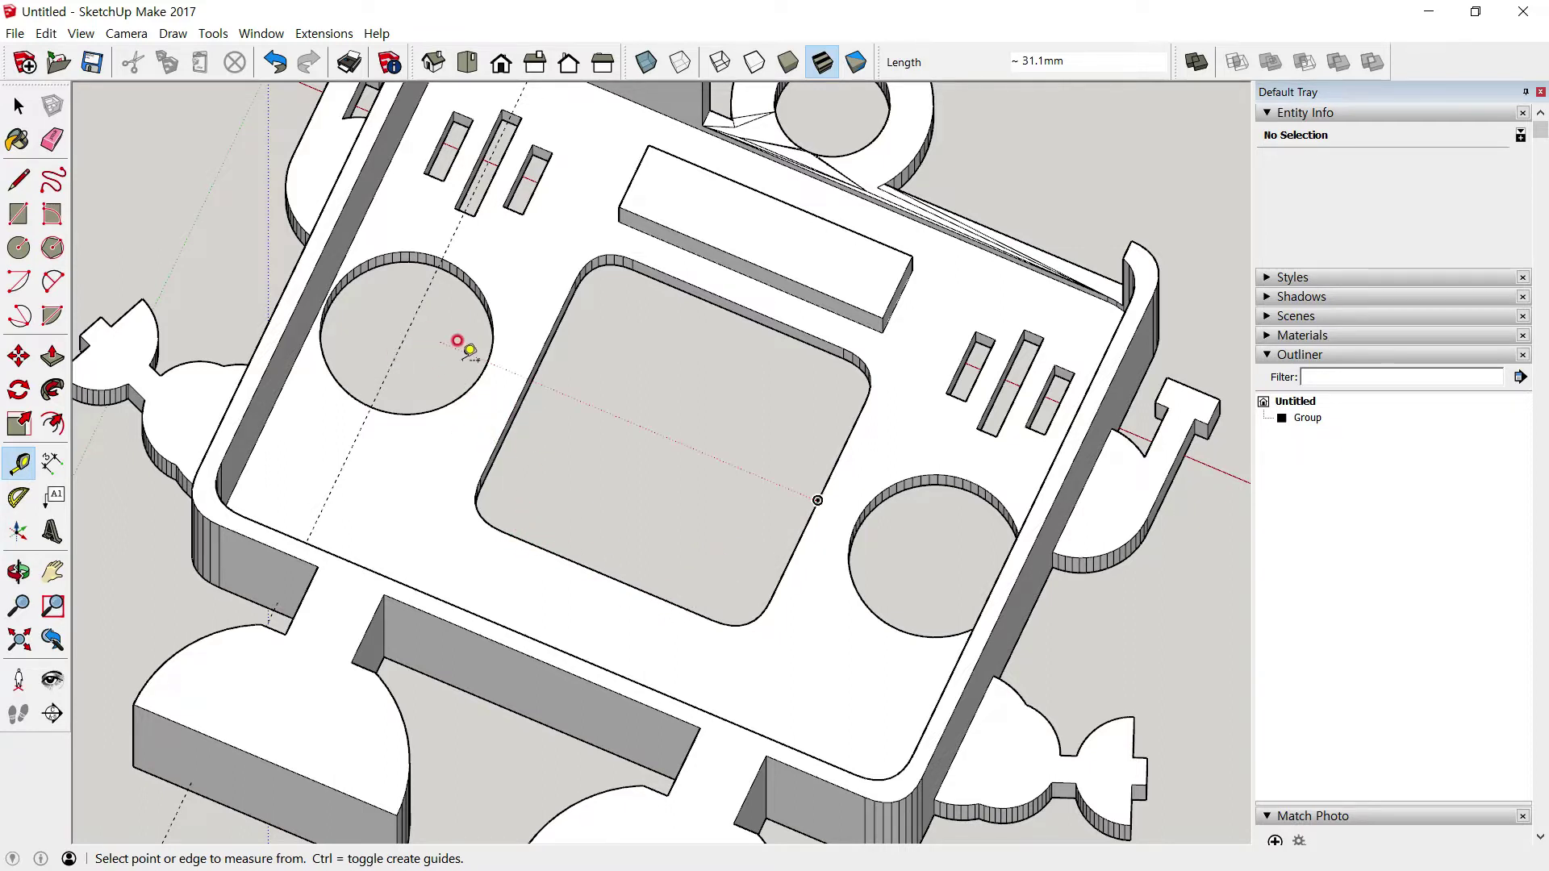
left_click(400, 344)
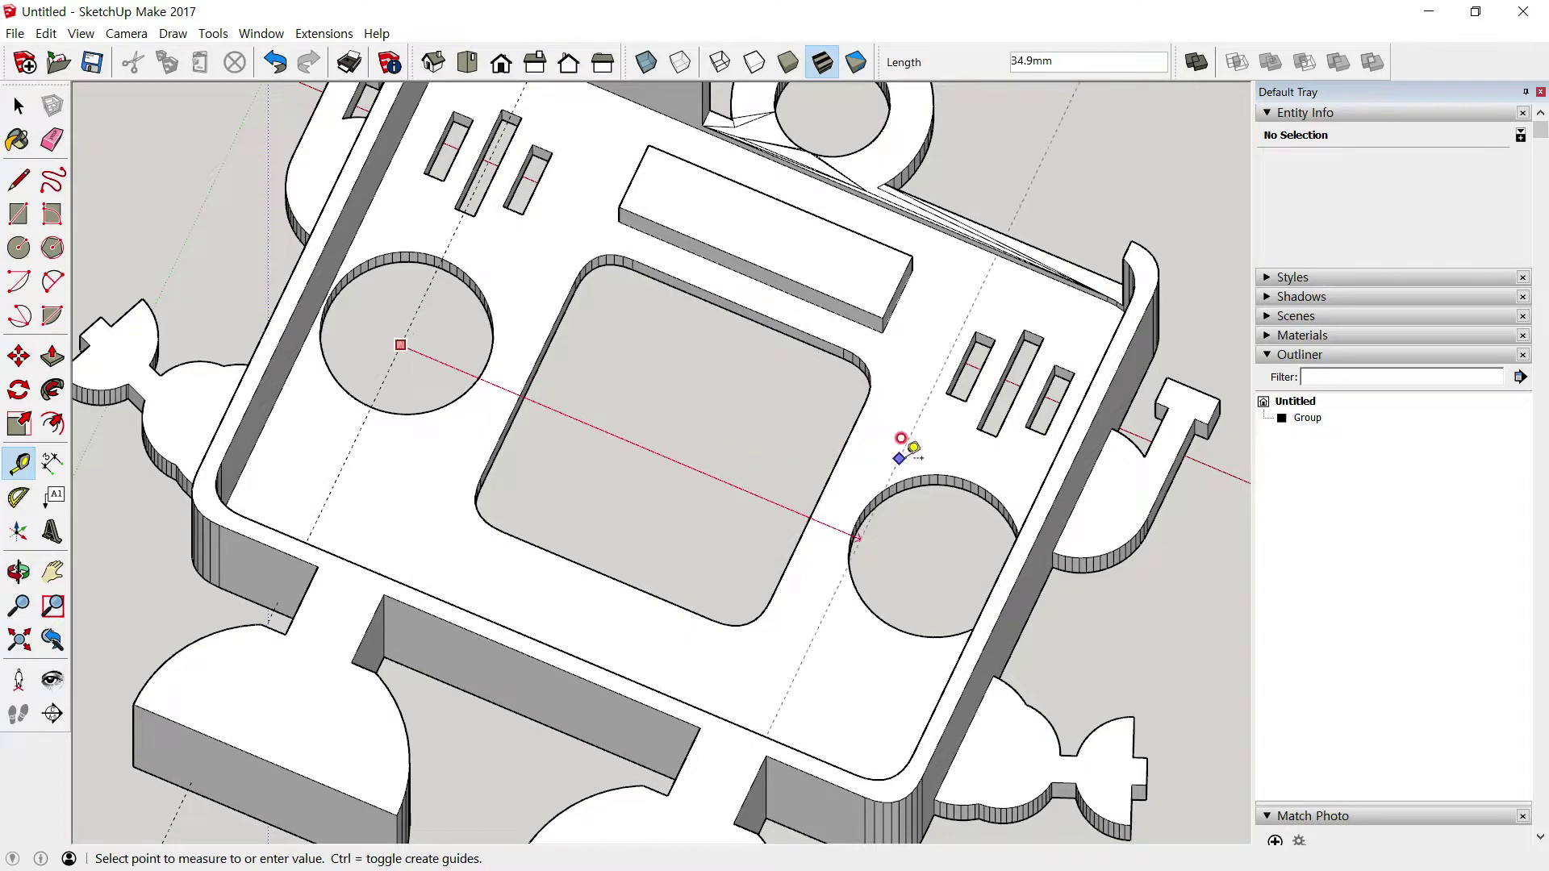
left_click(979, 466)
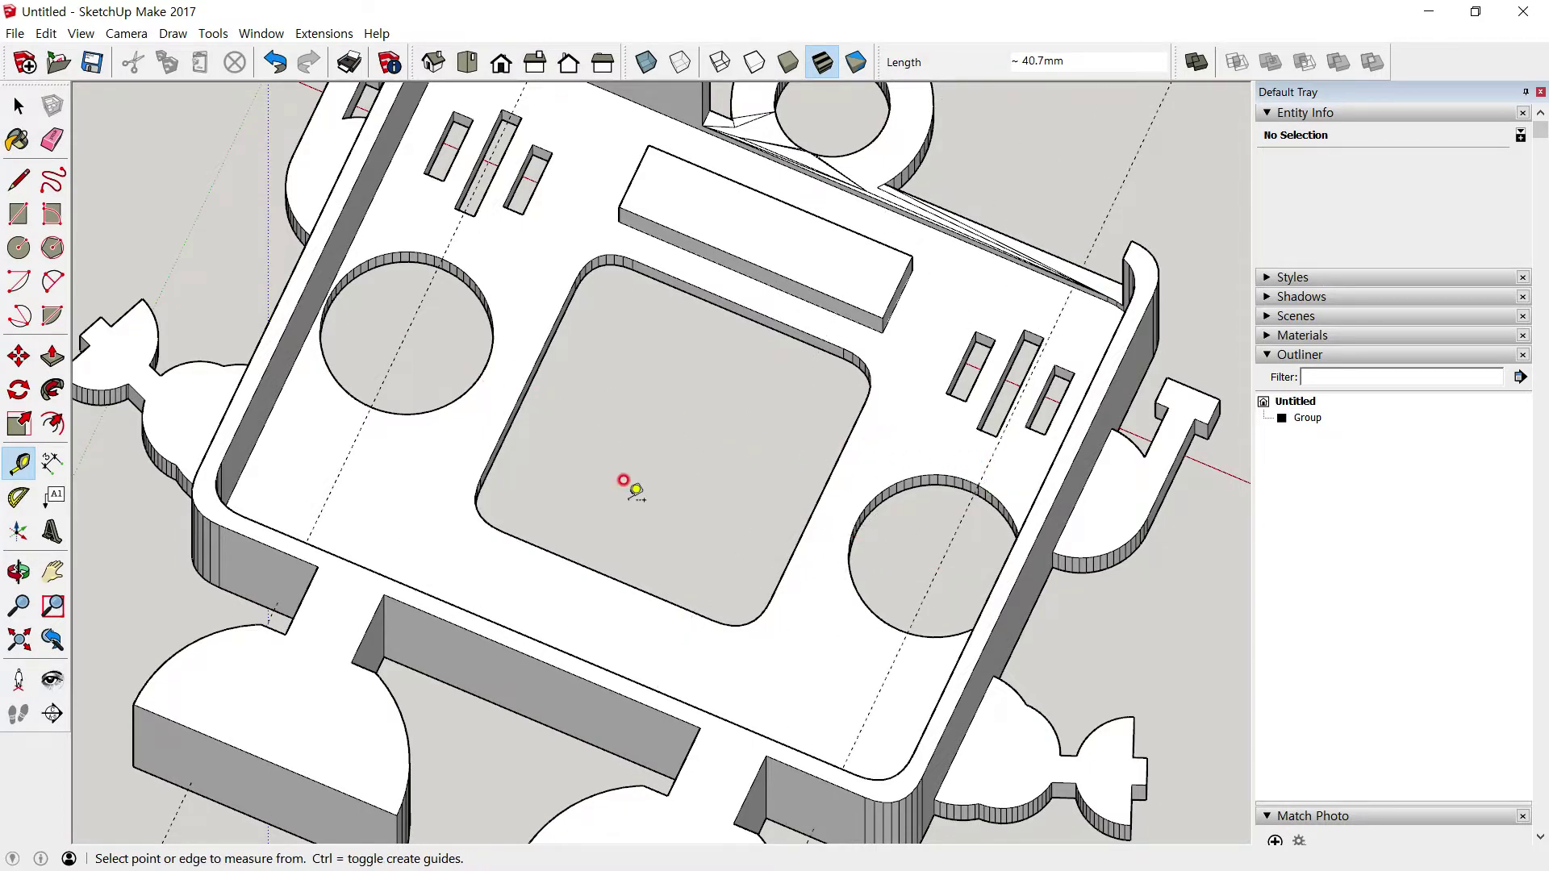
middle_click_drag(763, 532, 882, 719)
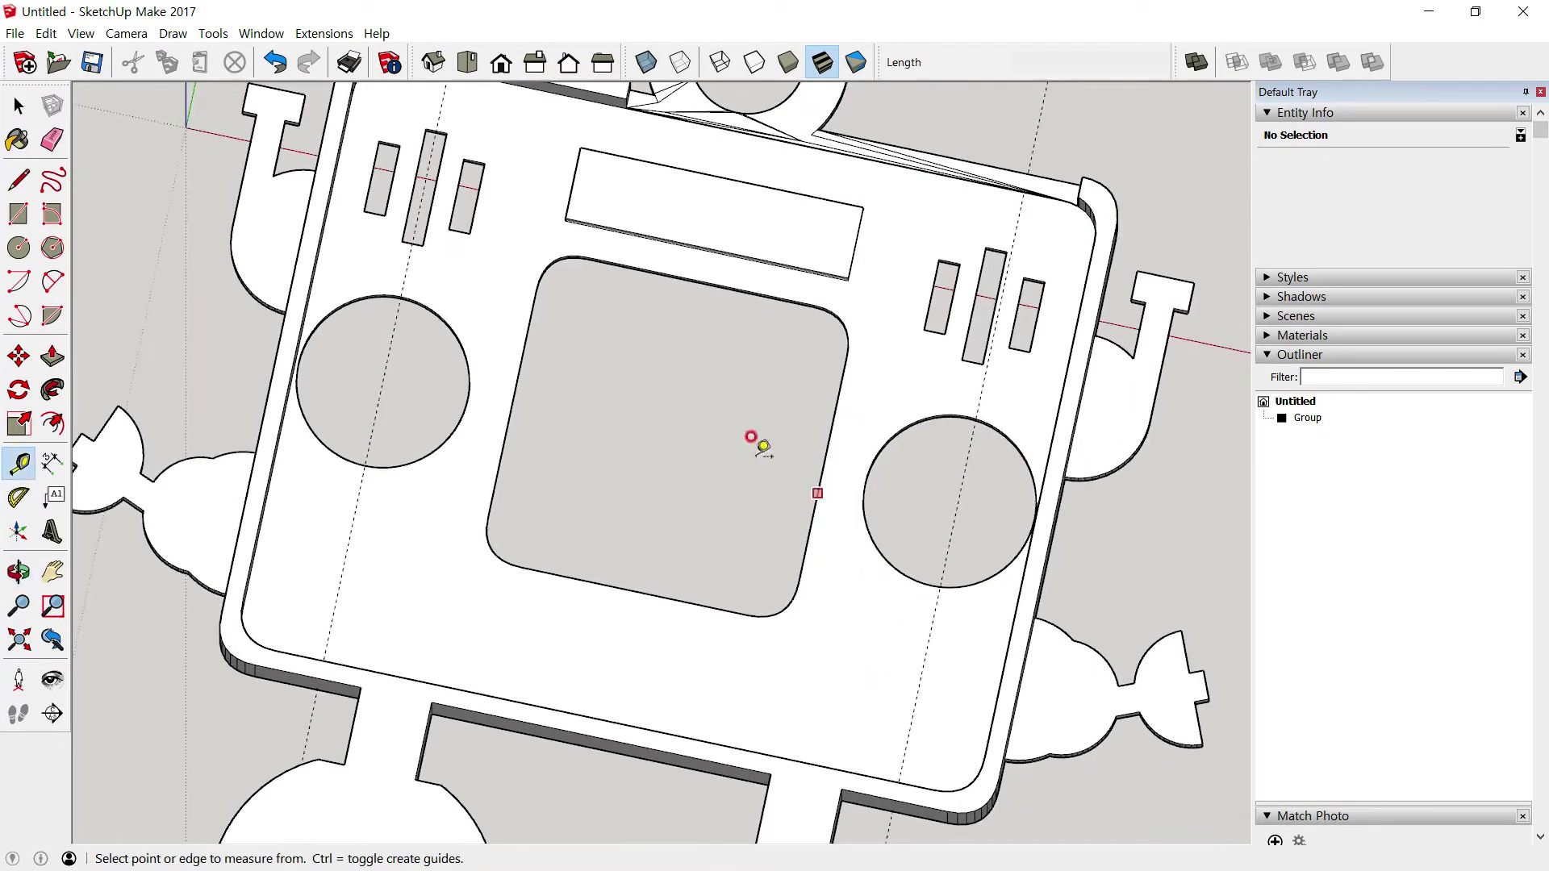
Undo the right-hole guide and redo it through the right hole's centre
left_click(464, 64)
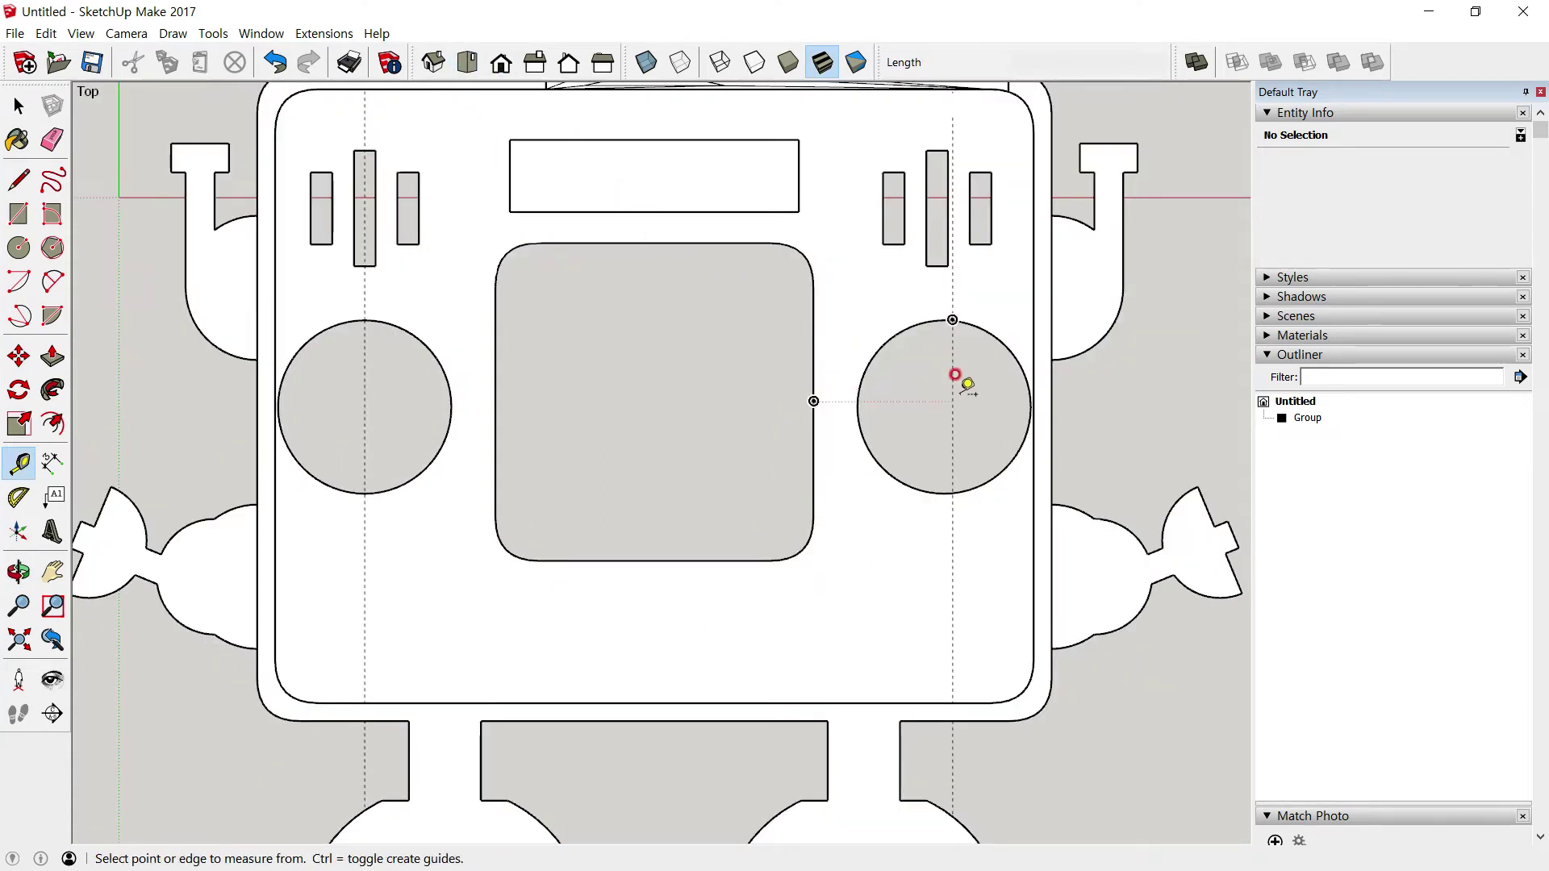
key("ctrl+z")
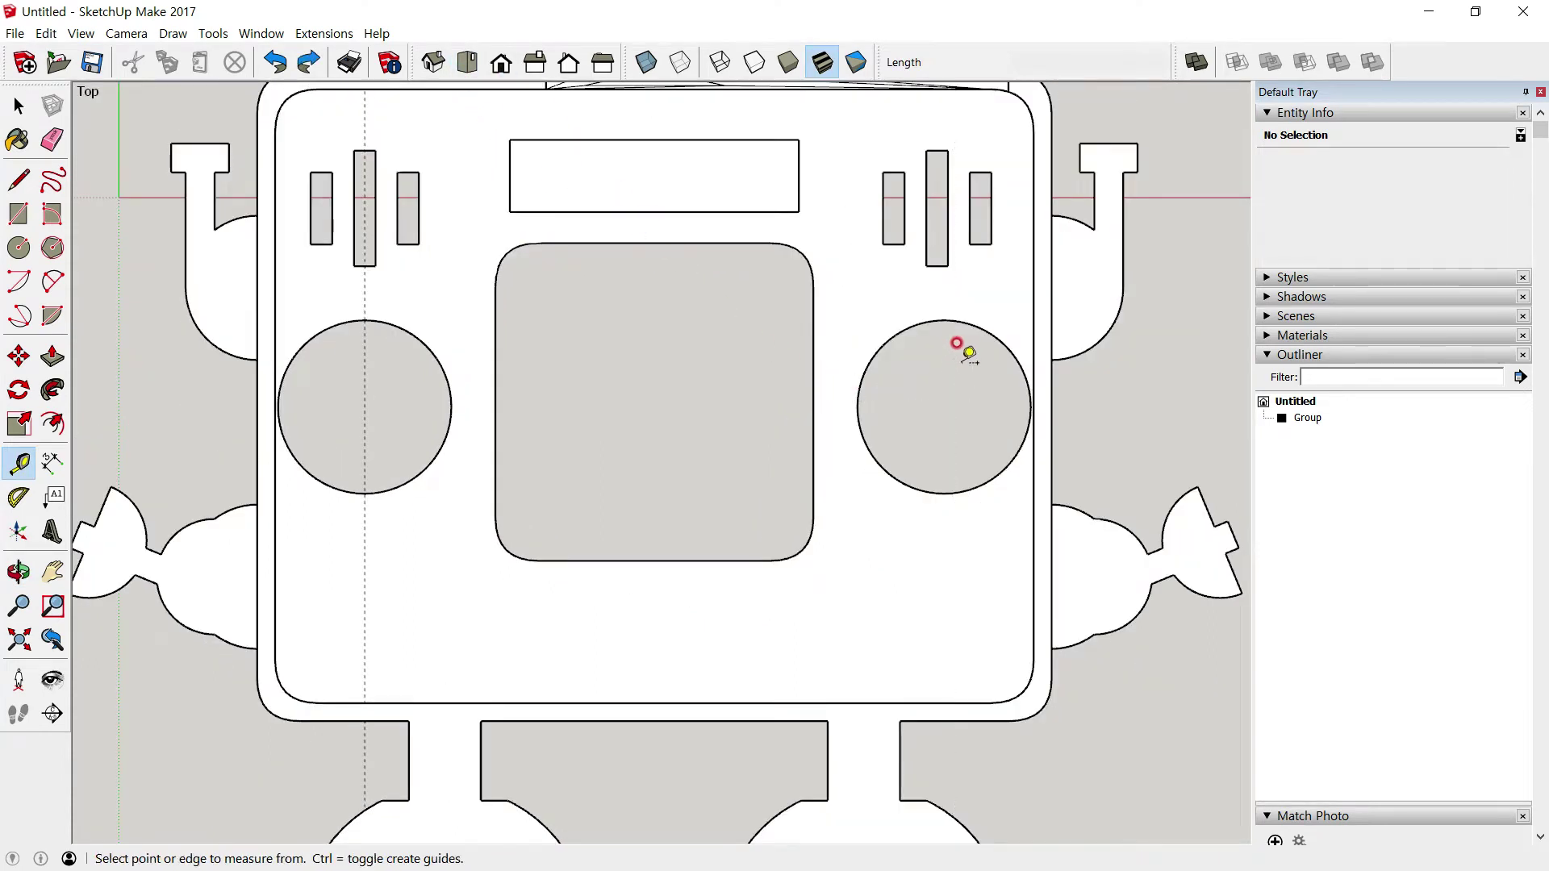
left_click(365, 401)
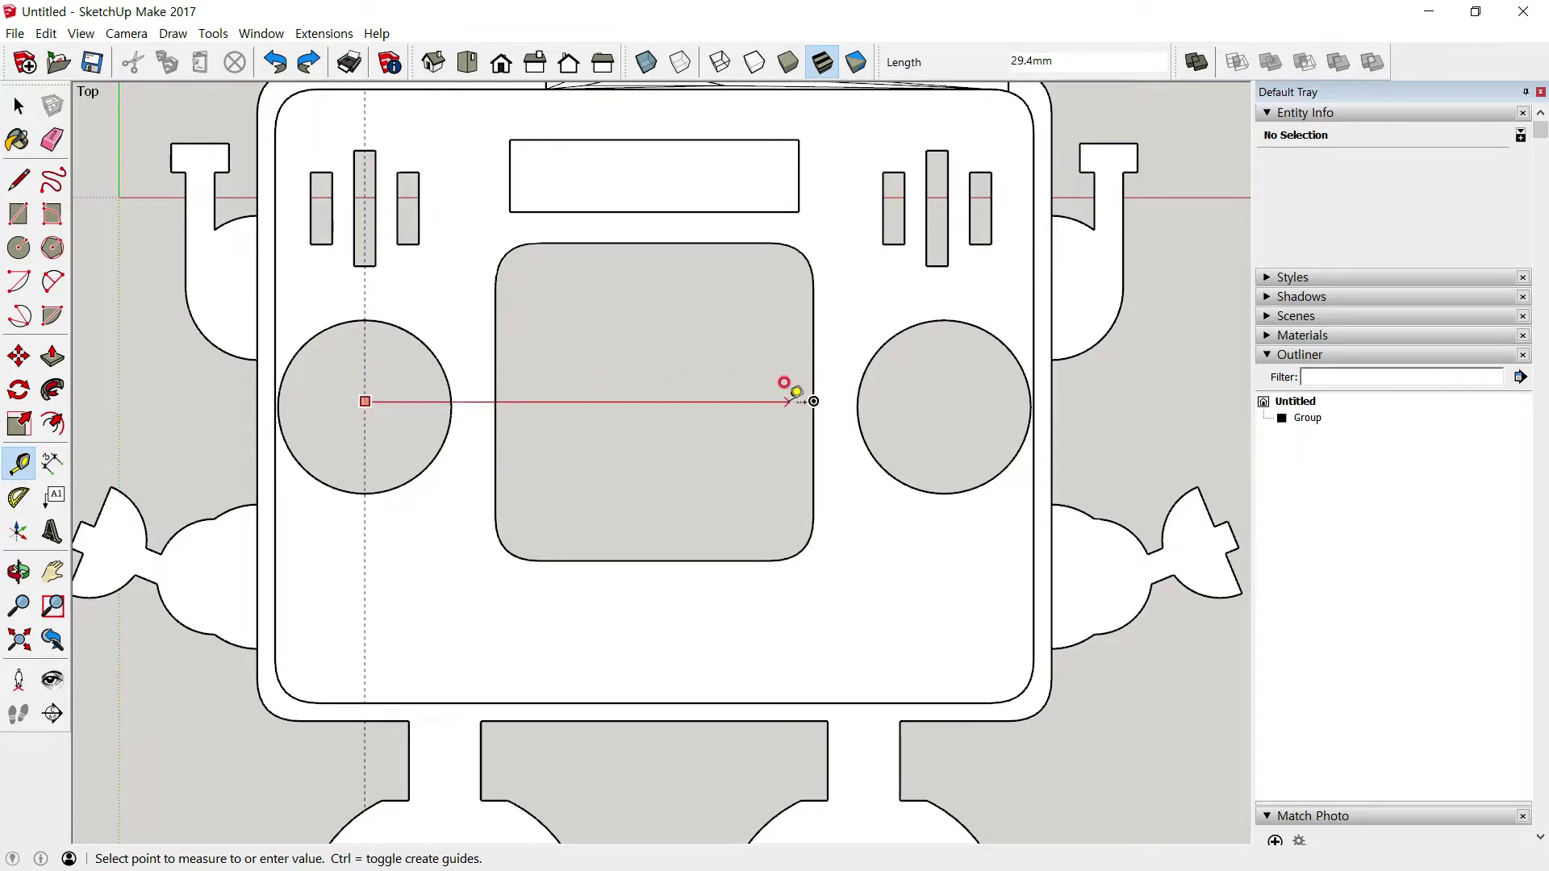
left_click(19, 105)
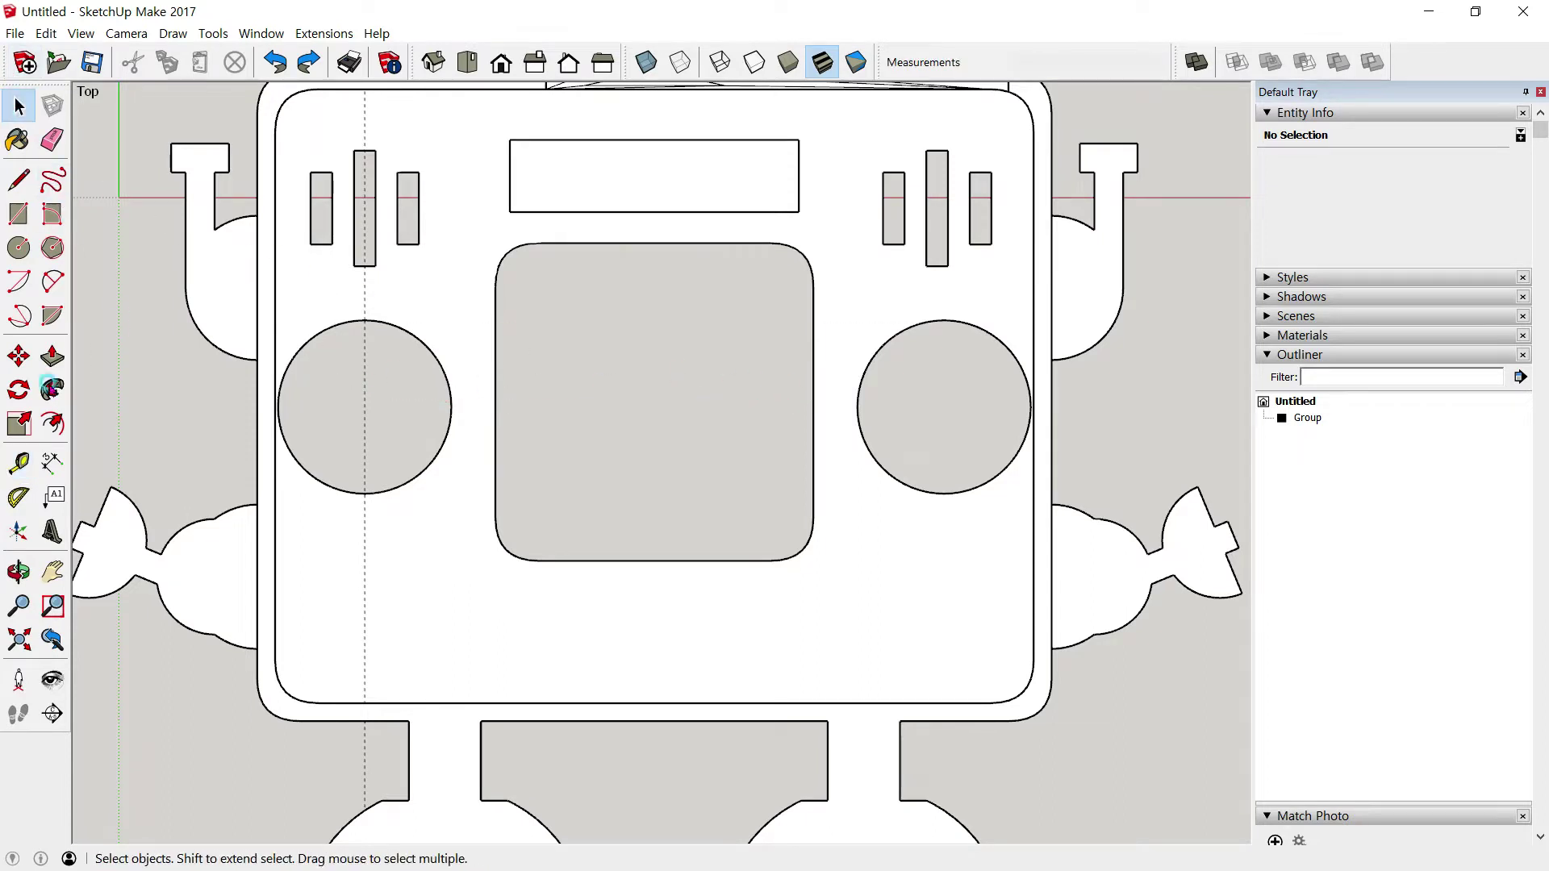
left_click(19, 464)
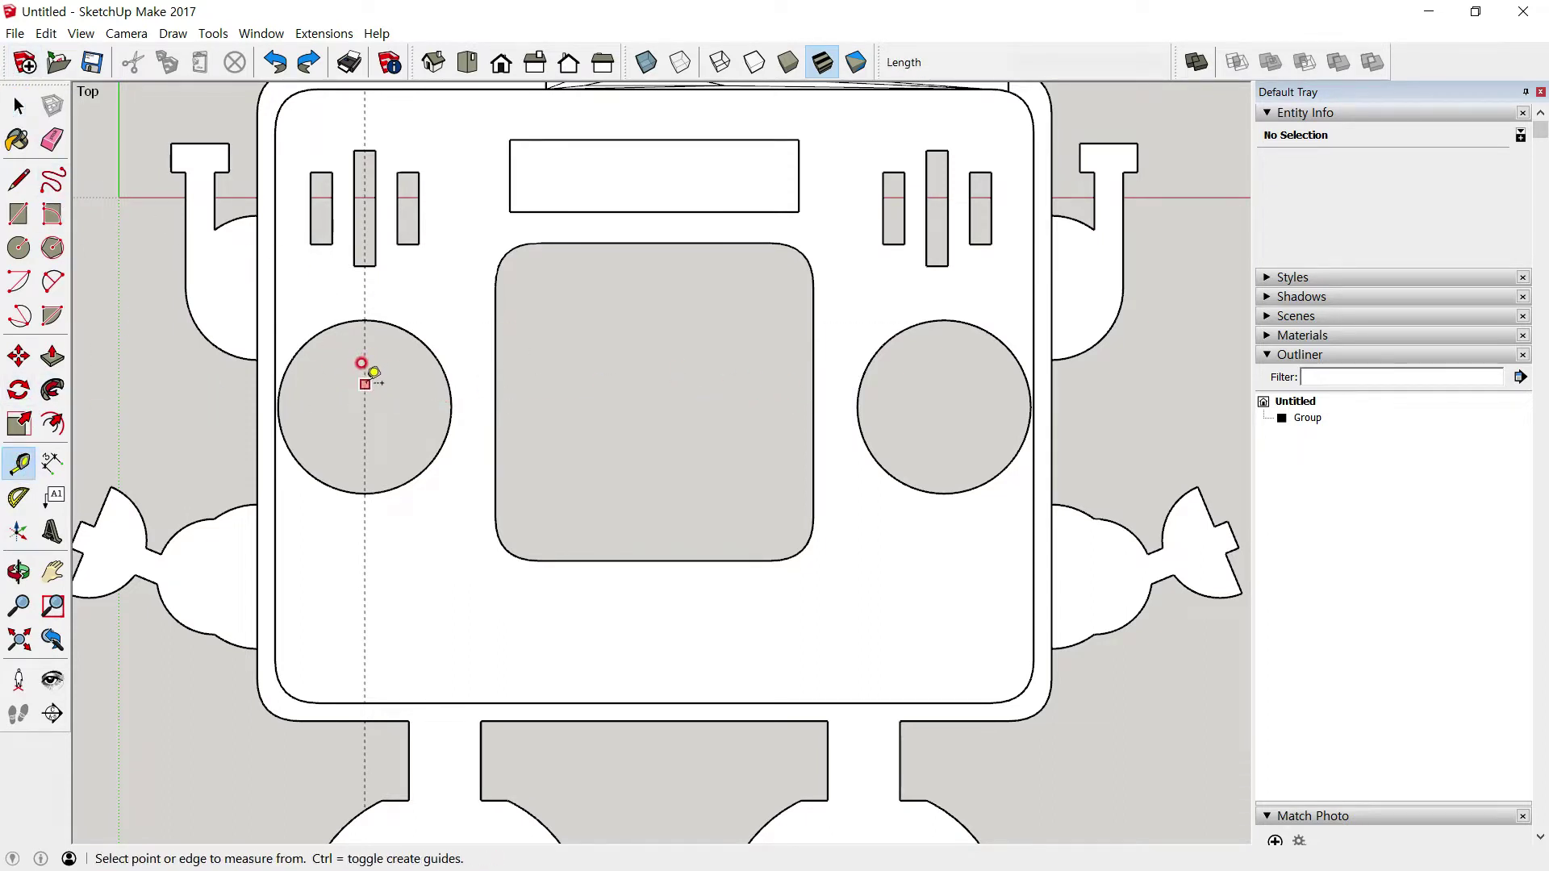
left_click(365, 384)
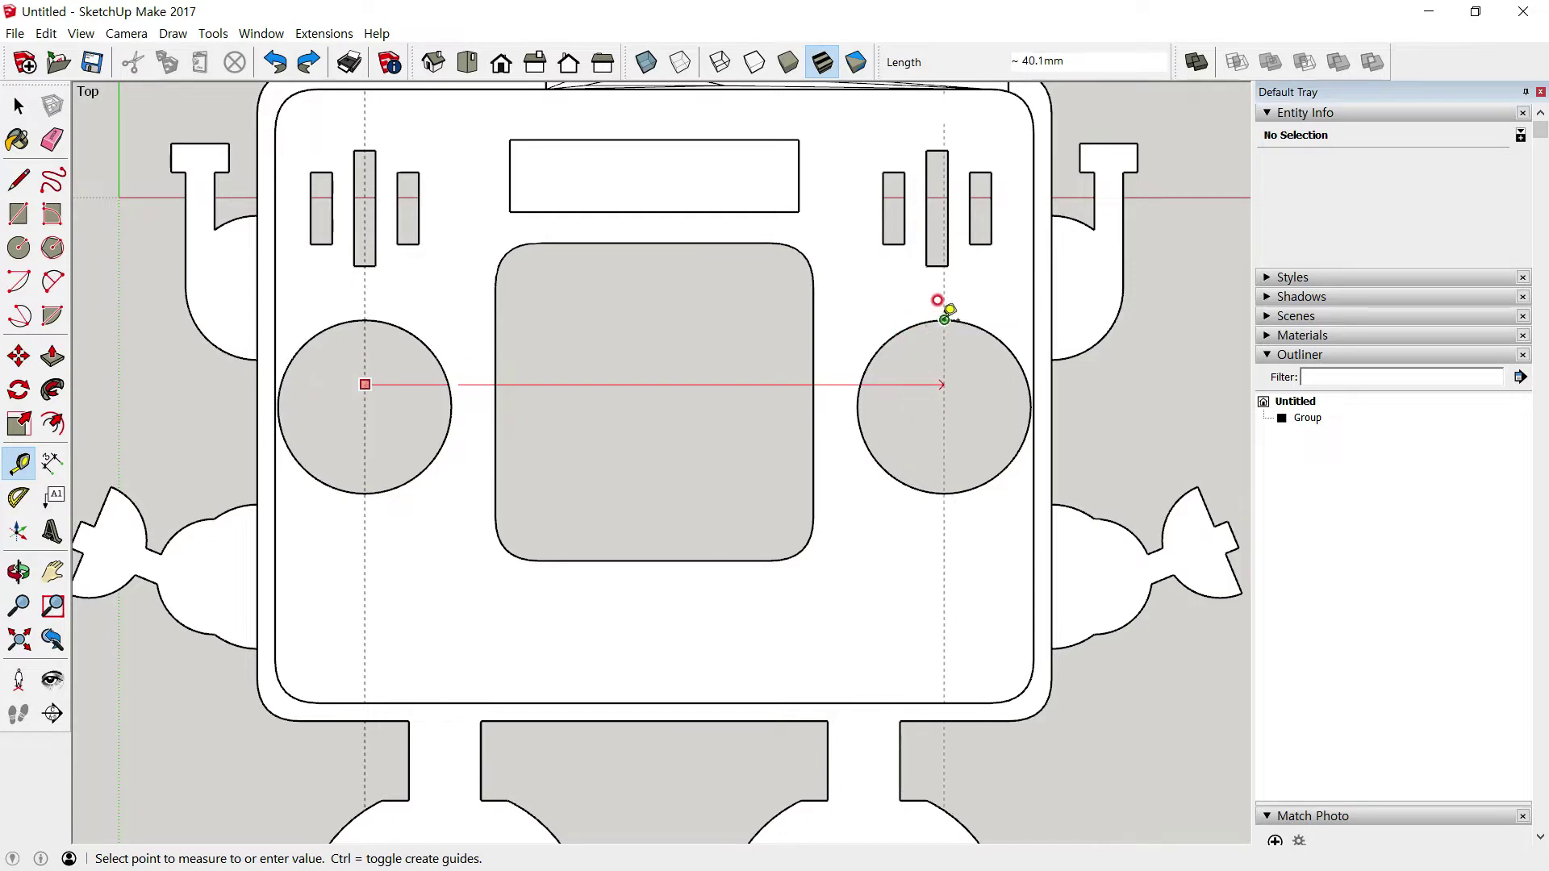
left_click(944, 320)
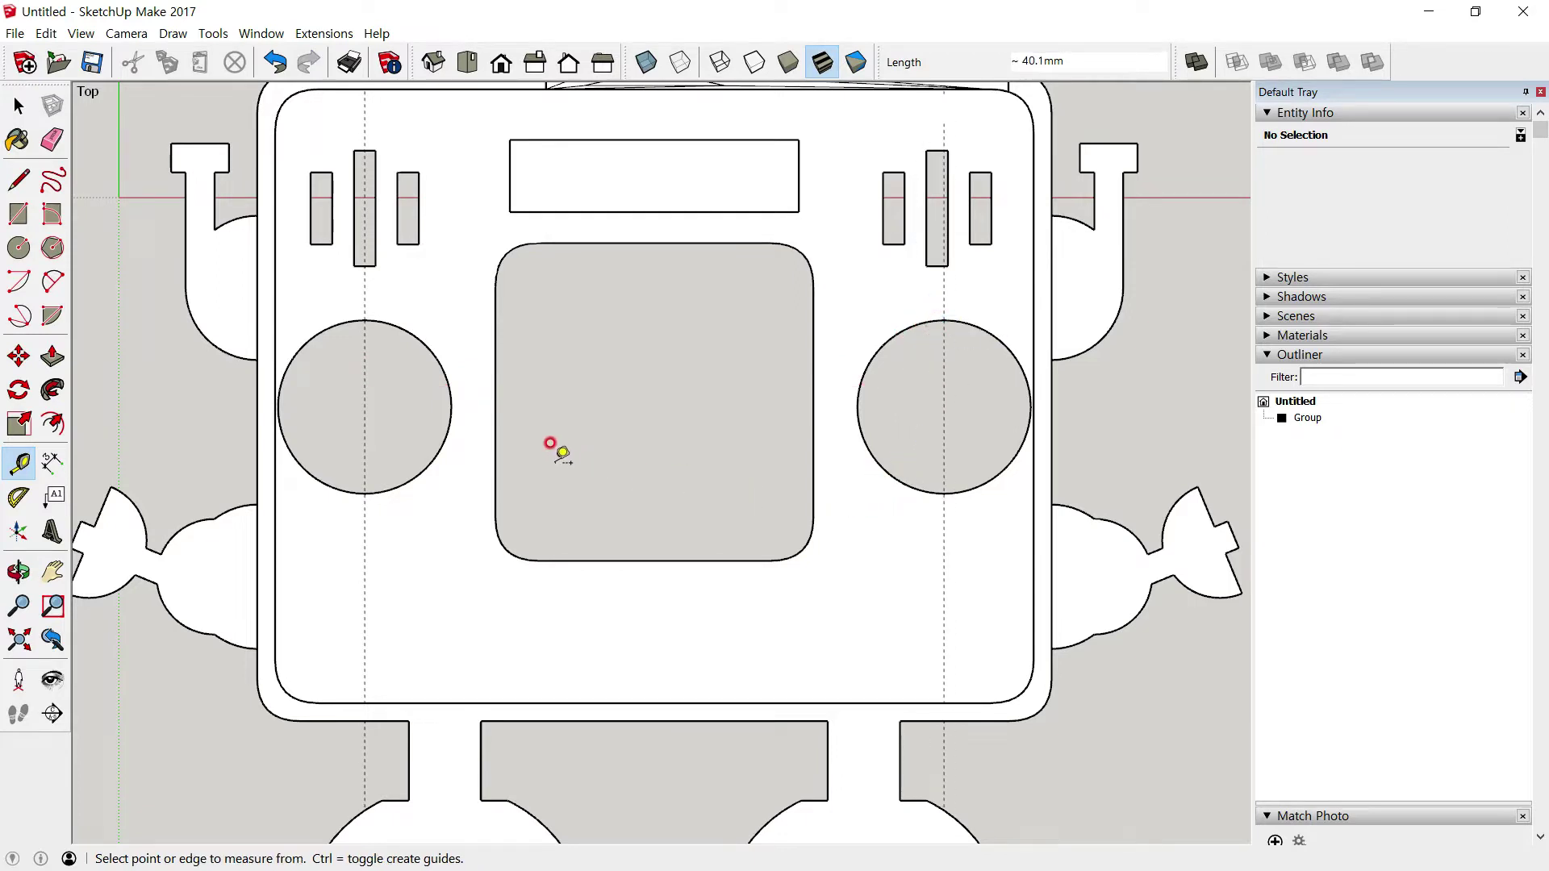
Add guides through both hole centres, 14.5 mm below them, and through the opening's middle
left_click(587, 560)
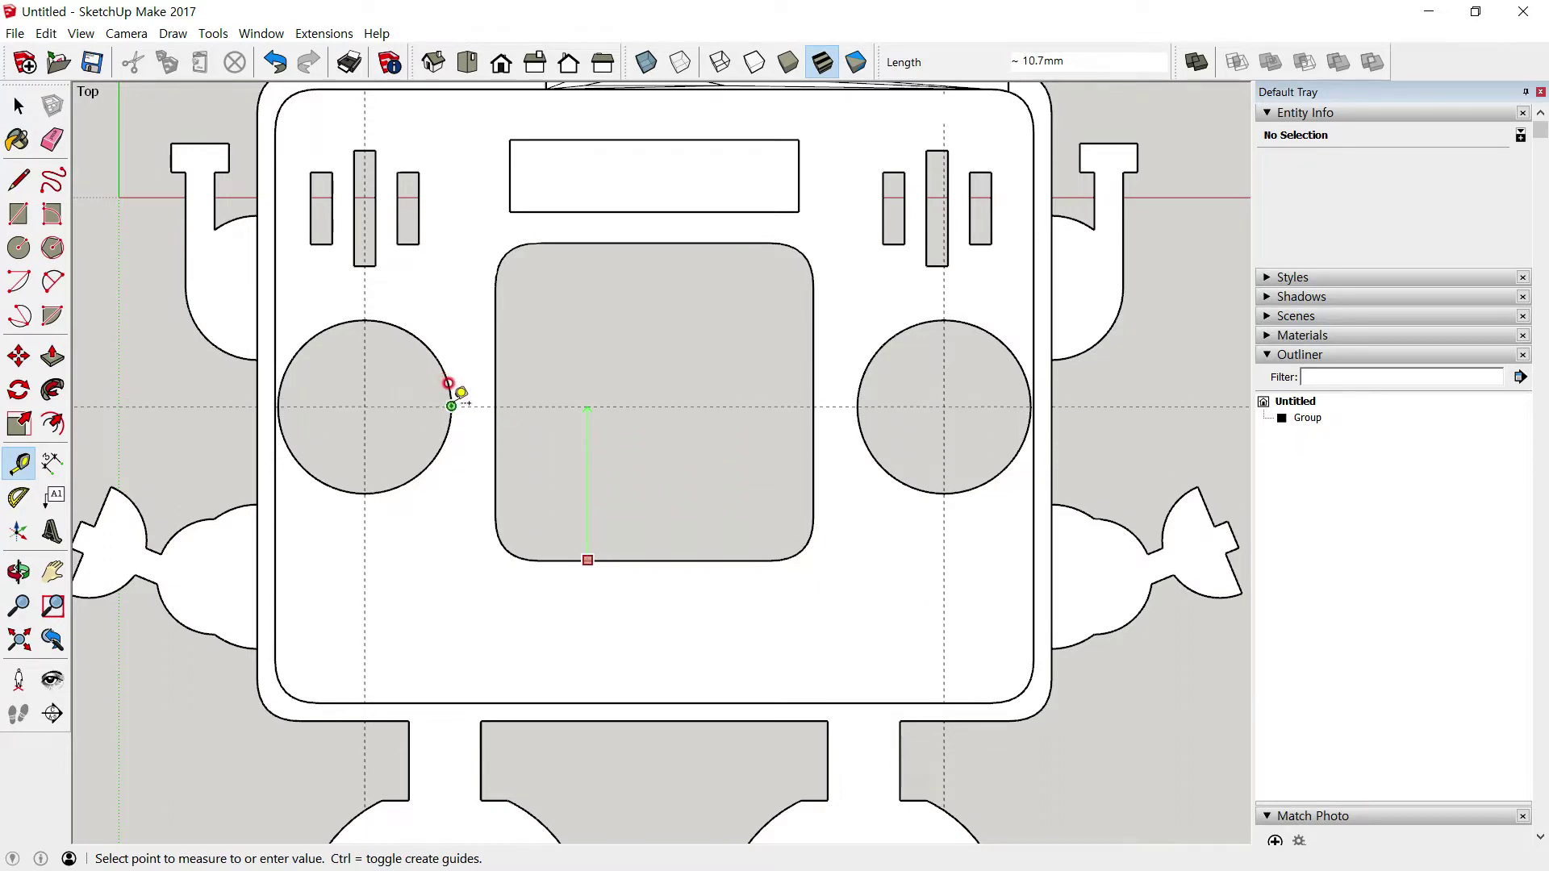
left_click(459, 399)
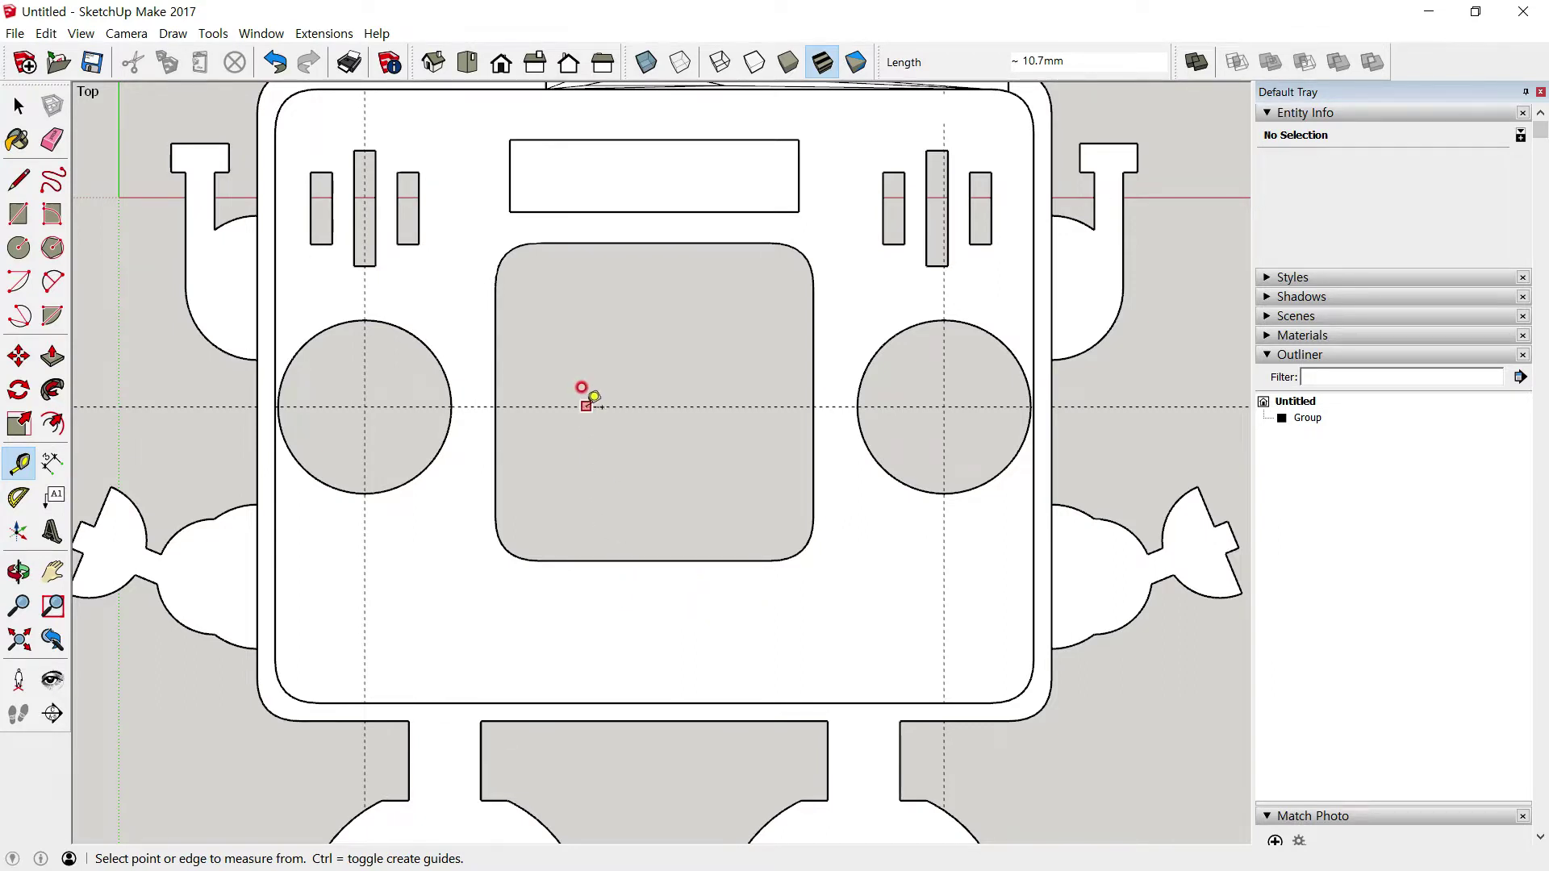
left_click(586, 406)
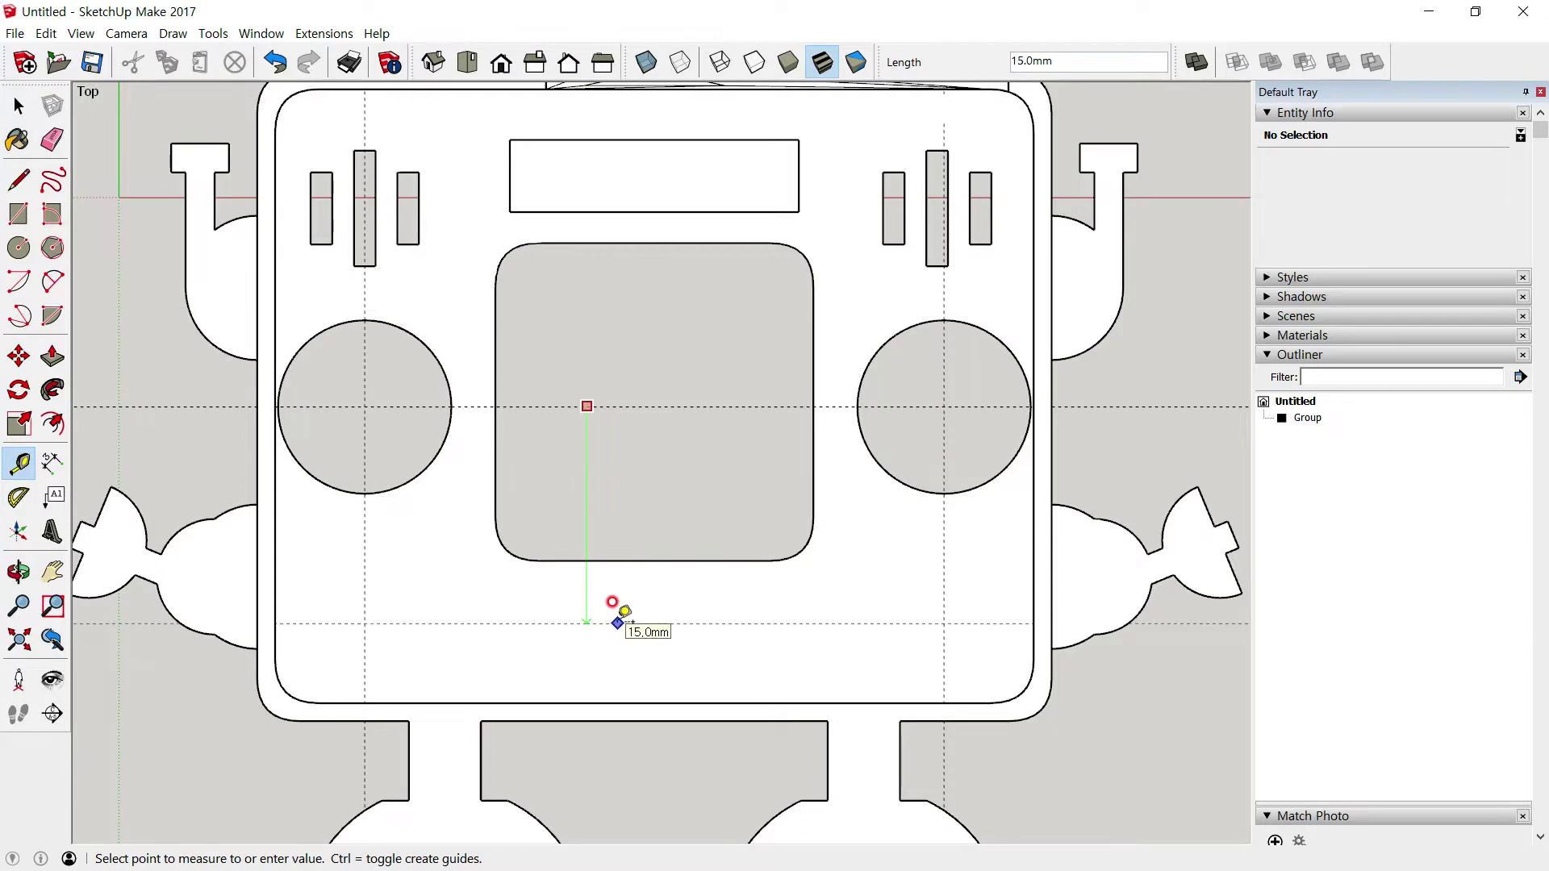
type("5")
key("Return")
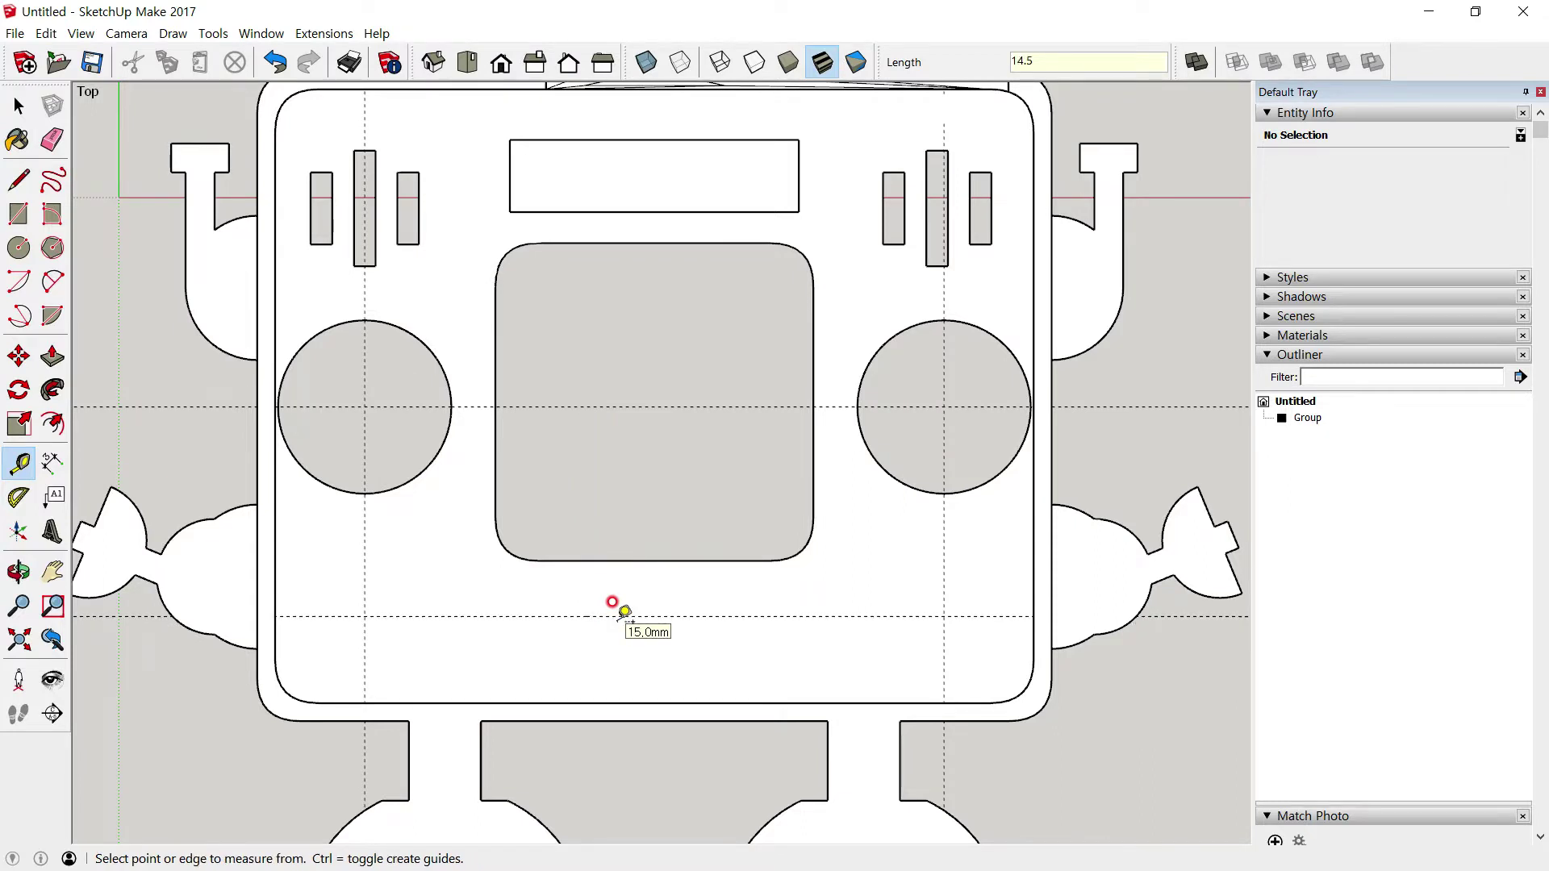
left_click(494, 448)
left_click(649, 545)
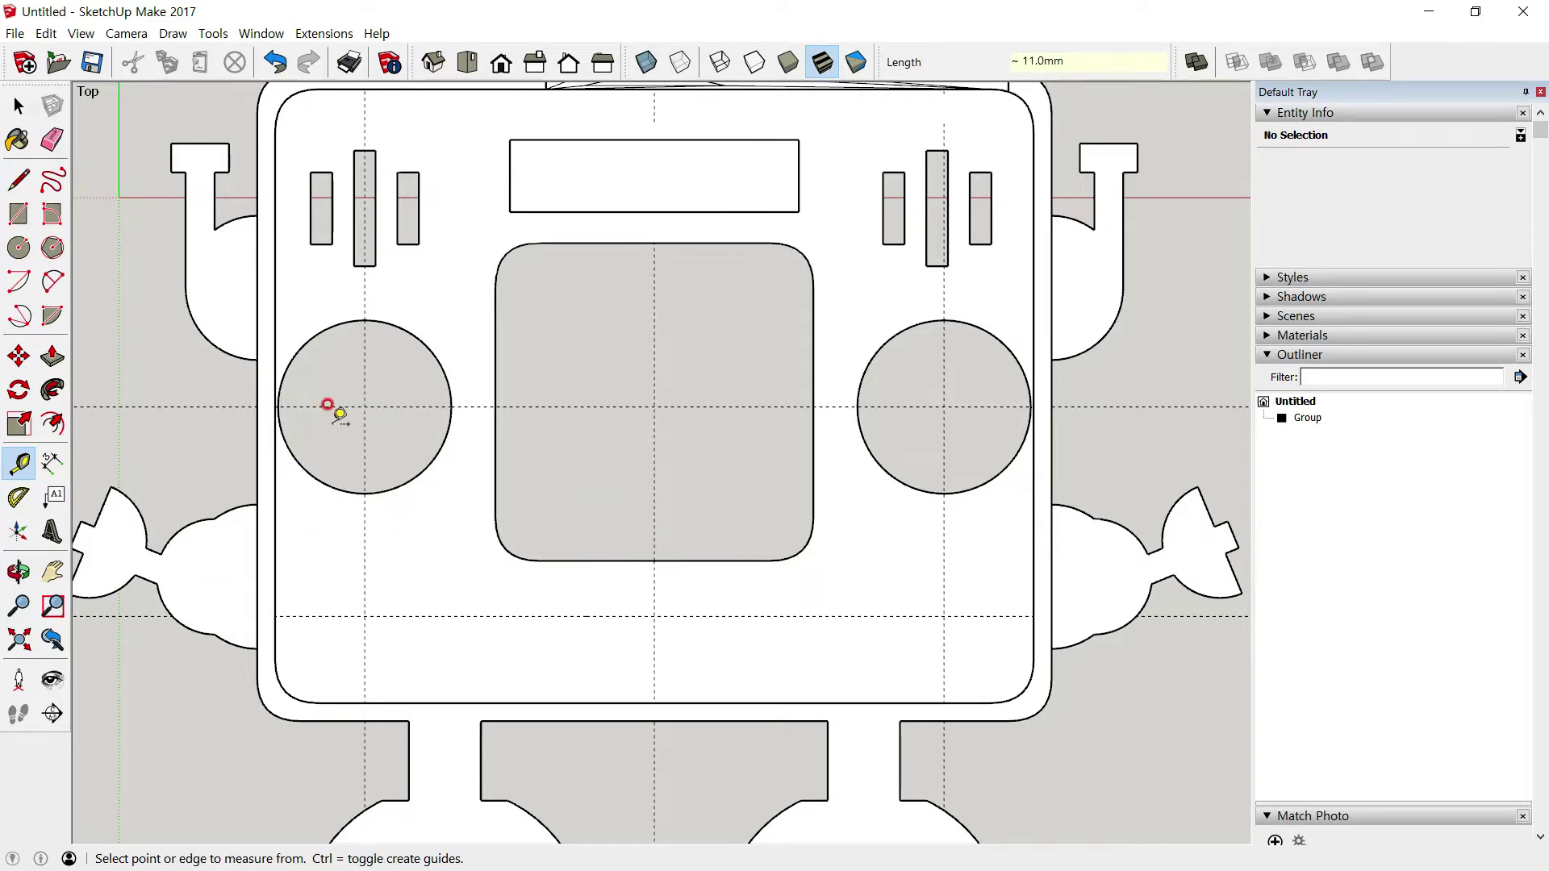
left_click(19, 248)
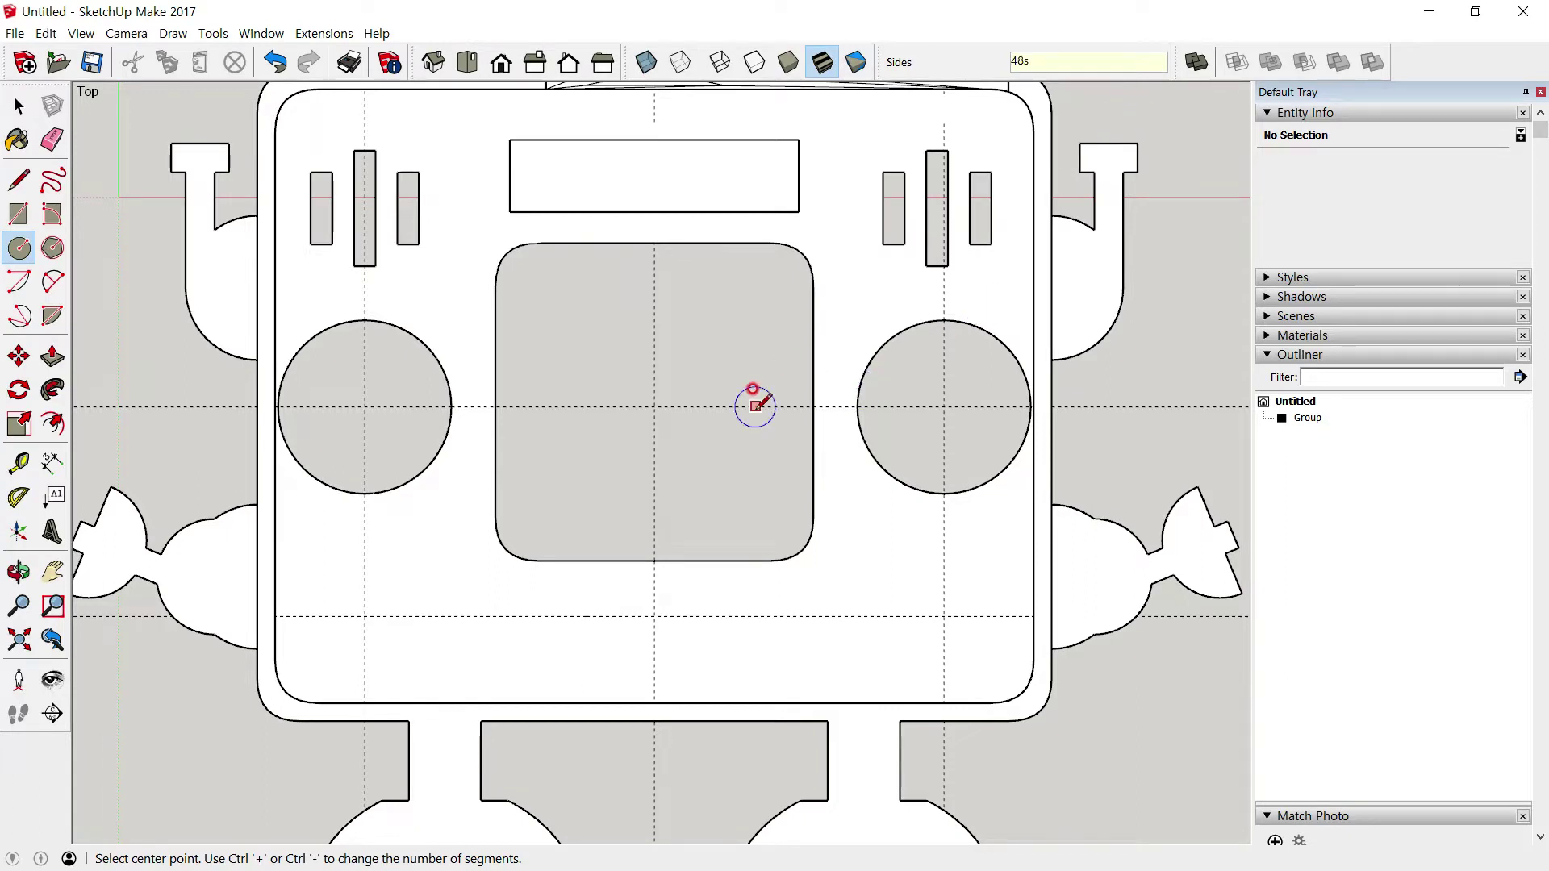
Draw 8 mm-radius circles centred on the left and right holes, then orbit to 3D
left_click(364, 406)
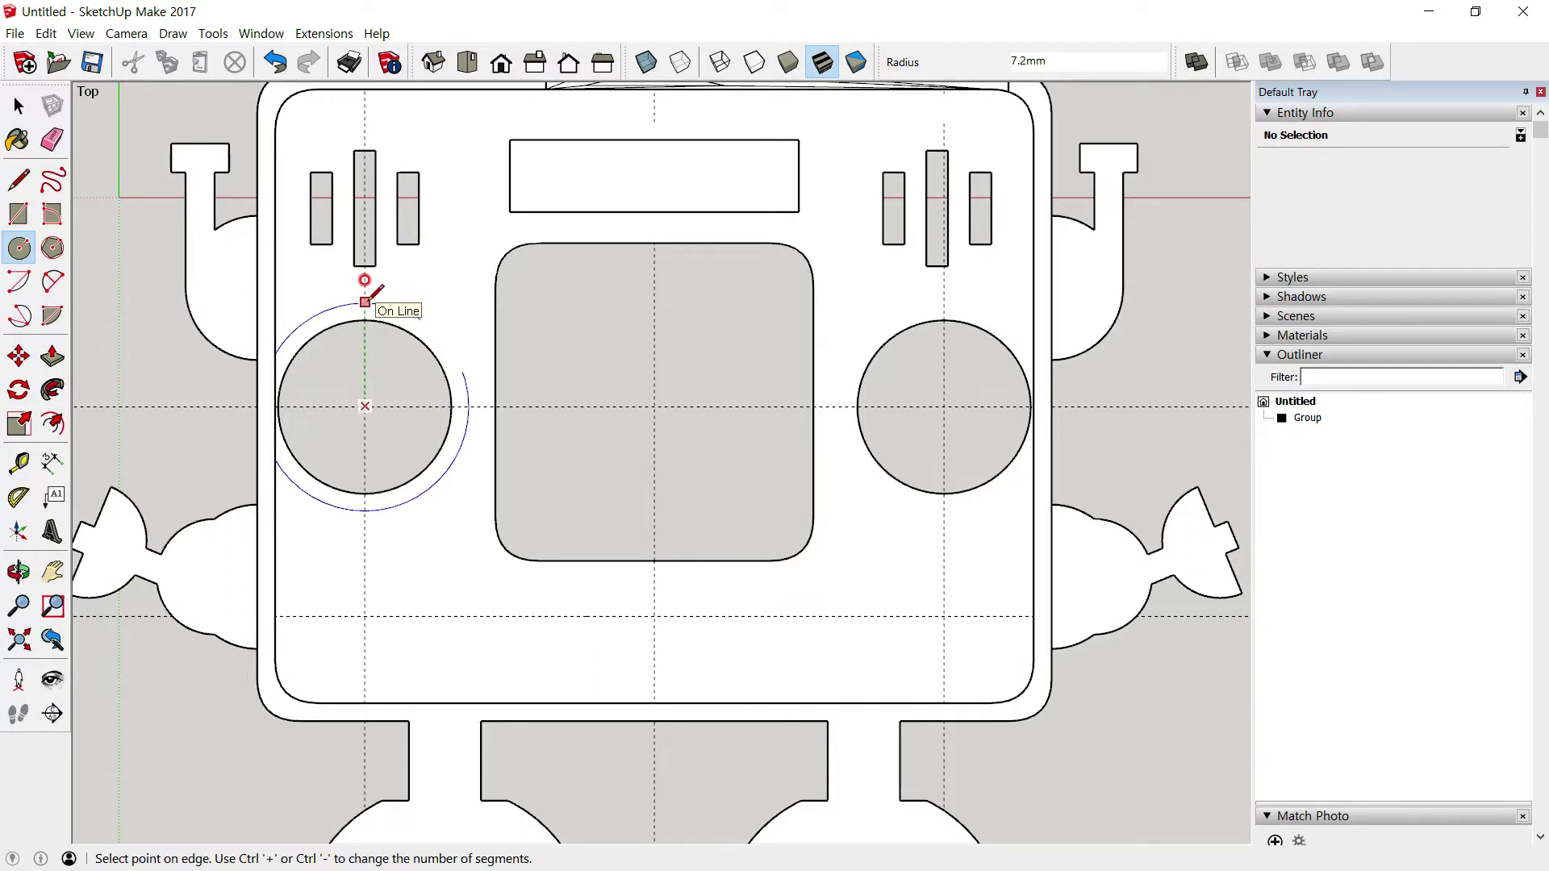
type("8")
key("Return")
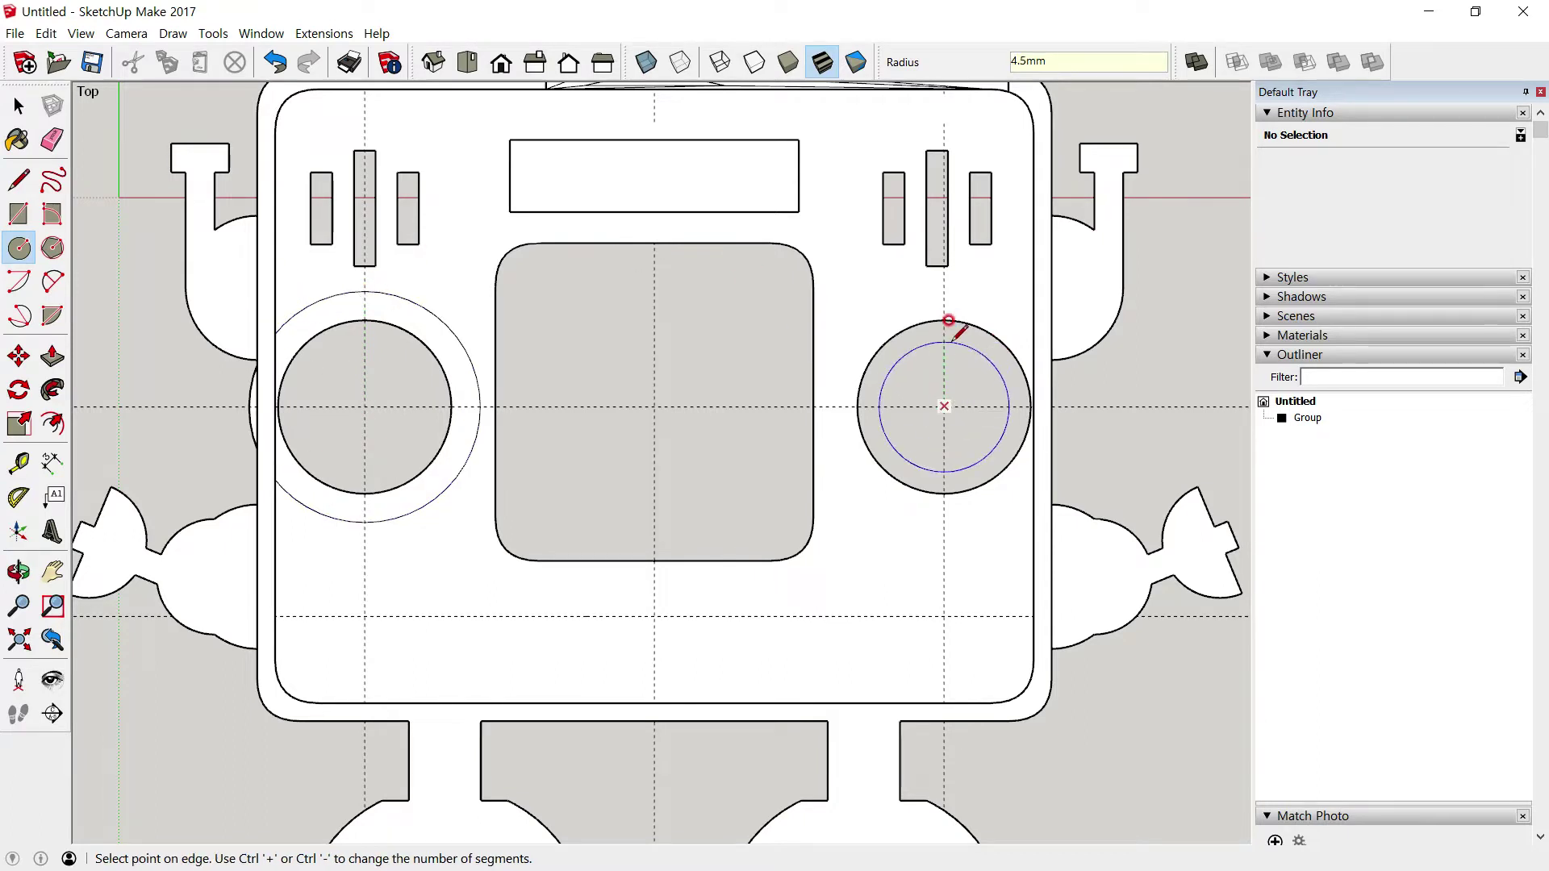
type("8")
key("Return")
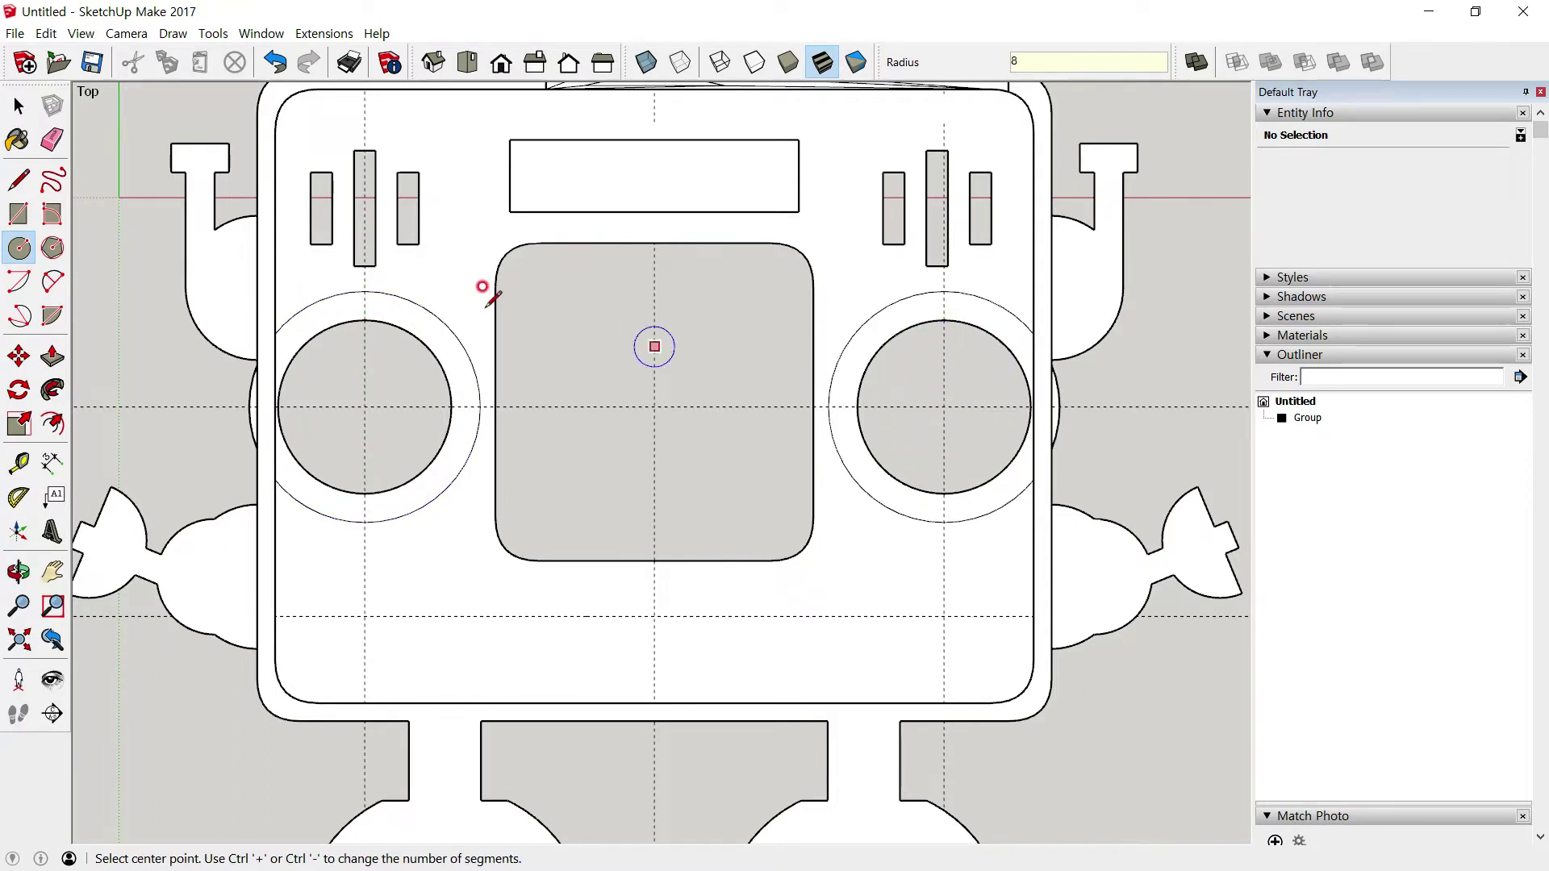
key("space")
mouse_move(532, 437)
middle_mouse_down()
mouse_move(675, 311)
mouse_move(517, 428)
mouse_move(208, 480)
middle_mouse_up()
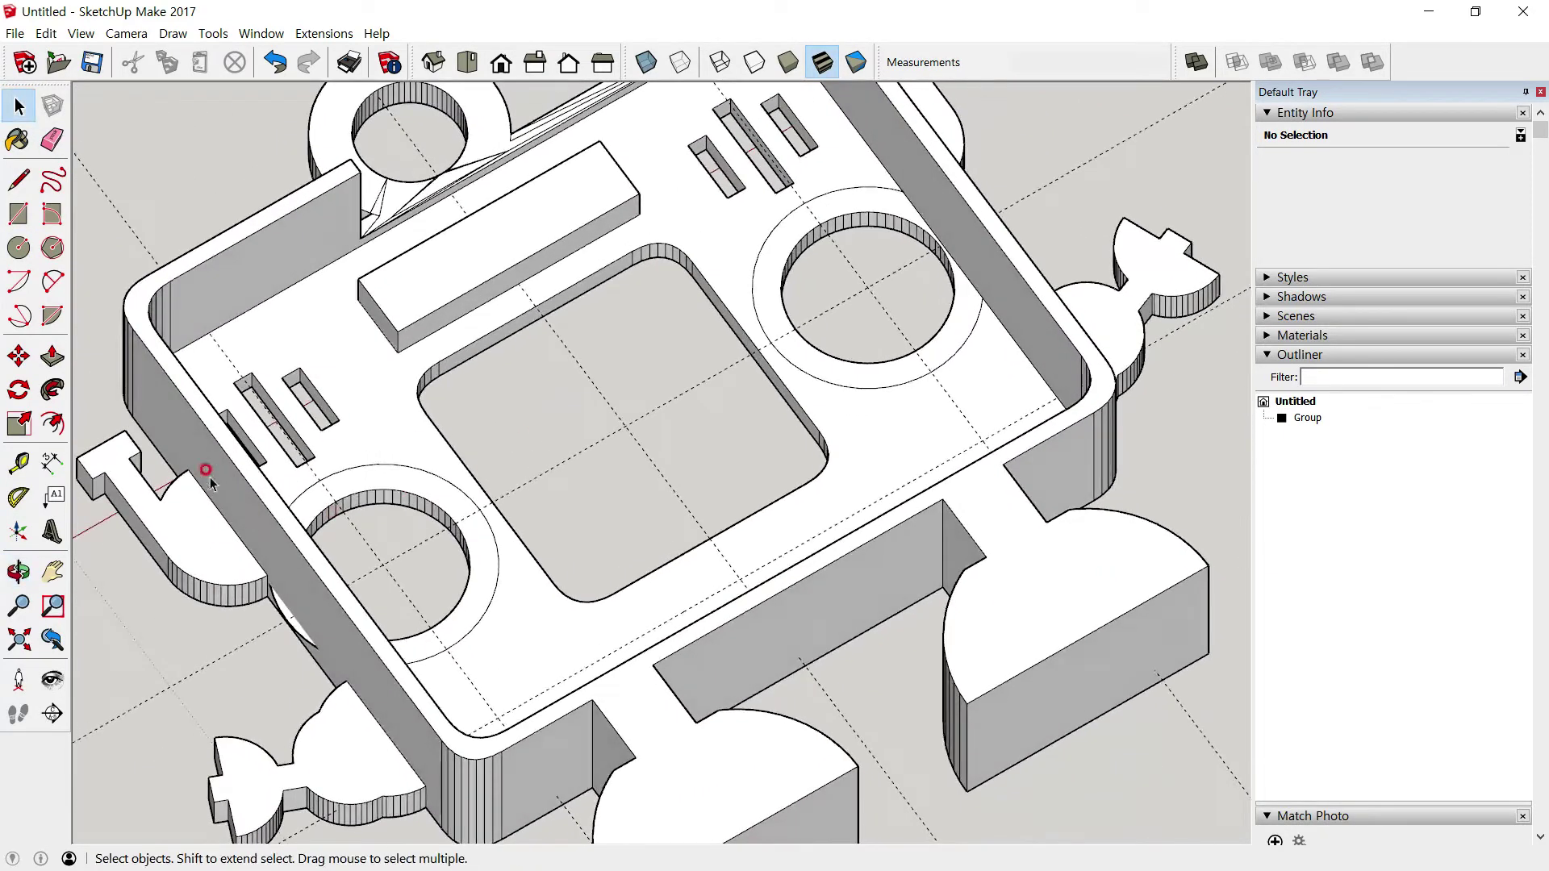
Orbit around the ringed body to check it, then go back to the Select tool
left_click(63, 150)
scroll(291, 651, "up", 3)
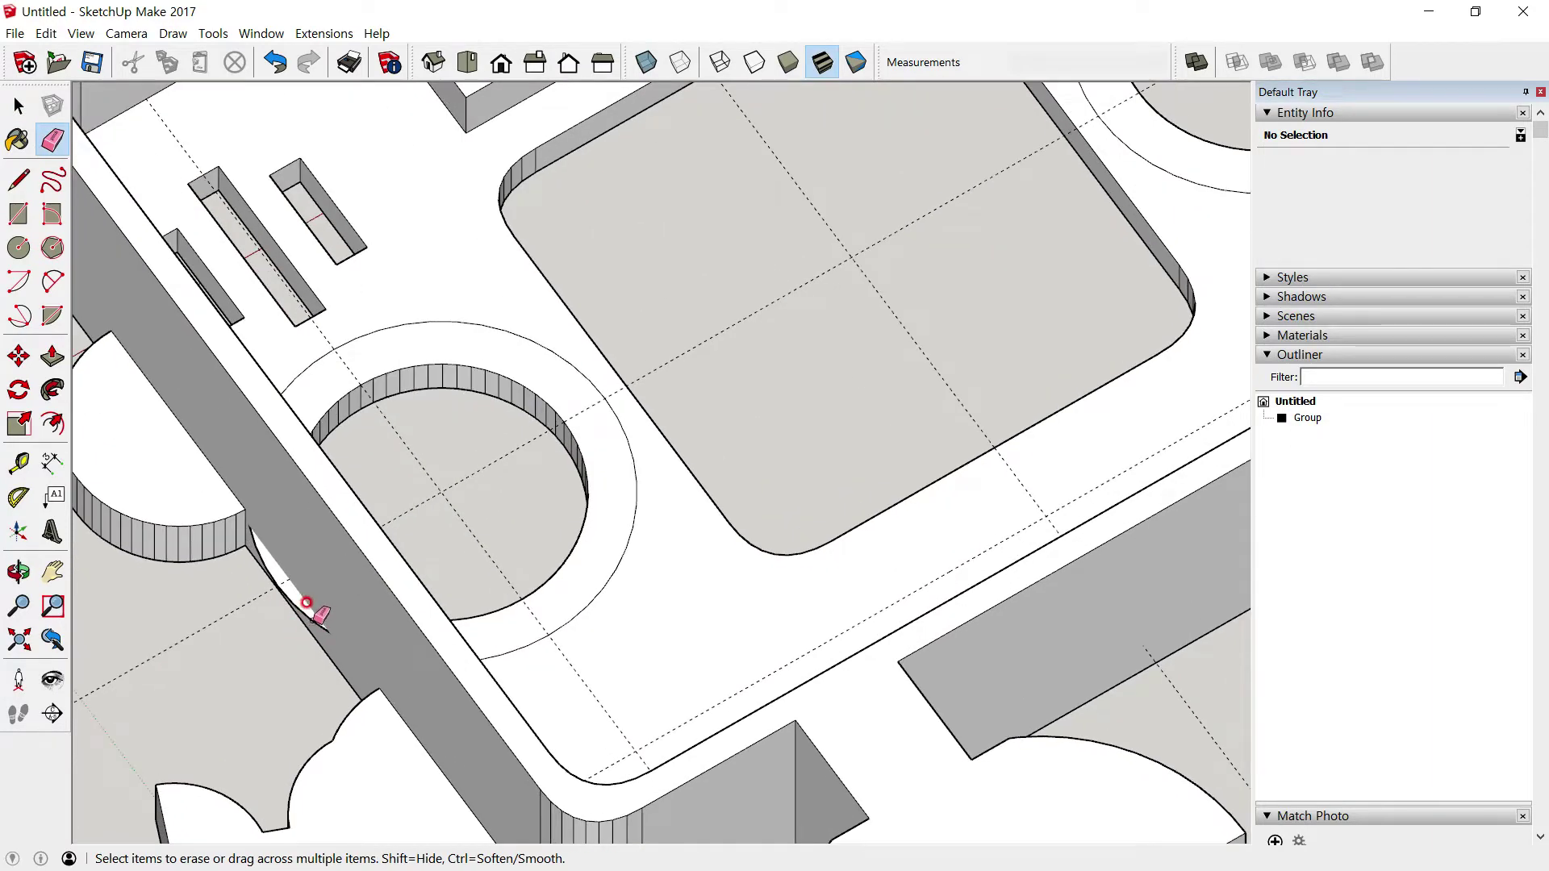
scroll(307, 616, "down", 3)
mouse_move(307, 616)
middle_mouse_down()
mouse_move(433, 643)
mouse_move(415, 597)
mouse_move(536, 570)
middle_mouse_up()
scroll(672, 661, "up", 2)
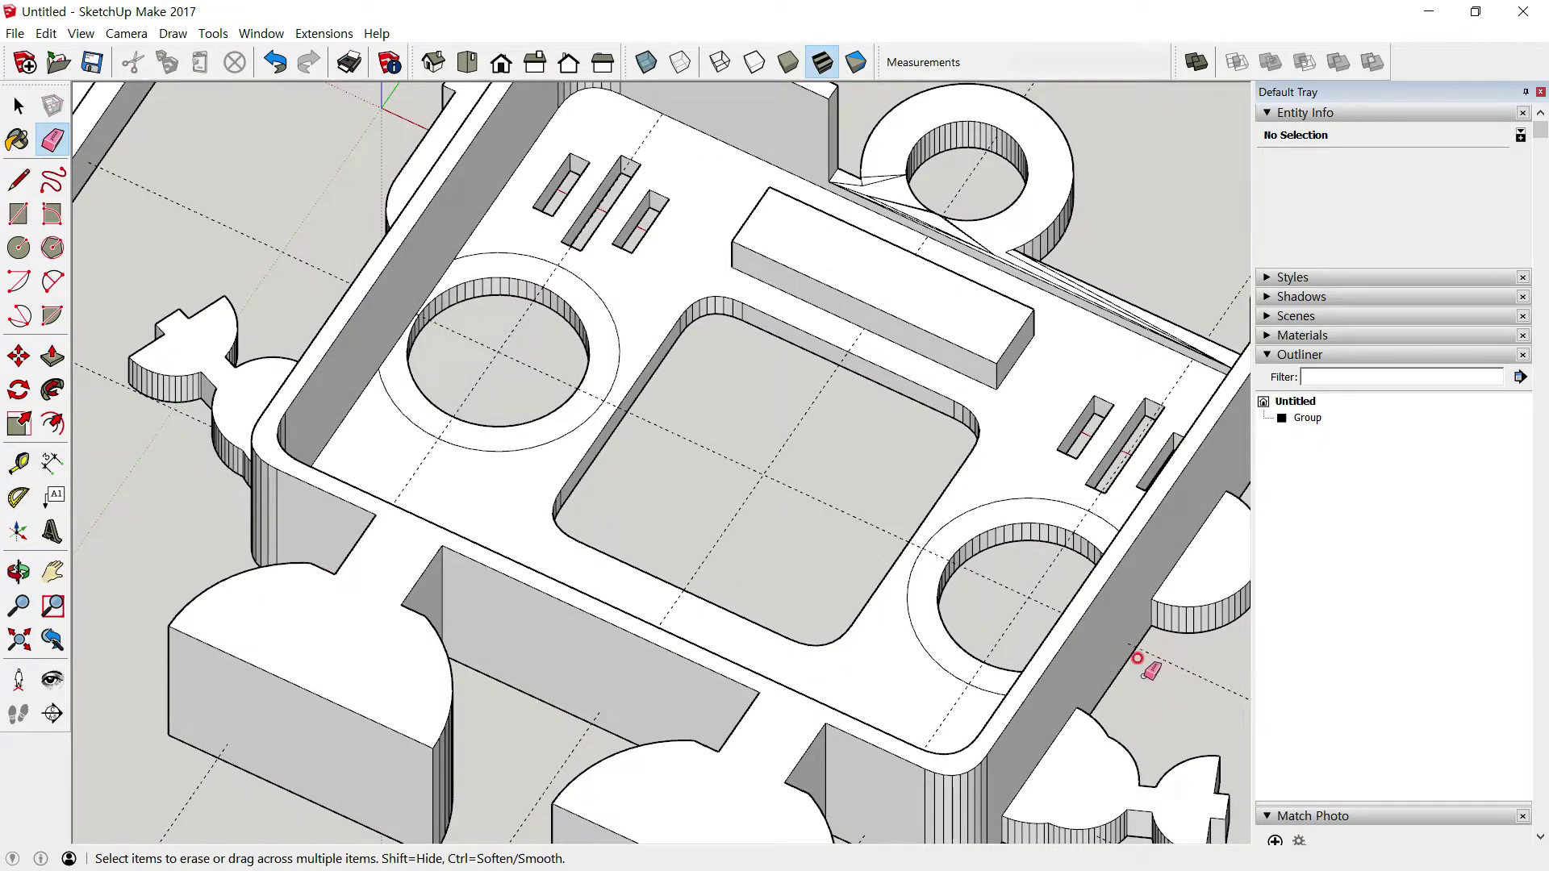
scroll(1137, 659, "down", 1)
left_click(19, 105)
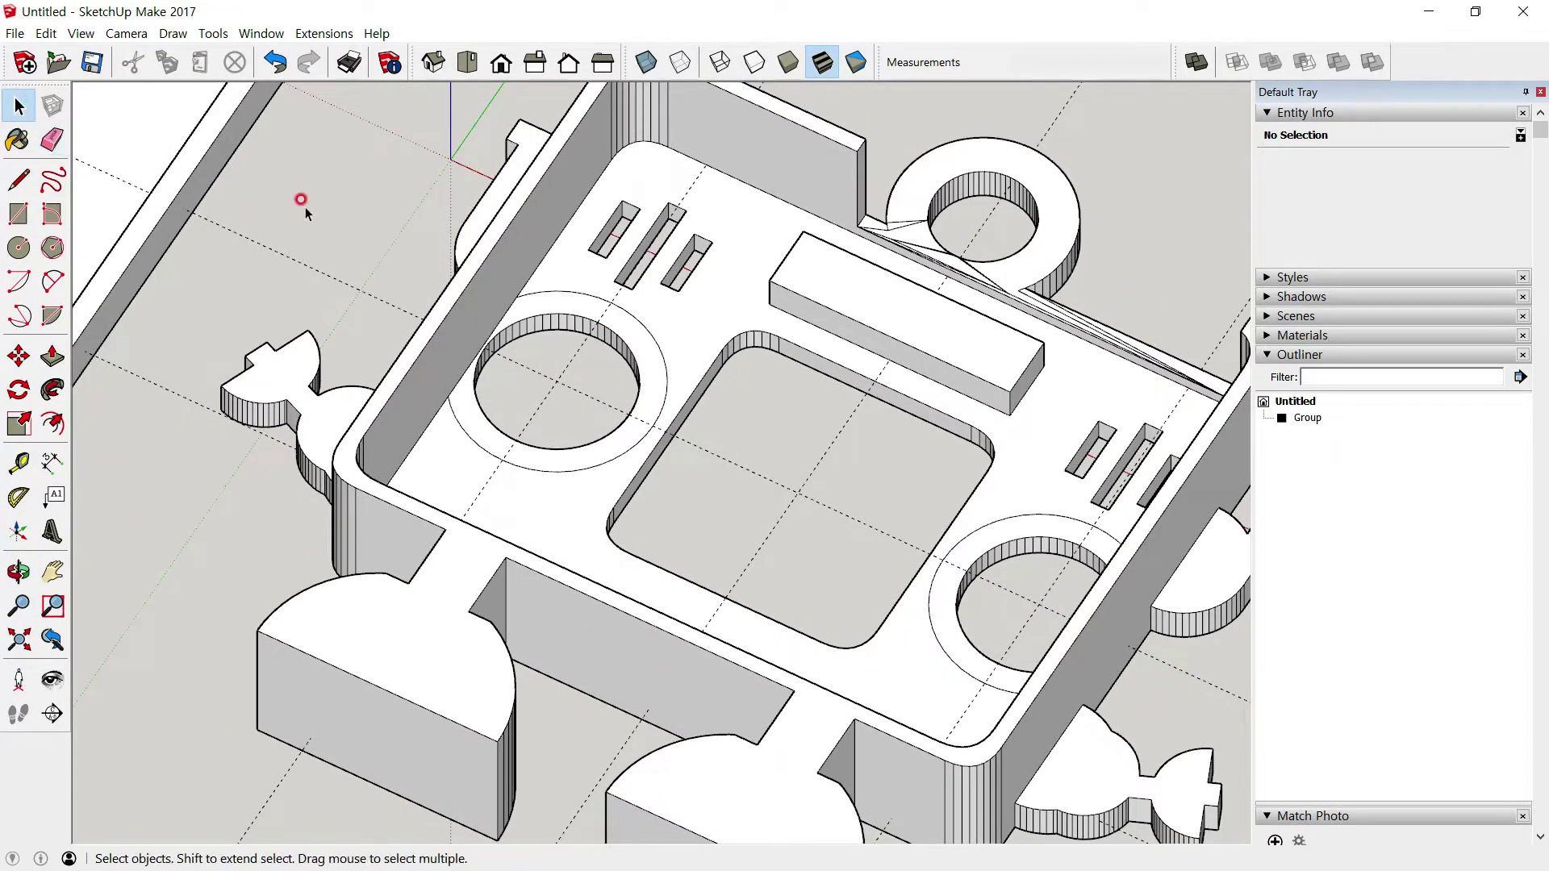
mouse_move(305, 207)
middle_mouse_down()
mouse_move(404, 200)
mouse_move(404, 167)
mouse_move(524, 404)
middle_mouse_up()
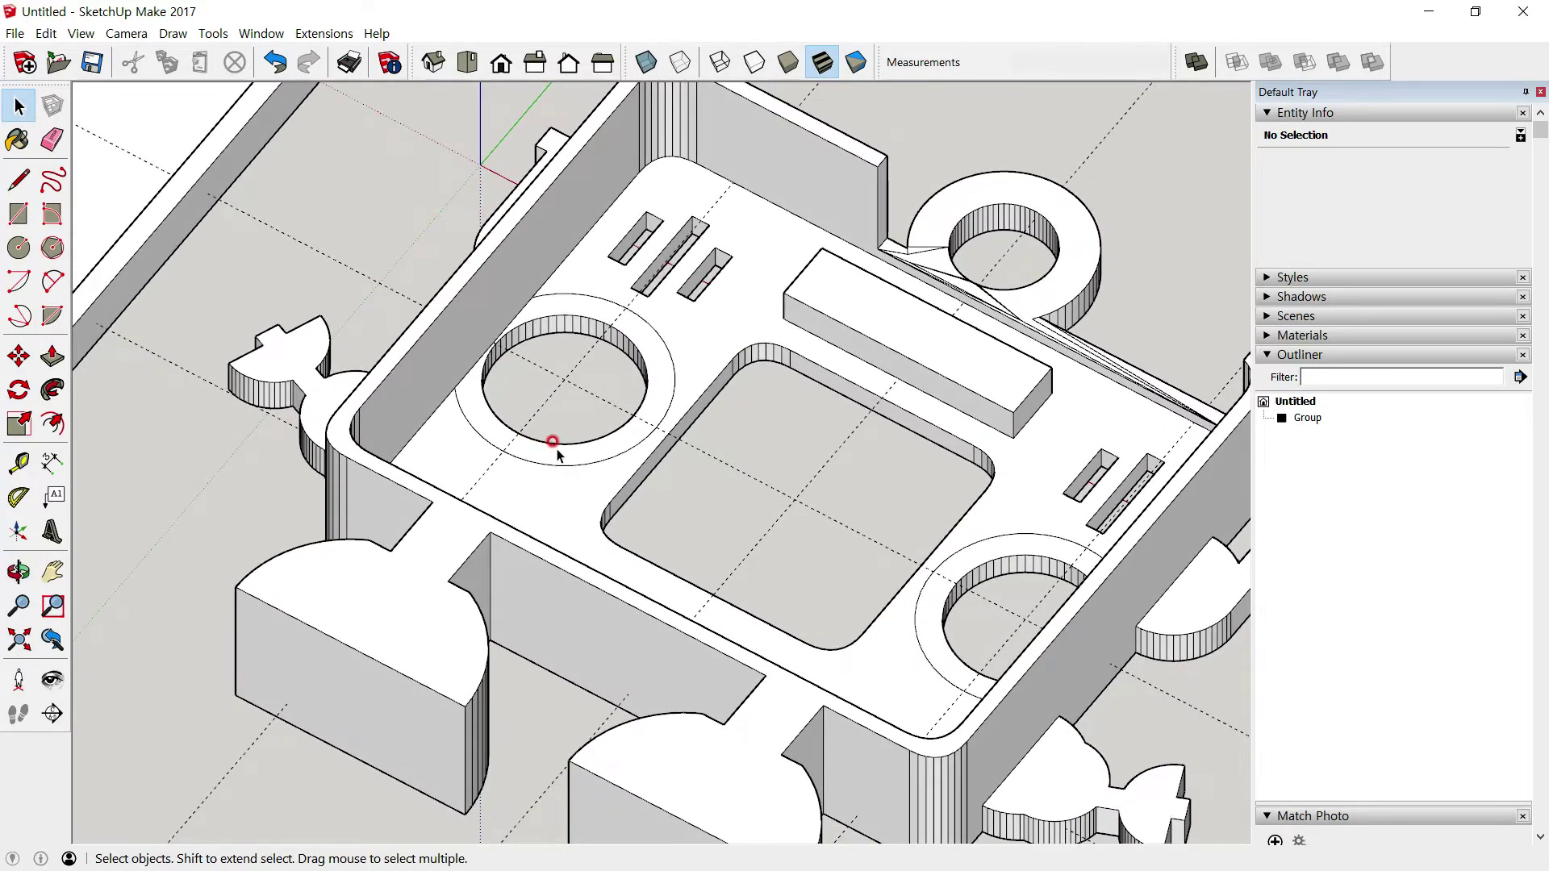
middle_click_drag(557, 454, 645, 635)
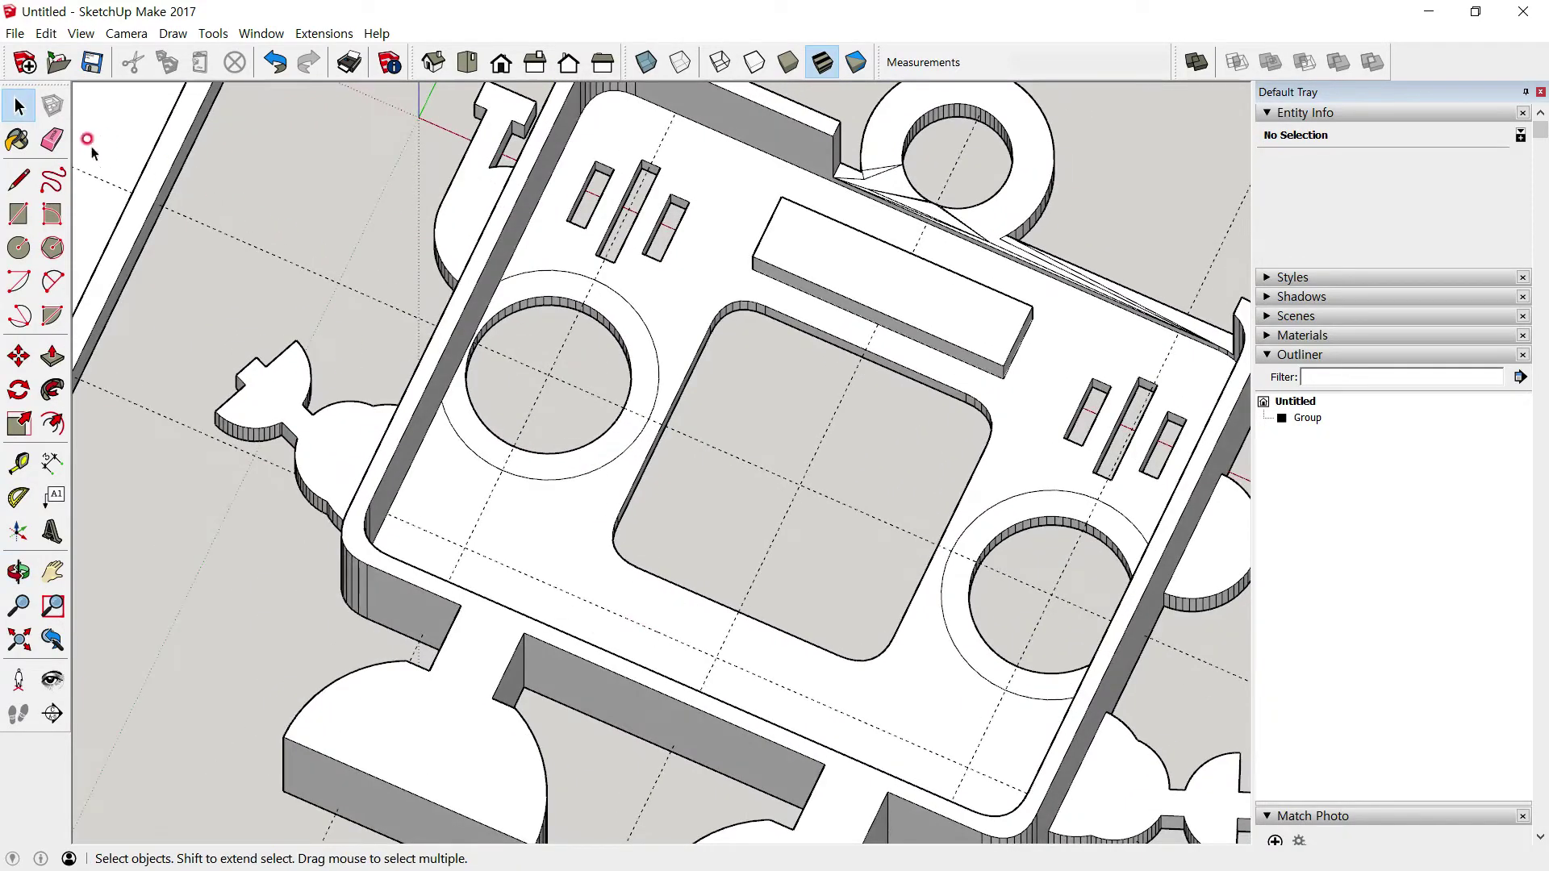
Draw a radius-3 circle where the centre guide meets the lower guide, then view in Iso
left_click(467, 62)
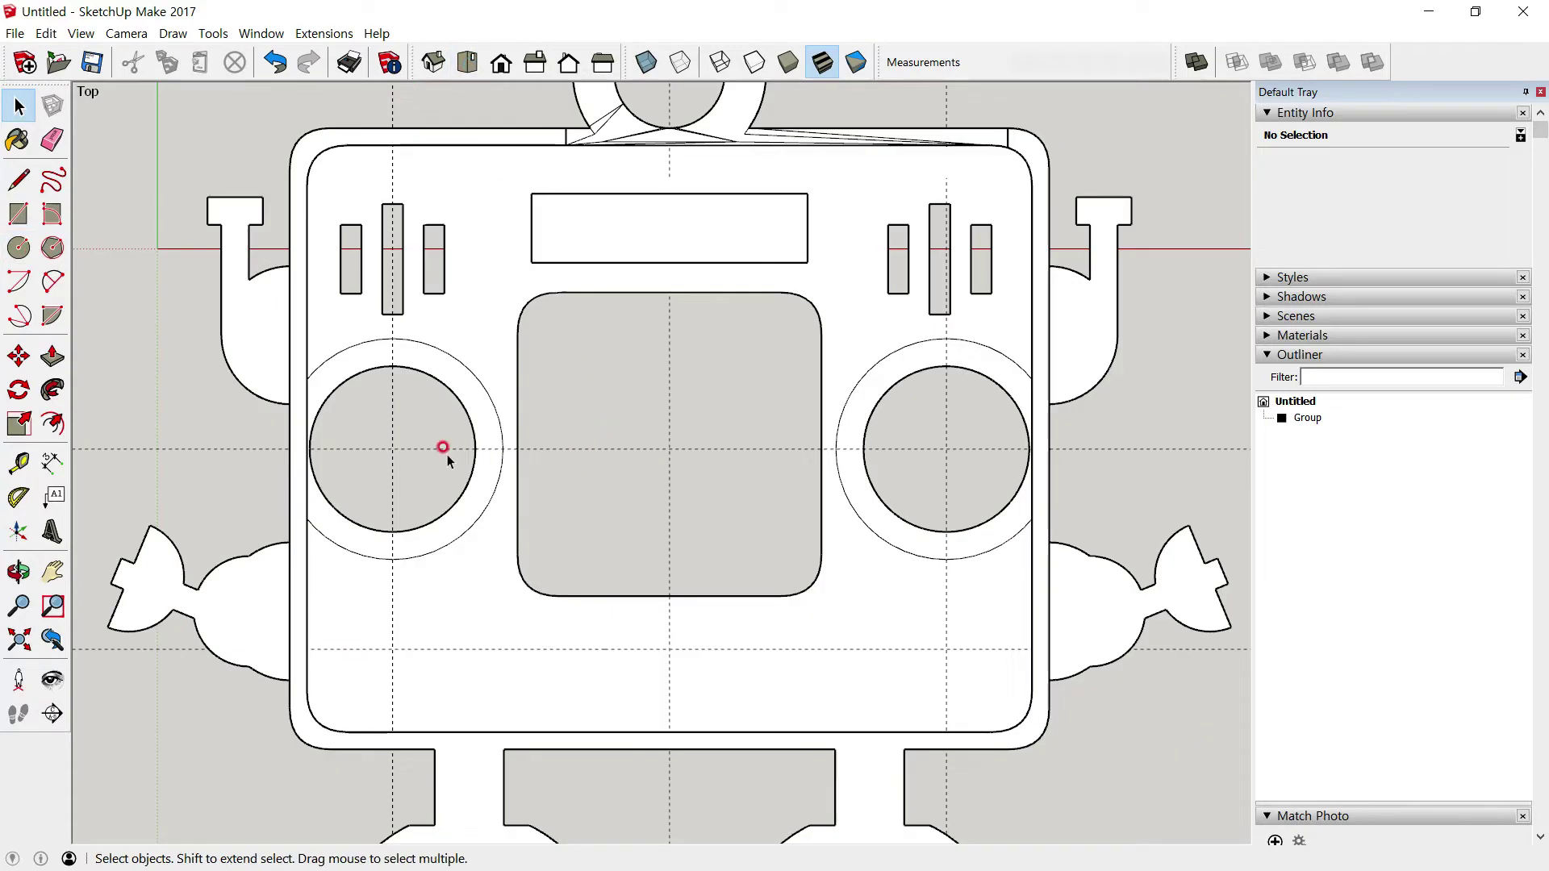
left_click(22, 252)
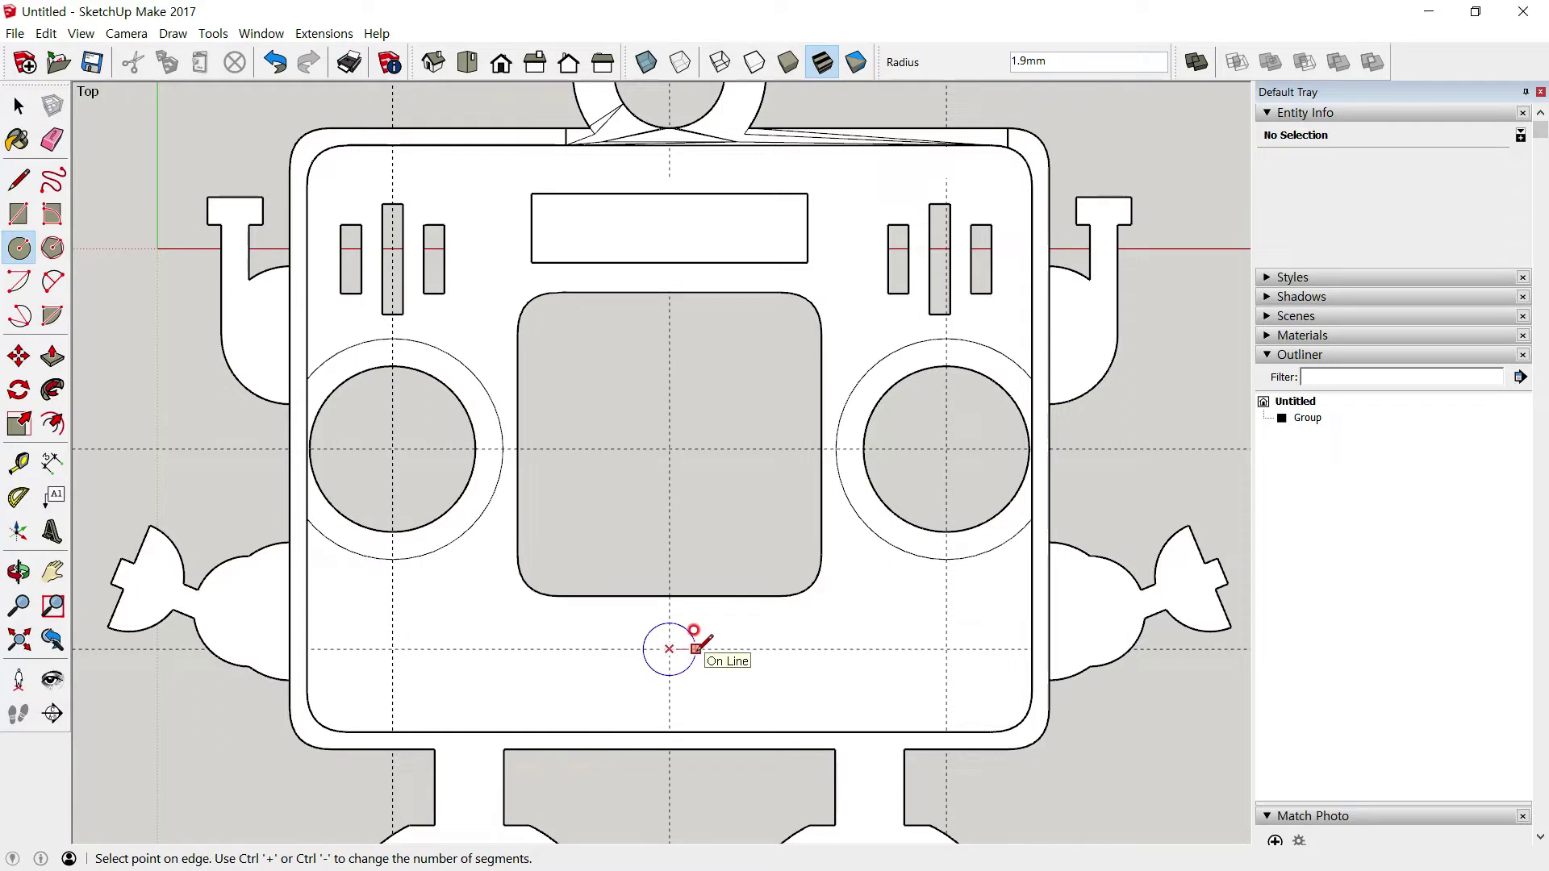
type("3")
key("Return")
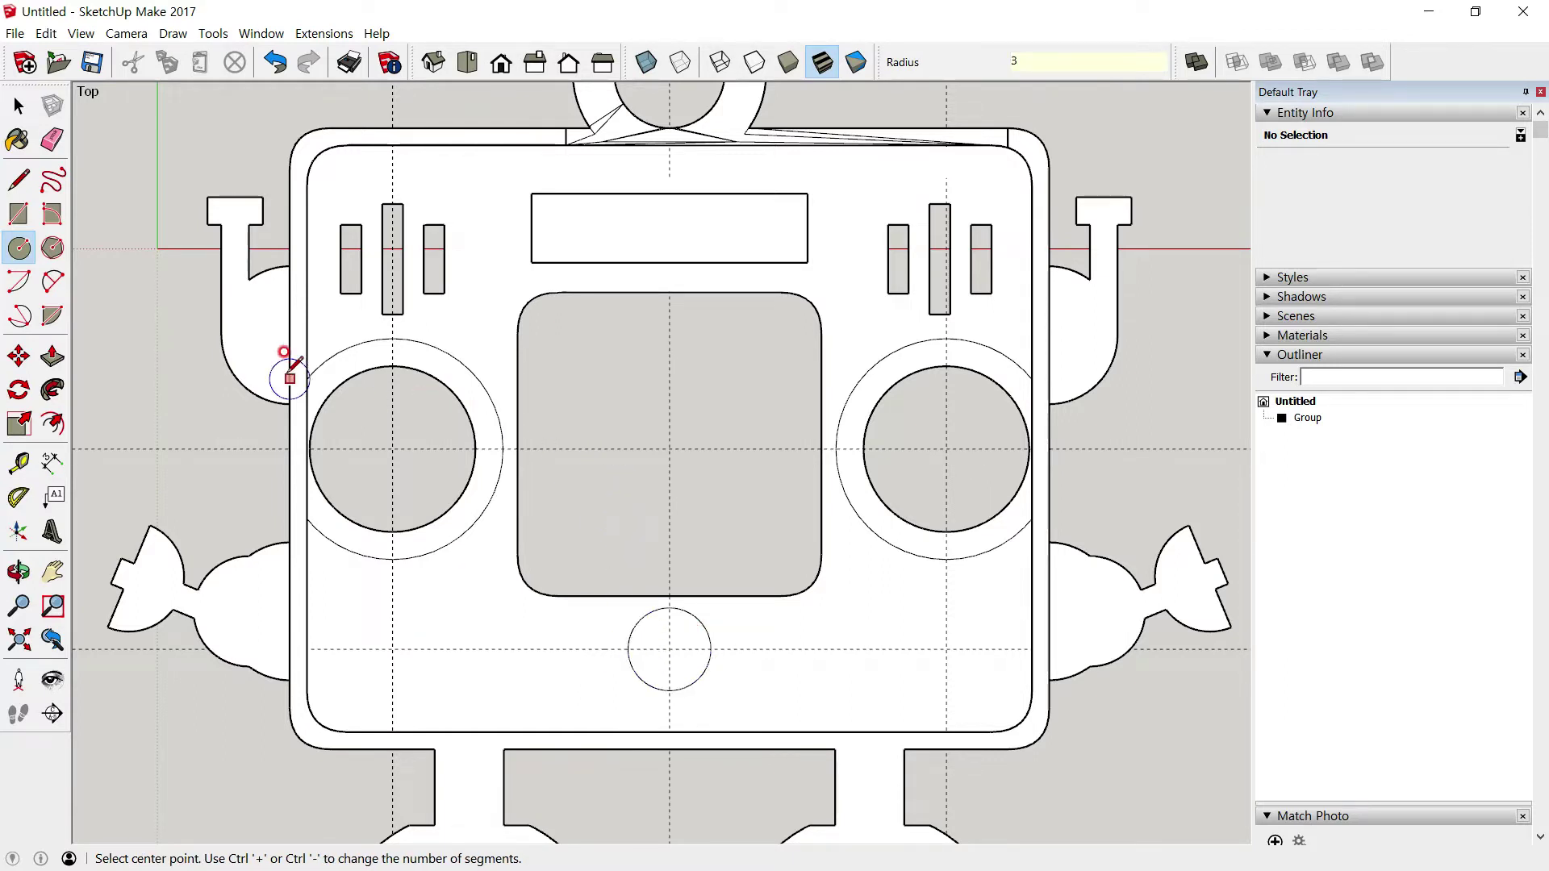
left_click(20, 105)
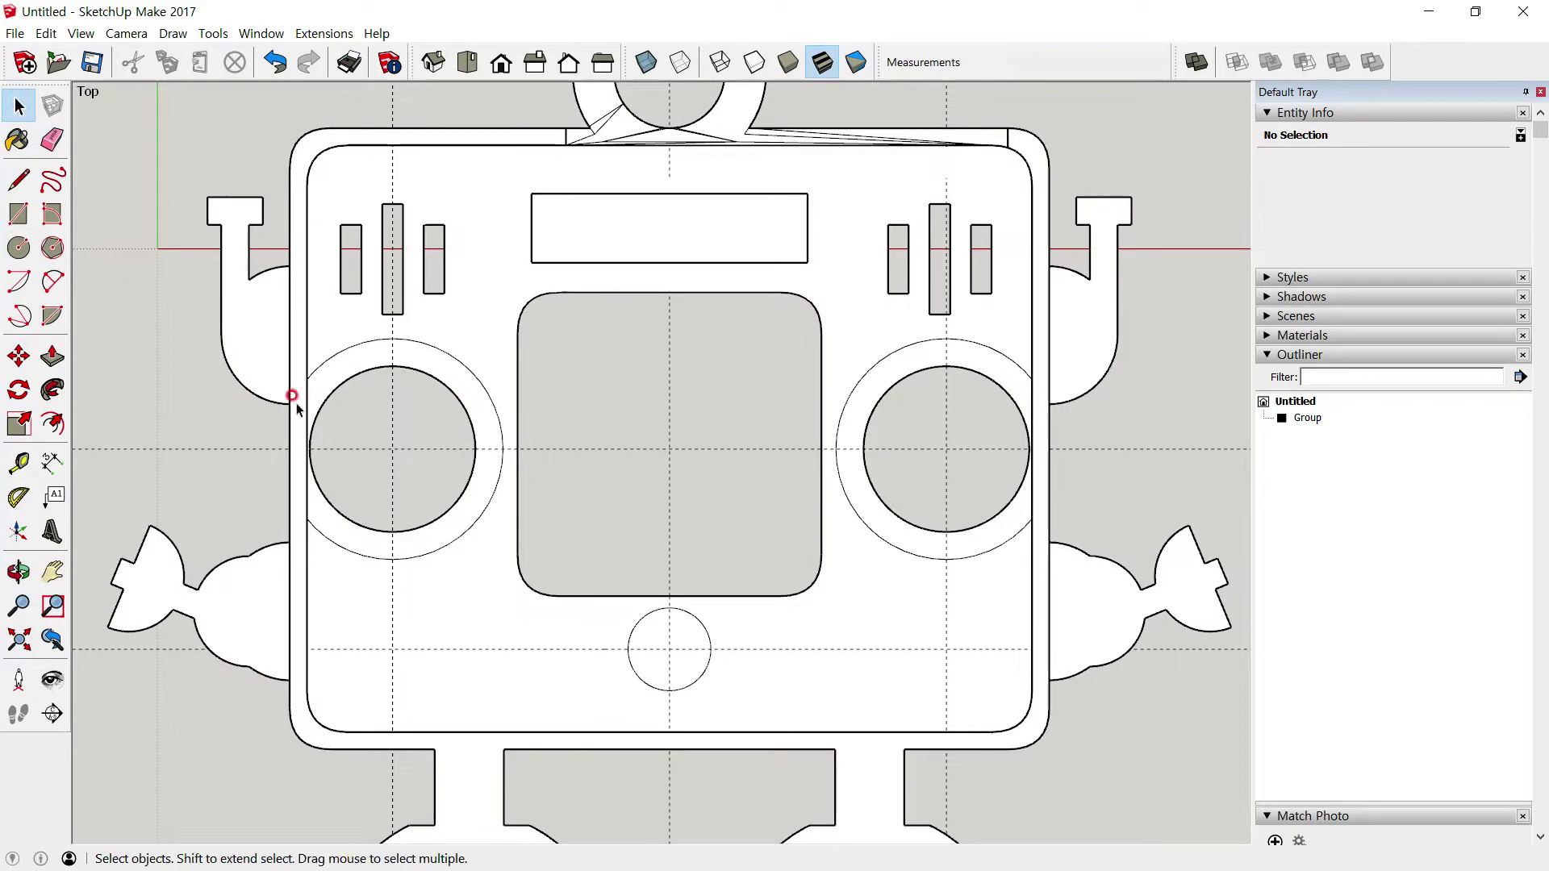
left_click(433, 65)
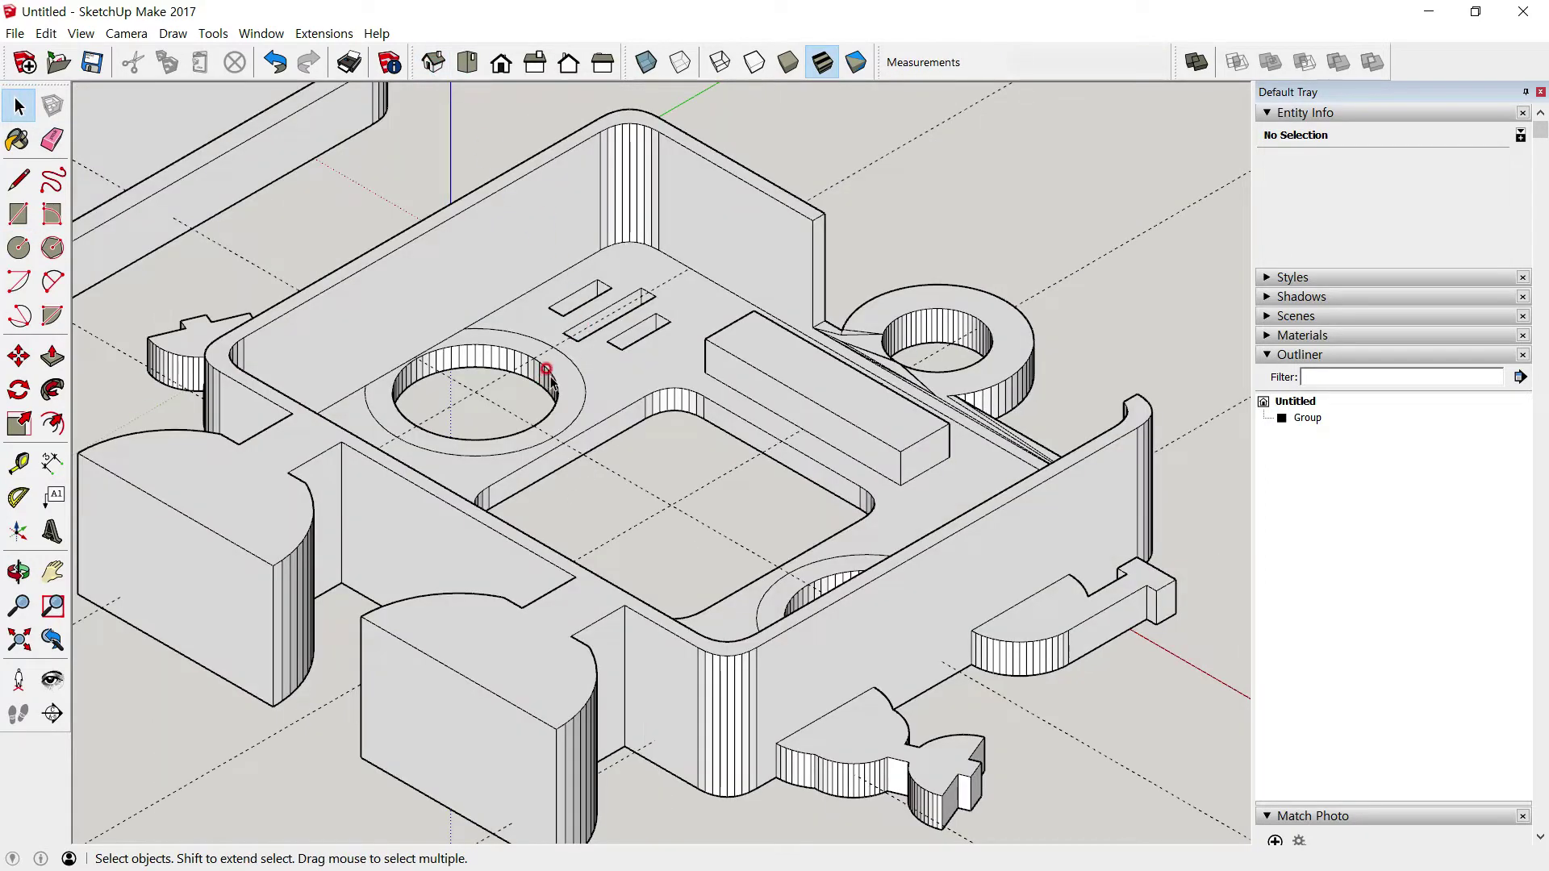
Push/pull the upper ring up 3 mm, repeat on the lower ring and small circle
mouse_move(546, 369)
middle_mouse_down()
mouse_move(511, 449)
mouse_move(363, 485)
mouse_move(275, 447)
middle_mouse_up()
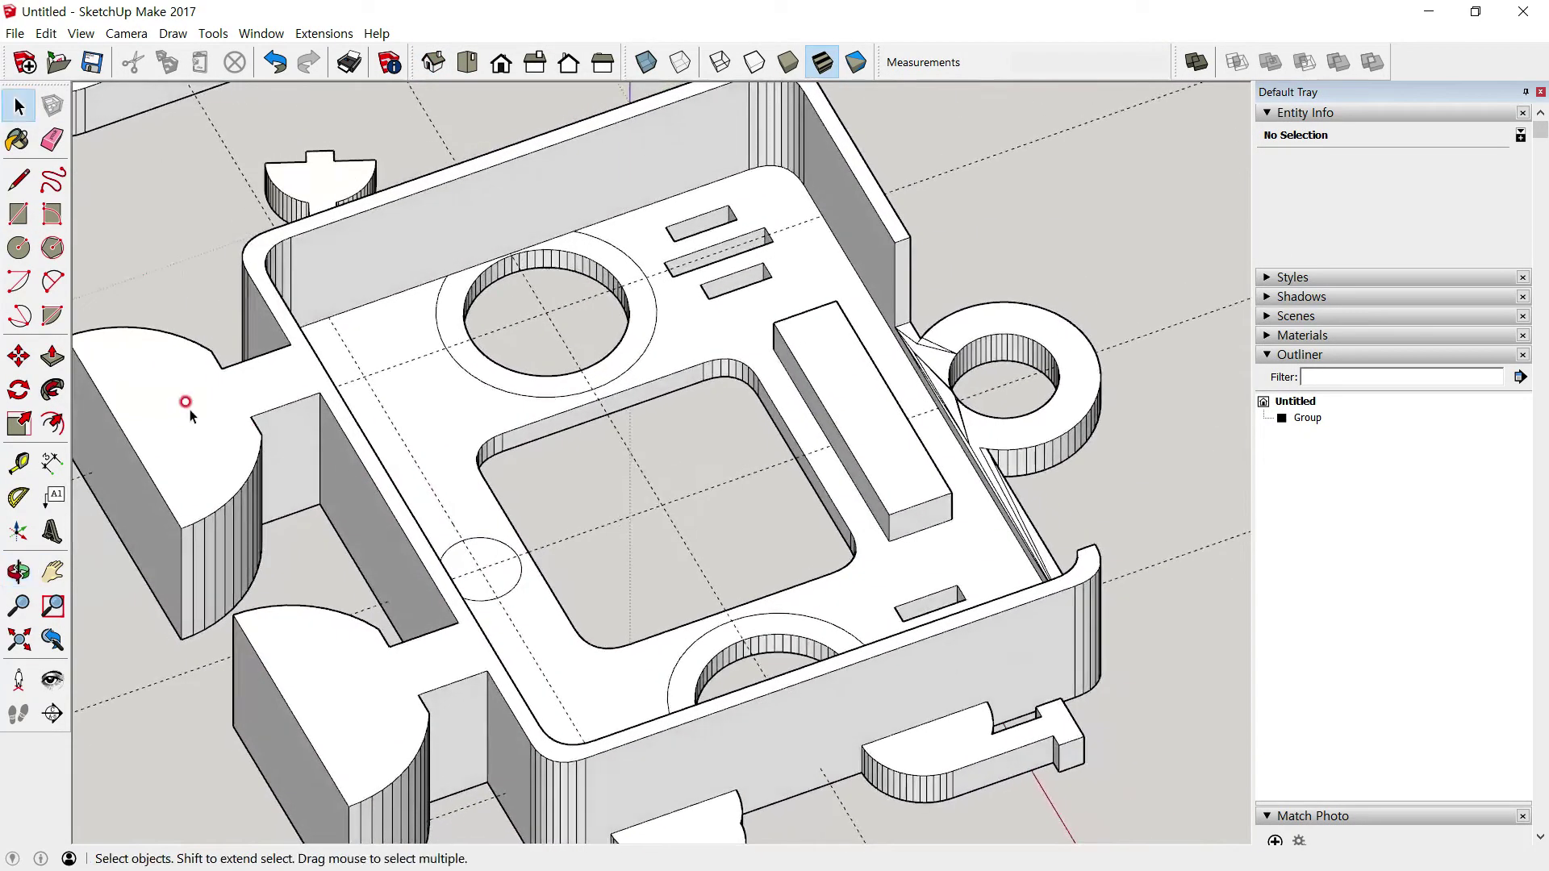
left_click(61, 365)
left_click_drag(626, 342, 780, 340)
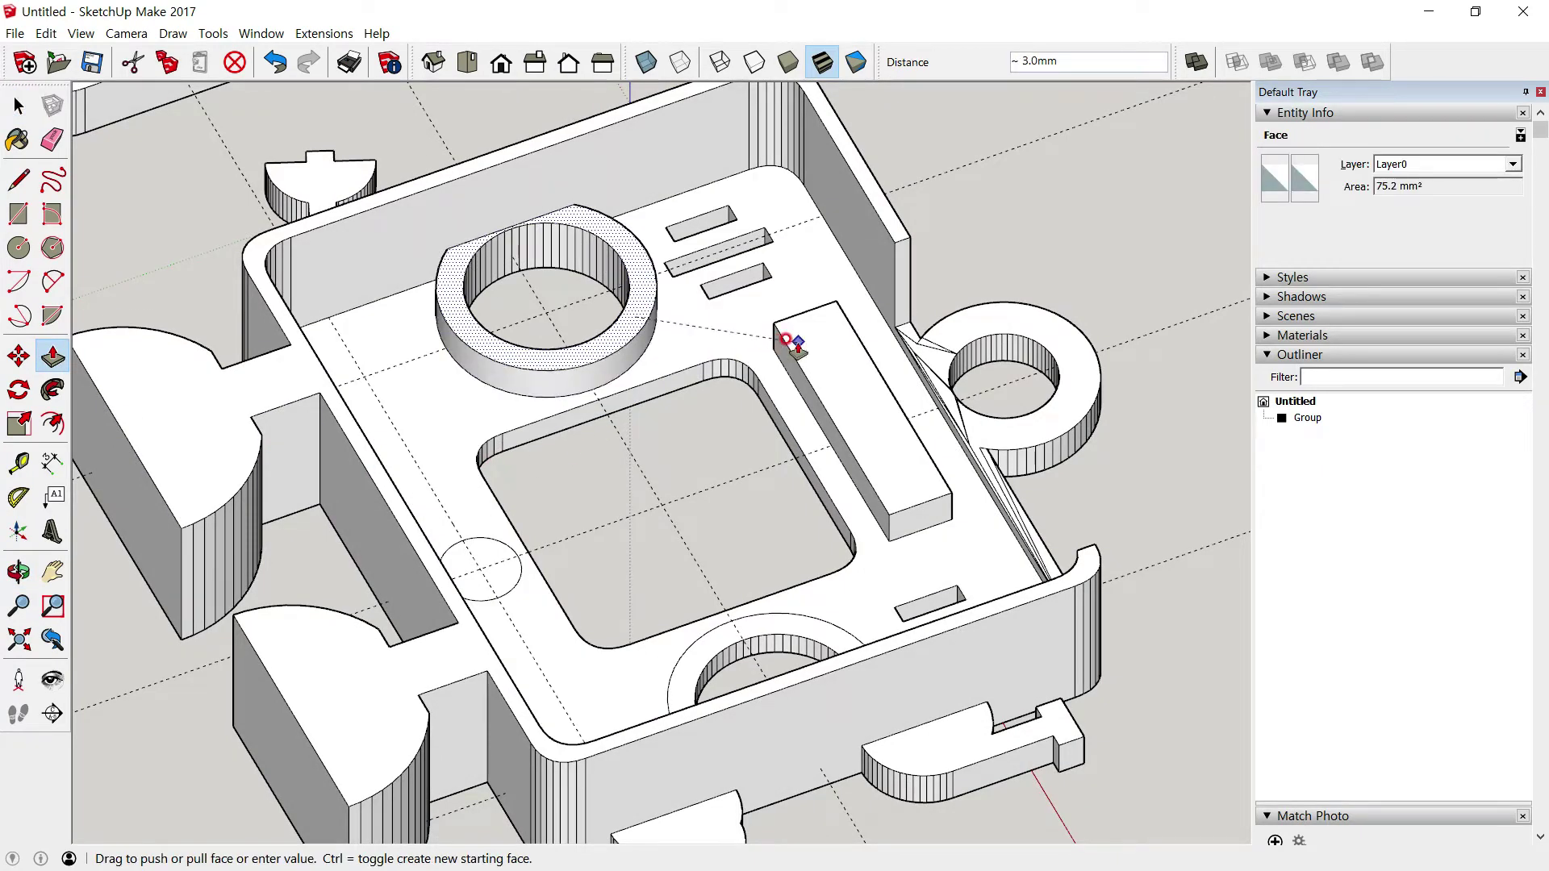
left_click(784, 340)
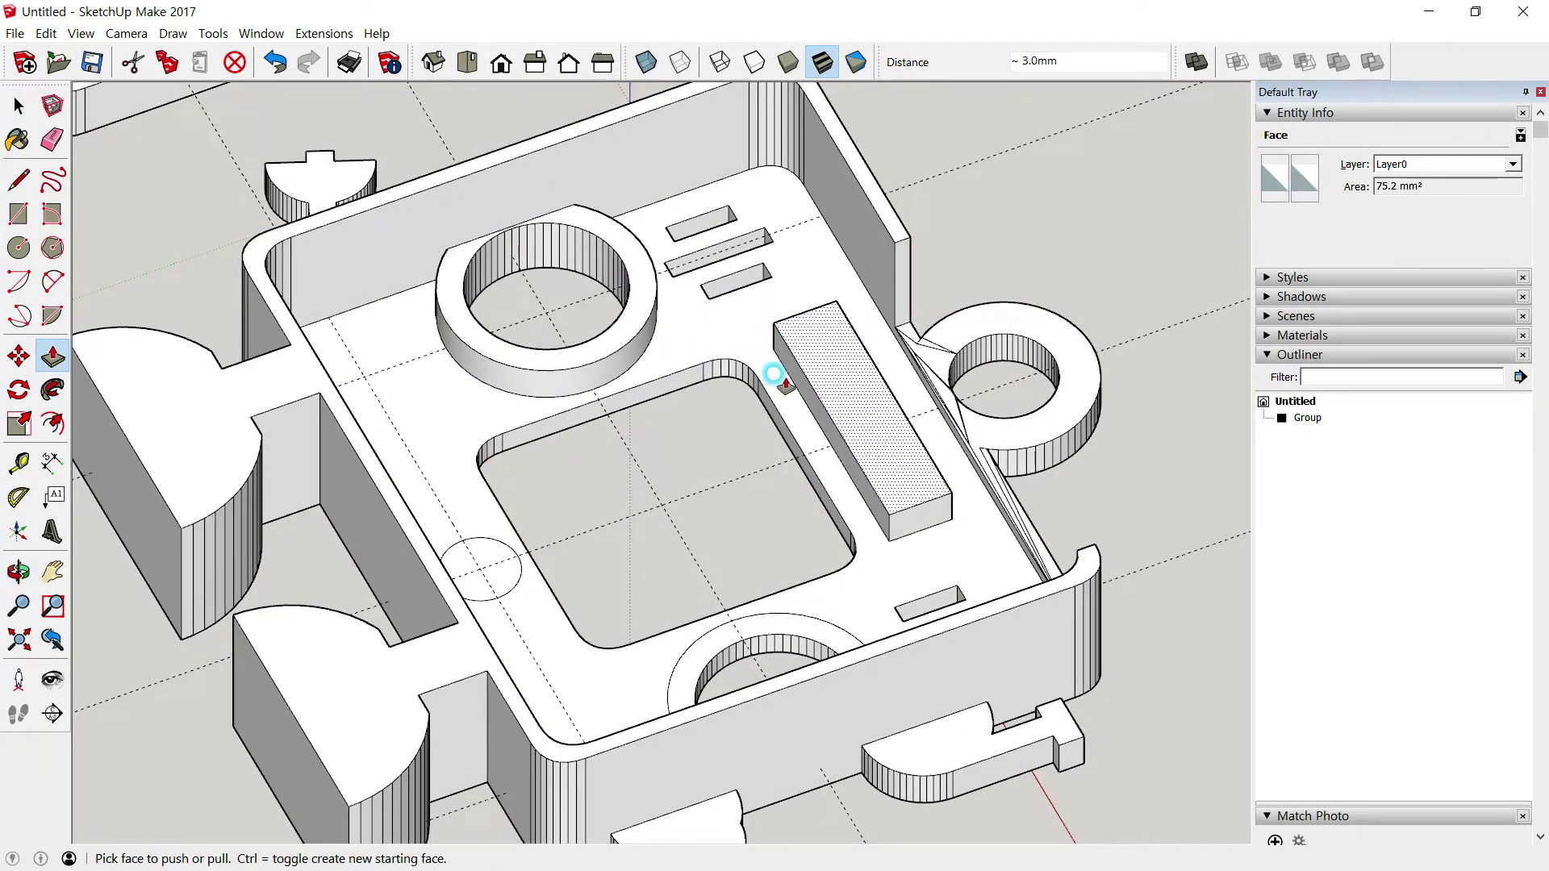
double_click(737, 621)
double_click(500, 559)
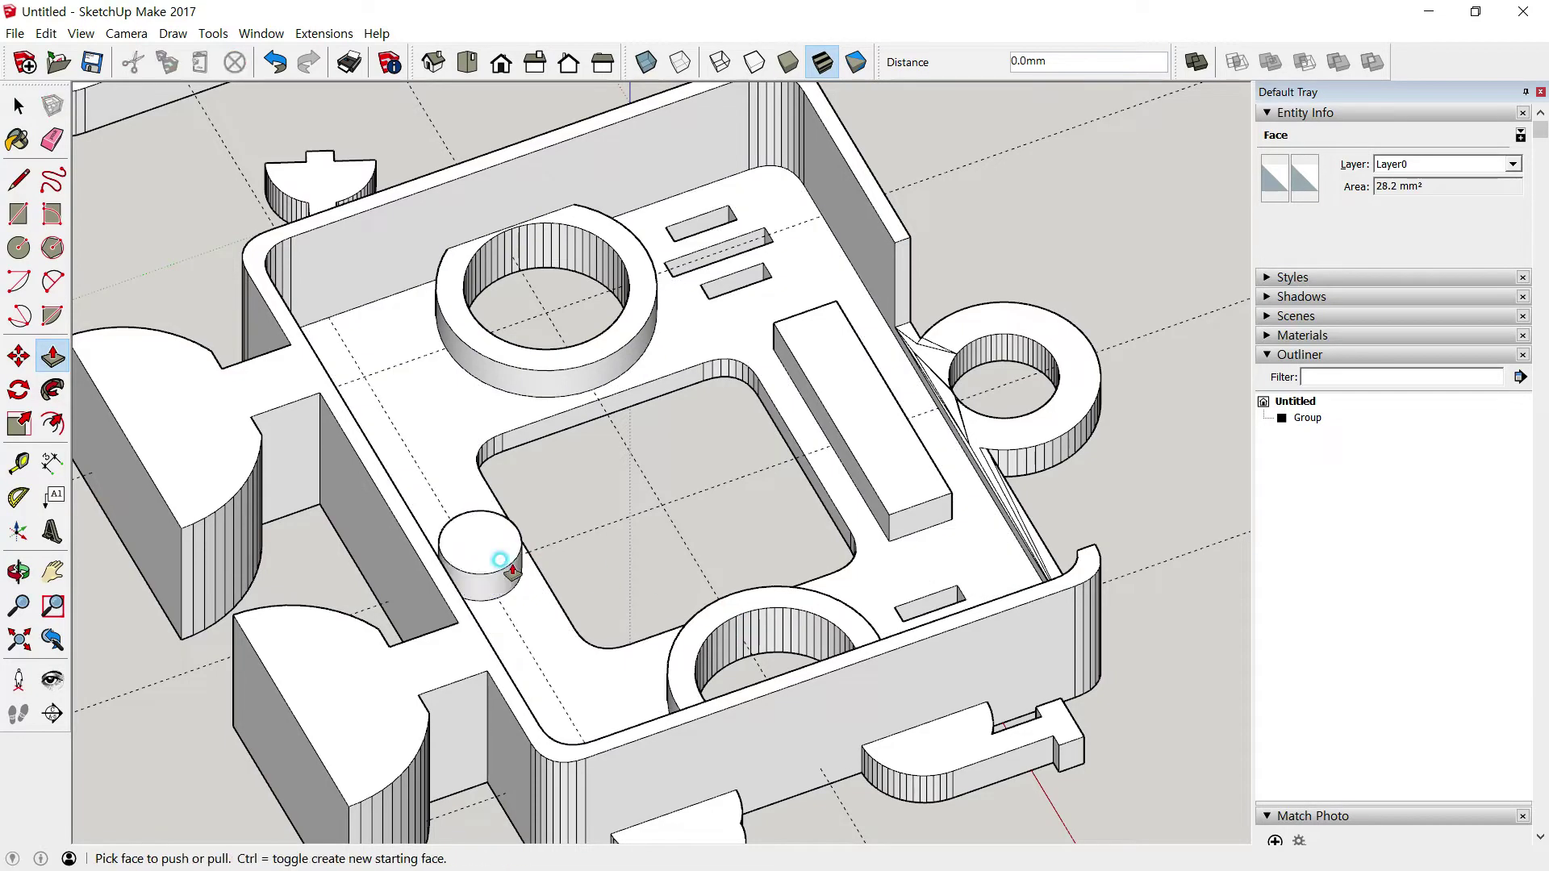
left_click(16, 105)
scroll(578, 540, "down", 3)
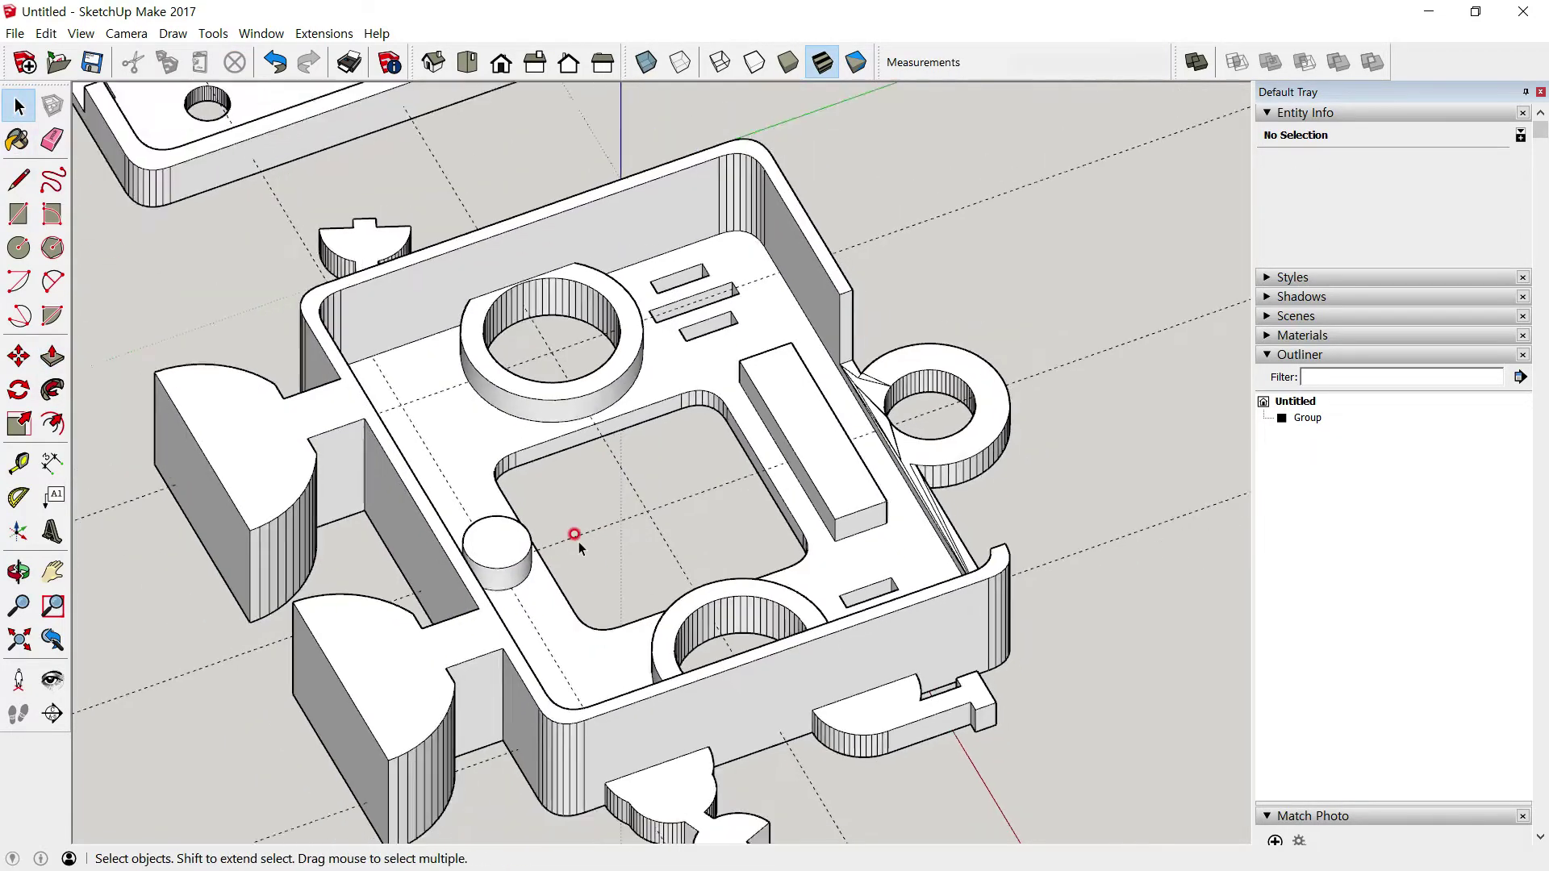
mouse_move(578, 541)
middle_mouse_down()
mouse_move(730, 477)
mouse_move(805, 546)
mouse_move(657, 510)
mouse_move(543, 403)
middle_mouse_up()
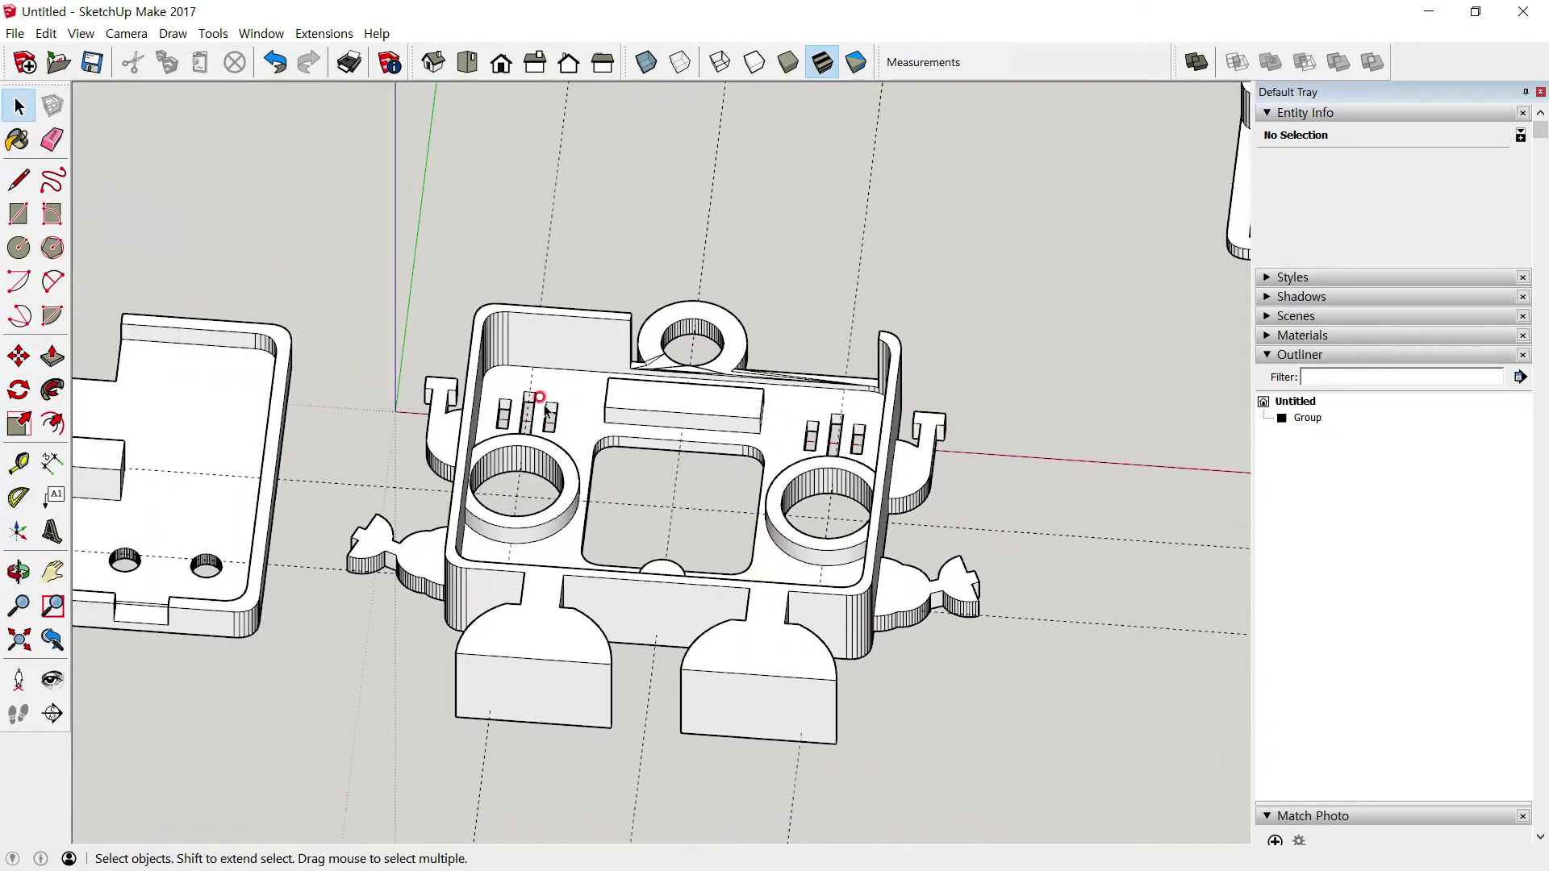
triple_click(575, 388)
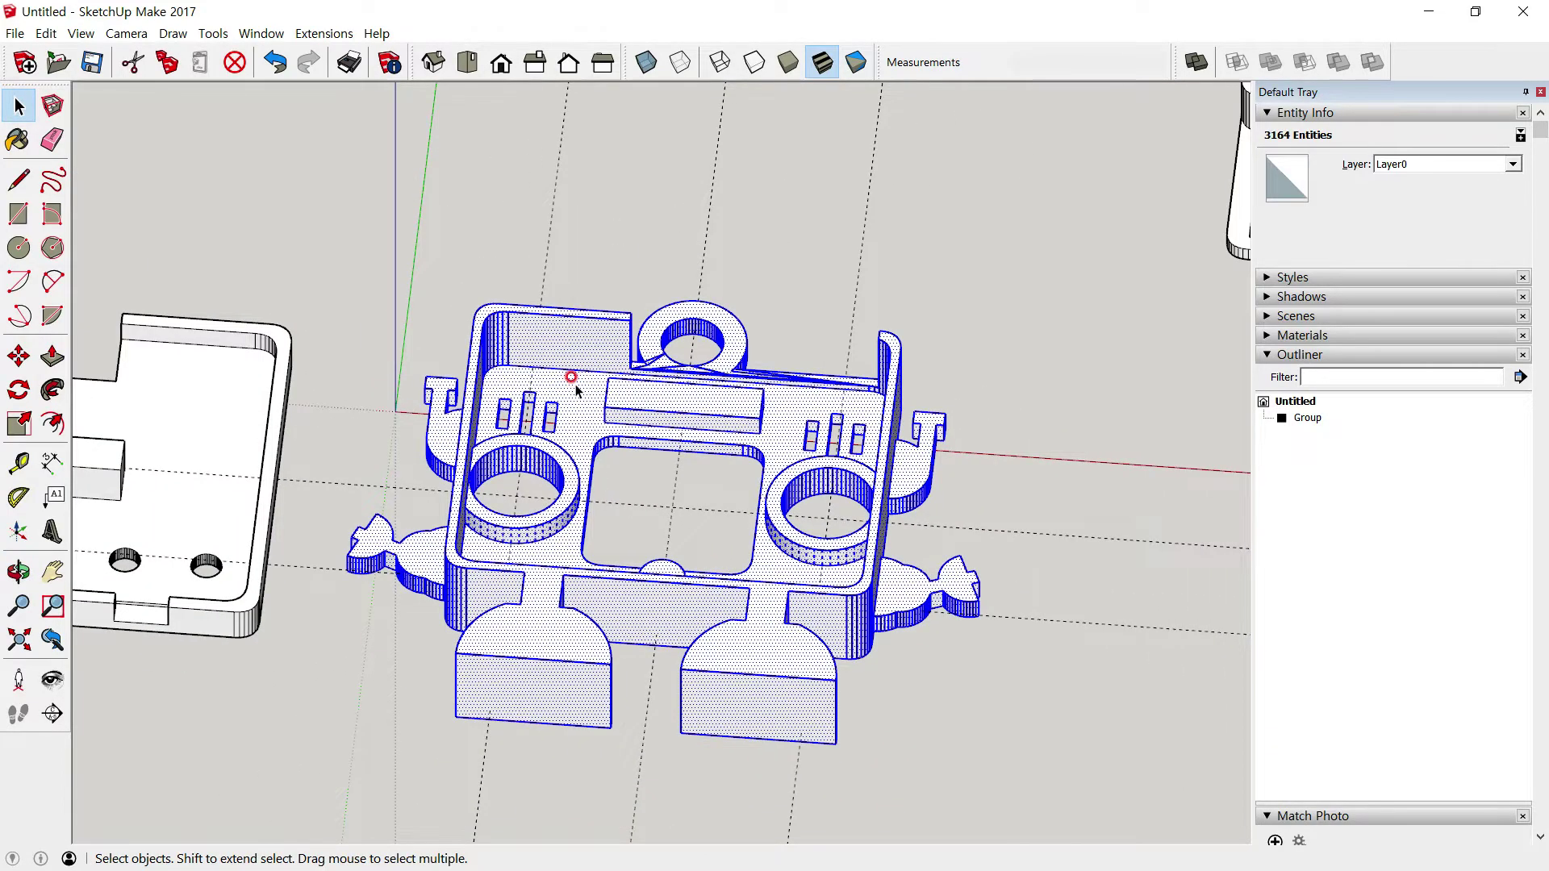
right_click(576, 388)
left_click(627, 446)
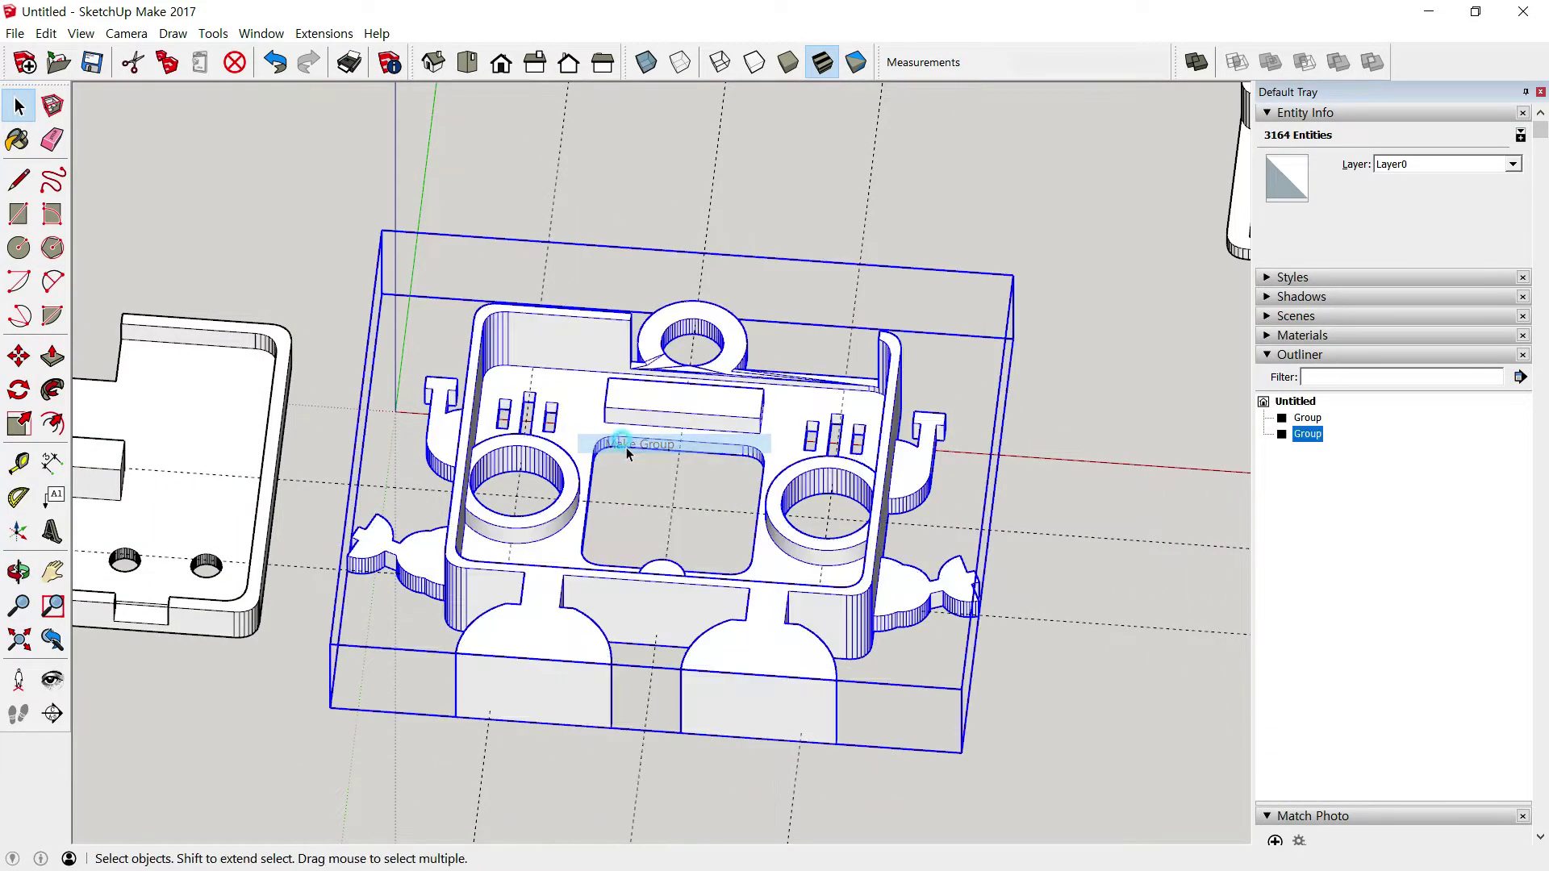
left_click(1192, 298)
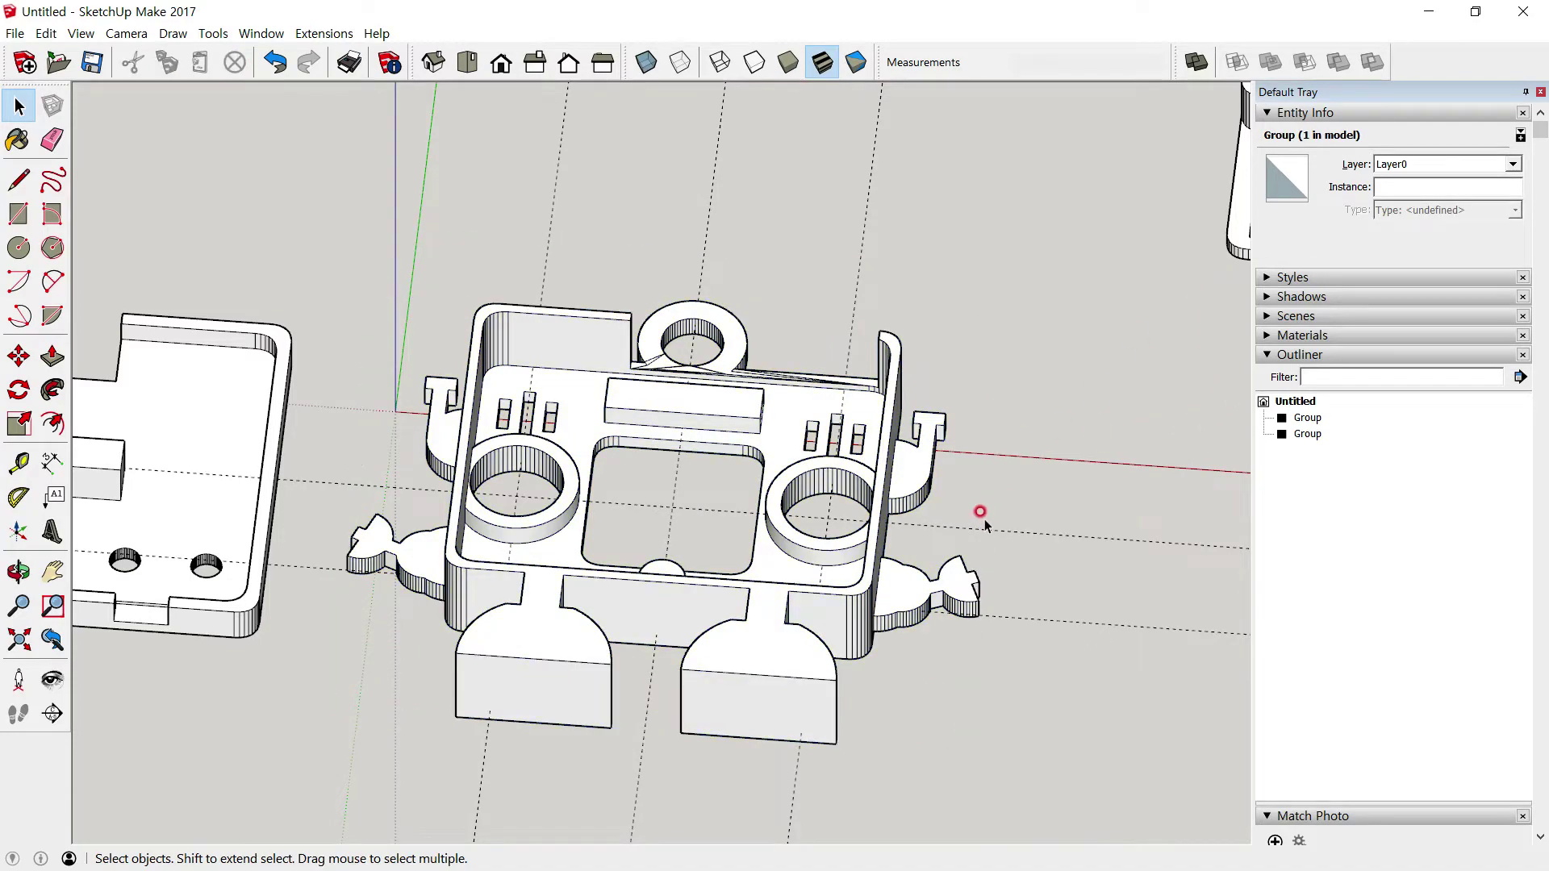
scroll(941, 543, "up", 2)
scroll(917, 632, "up", 2)
scroll(907, 622, "up", 2)
mouse_move(906, 622)
middle_mouse_down()
mouse_move(888, 508)
mouse_move(836, 595)
mouse_move(893, 418)
mouse_move(898, 484)
mouse_move(765, 654)
middle_mouse_up()
scroll(798, 550, "down", 2)
scroll(797, 550, "down", 3)
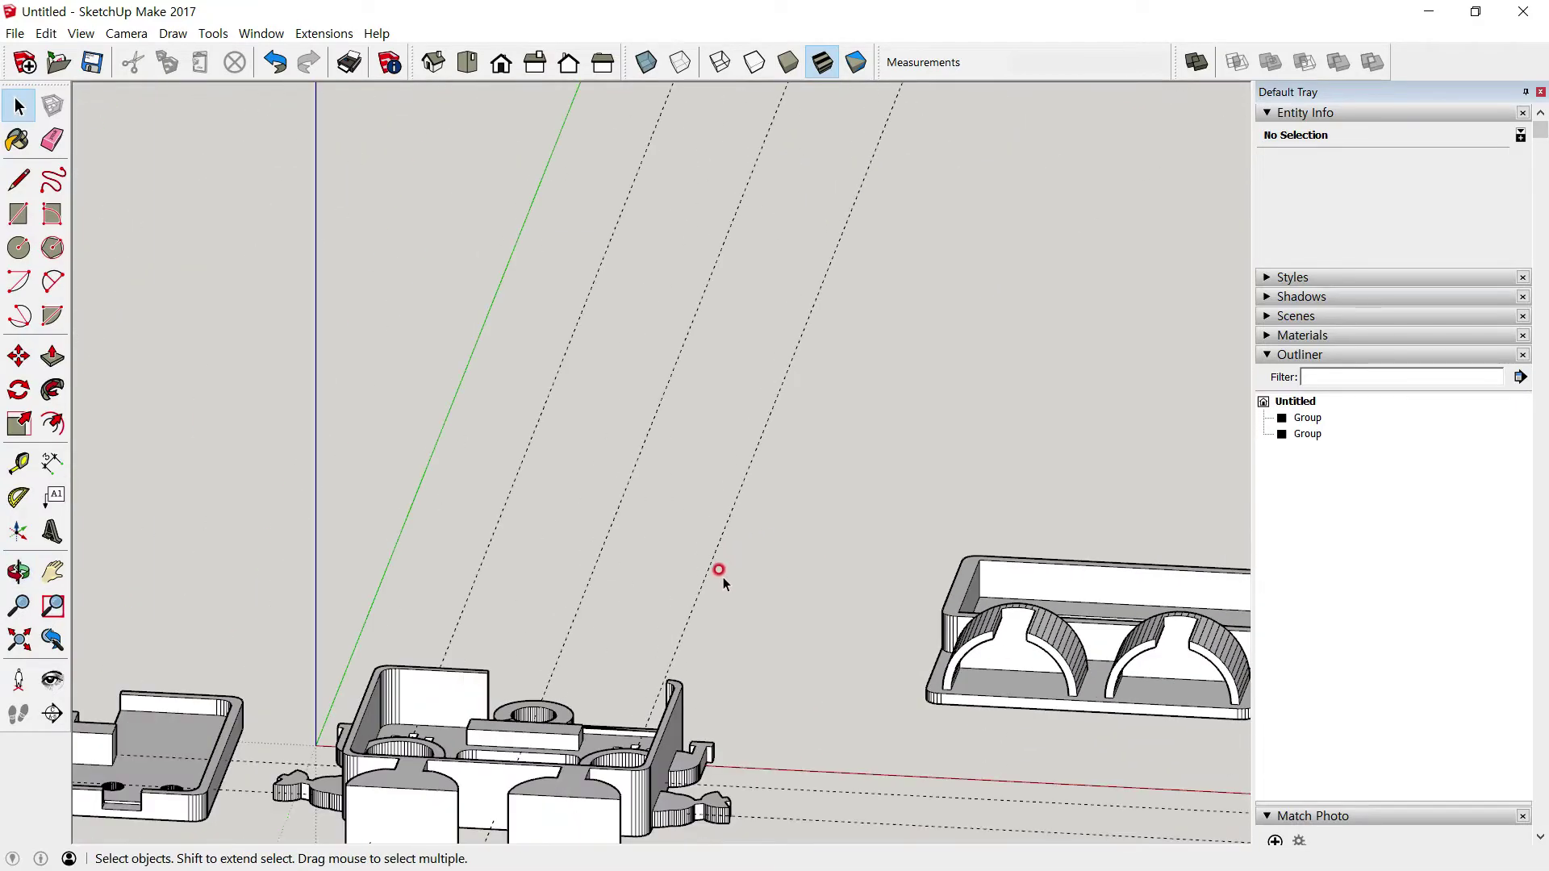
mouse_move(726, 560)
middle_mouse_down()
mouse_move(927, 256)
mouse_move(843, 601)
mouse_move(858, 301)
middle_mouse_up()
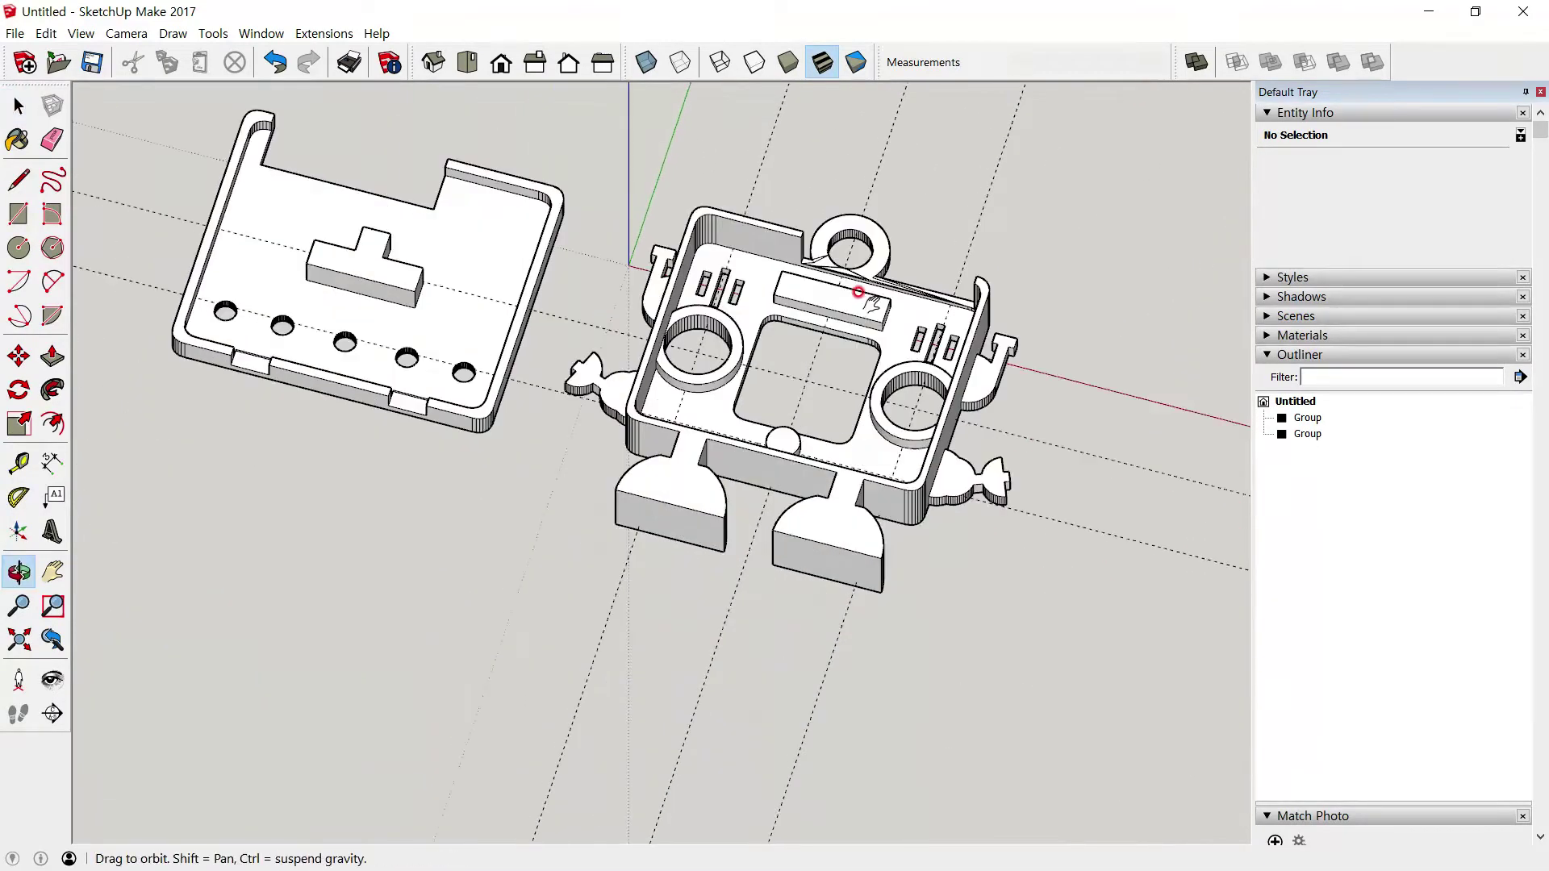
scroll(747, 356, "up", 3)
scroll(481, 149, "up", 2)
left_click(645, 62)
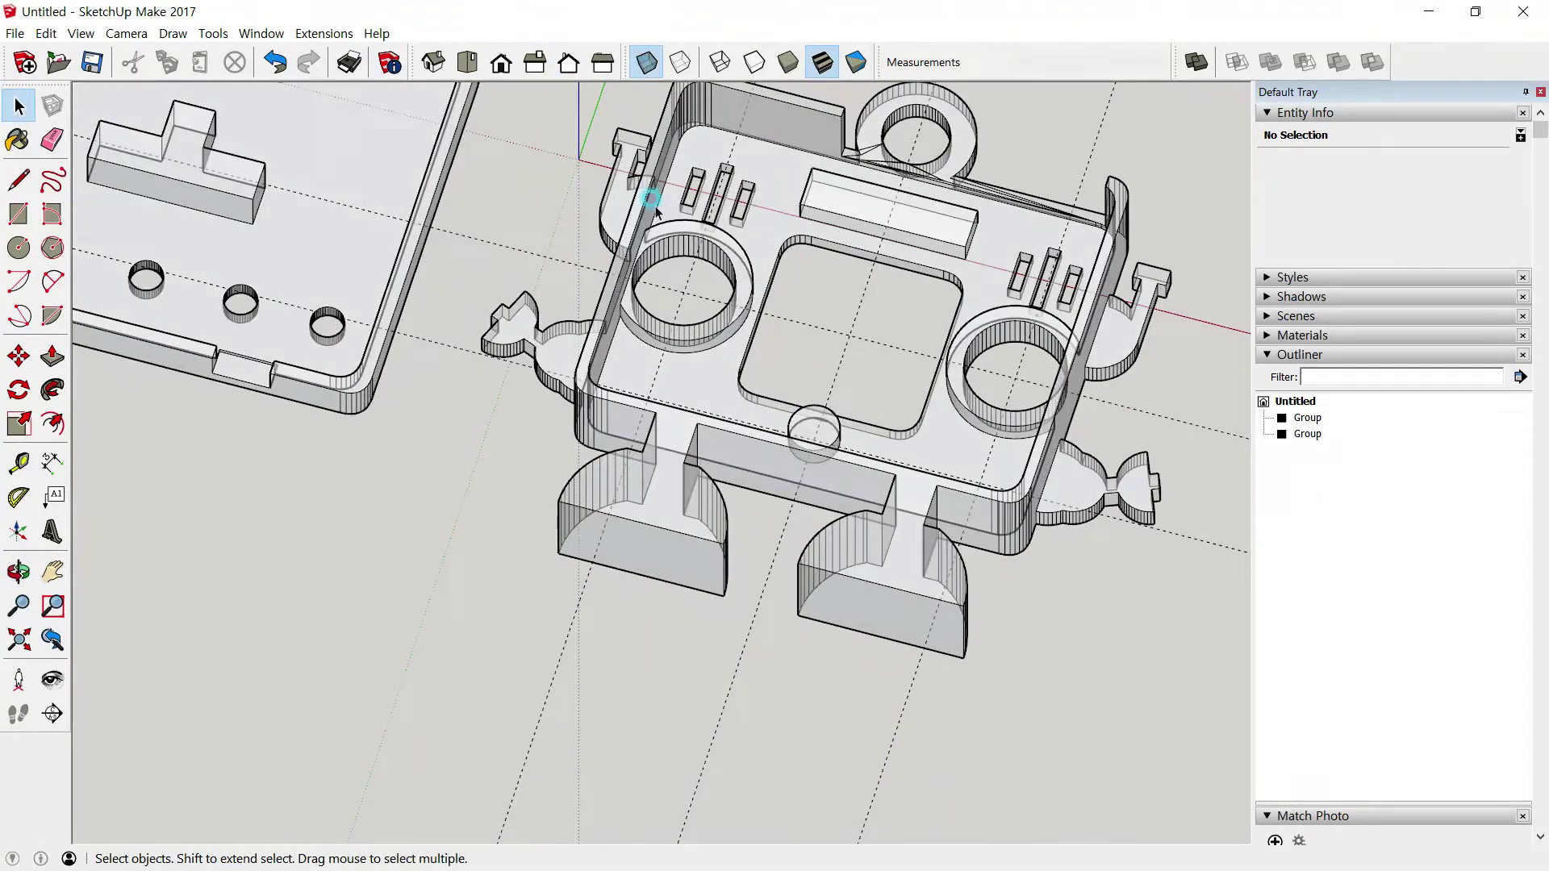
scroll(666, 367, "up", 2)
scroll(666, 368, "up", 2)
scroll(595, 420, "up", 1)
mouse_move(596, 419)
middle_mouse_down()
mouse_move(529, 287)
mouse_move(487, 253)
mouse_move(619, 266)
mouse_move(681, 328)
mouse_move(782, 377)
mouse_move(917, 398)
mouse_move(743, 492)
mouse_move(927, 390)
middle_mouse_up()
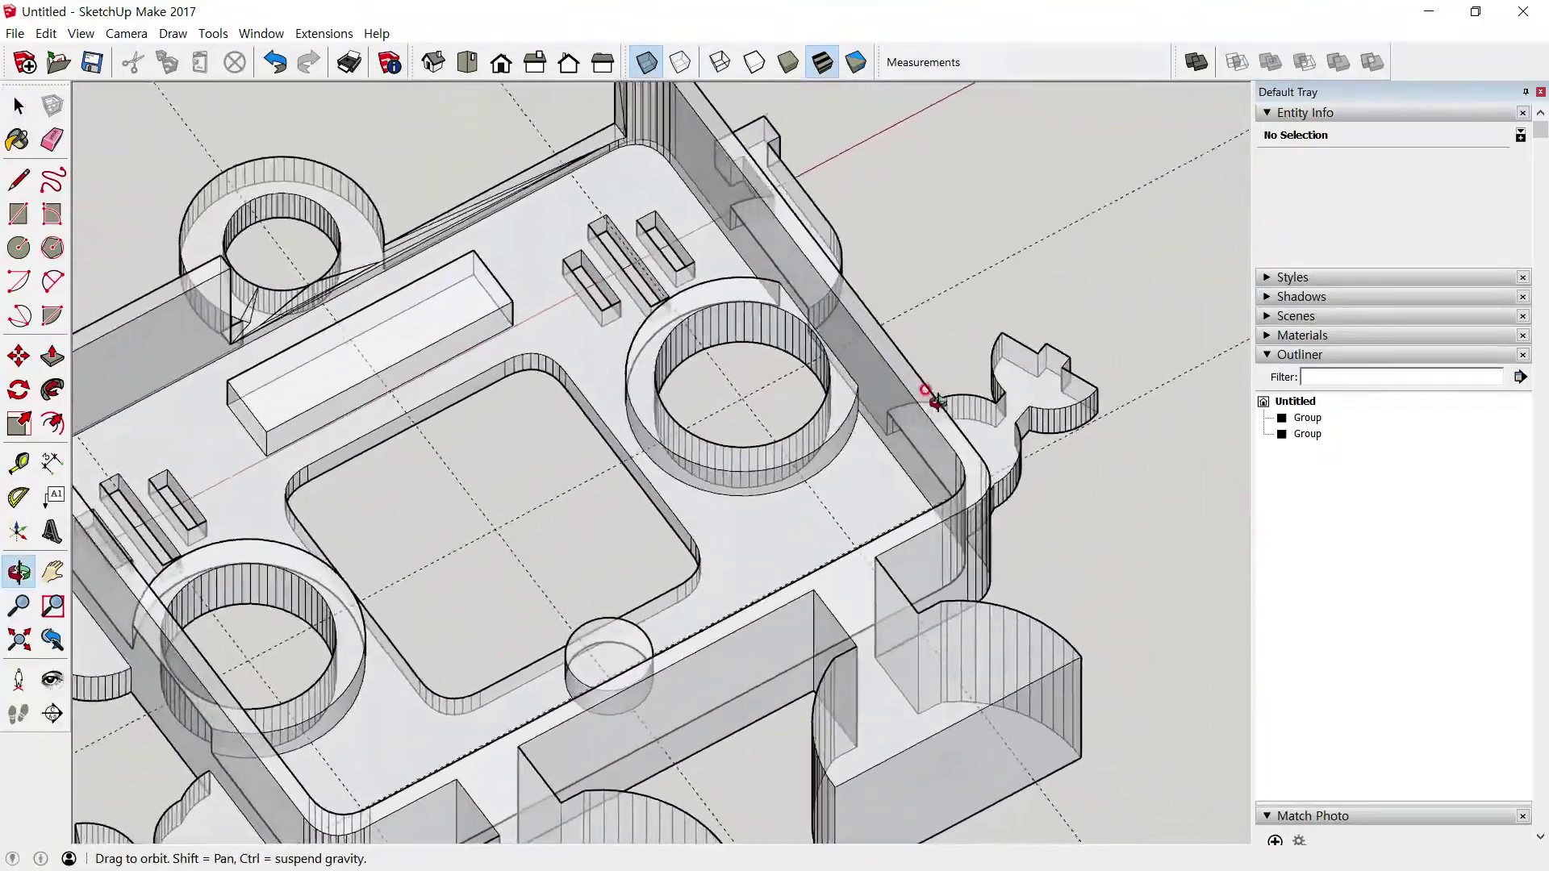
scroll(739, 392, "up", 2)
scroll(738, 392, "up", 2)
mouse_move(739, 392)
middle_mouse_down()
mouse_move(828, 384)
mouse_move(889, 322)
mouse_move(937, 301)
mouse_move(821, 309)
mouse_move(788, 353)
mouse_move(768, 449)
mouse_move(517, 381)
mouse_move(425, 373)
mouse_move(882, 339)
mouse_move(812, 349)
mouse_move(653, 304)
mouse_move(674, 269)
mouse_move(734, 402)
mouse_move(821, 411)
mouse_move(563, 355)
middle_mouse_up()
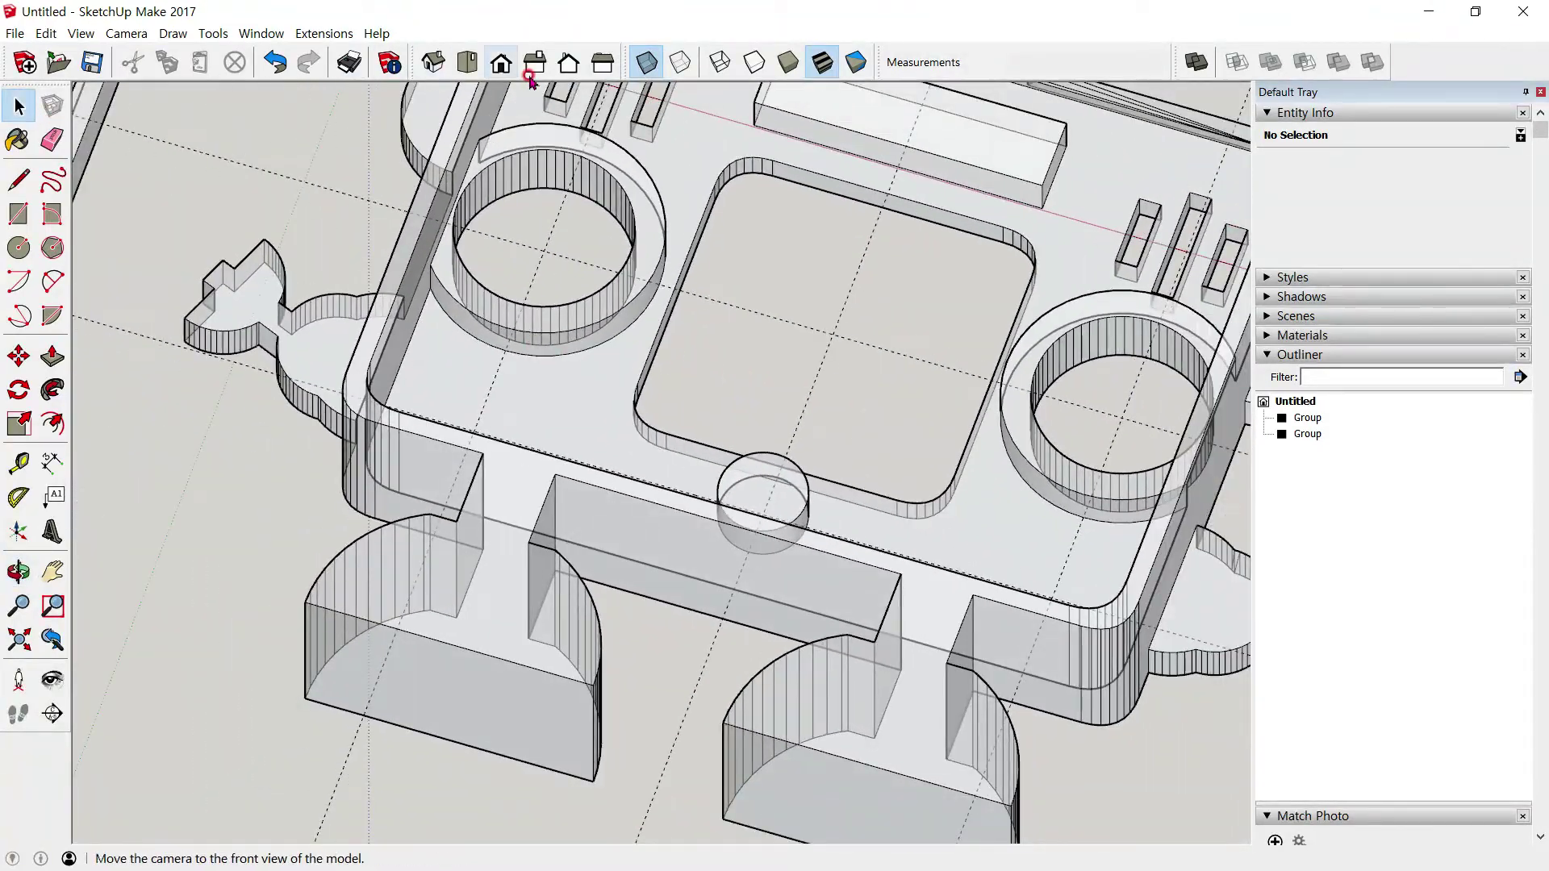
mouse_move(767, 326)
middle_mouse_down()
mouse_move(637, 533)
mouse_move(681, 615)
mouse_move(681, 533)
mouse_move(740, 457)
mouse_move(709, 443)
mouse_move(729, 373)
mouse_move(681, 239)
middle_mouse_up()
scroll(680, 239, "up", 3)
scroll(687, 256, "up", 2)
scroll(687, 260, "up", 2)
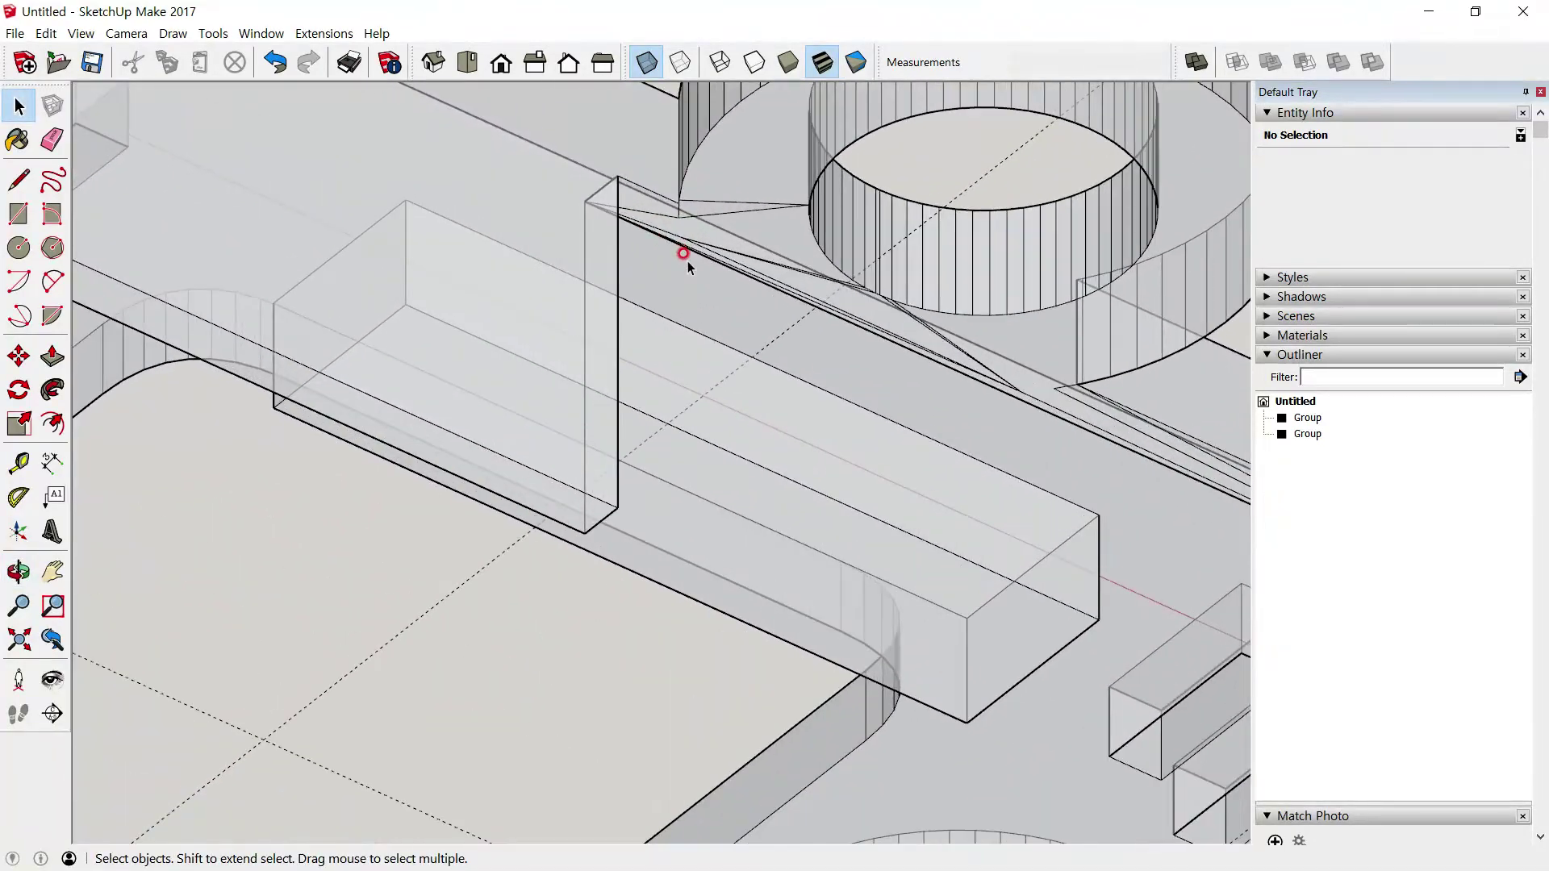
scroll(687, 260, "down", 3)
scroll(688, 263, "down", 2)
mouse_move(688, 284)
middle_mouse_down()
mouse_move(727, 277)
mouse_move(651, 370)
mouse_move(709, 581)
mouse_move(608, 328)
mouse_move(543, 258)
mouse_move(562, 391)
mouse_move(525, 415)
mouse_move(594, 491)
mouse_move(582, 412)
mouse_move(622, 543)
middle_mouse_up()
scroll(637, 360, "up", 3)
scroll(590, 357, "up", 3)
scroll(562, 391, "down", 4)
scroll(622, 542, "up", 2)
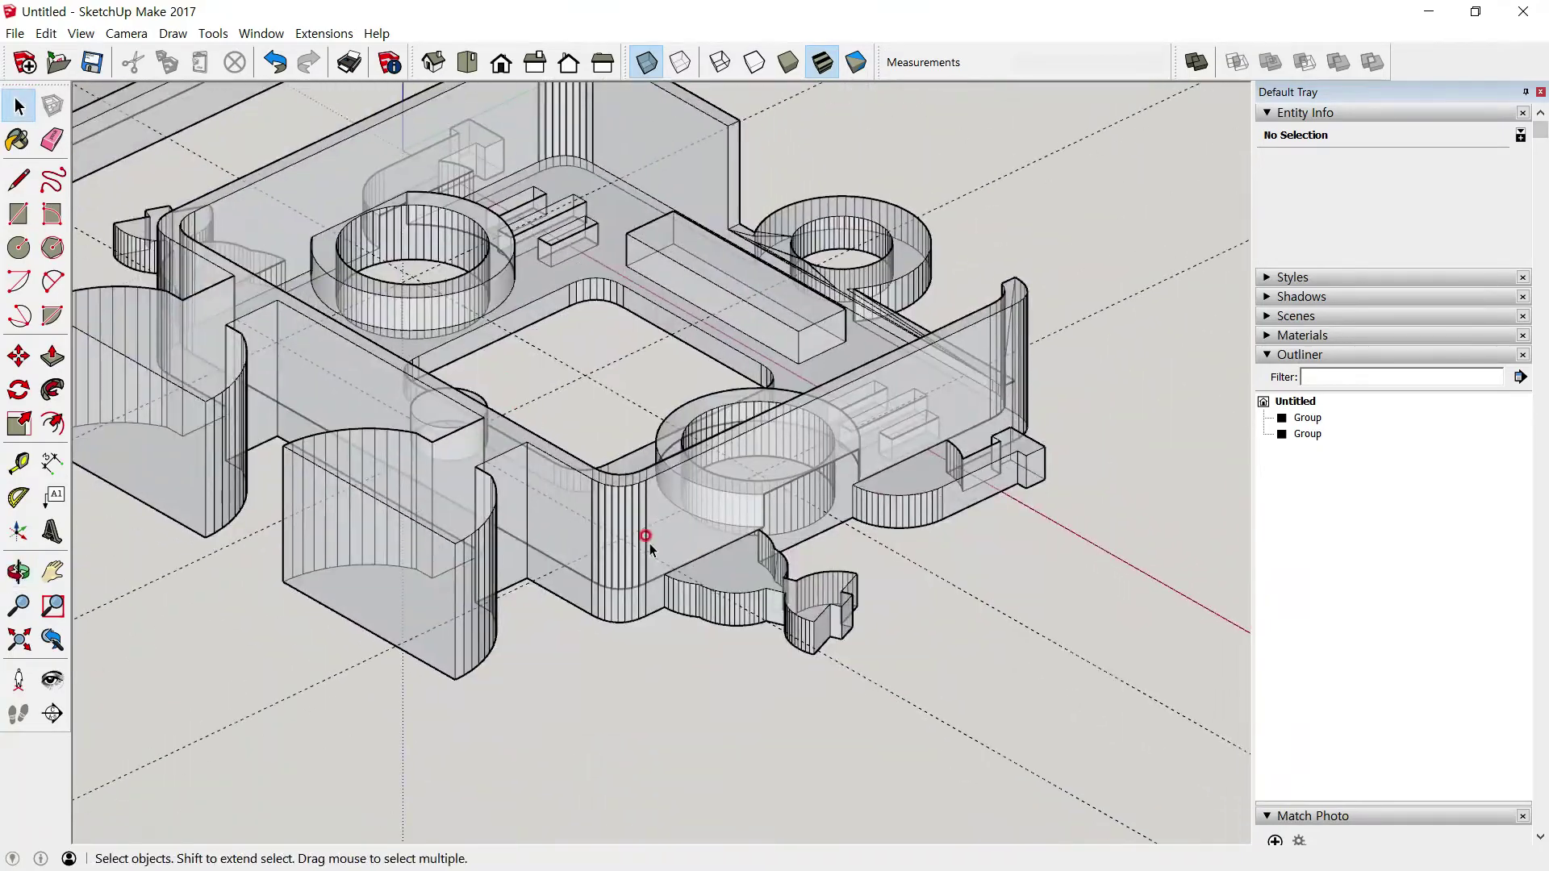
scroll(653, 565, "up", 2)
mouse_move(720, 575)
middle_mouse_down()
mouse_move(678, 488)
mouse_move(615, 443)
mouse_move(560, 449)
mouse_move(502, 533)
mouse_move(525, 429)
mouse_move(518, 526)
mouse_move(592, 553)
mouse_move(952, 543)
mouse_move(1027, 588)
mouse_move(937, 529)
middle_mouse_up()
scroll(941, 543, "up", 1)
scroll(970, 536, "up", 2)
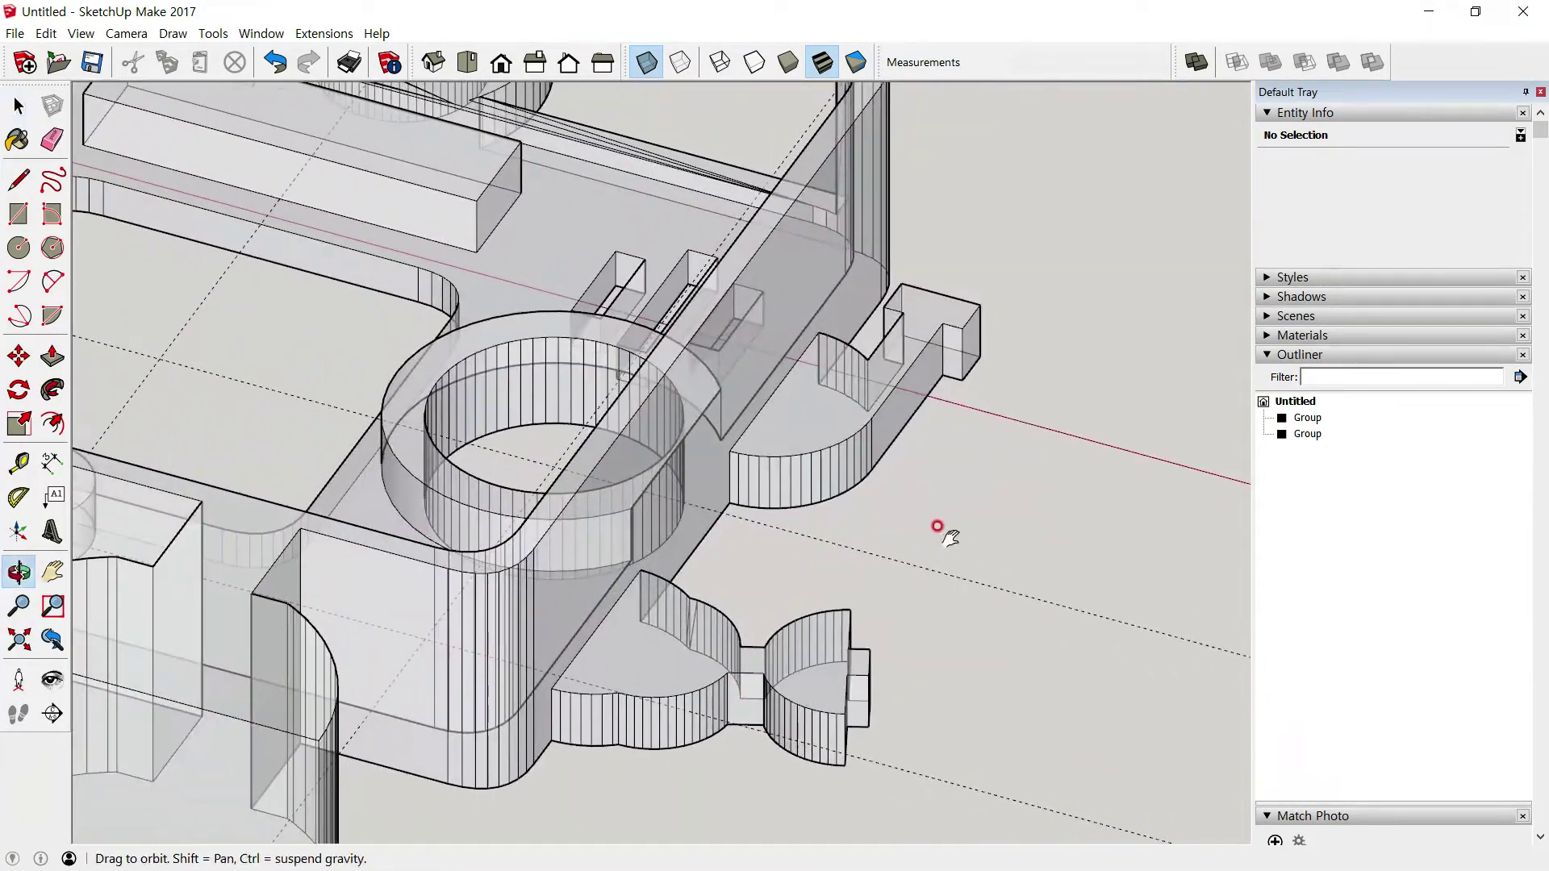
mouse_move(733, 578)
middle_mouse_down()
mouse_move(797, 521)
mouse_move(753, 511)
mouse_move(985, 501)
mouse_move(788, 546)
mouse_move(928, 585)
mouse_move(1023, 678)
mouse_move(836, 581)
middle_mouse_up()
scroll(865, 476, "up", 3)
mouse_move(865, 476)
middle_mouse_down()
mouse_move(761, 433)
mouse_move(965, 475)
mouse_move(708, 536)
mouse_move(786, 537)
mouse_move(906, 473)
mouse_move(868, 436)
mouse_move(909, 422)
mouse_move(729, 484)
mouse_move(675, 474)
mouse_move(626, 560)
mouse_move(618, 390)
mouse_move(636, 543)
mouse_move(892, 495)
mouse_move(508, 476)
mouse_move(394, 492)
mouse_move(511, 492)
mouse_move(868, 425)
mouse_move(726, 415)
mouse_move(605, 443)
mouse_move(642, 384)
mouse_move(473, 391)
mouse_move(531, 475)
middle_mouse_up()
scroll(550, 530, "up", 2)
scroll(612, 482, "up", 2)
scroll(612, 482, "up", 2)
scroll(612, 483, "up", 2)
scroll(639, 466, "up", 2)
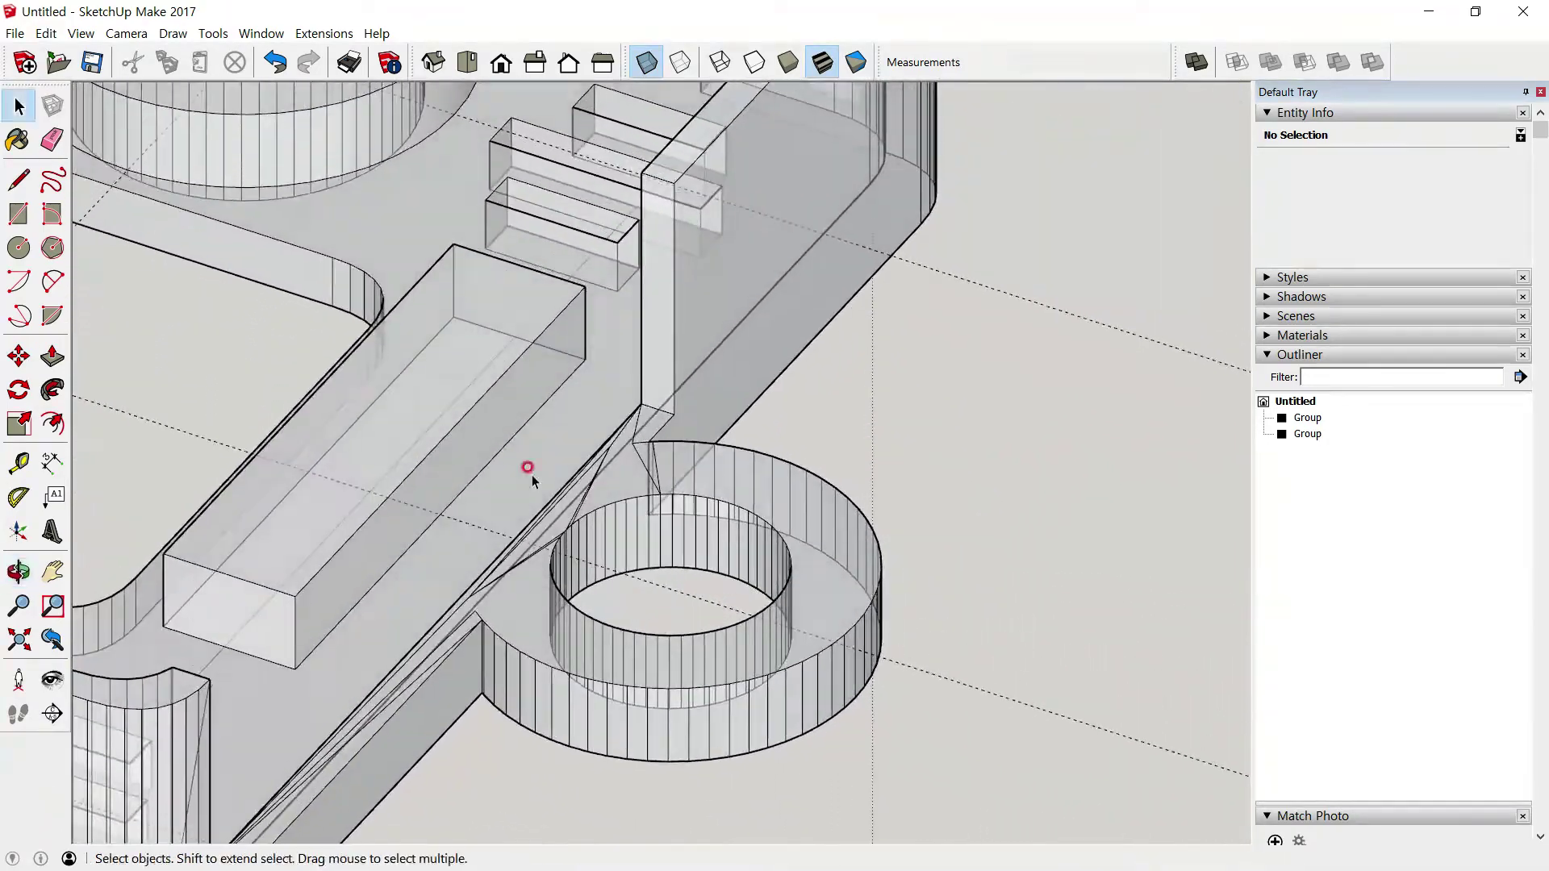
Zoom out over the whole robot body group and turn X-ray off so it shows as solid
left_click(783, 313)
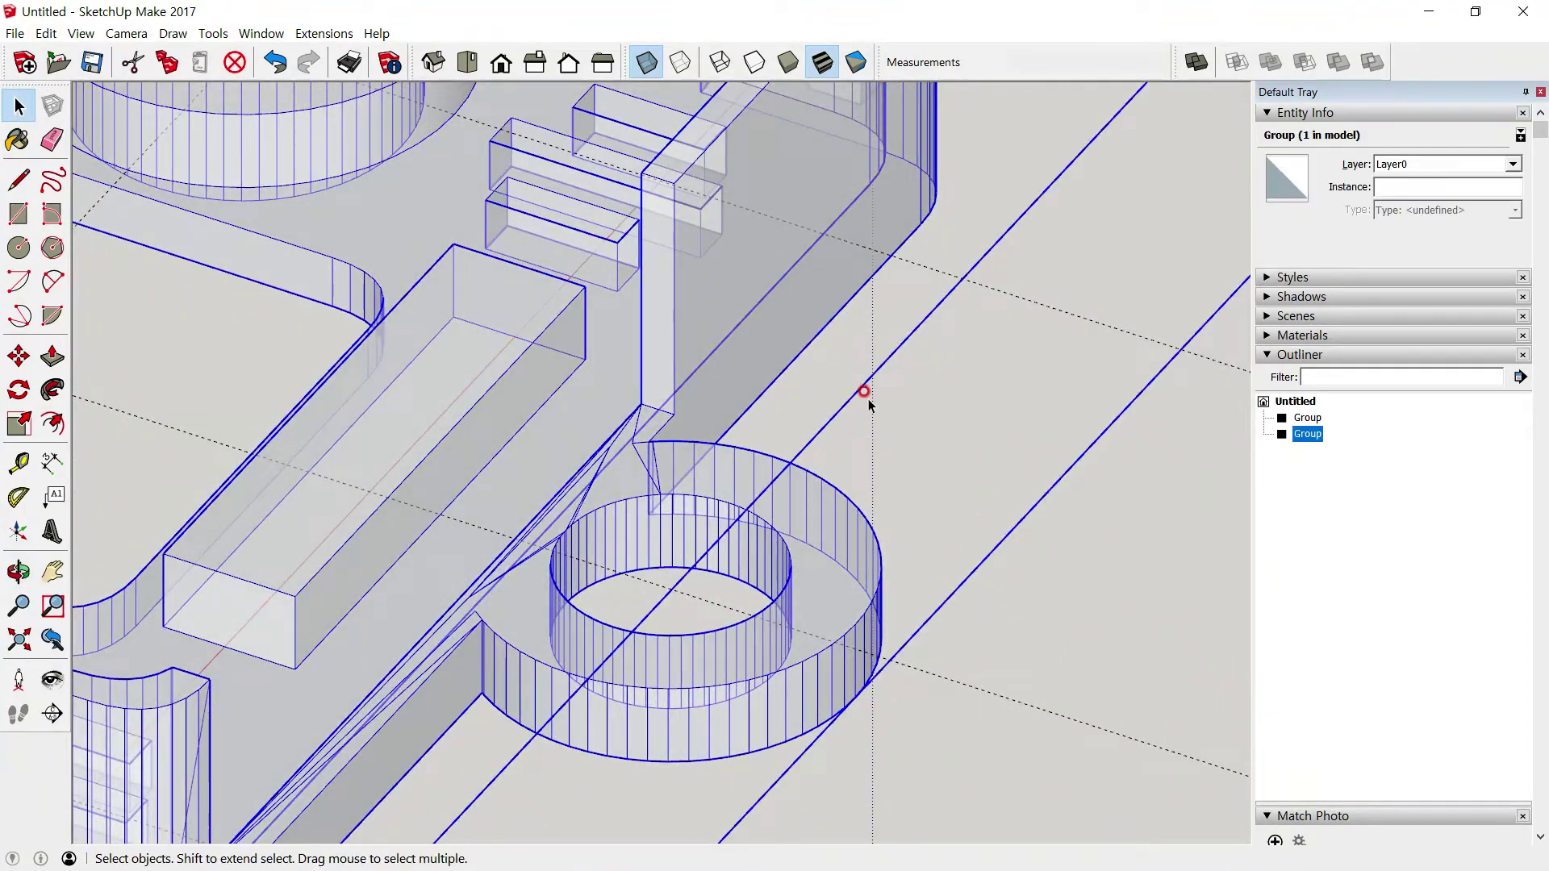
mouse_move(865, 405)
middle_mouse_down()
mouse_move(737, 484)
mouse_move(966, 474)
mouse_move(858, 491)
mouse_move(643, 460)
mouse_move(813, 476)
middle_mouse_up()
scroll(814, 476, "down", 5)
scroll(823, 432, "down", 1)
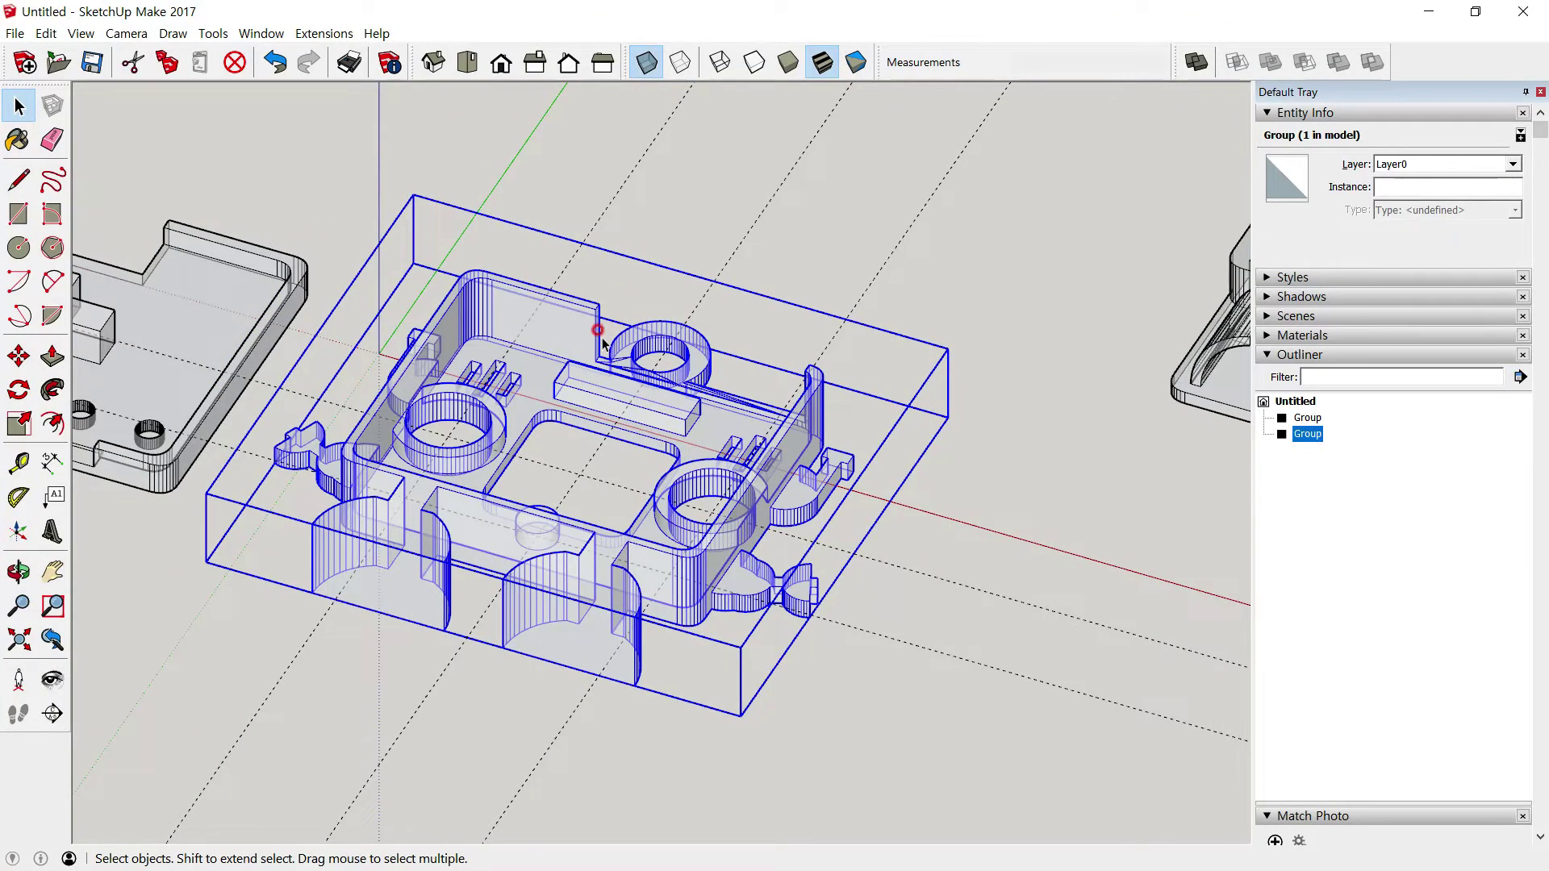
left_click(729, 198)
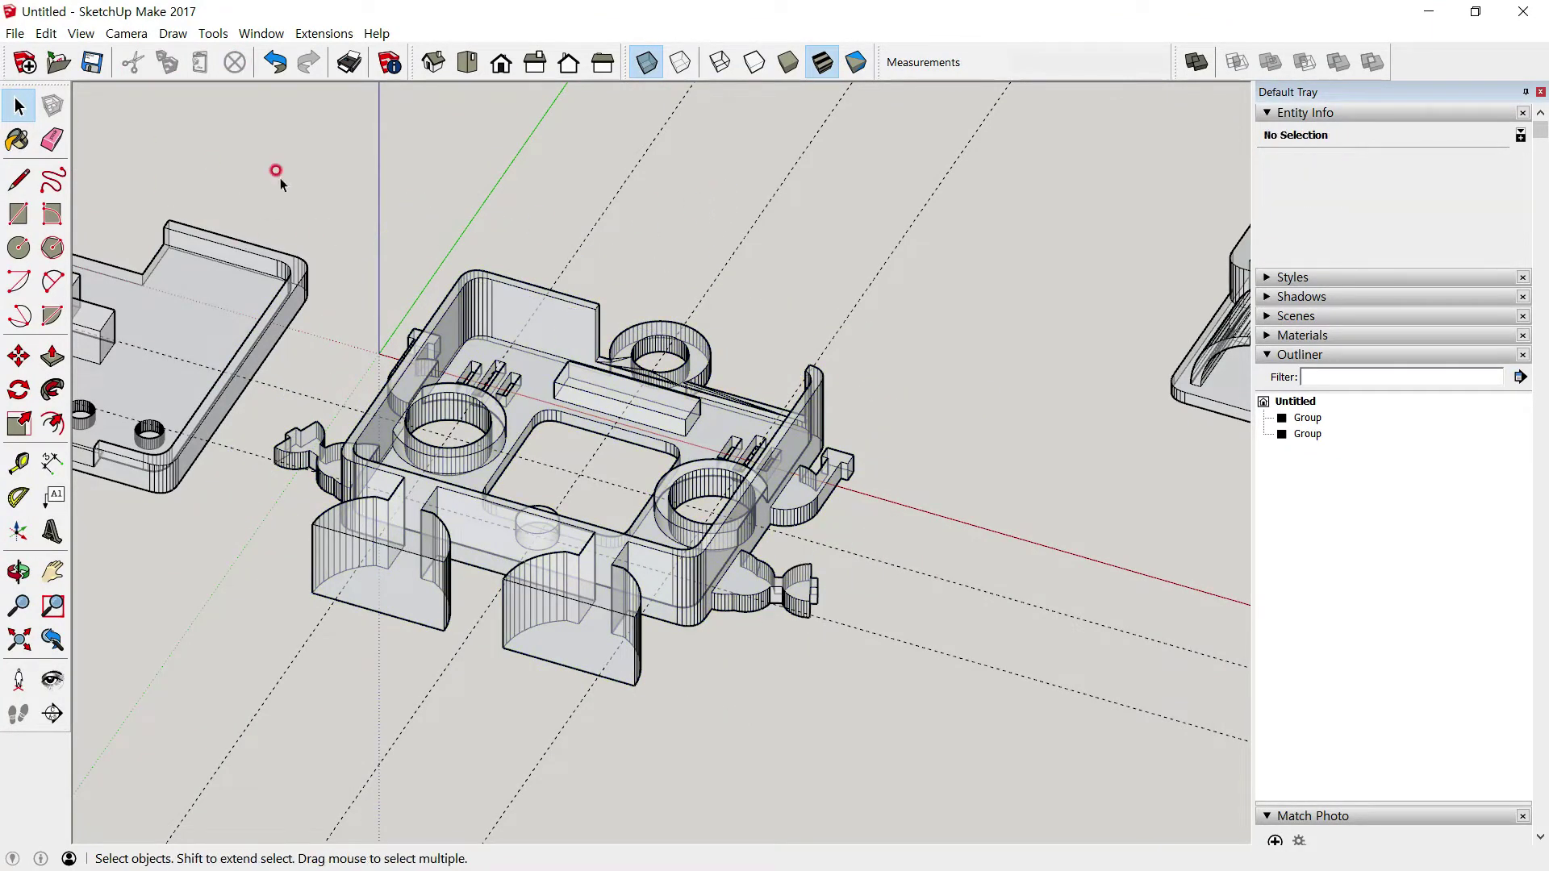
left_click(507, 339)
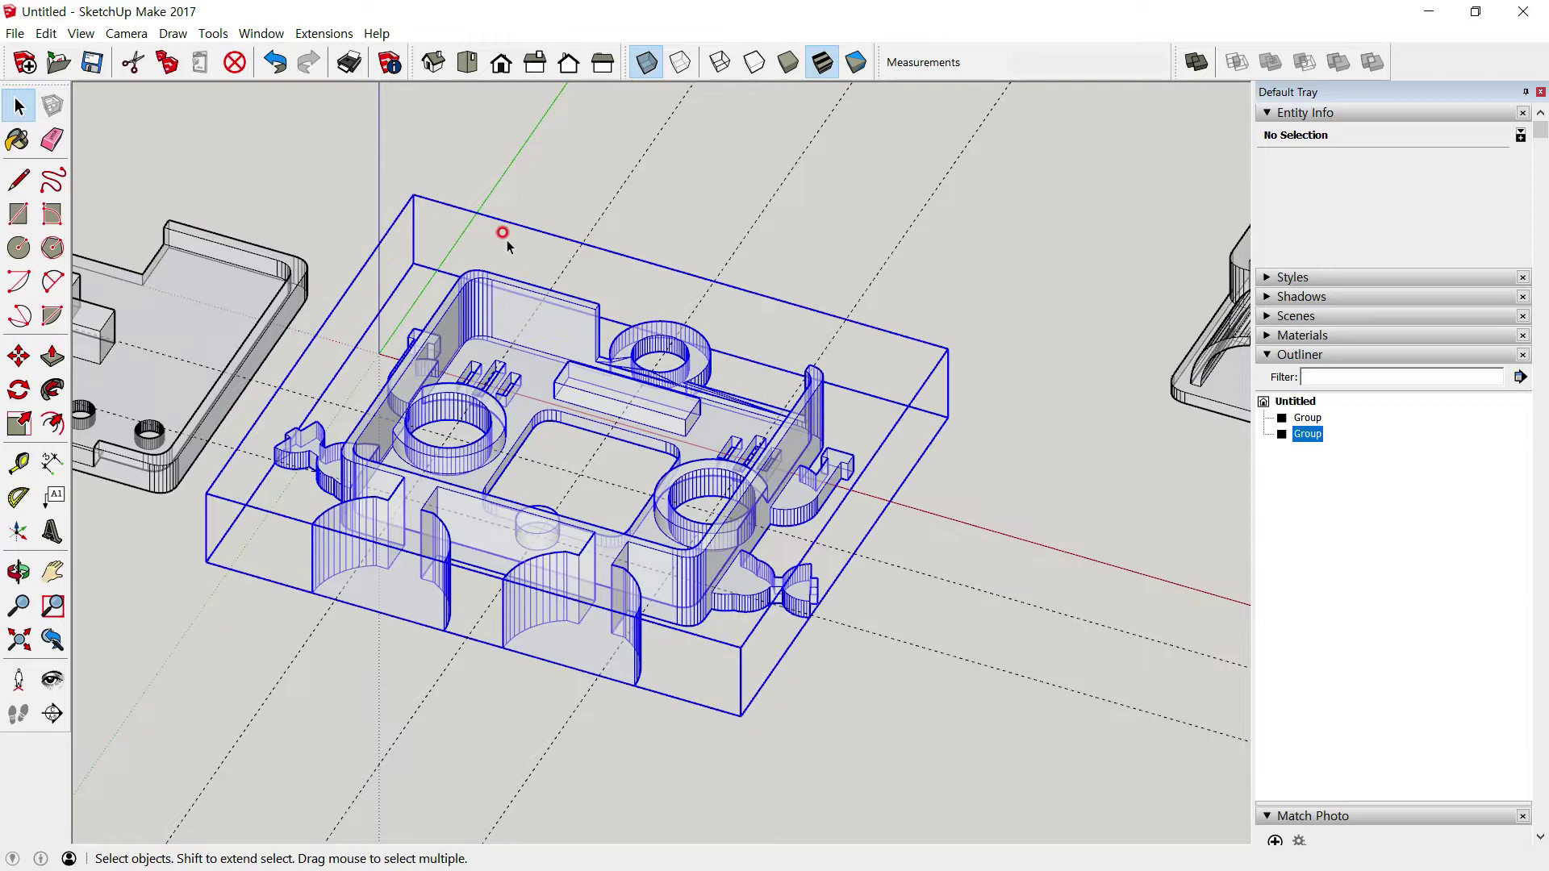
left_click(647, 62)
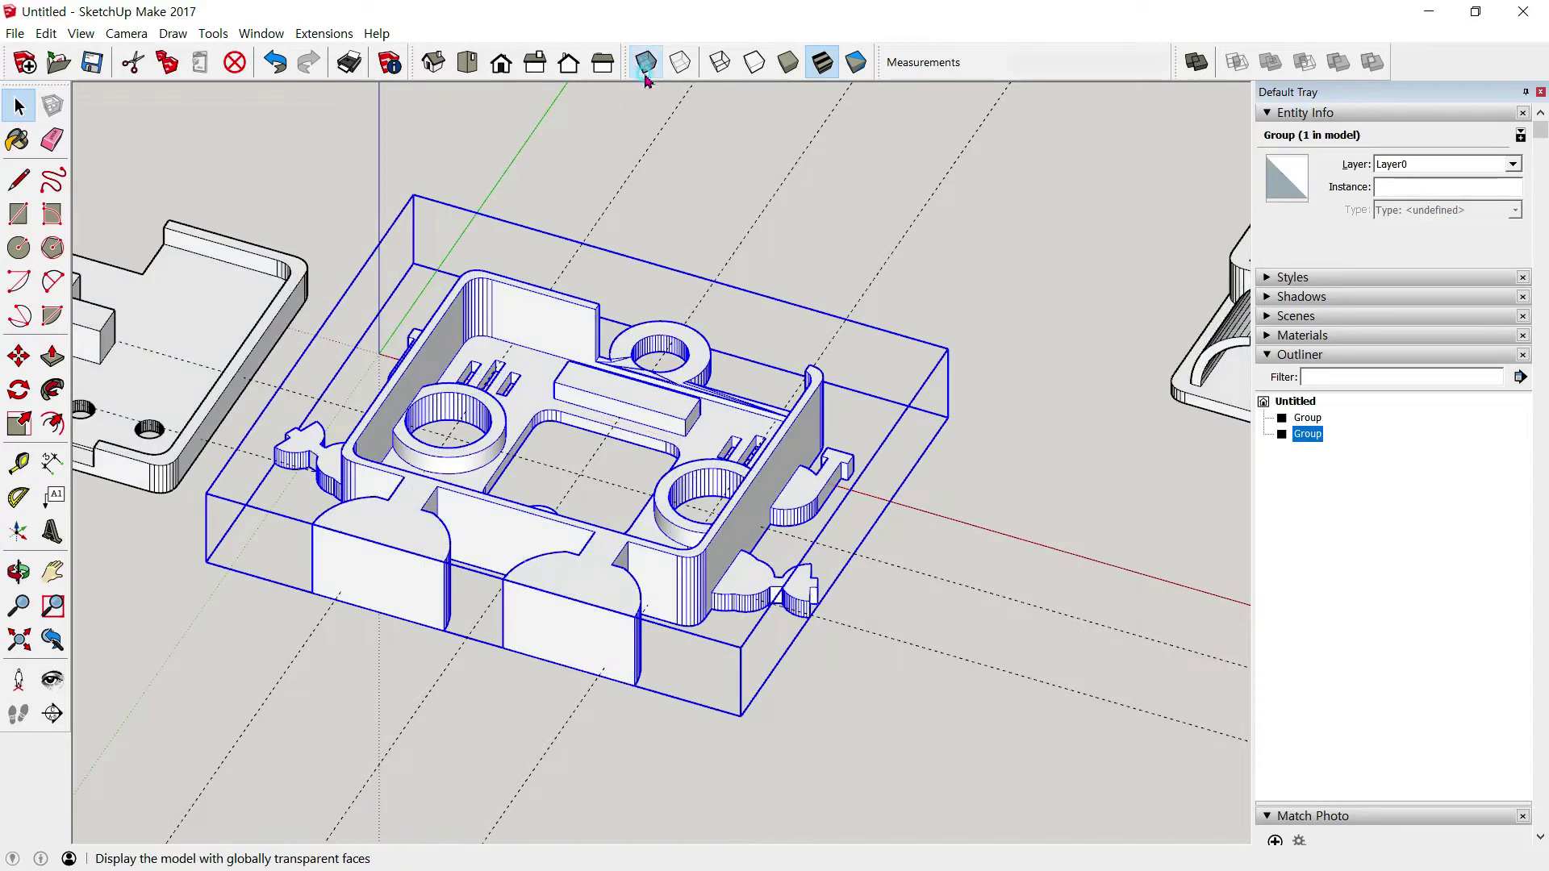
right_click(556, 347)
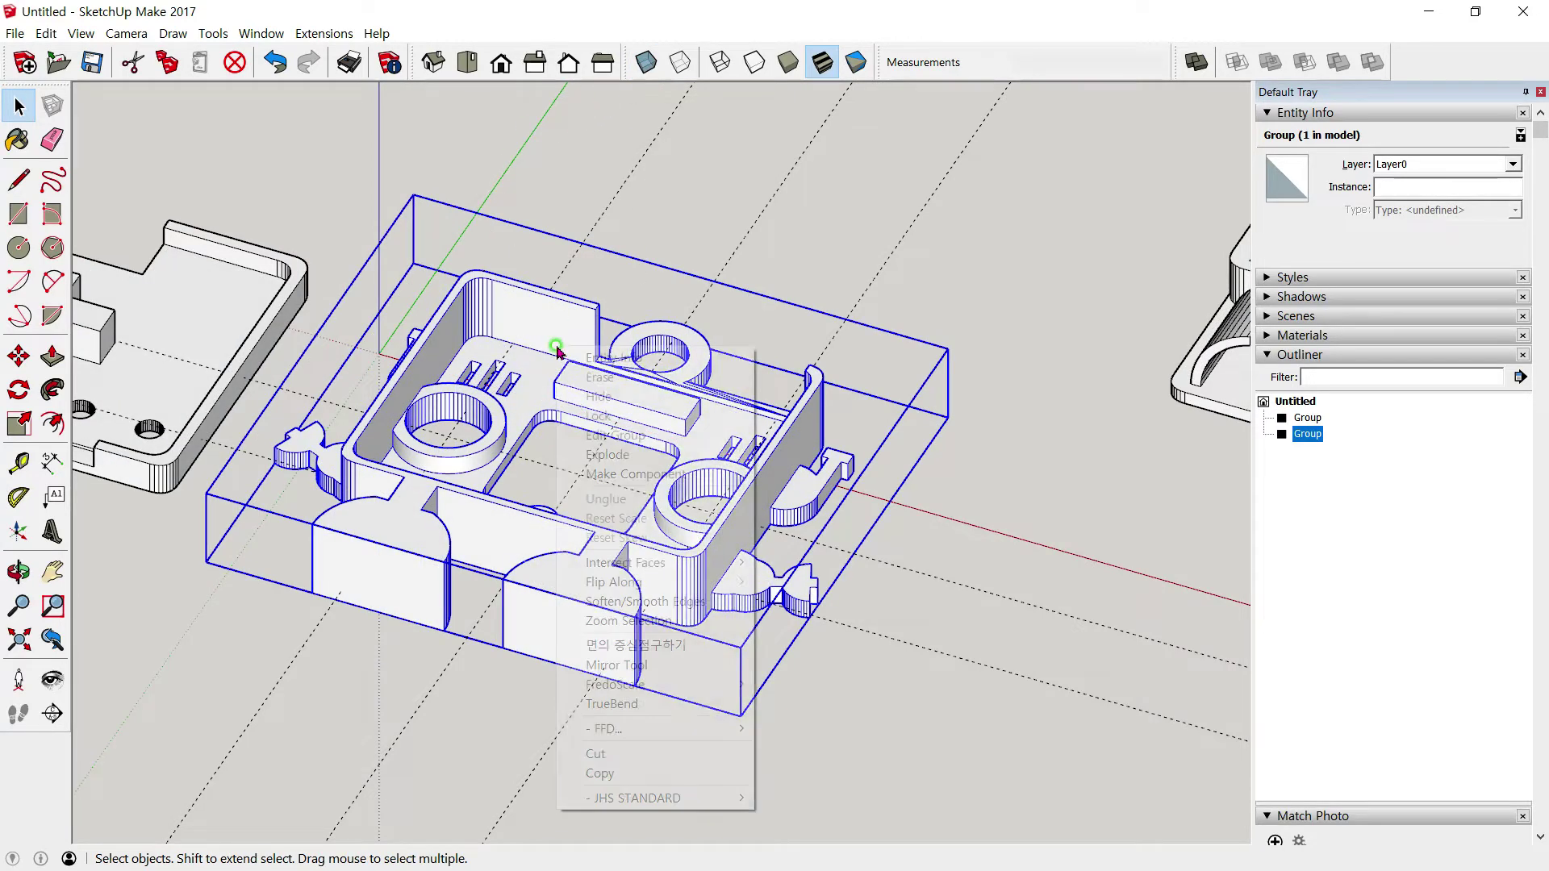
left_click(523, 206)
left_click(489, 287)
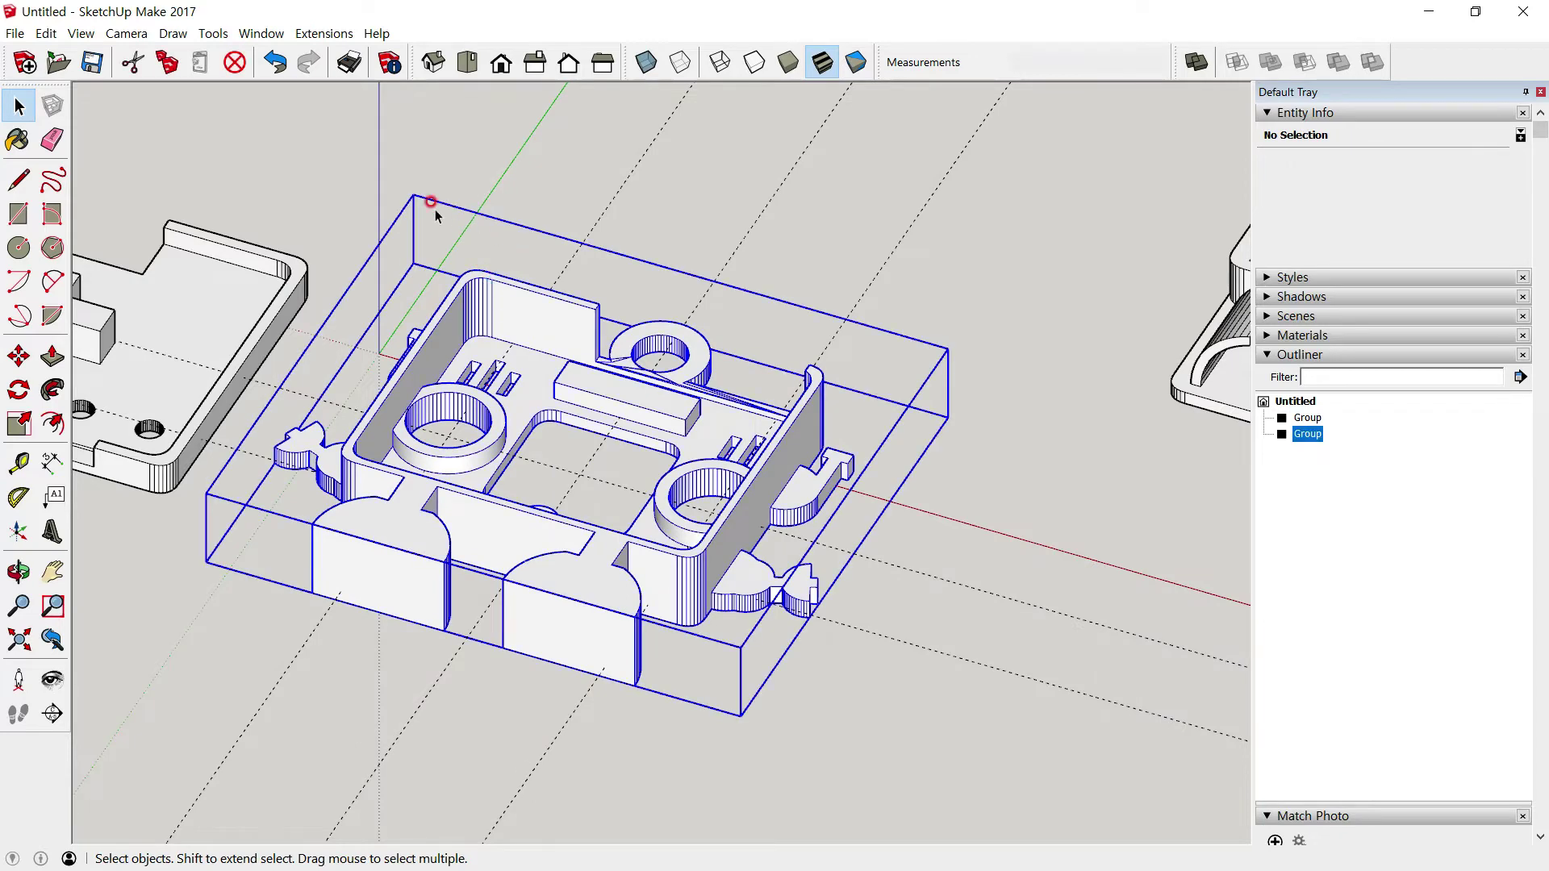
Export the selected body as a binary millimetre STL named 111 in Downloads, then minimise SketchUp
left_click(12, 33)
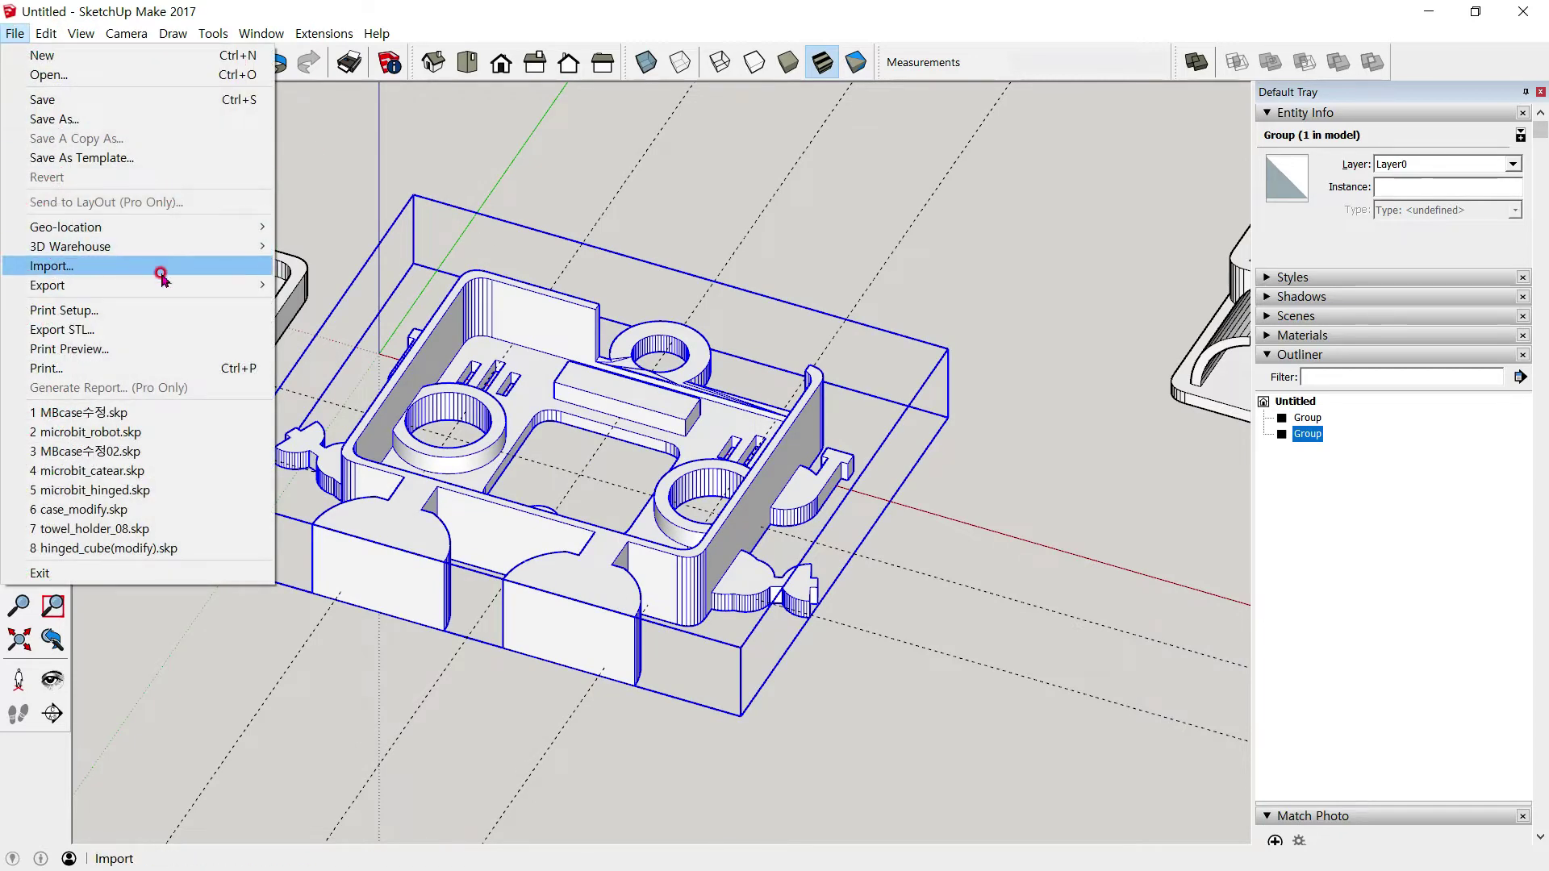
left_click(167, 330)
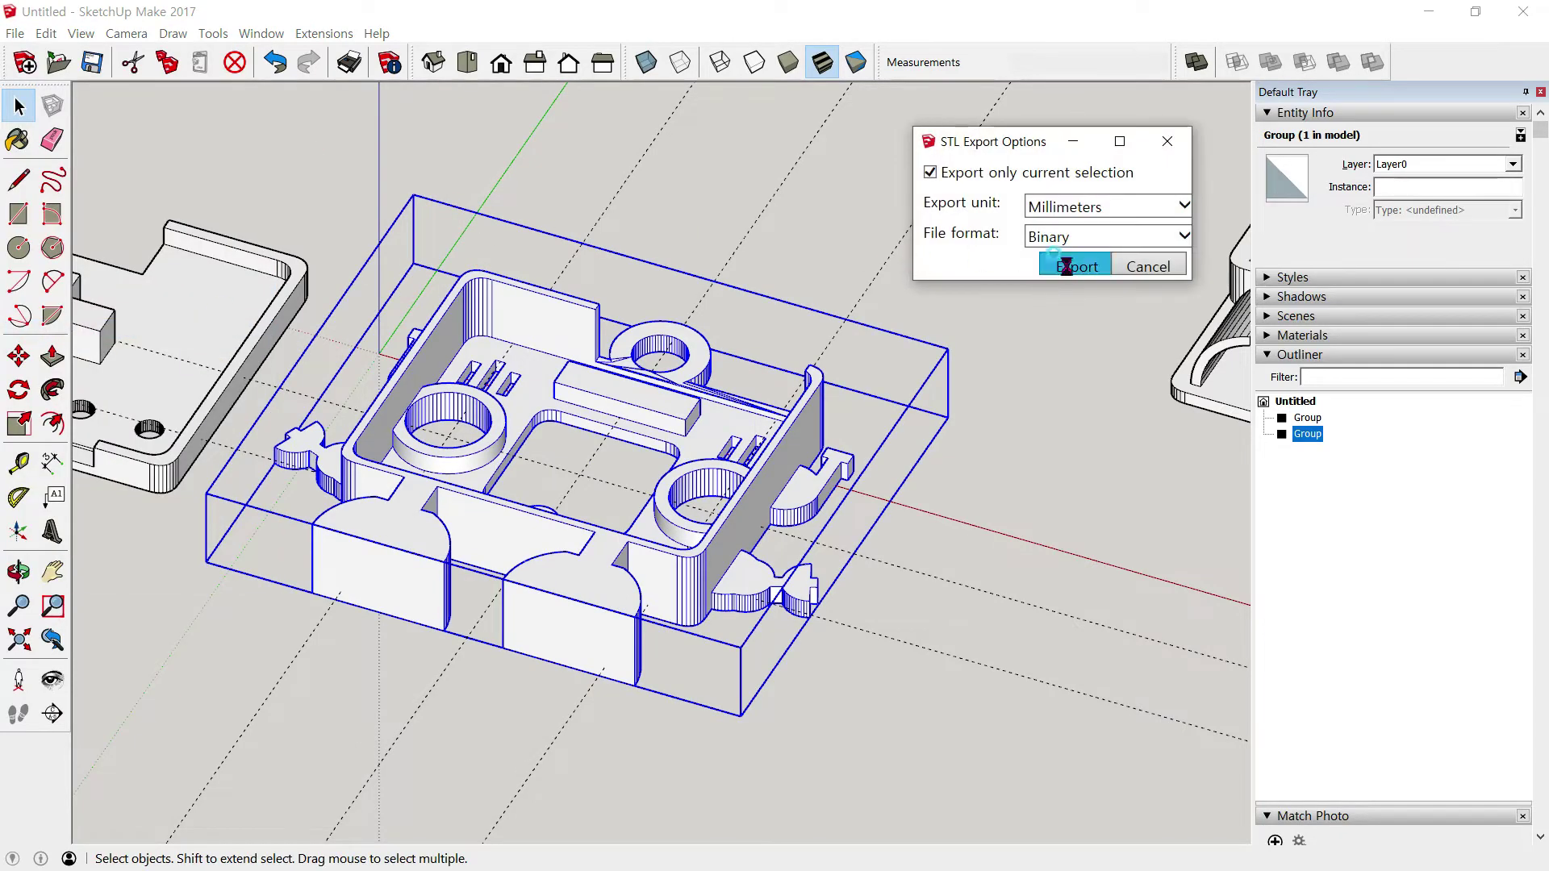
left_click(1066, 266)
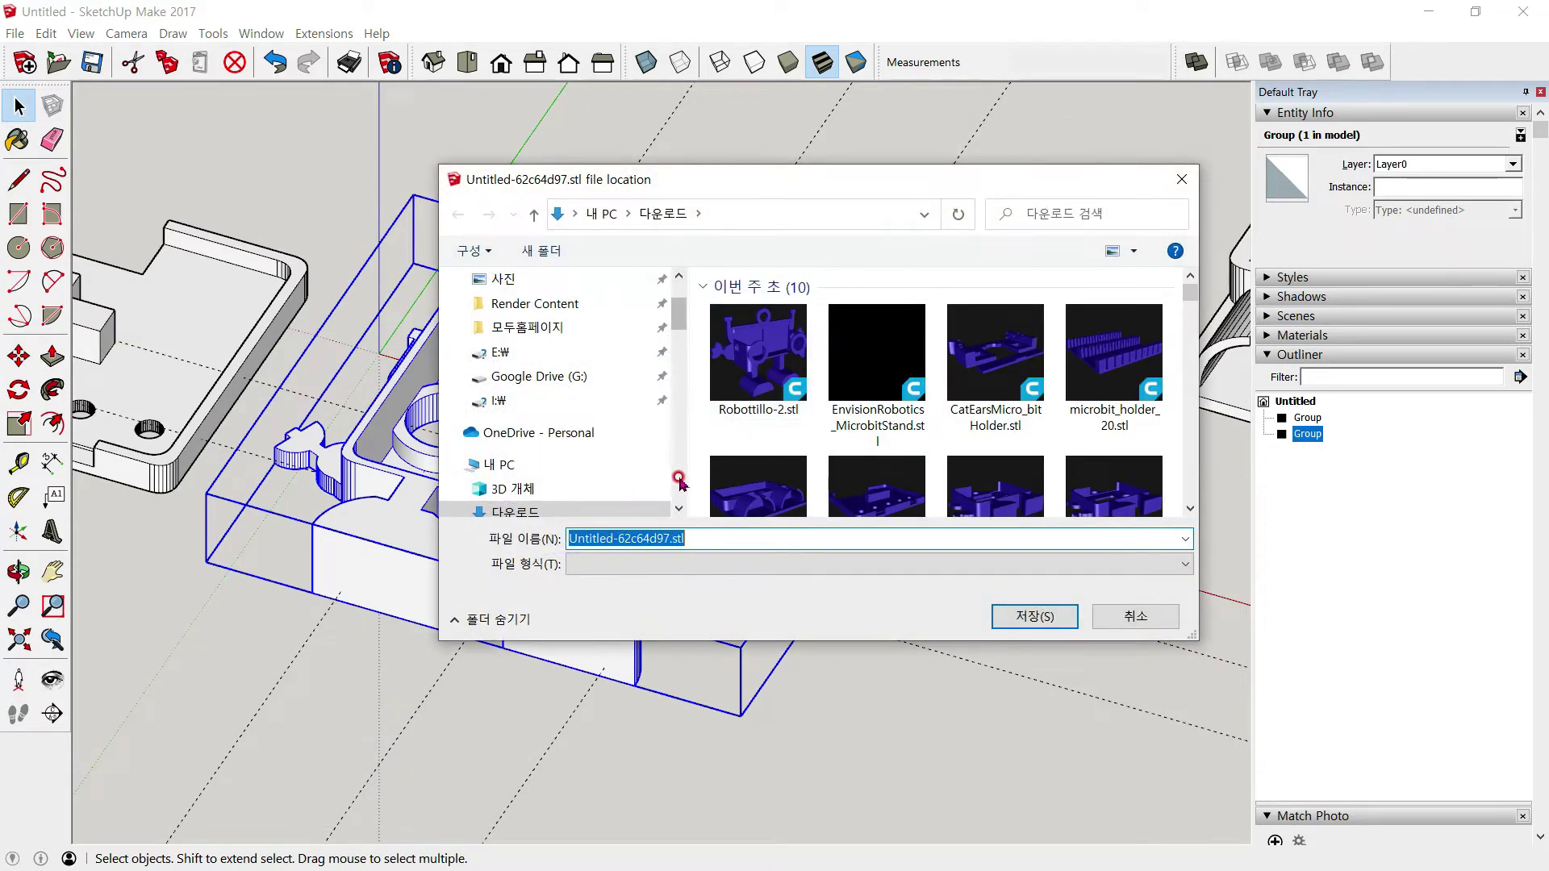
type("111")
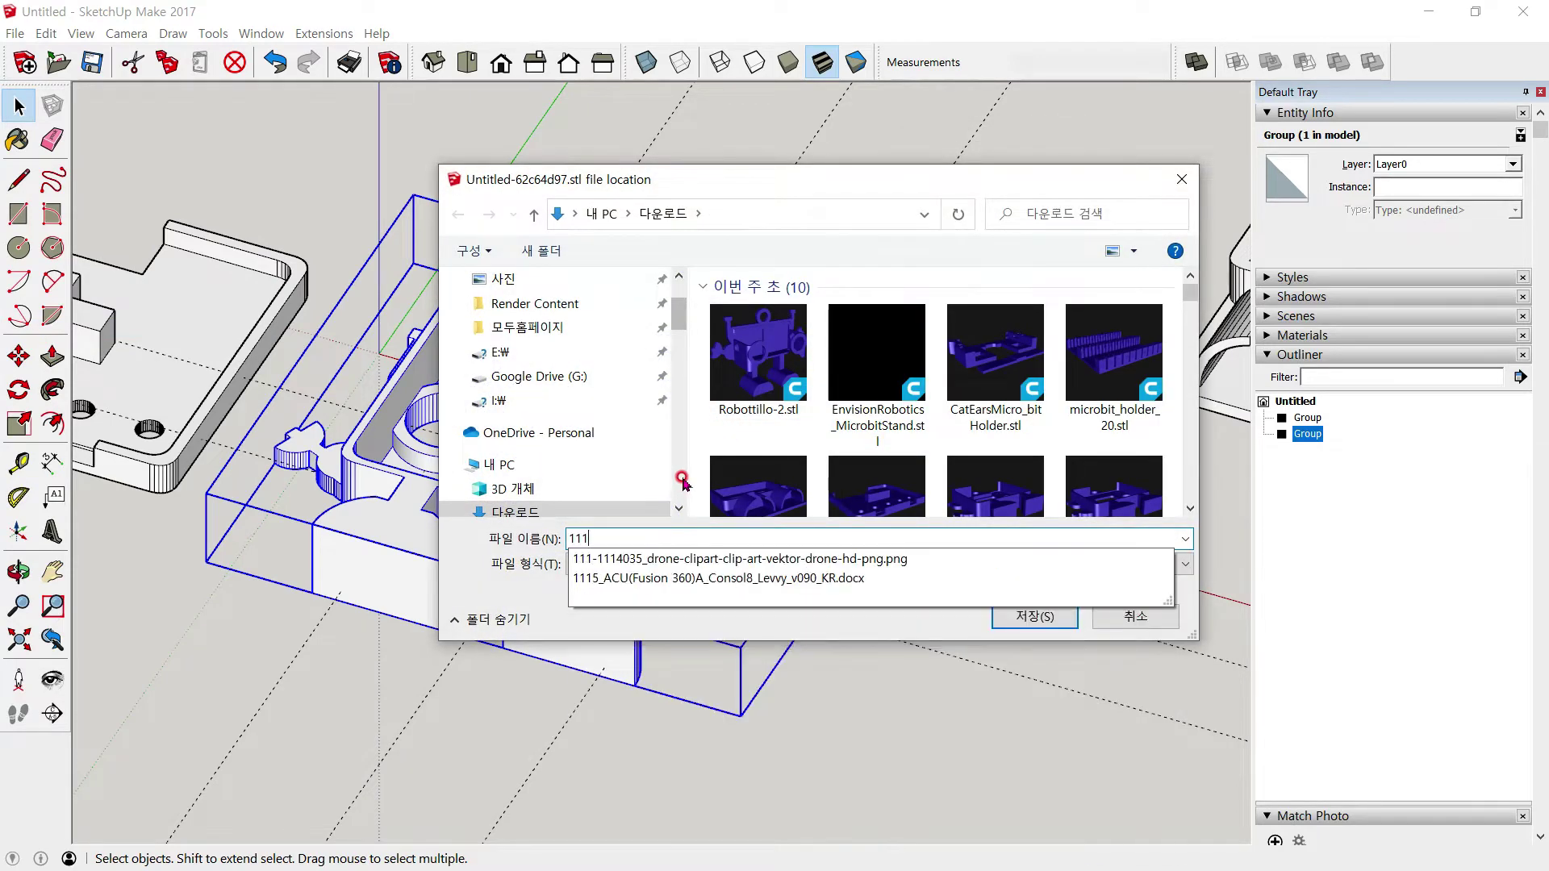
left_click(786, 628)
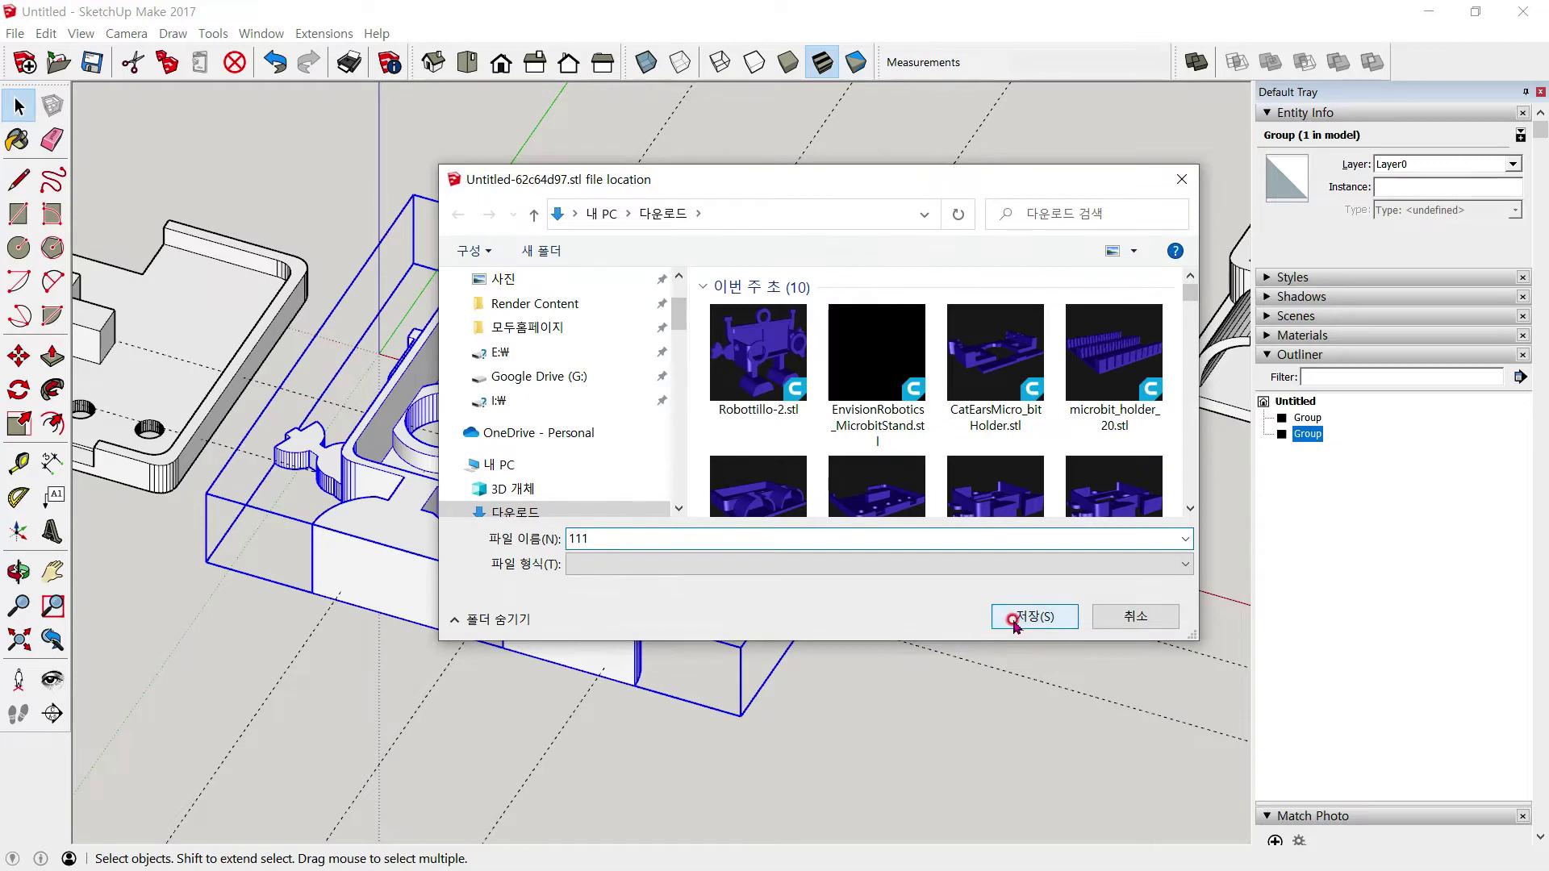
left_click(1014, 621)
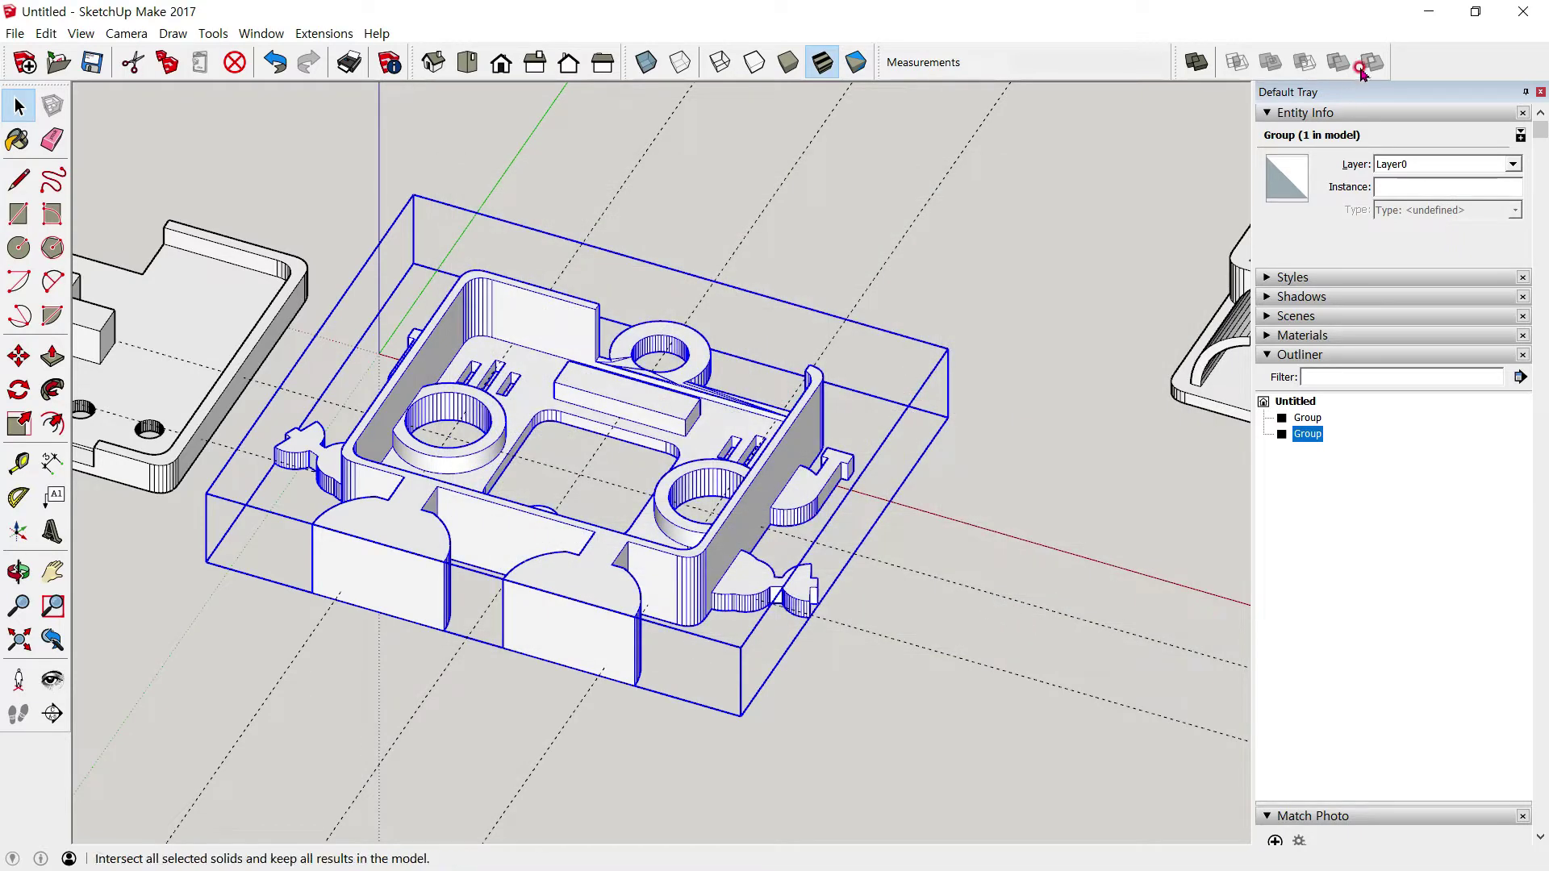
left_click(1429, 11)
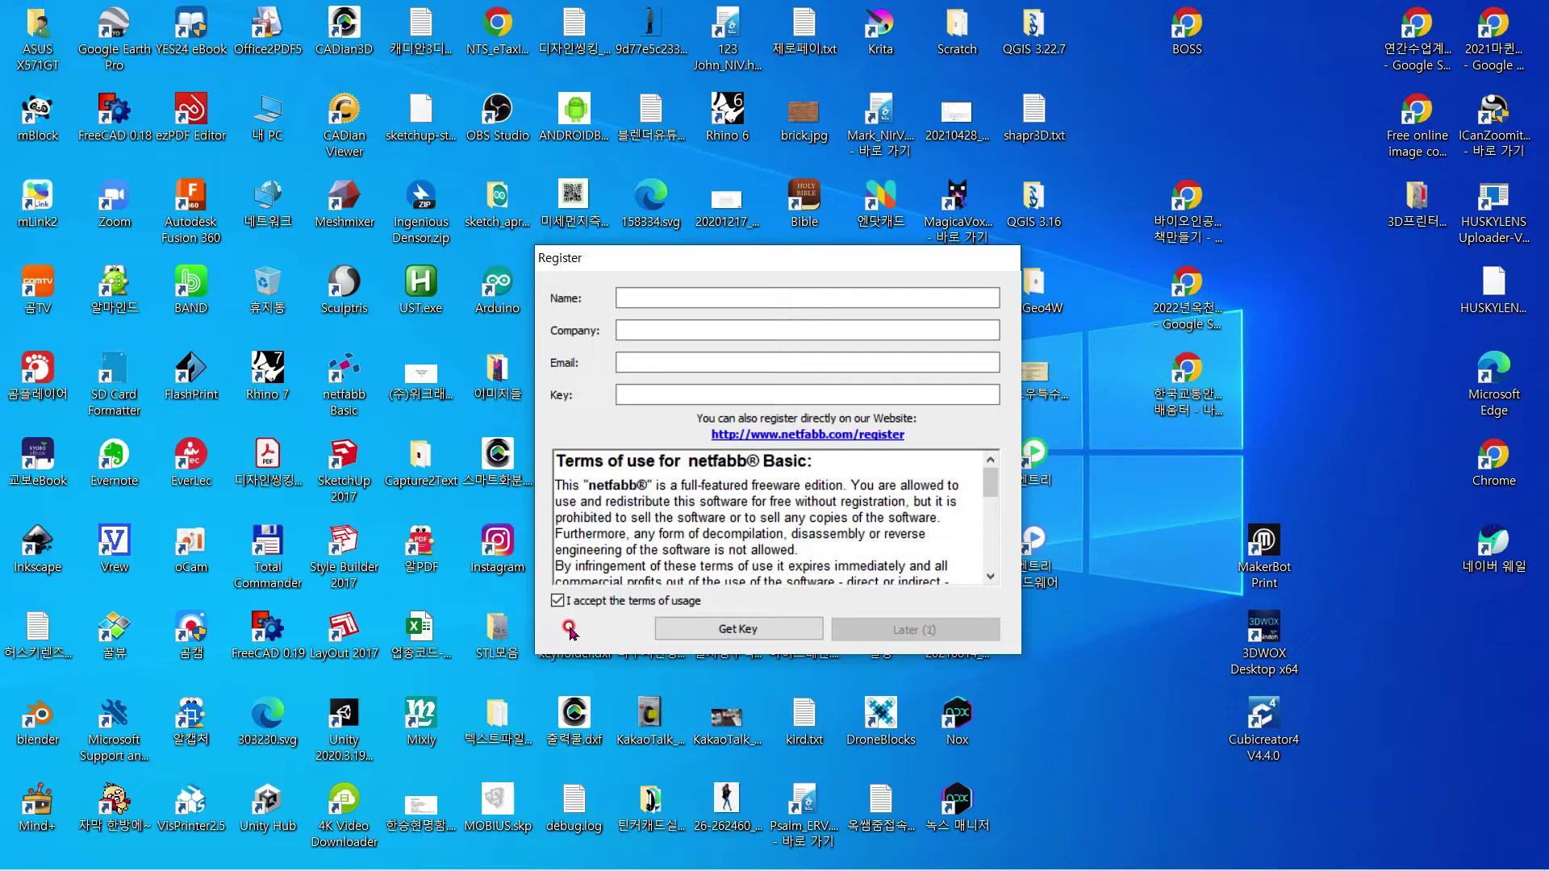
Skip netfabb registration and load 111.stl from the Downloads folder
left_click(886, 631)
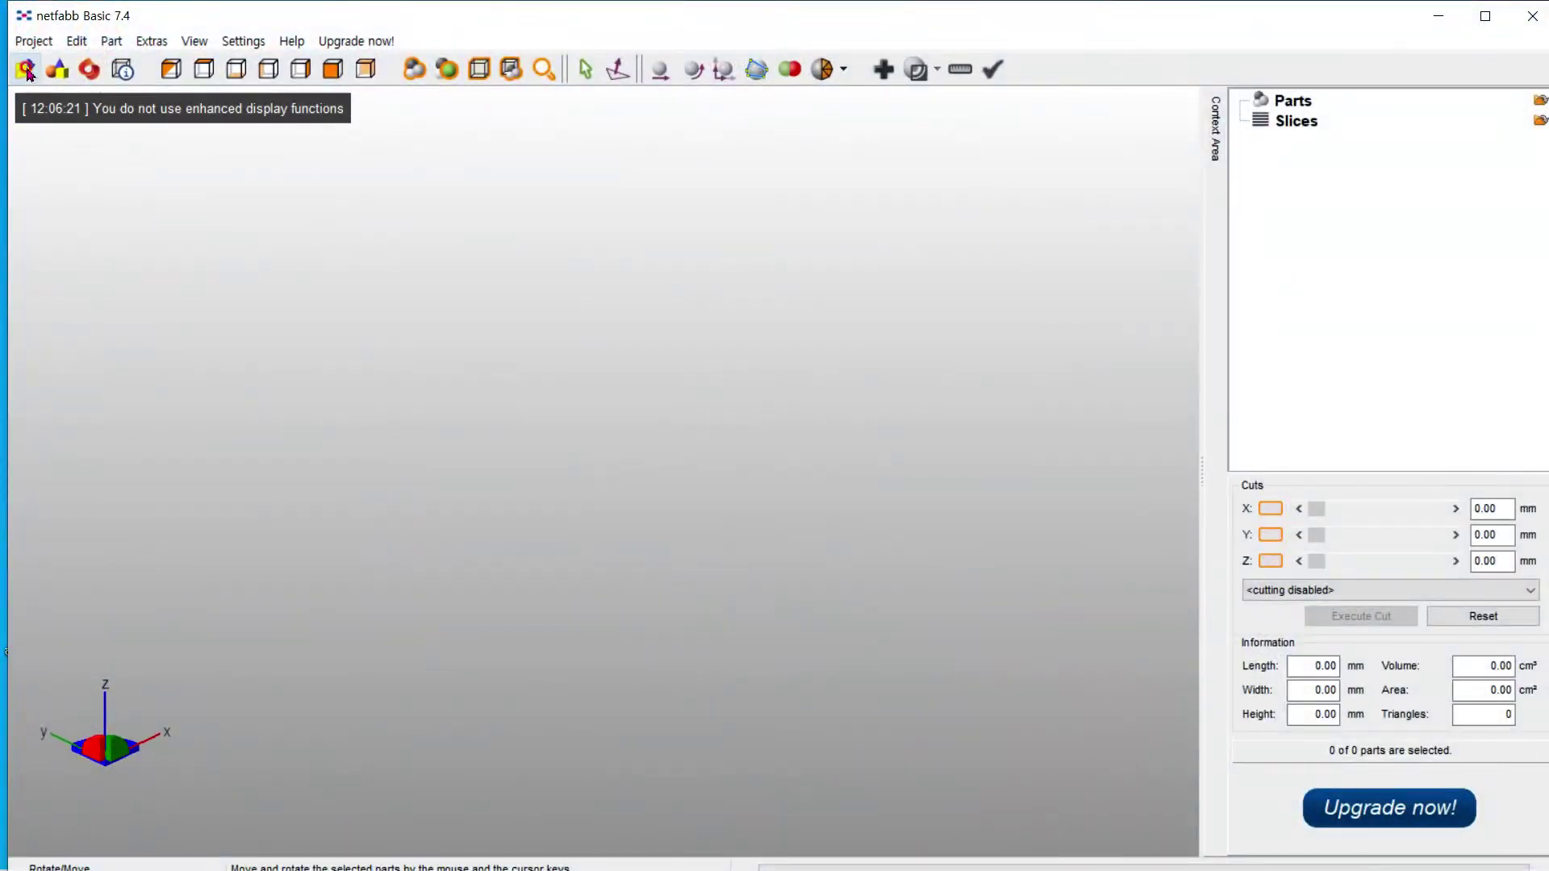
left_click(26, 71)
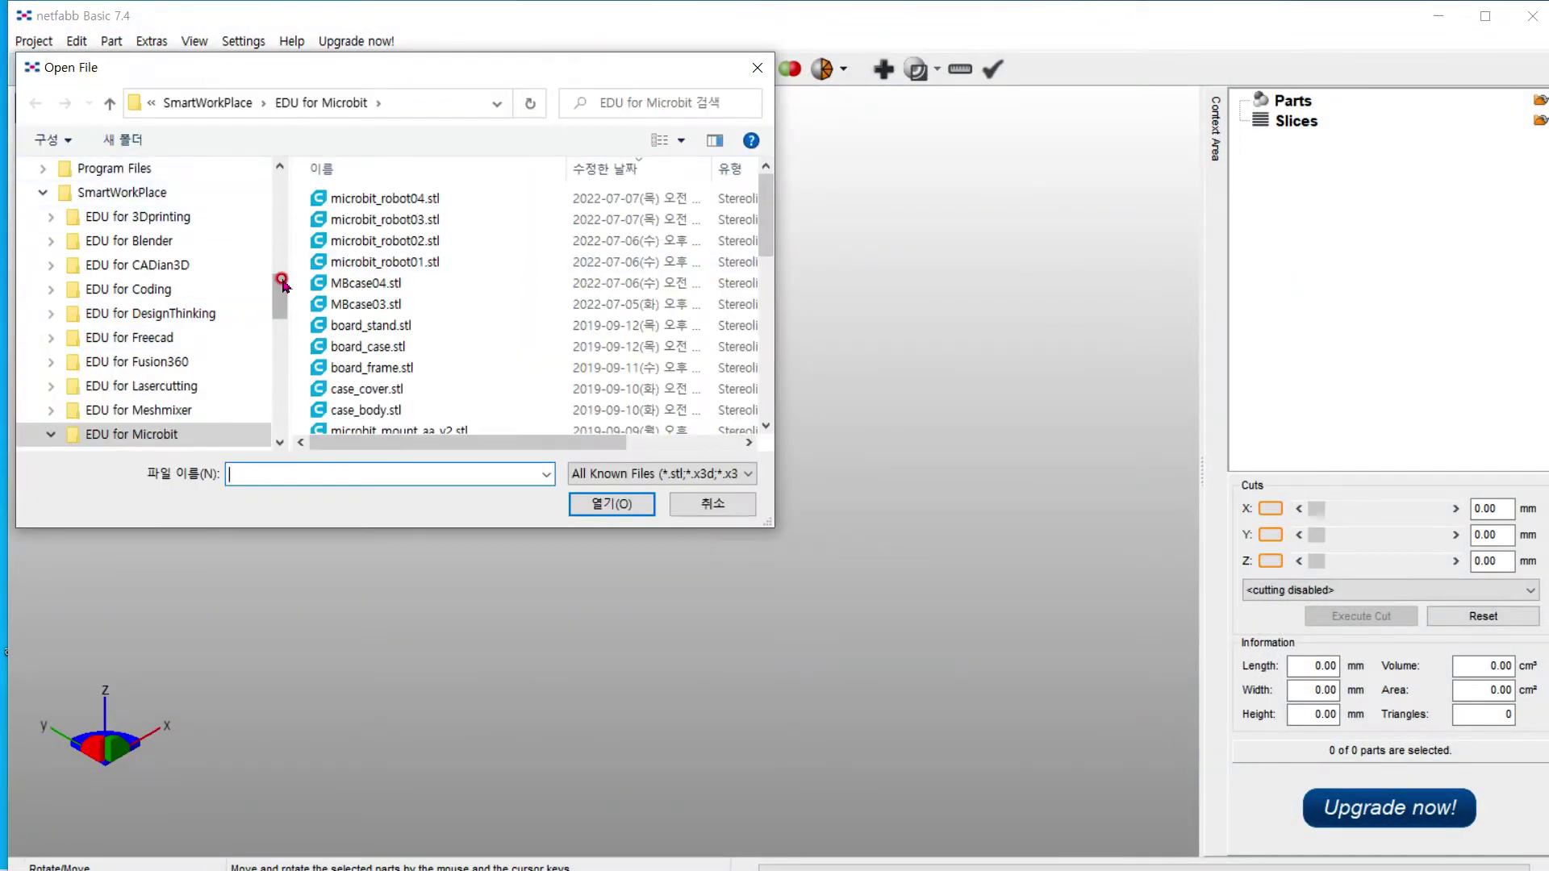
left_click_drag(282, 282, 280, 173)
left_click(158, 234)
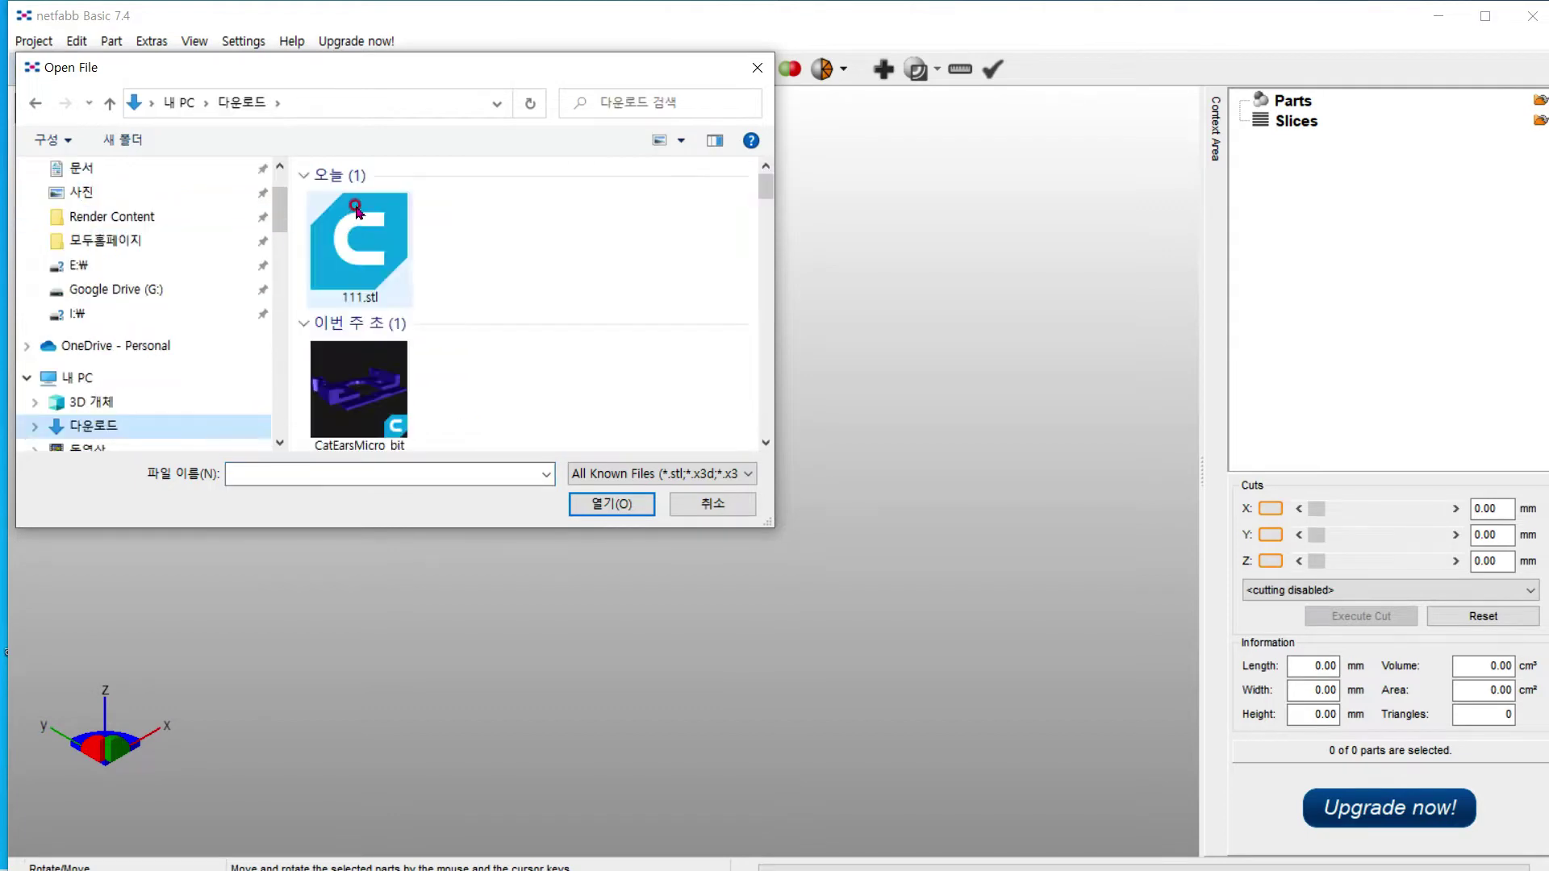
left_click(356, 208)
left_click(598, 504)
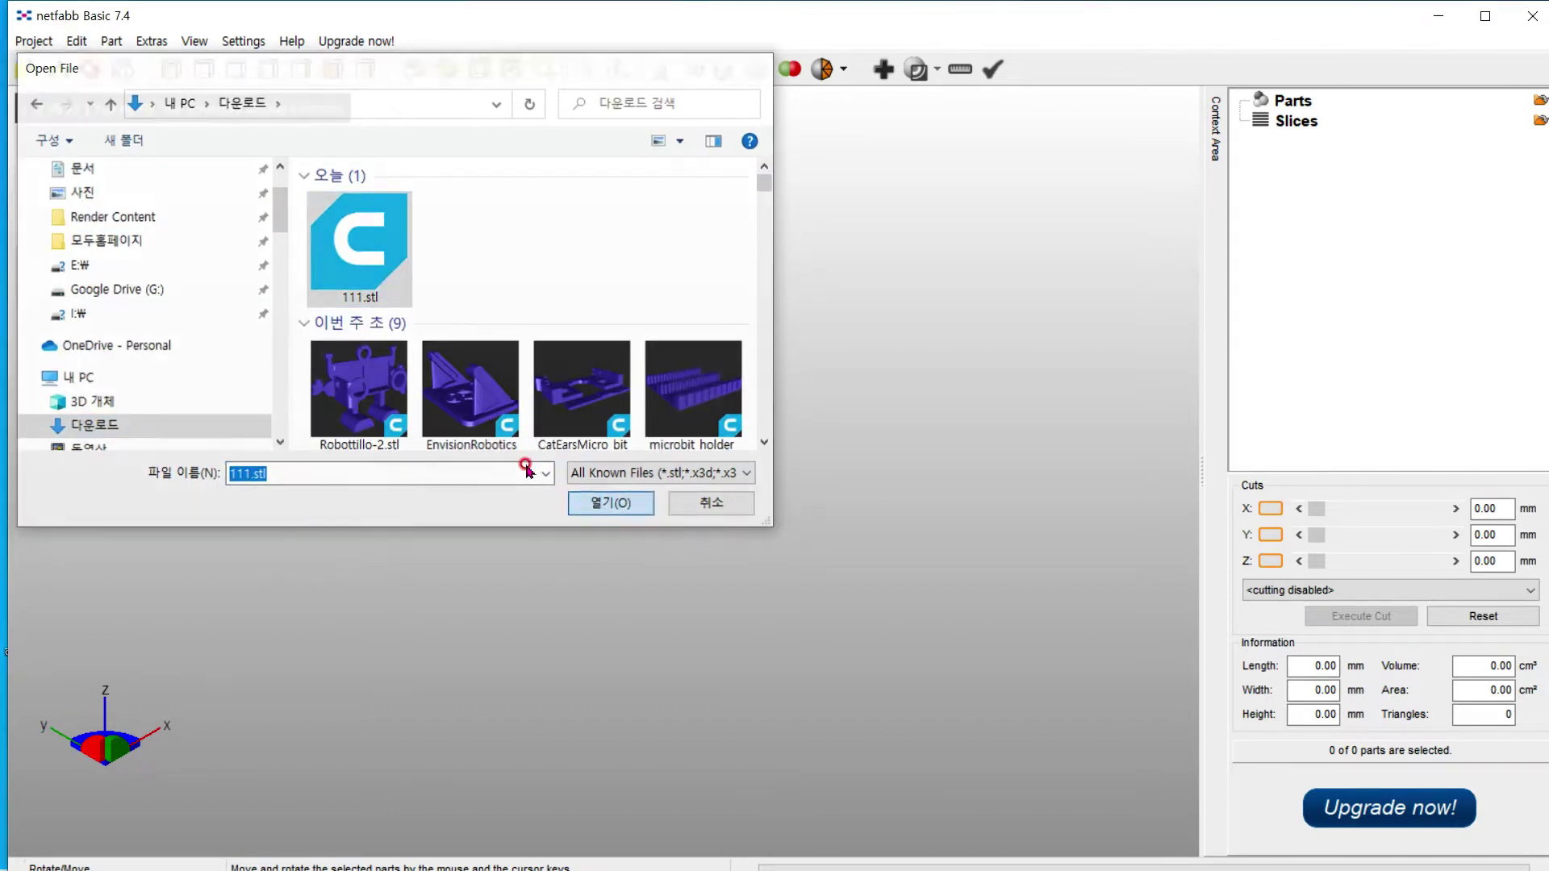
Add a Part Repair step and orbit the mesh to inspect its 3 holes and 3 shells
left_click(883, 70)
scroll(746, 597, "up", 2)
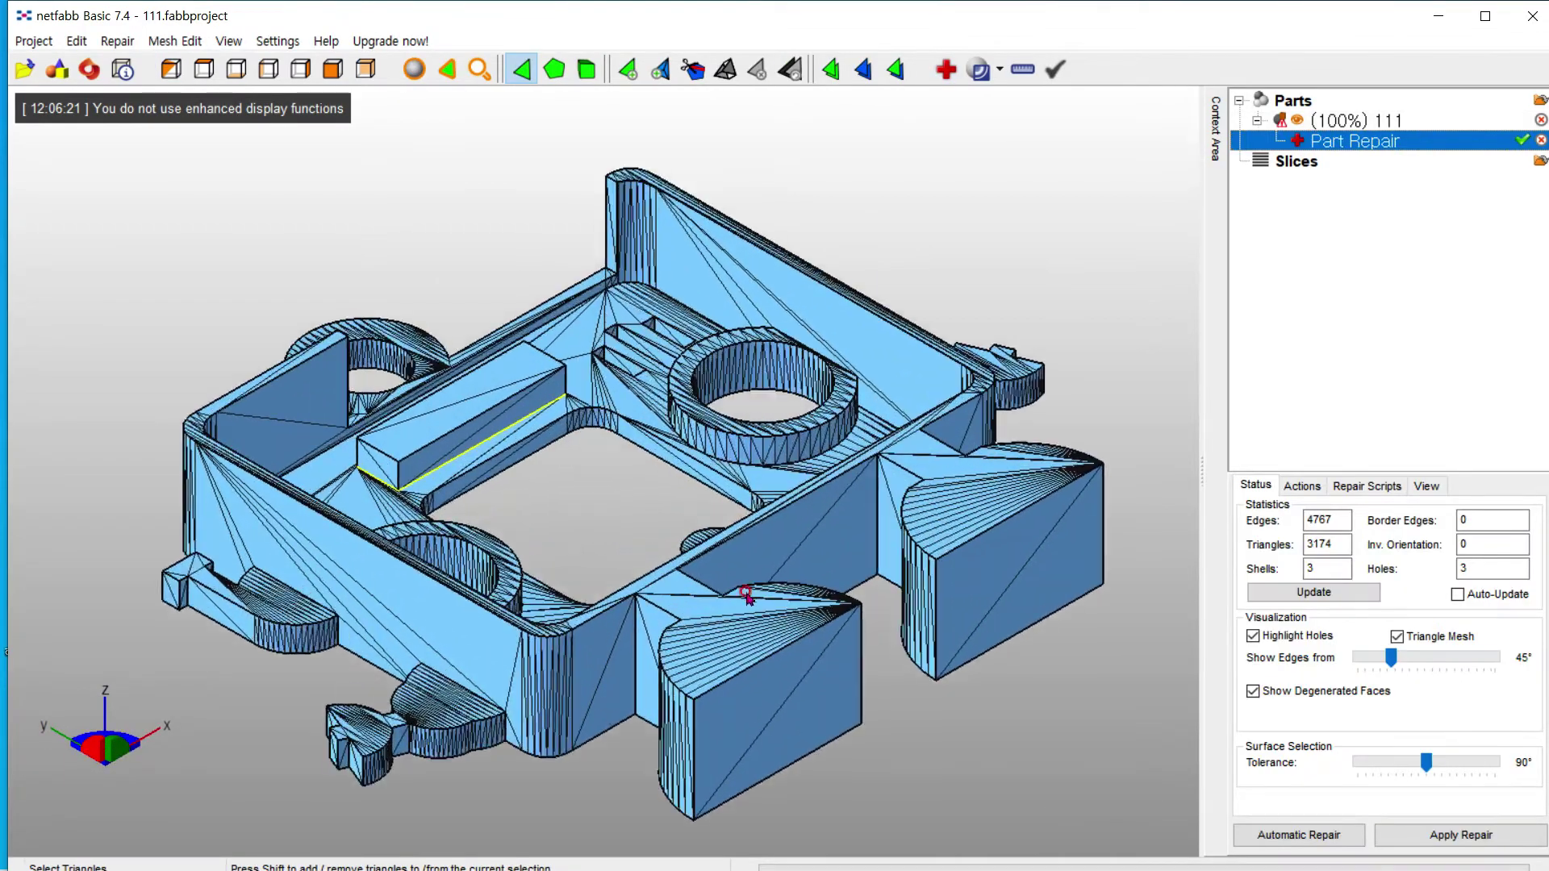
scroll(746, 597, "up", 1)
scroll(739, 525, "up", 1)
scroll(709, 484, "up", 2)
scroll(923, 466, "up", 2)
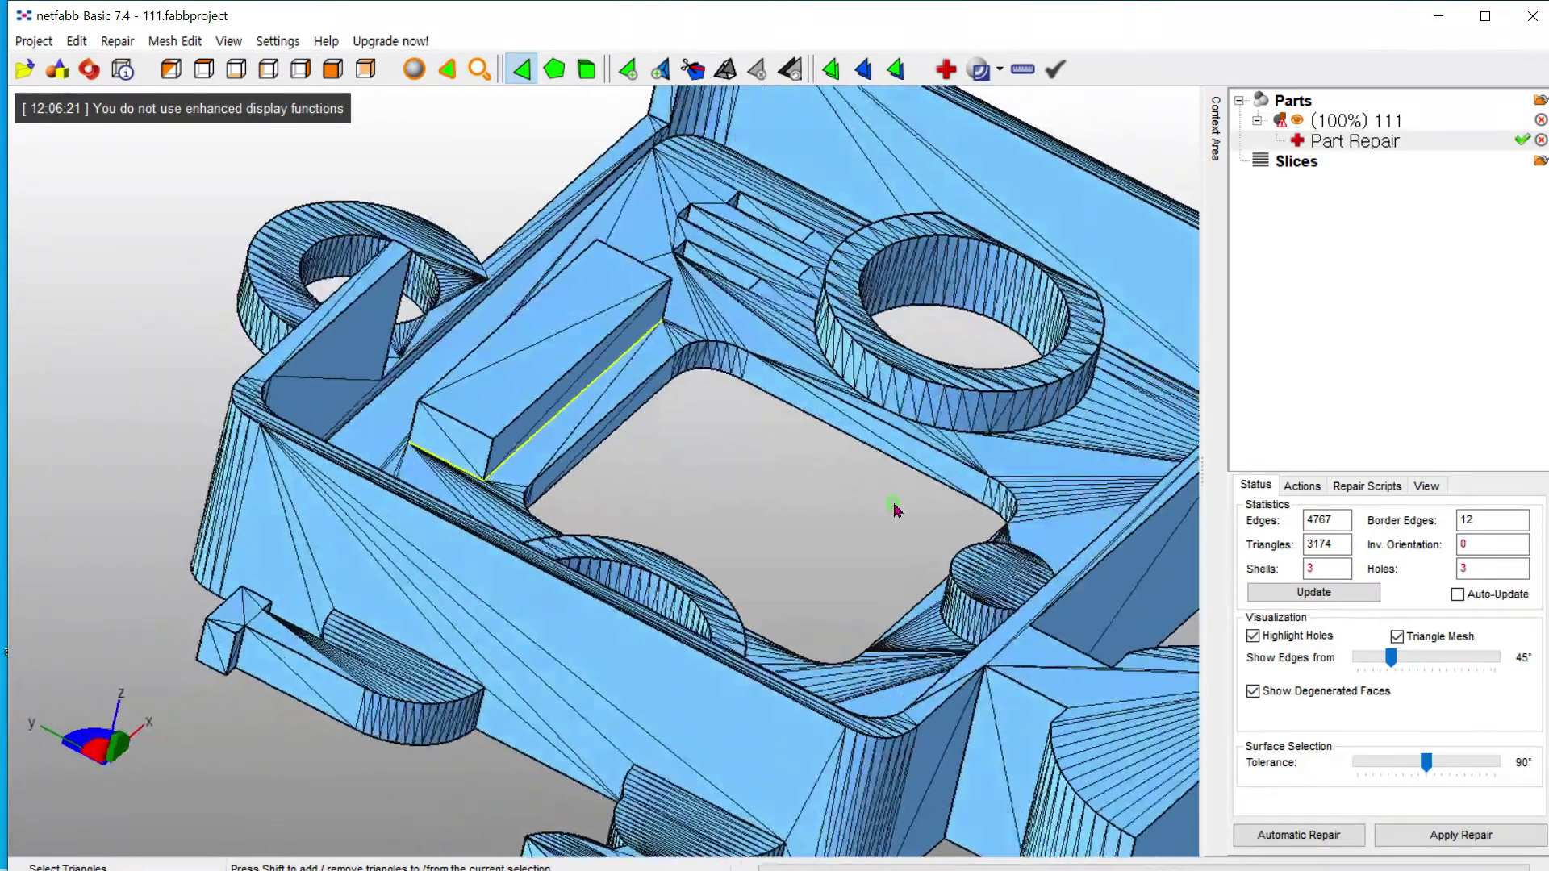
mouse_move(894, 508)
right_mouse_down()
mouse_move(1030, 571)
mouse_move(752, 579)
right_mouse_up()
mouse_move(769, 668)
right_mouse_down()
mouse_move(574, 560)
mouse_move(460, 401)
mouse_move(360, 523)
mouse_move(760, 374)
right_mouse_up()
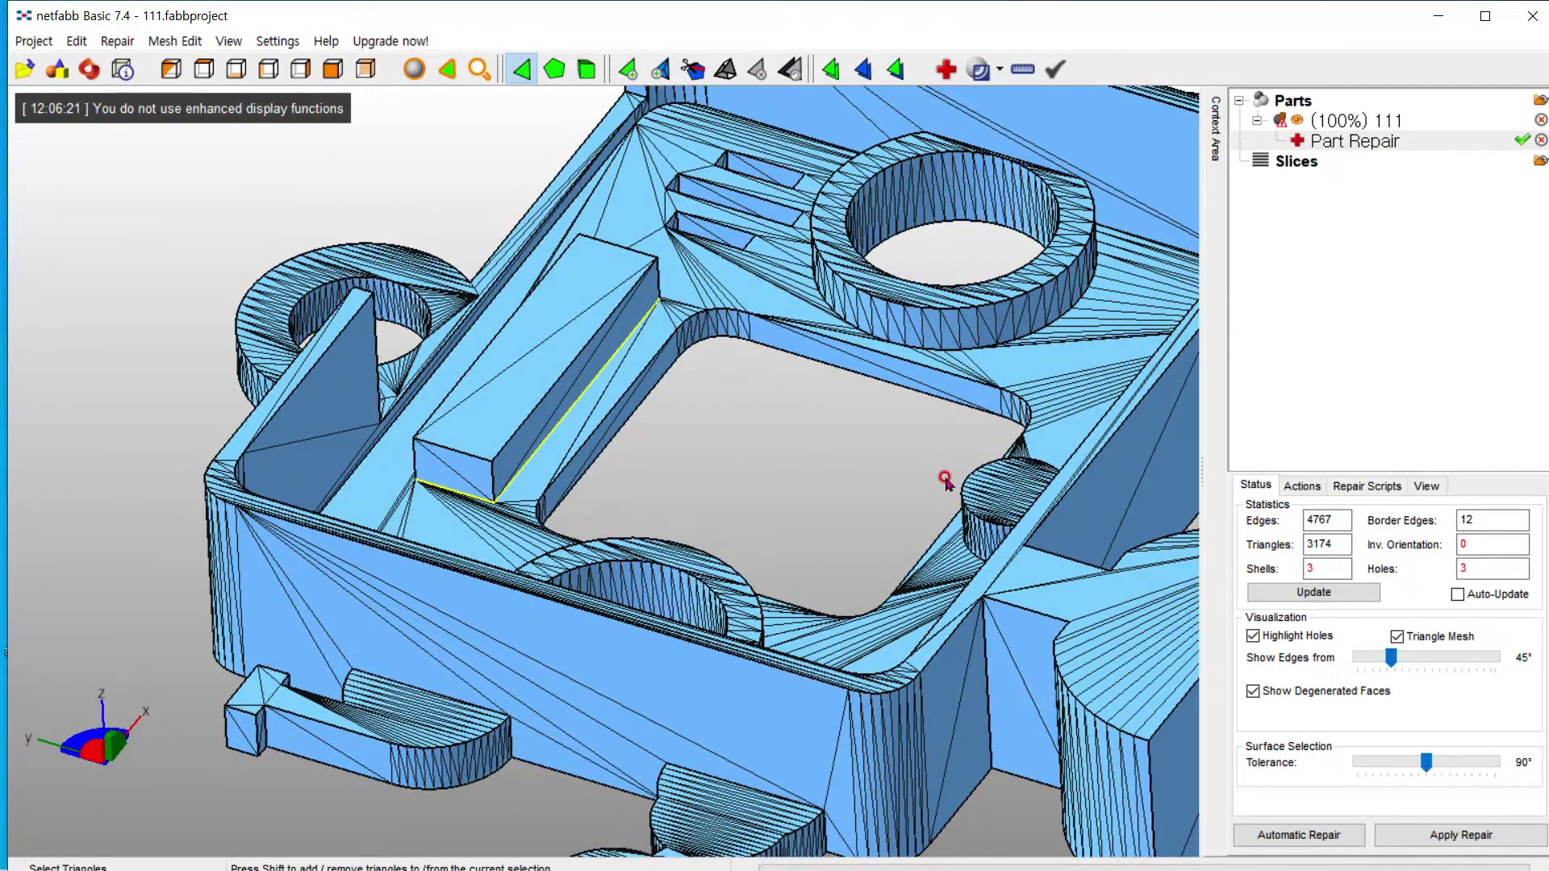
key("alt+Tab")
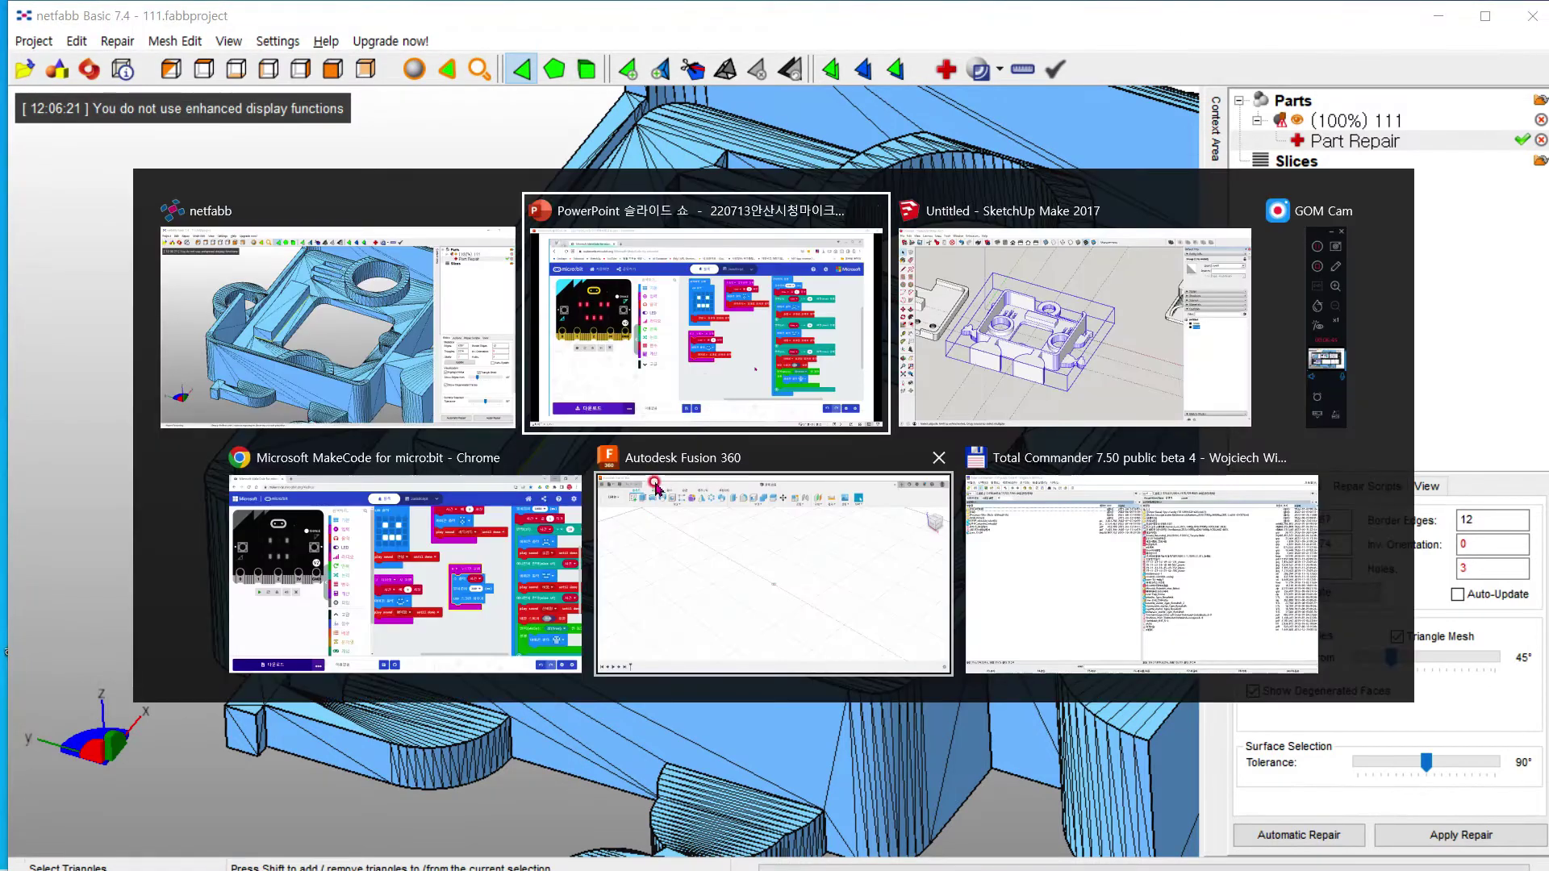
Back in SketchUp, explode the robot body group into loose geometry
left_click(985, 386)
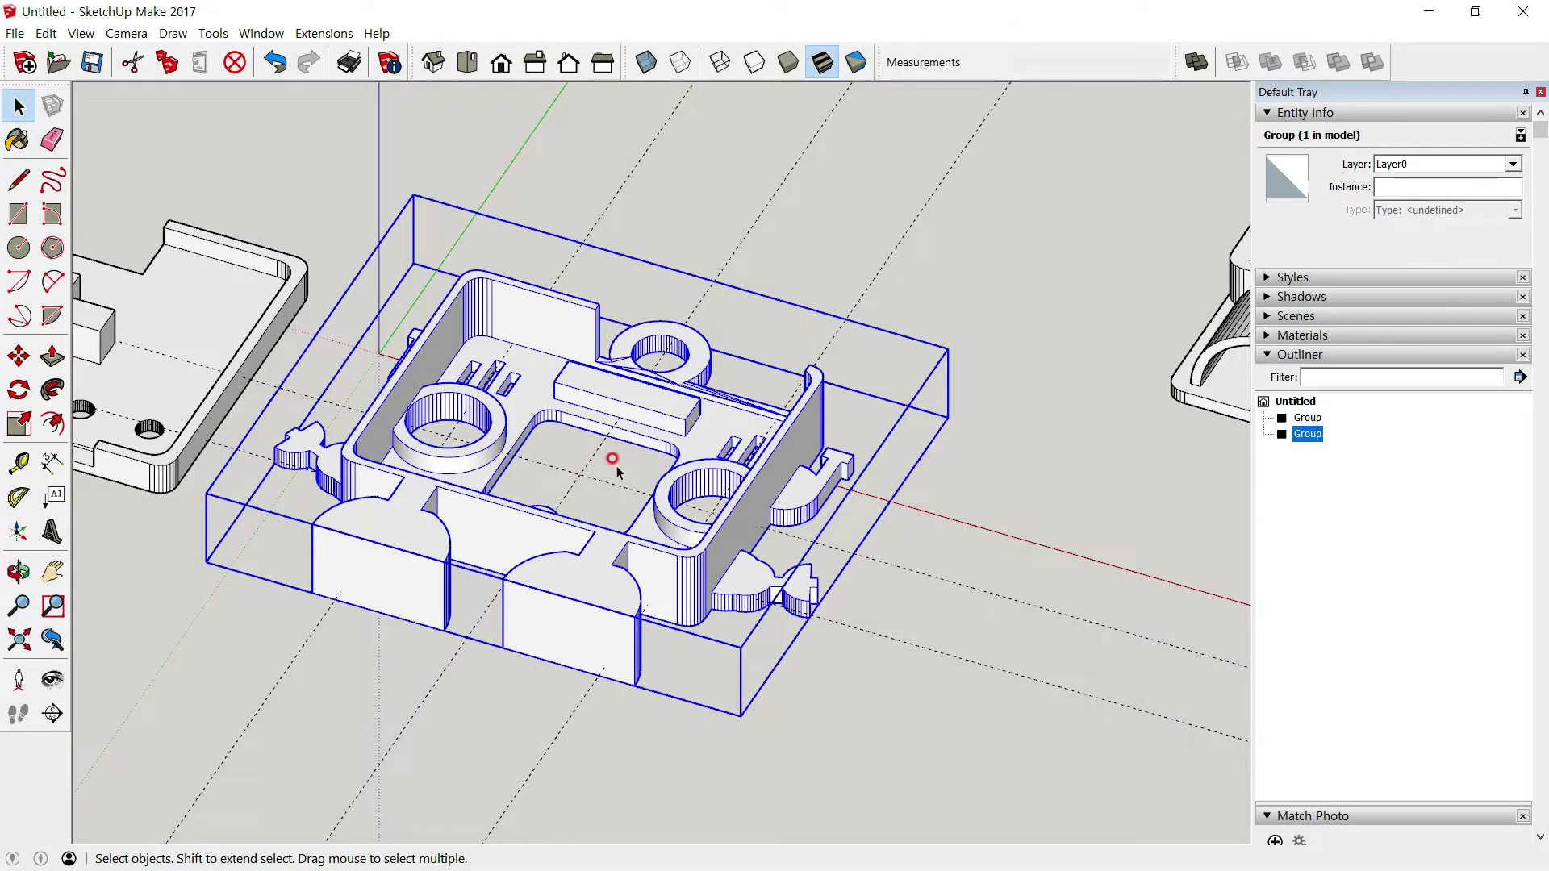
left_click(614, 467)
scroll(613, 466, "up", 3)
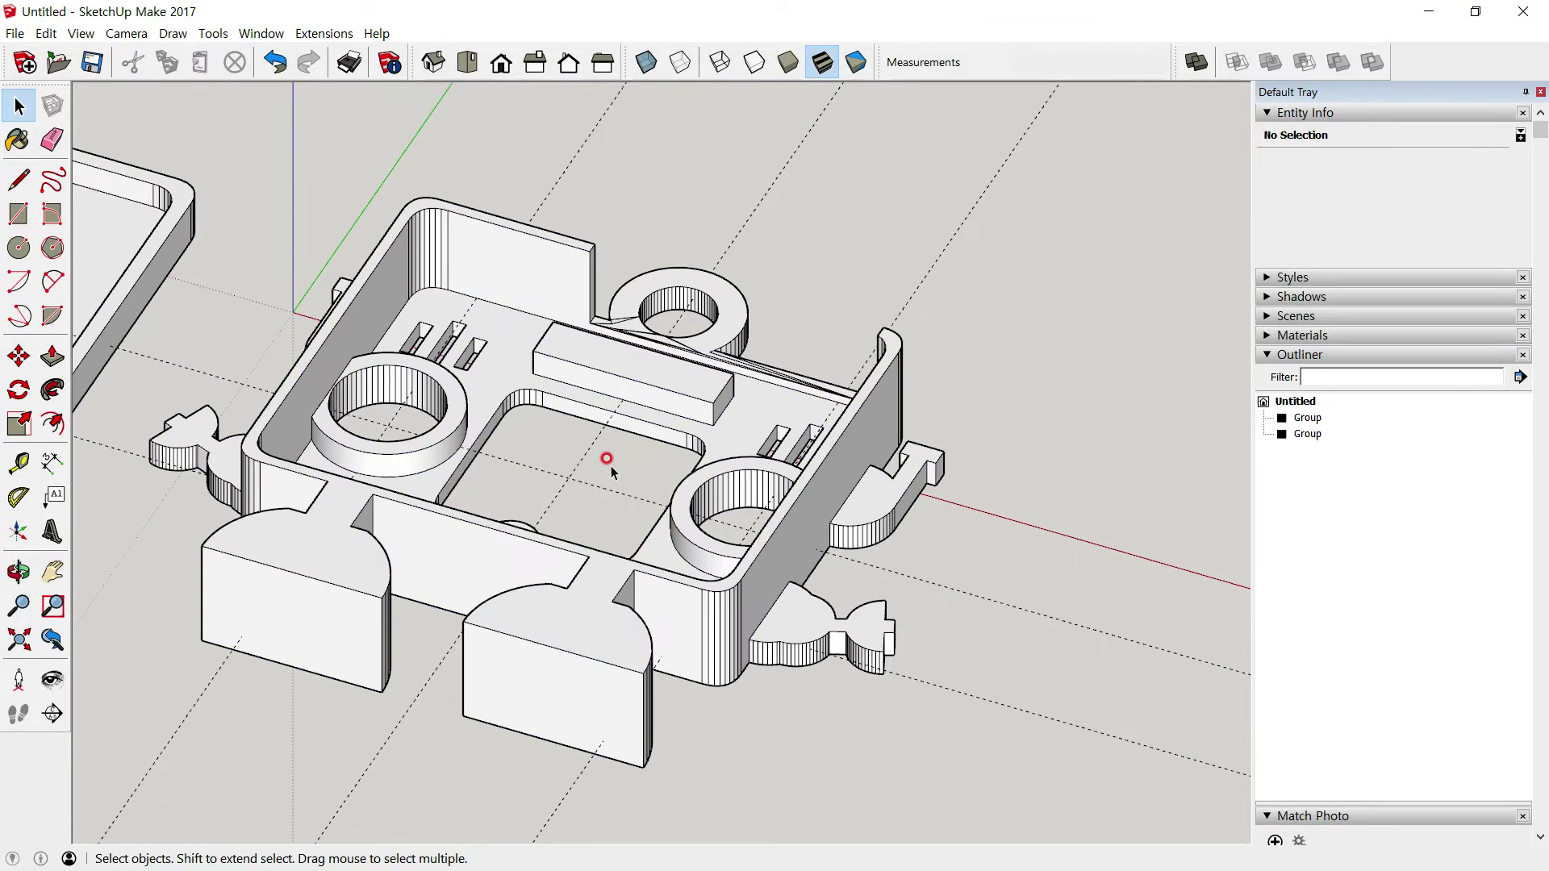
scroll(613, 466, "up", 2)
left_click(800, 395)
right_click(801, 399)
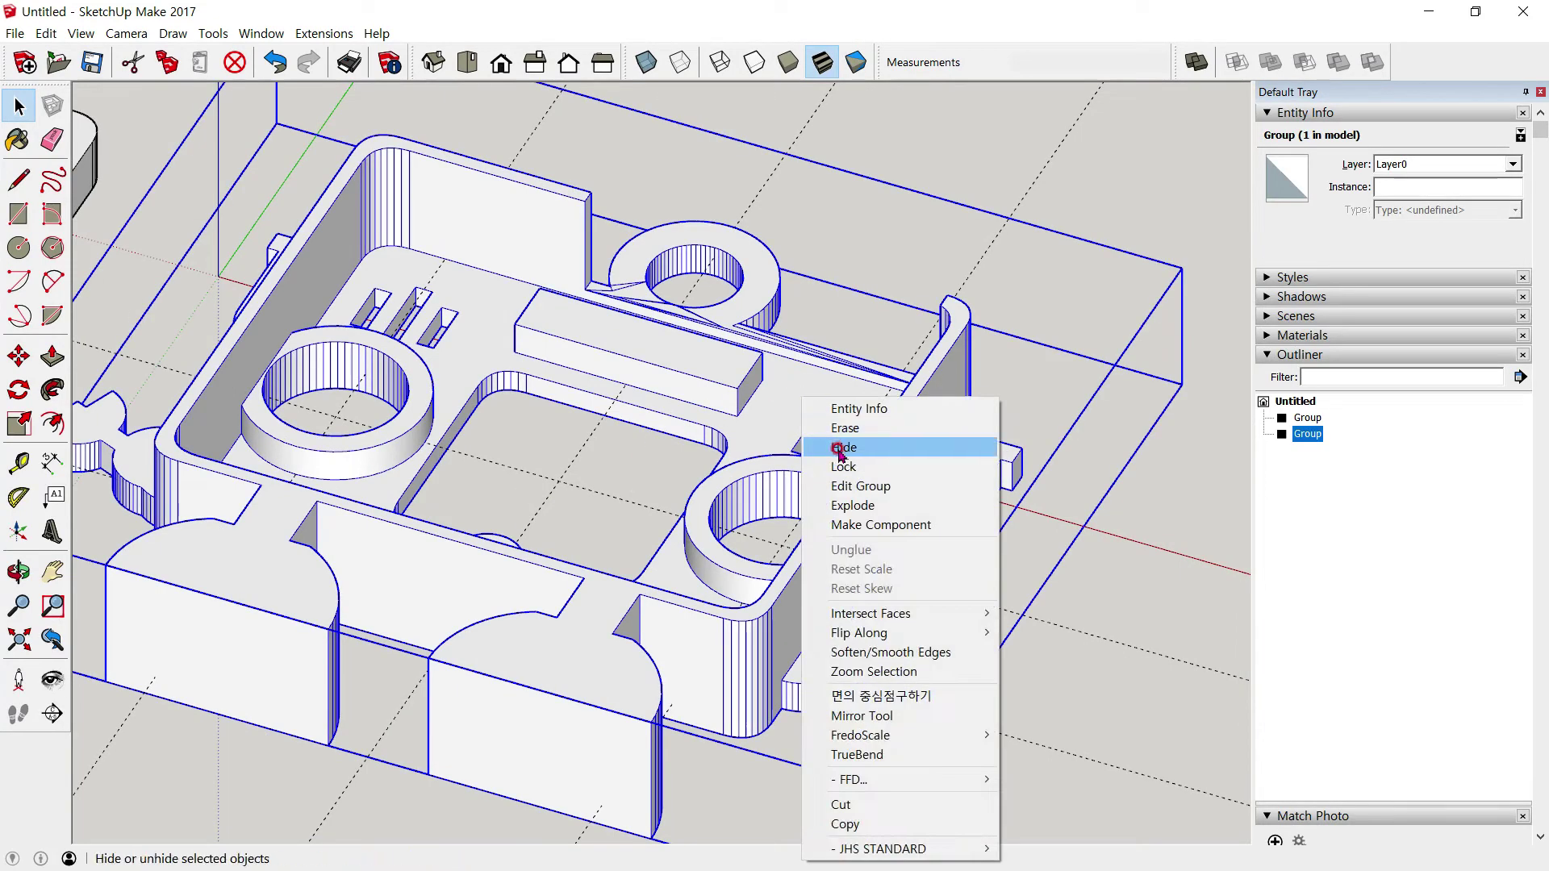
left_click(850, 506)
Select the body's inner floor face and toggle X-ray briefly to inspect hidden faces
left_click(885, 266)
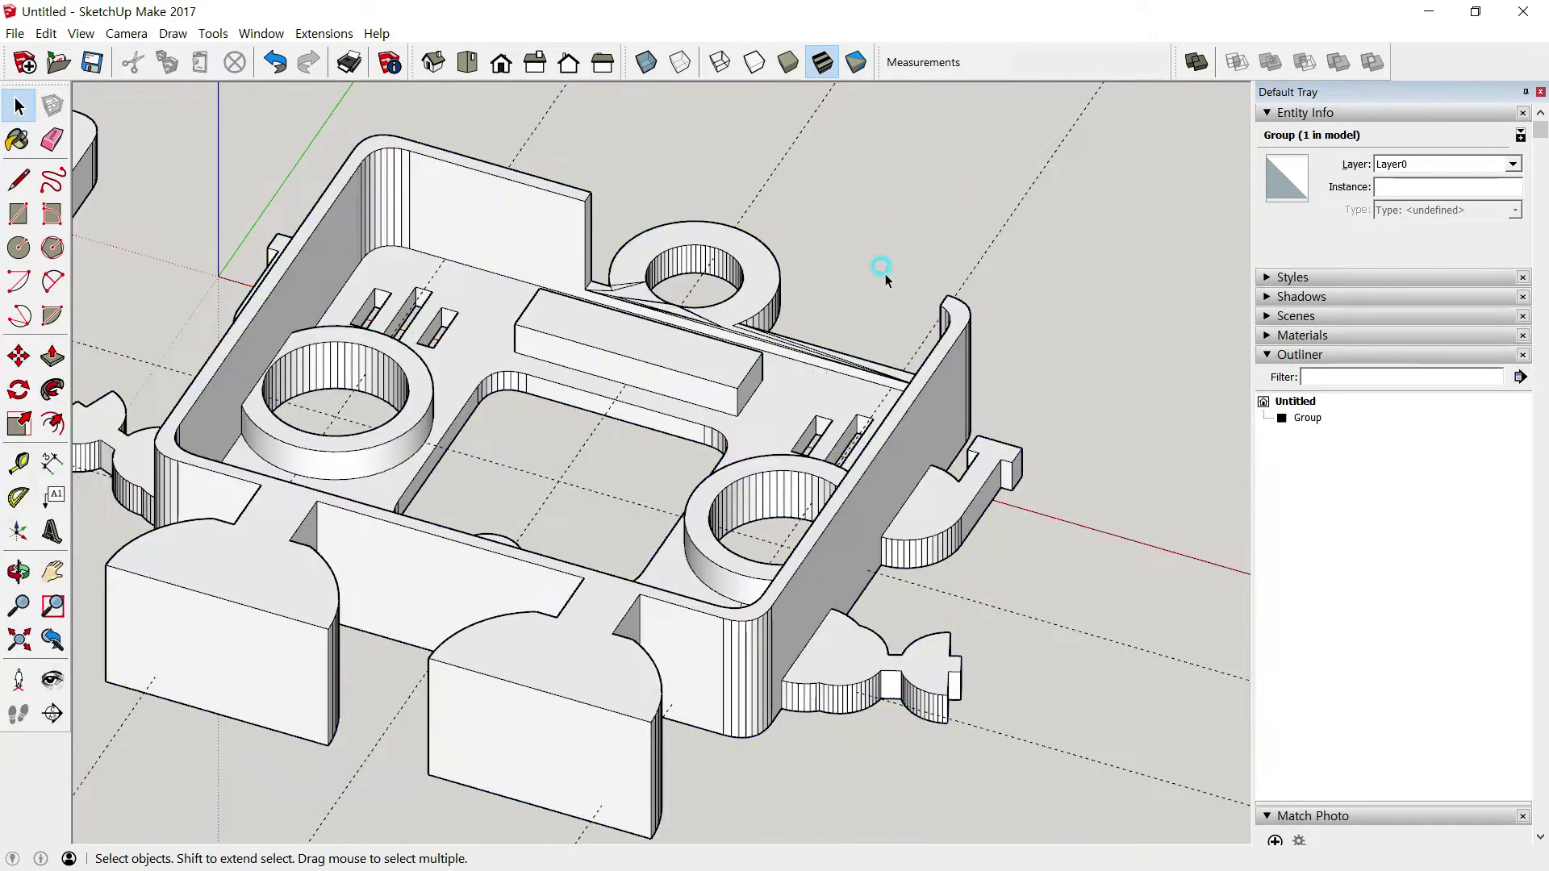
left_click(760, 405)
scroll(762, 408, "up", 2)
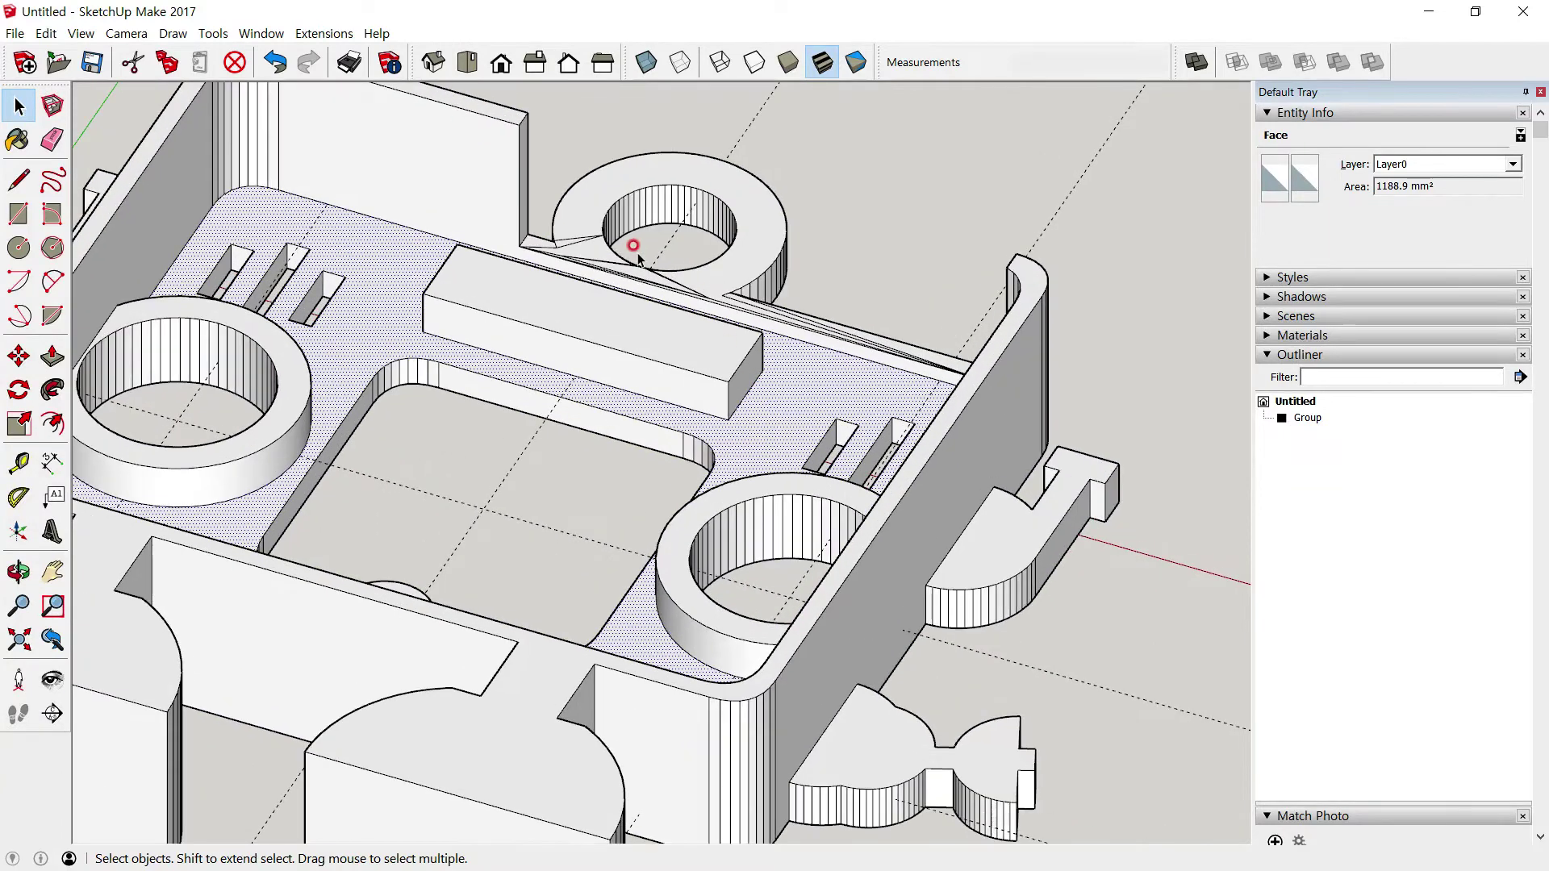
left_click(646, 63)
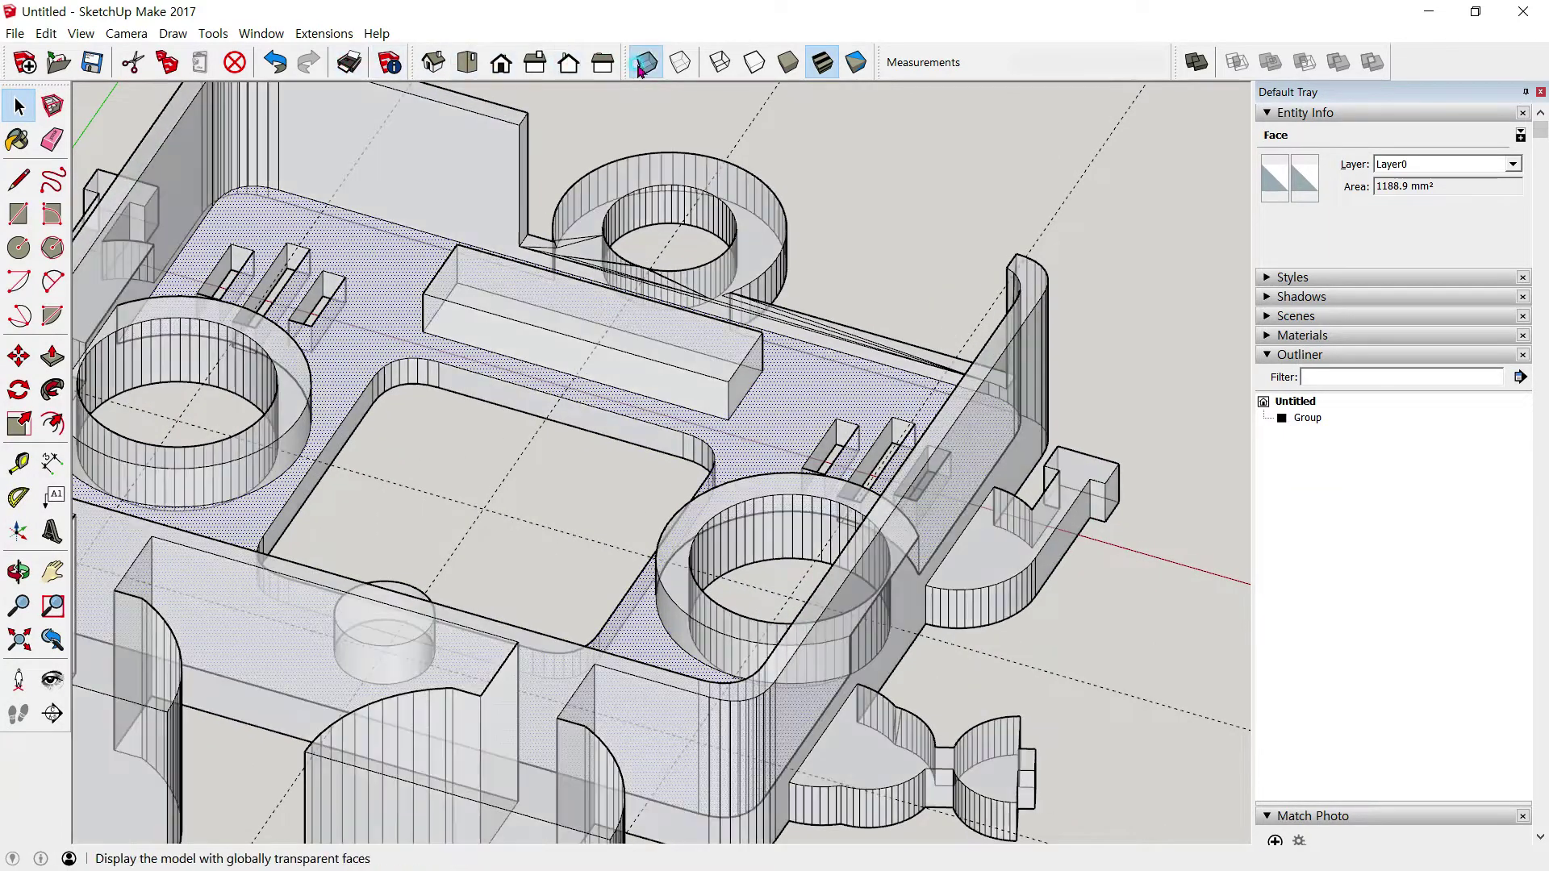
left_click(804, 280)
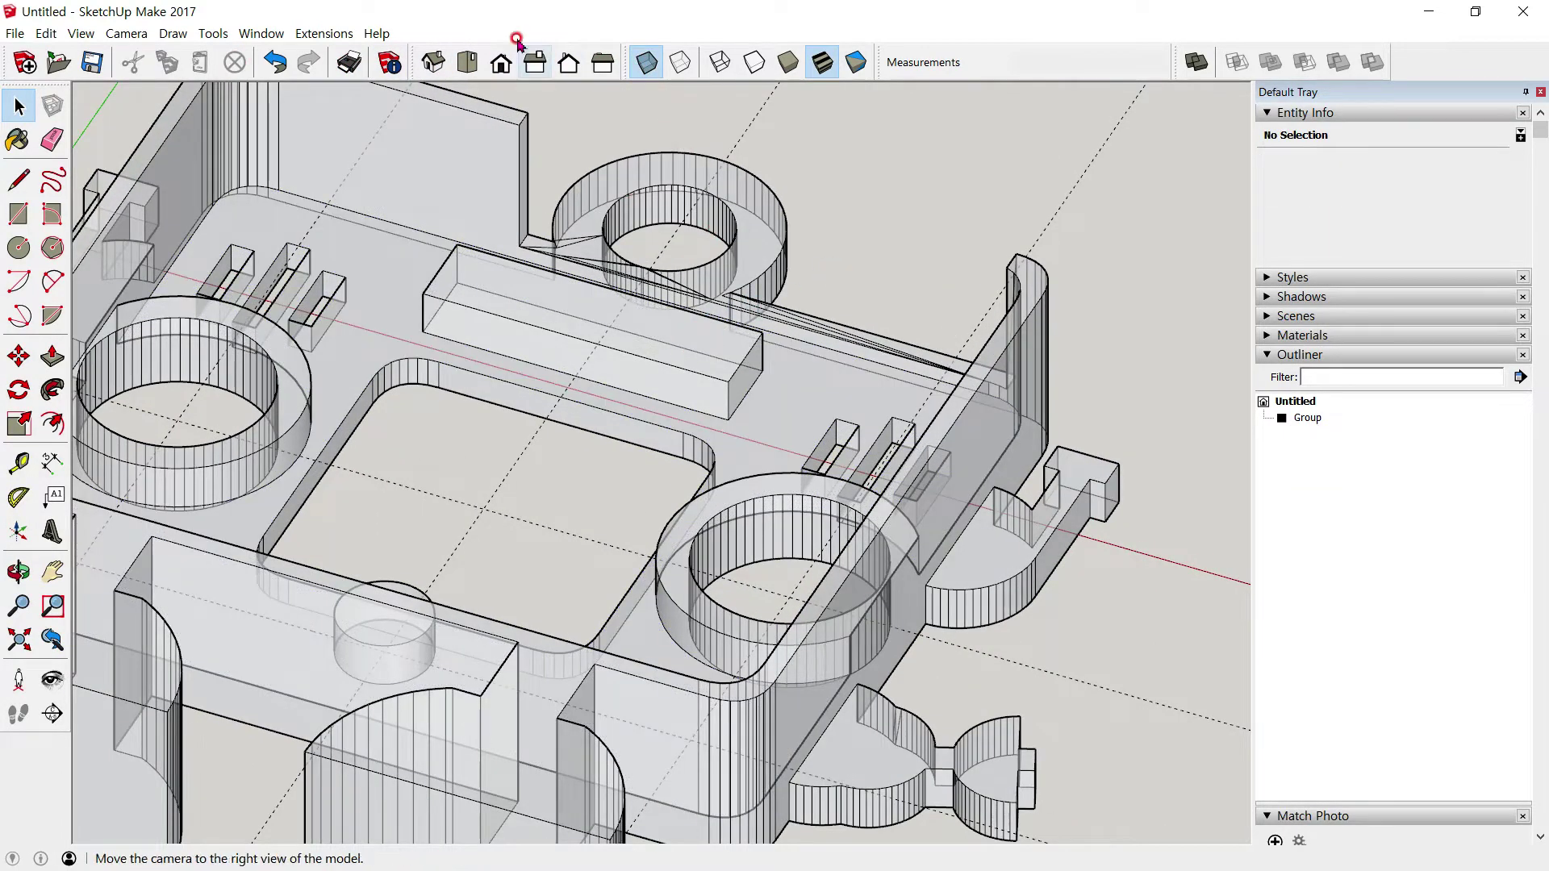
left_click(646, 62)
Hide the raised box's top face and erase the stray inner bottom face inside it
left_click(602, 311)
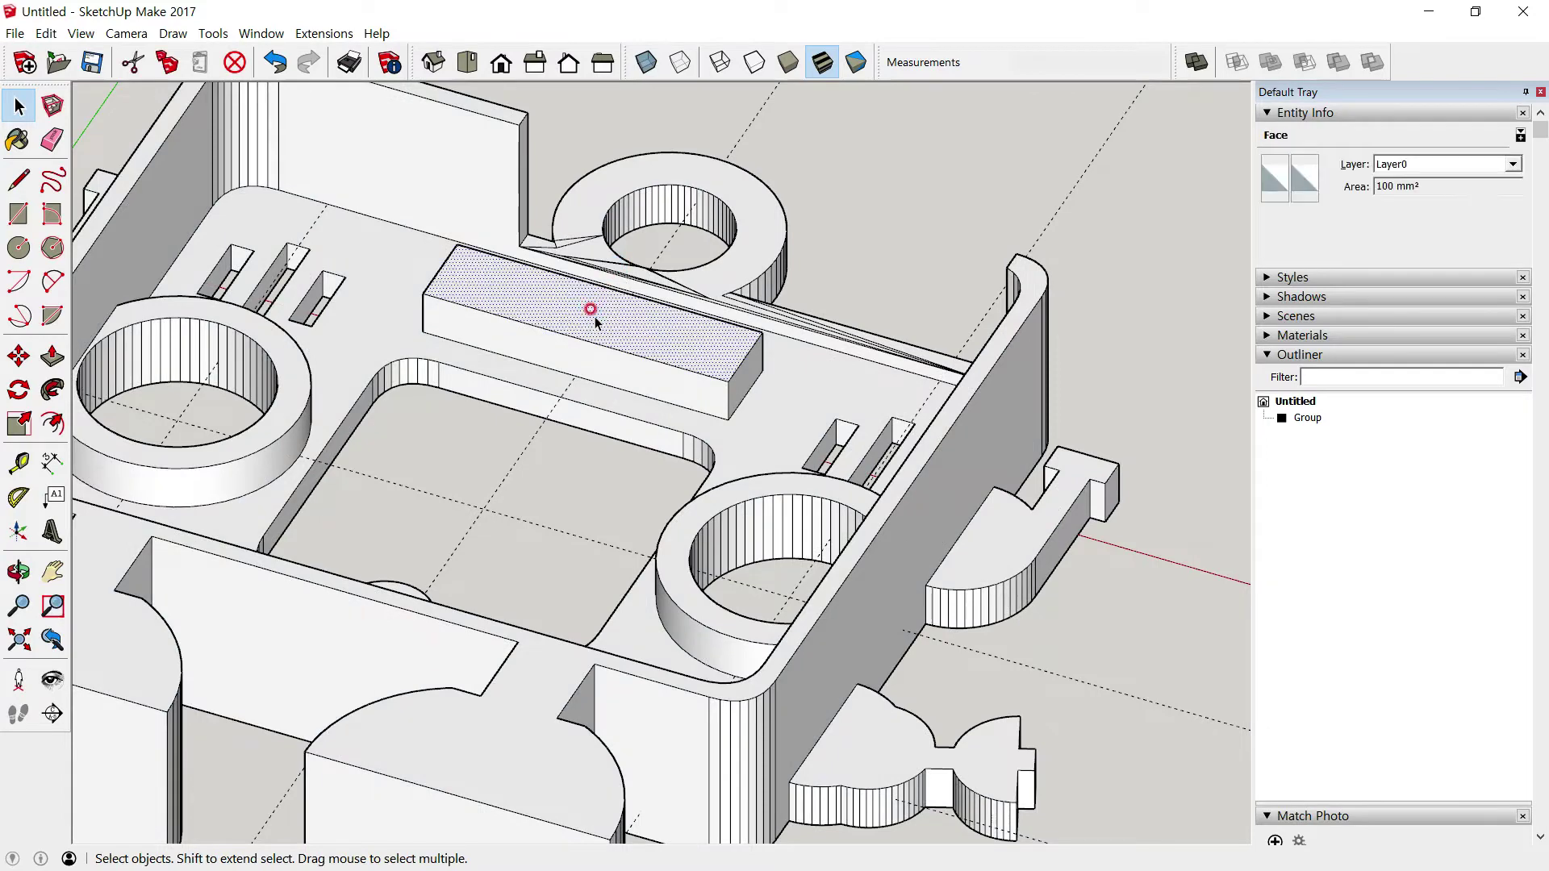
right_click(598, 316)
left_click(643, 370)
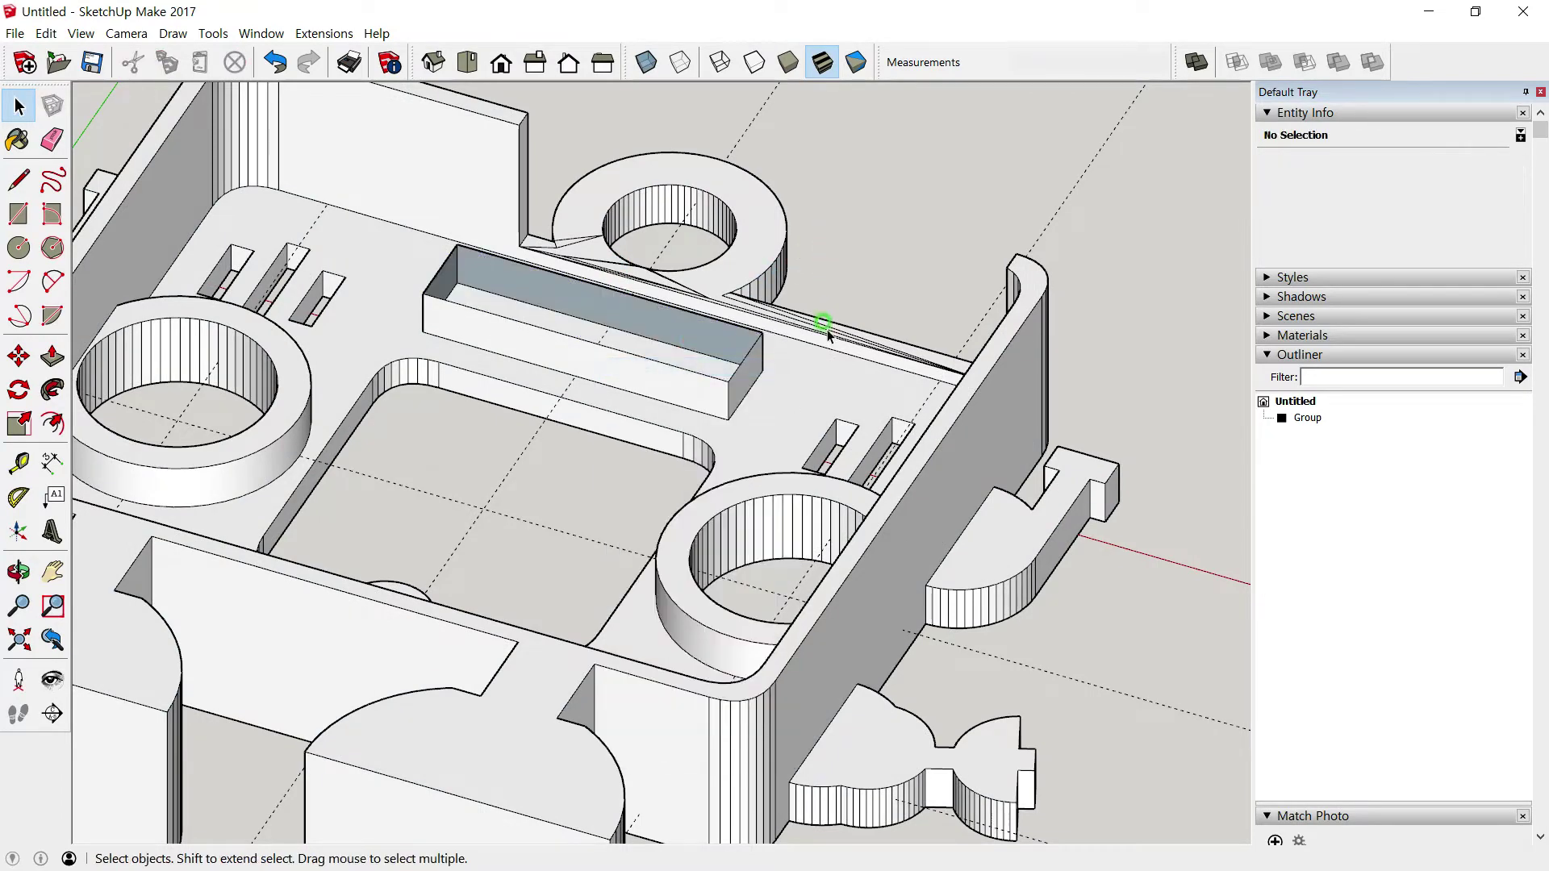
mouse_move(857, 243)
middle_mouse_down()
mouse_move(847, 312)
mouse_move(733, 346)
middle_mouse_up()
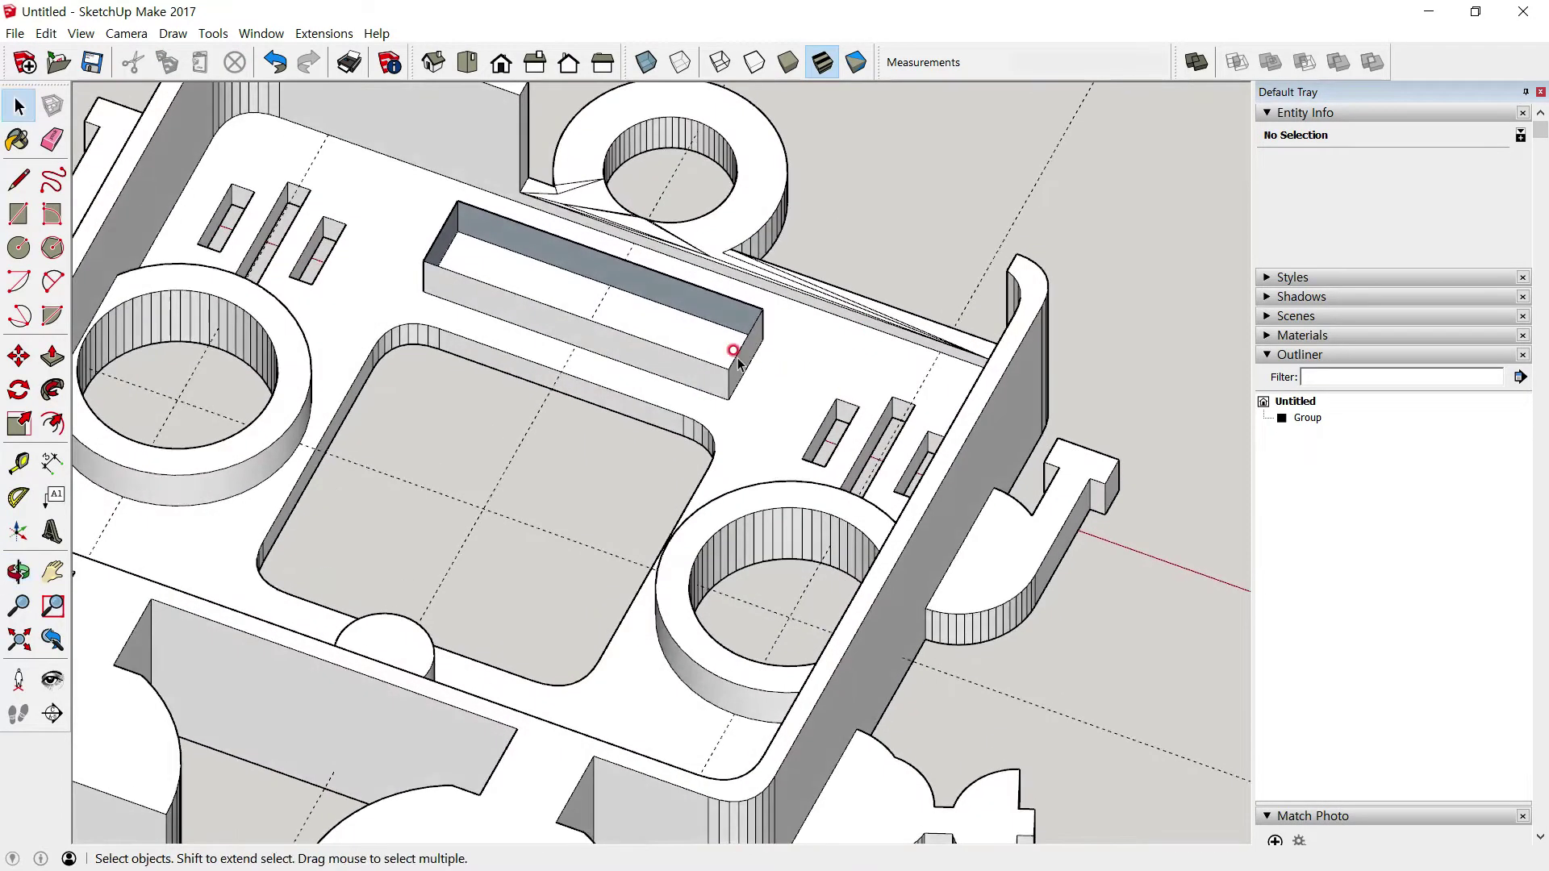
left_click(672, 323)
key("Delete")
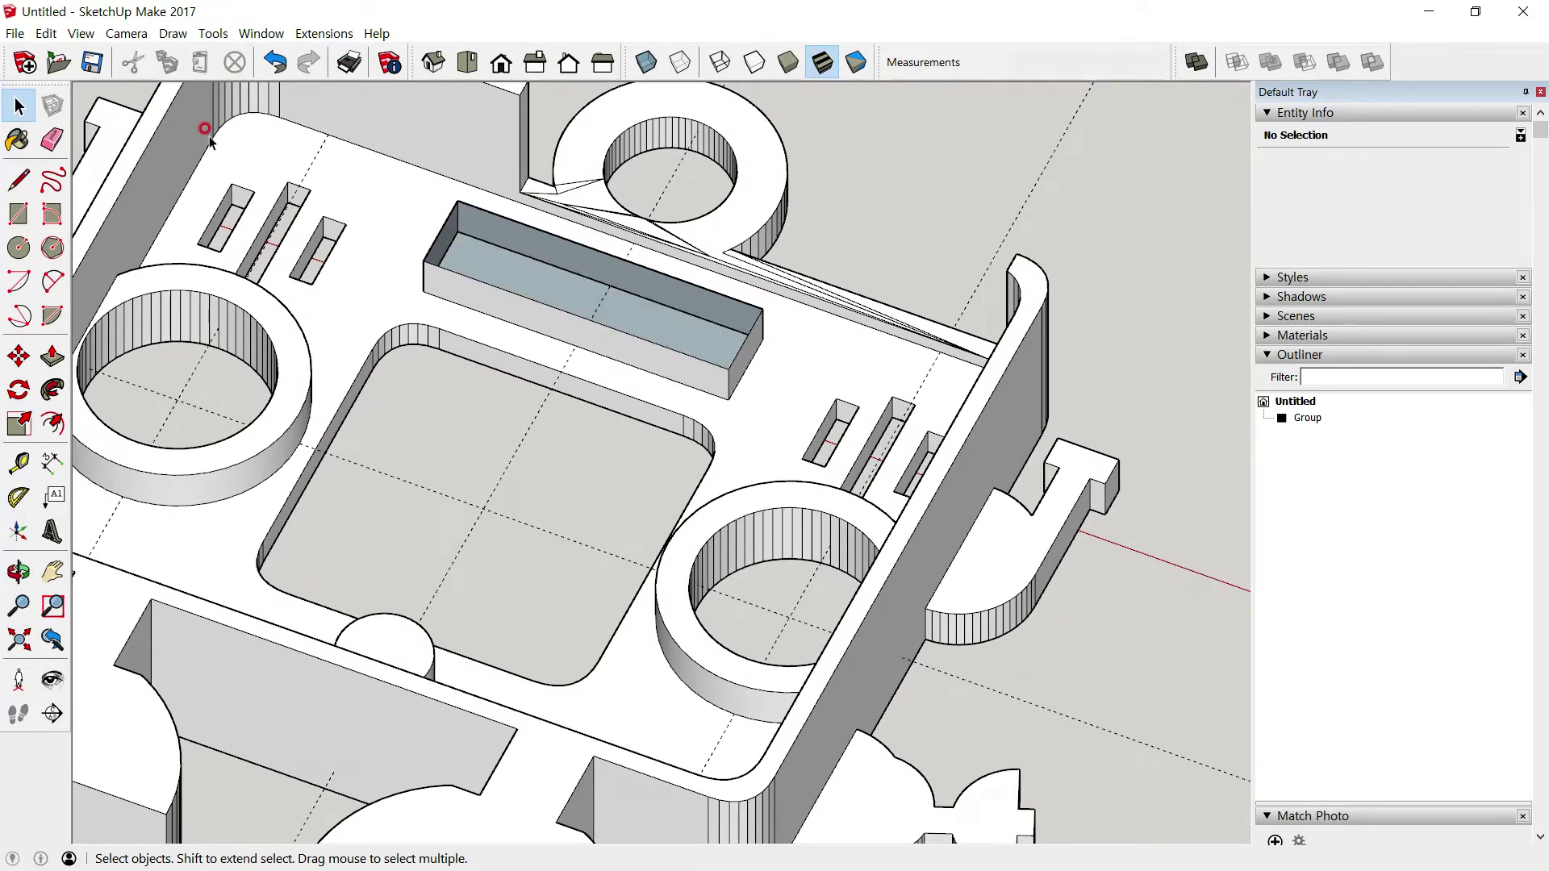
Unhide the box top and regroup all the body geometry into one solid group
left_click(46, 33)
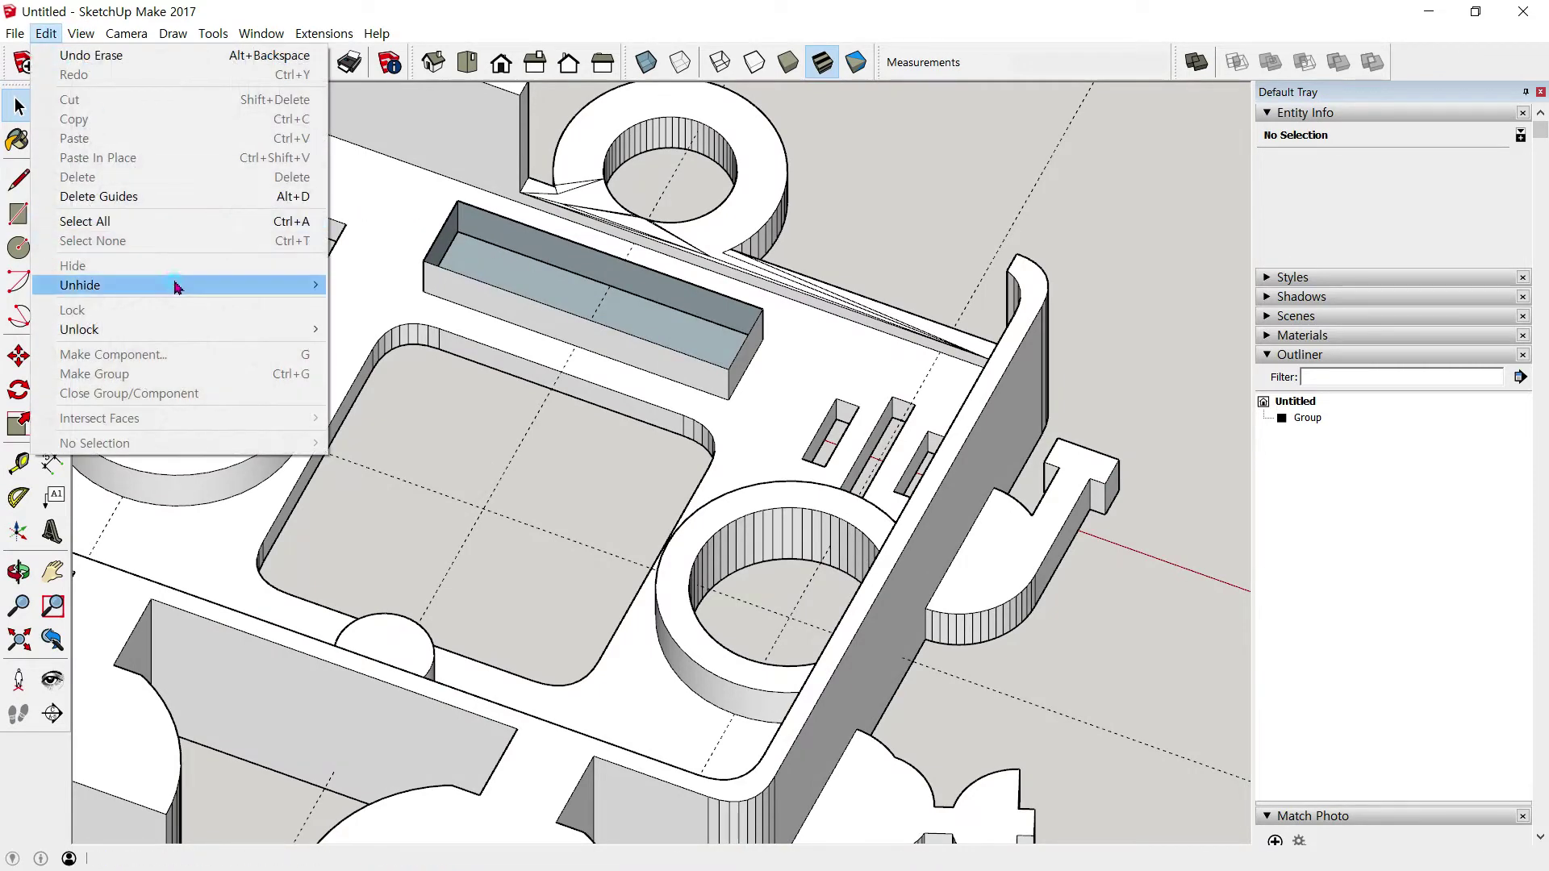
mouse_move(80, 284)
left_click(359, 311)
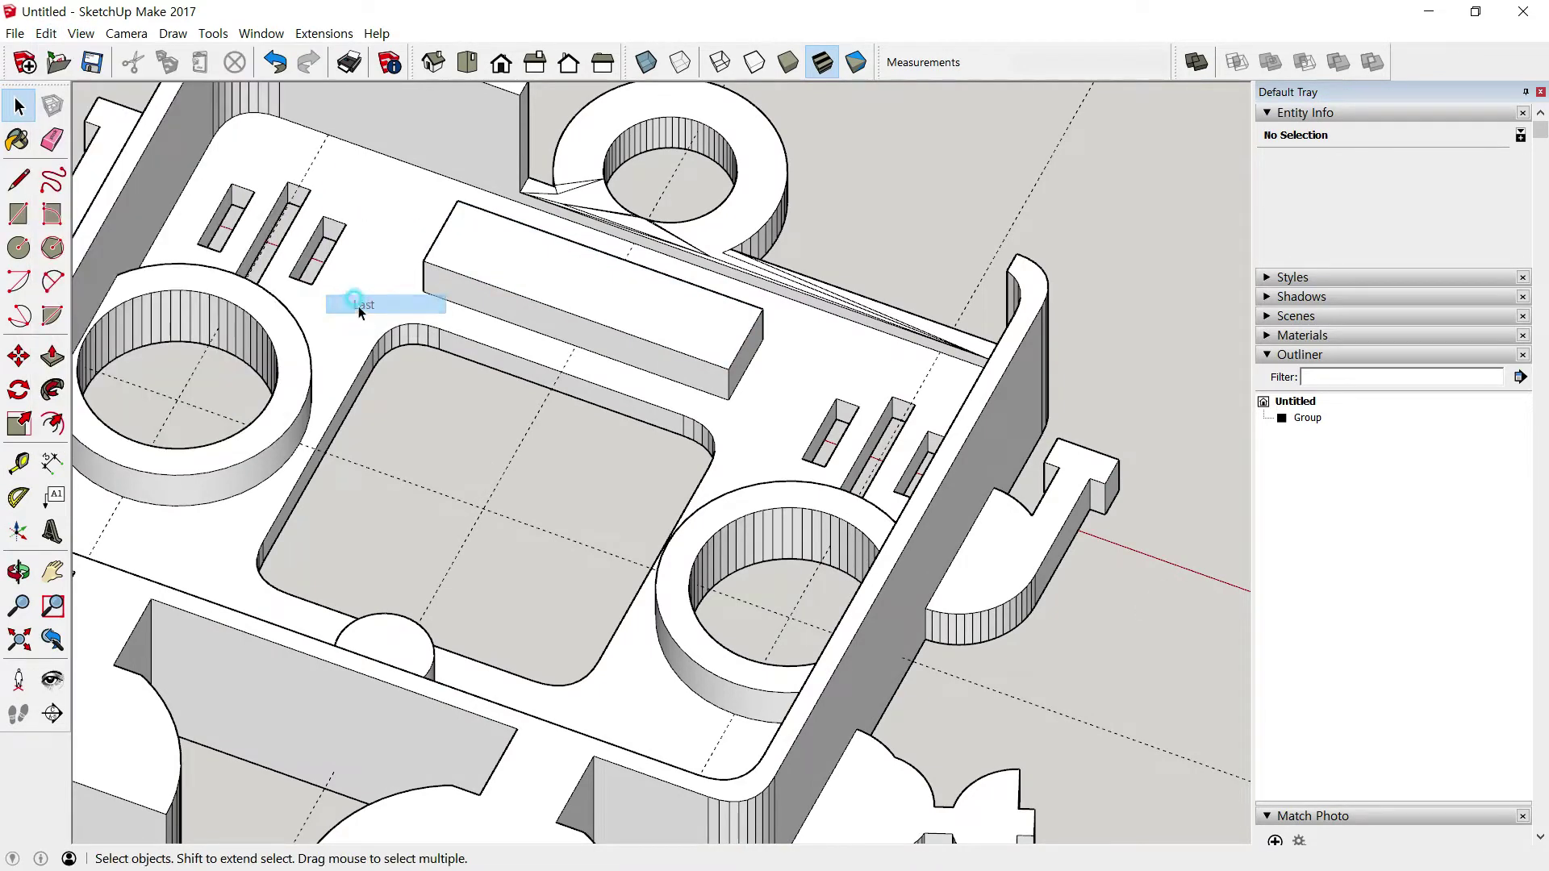
triple_click(807, 329)
right_click(806, 331)
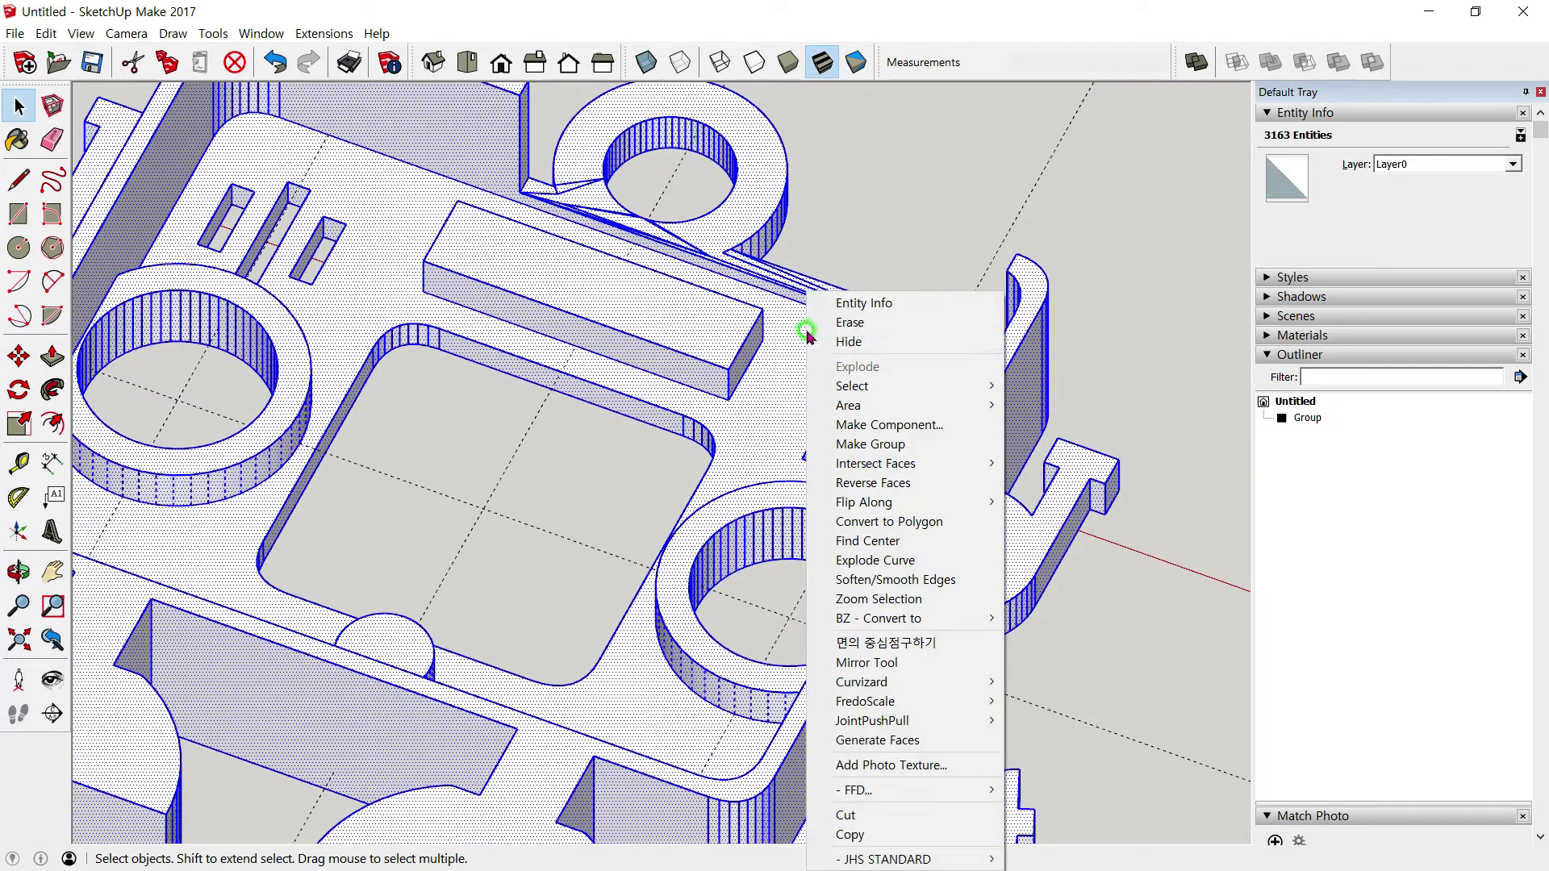
left_click(855, 444)
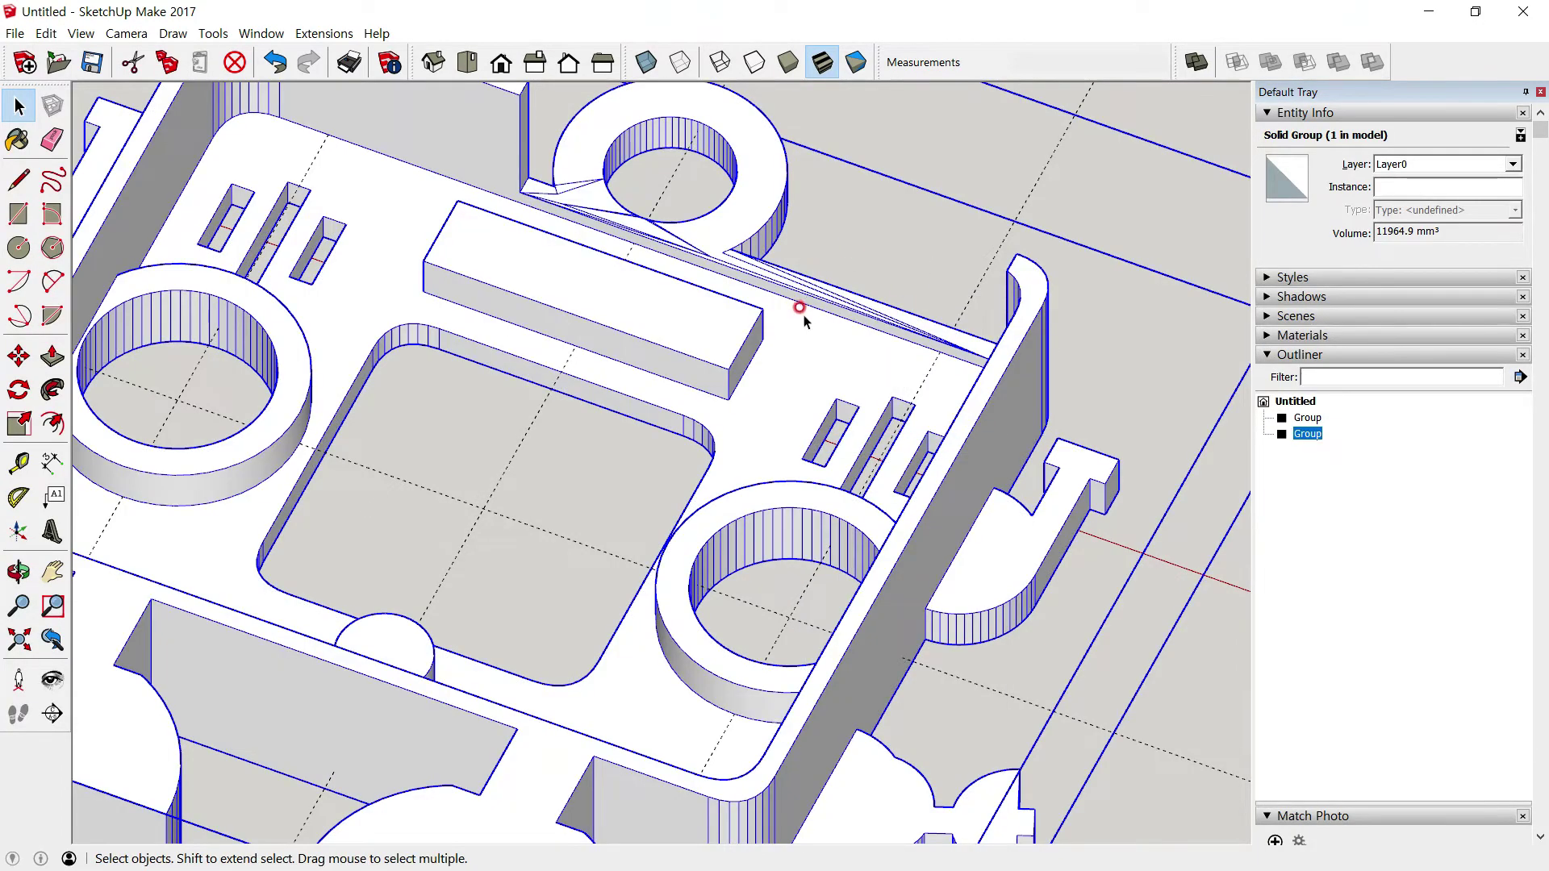
scroll(803, 318, "down", 5)
left_click(971, 138)
scroll(770, 415, "down", 2)
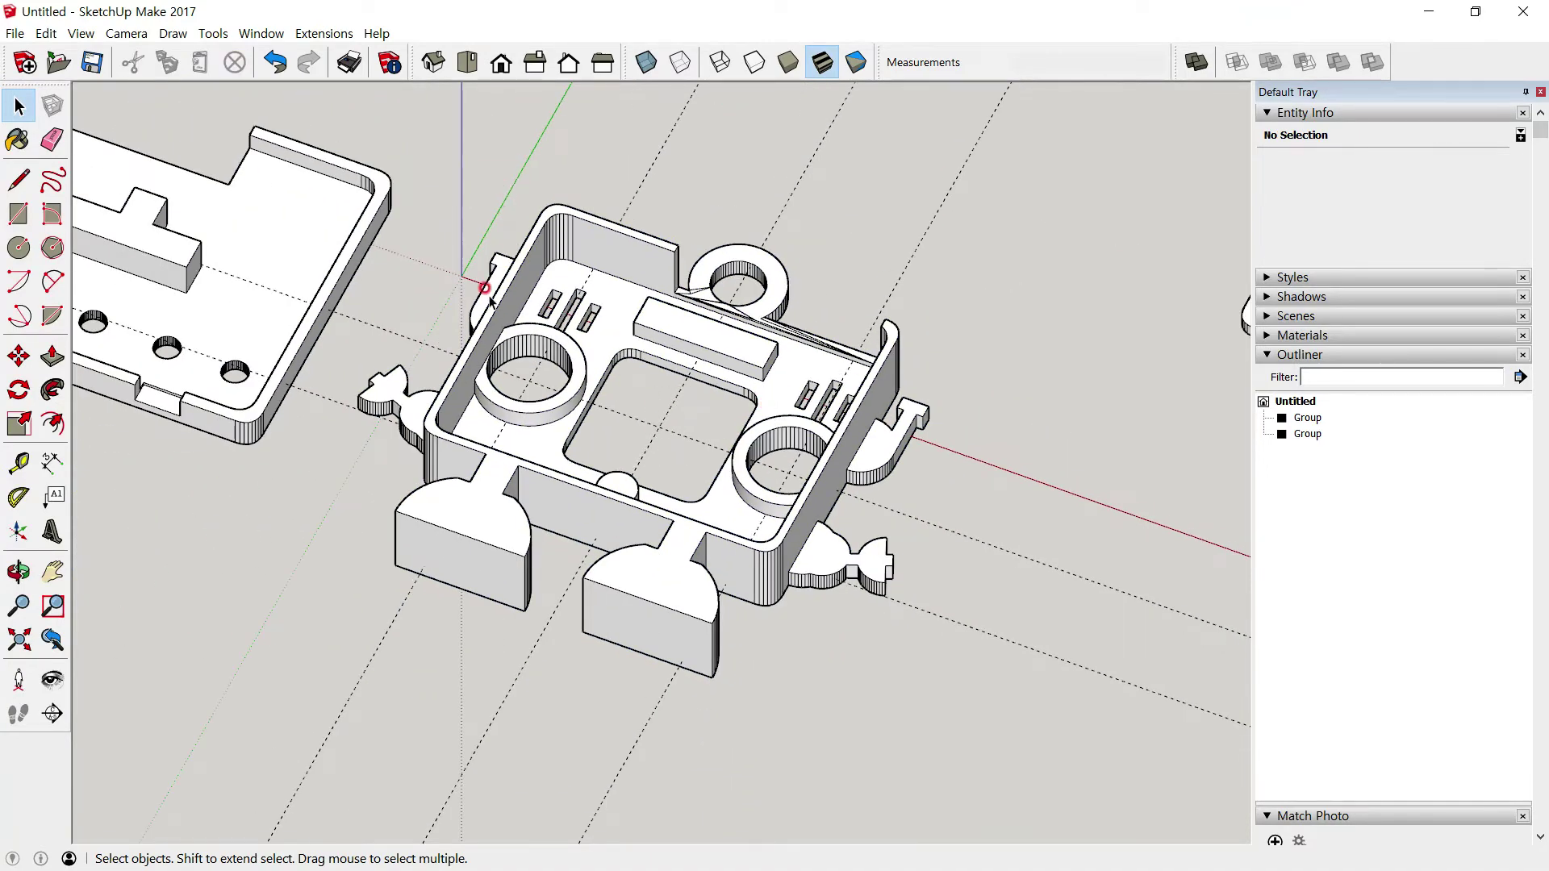
scroll(496, 254, "down", 1)
scroll(613, 306, "down", 1)
scroll(650, 337, "down", 2)
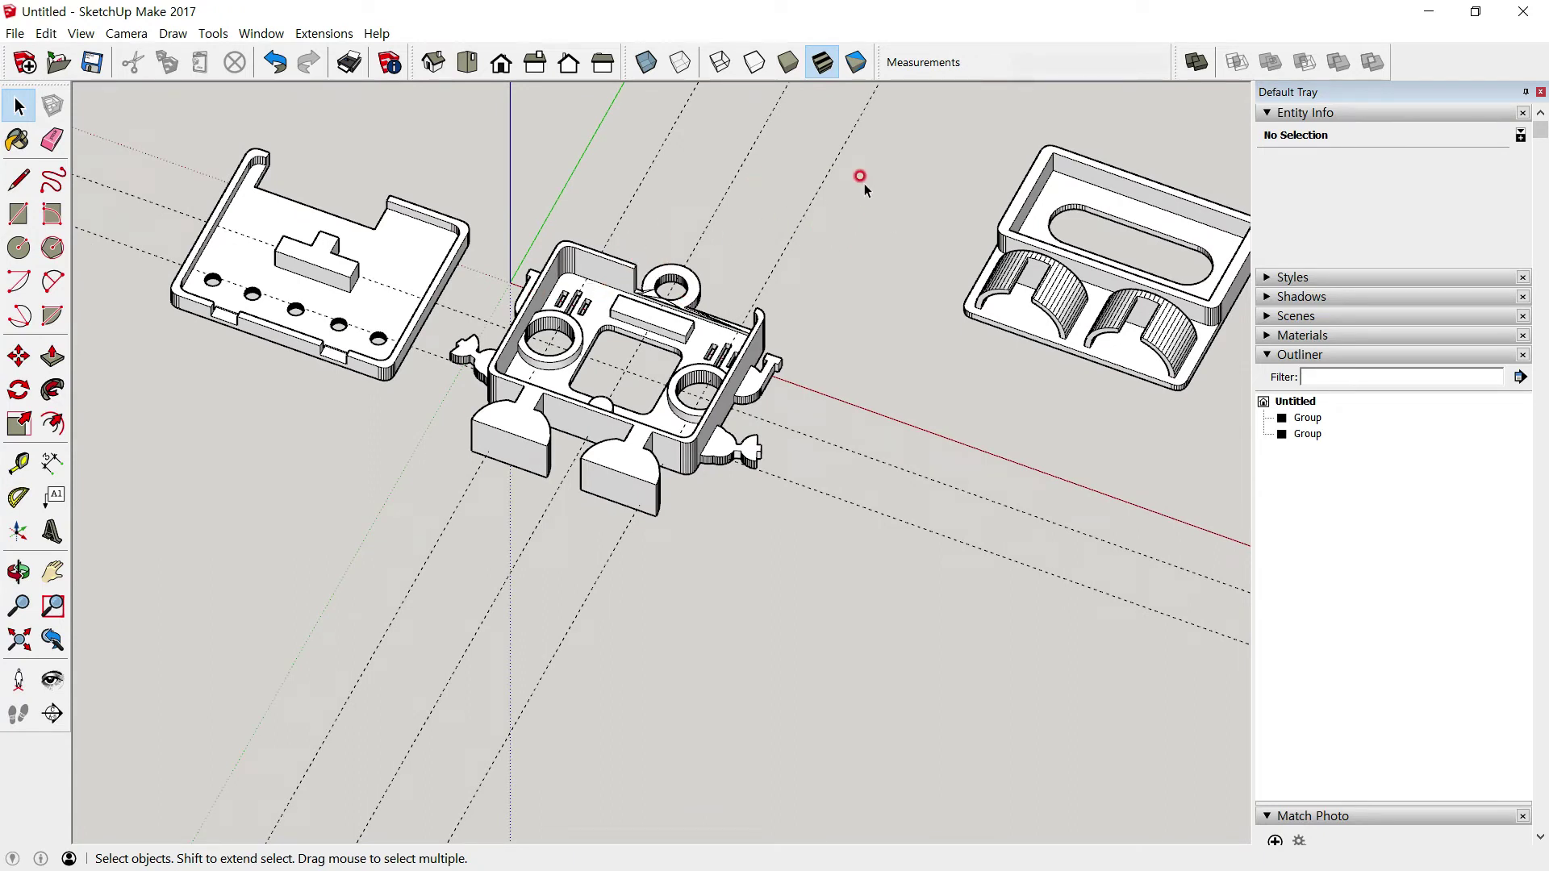
Switch to Top view and zoom in centred on the battery holder
left_click(467, 63)
left_click(718, 549)
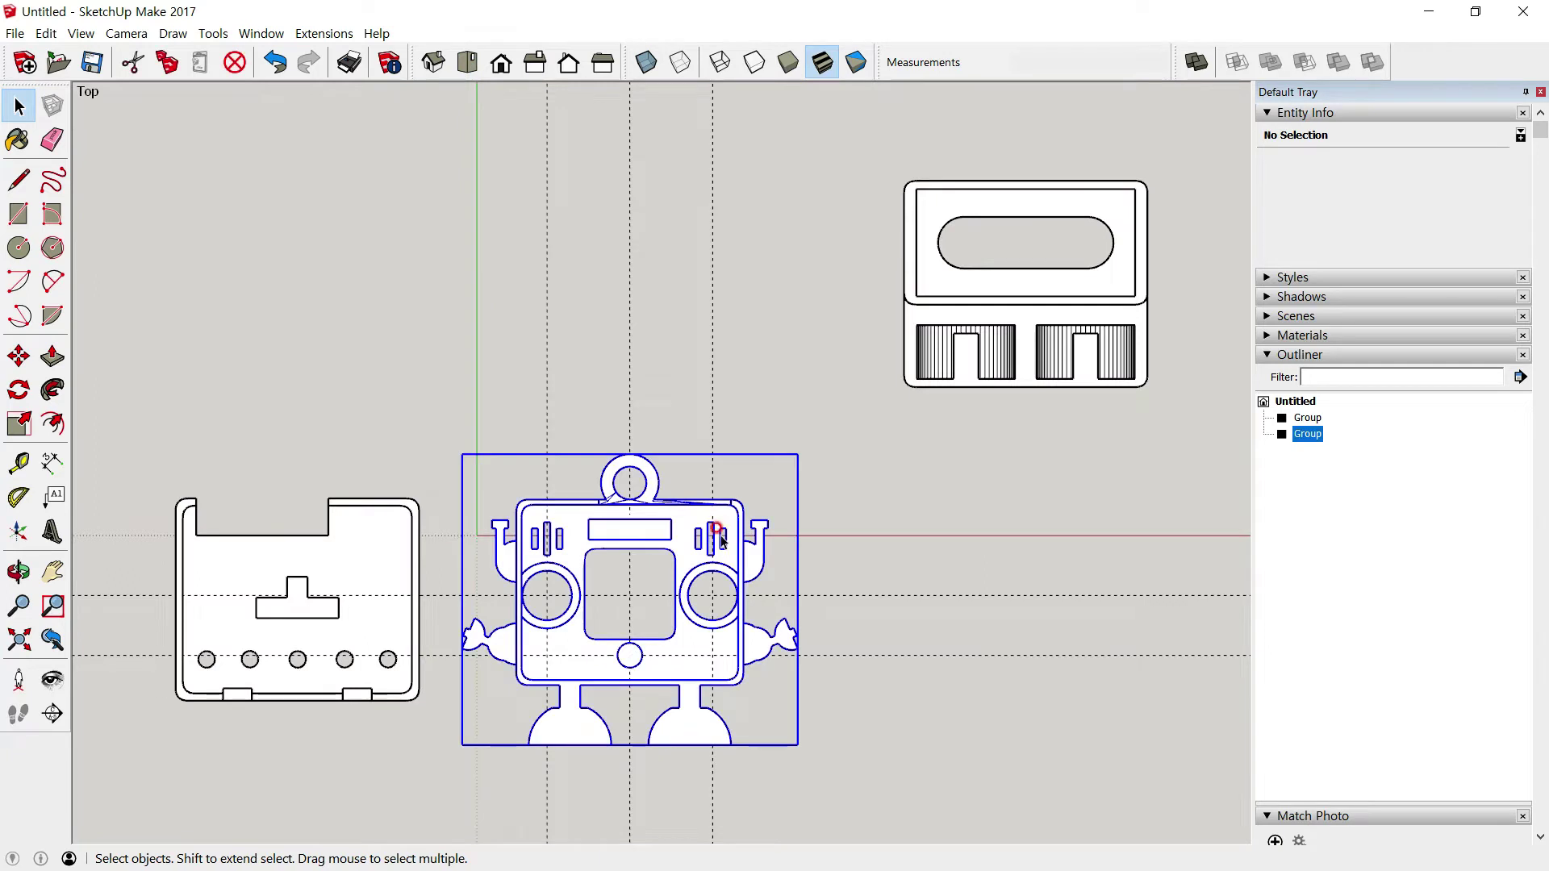
left_click(296, 594)
left_click(1038, 278)
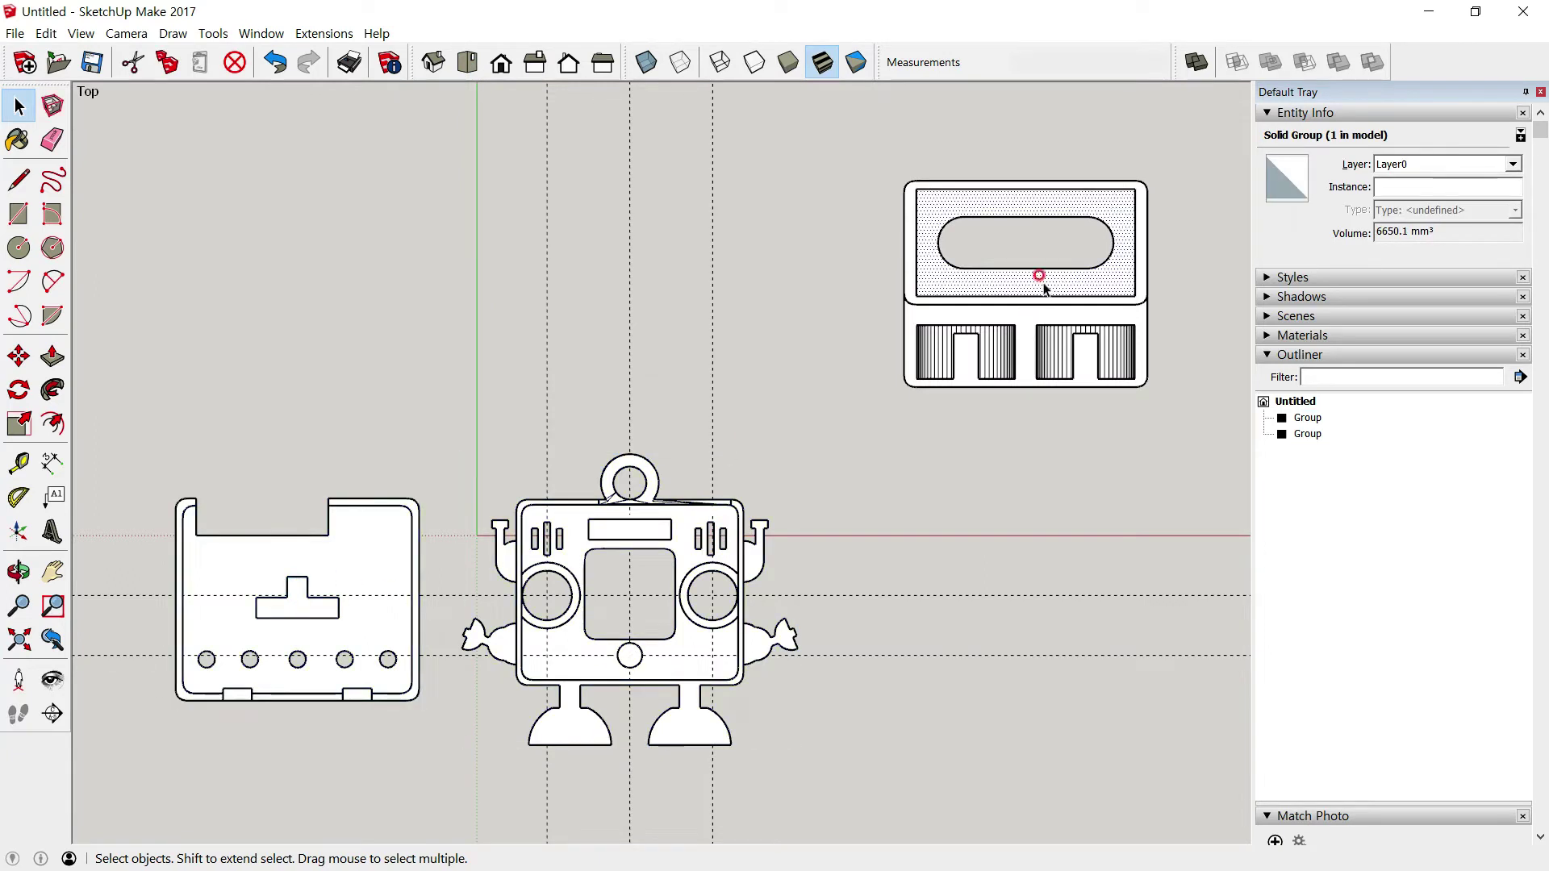
left_click(691, 110)
left_click(967, 212)
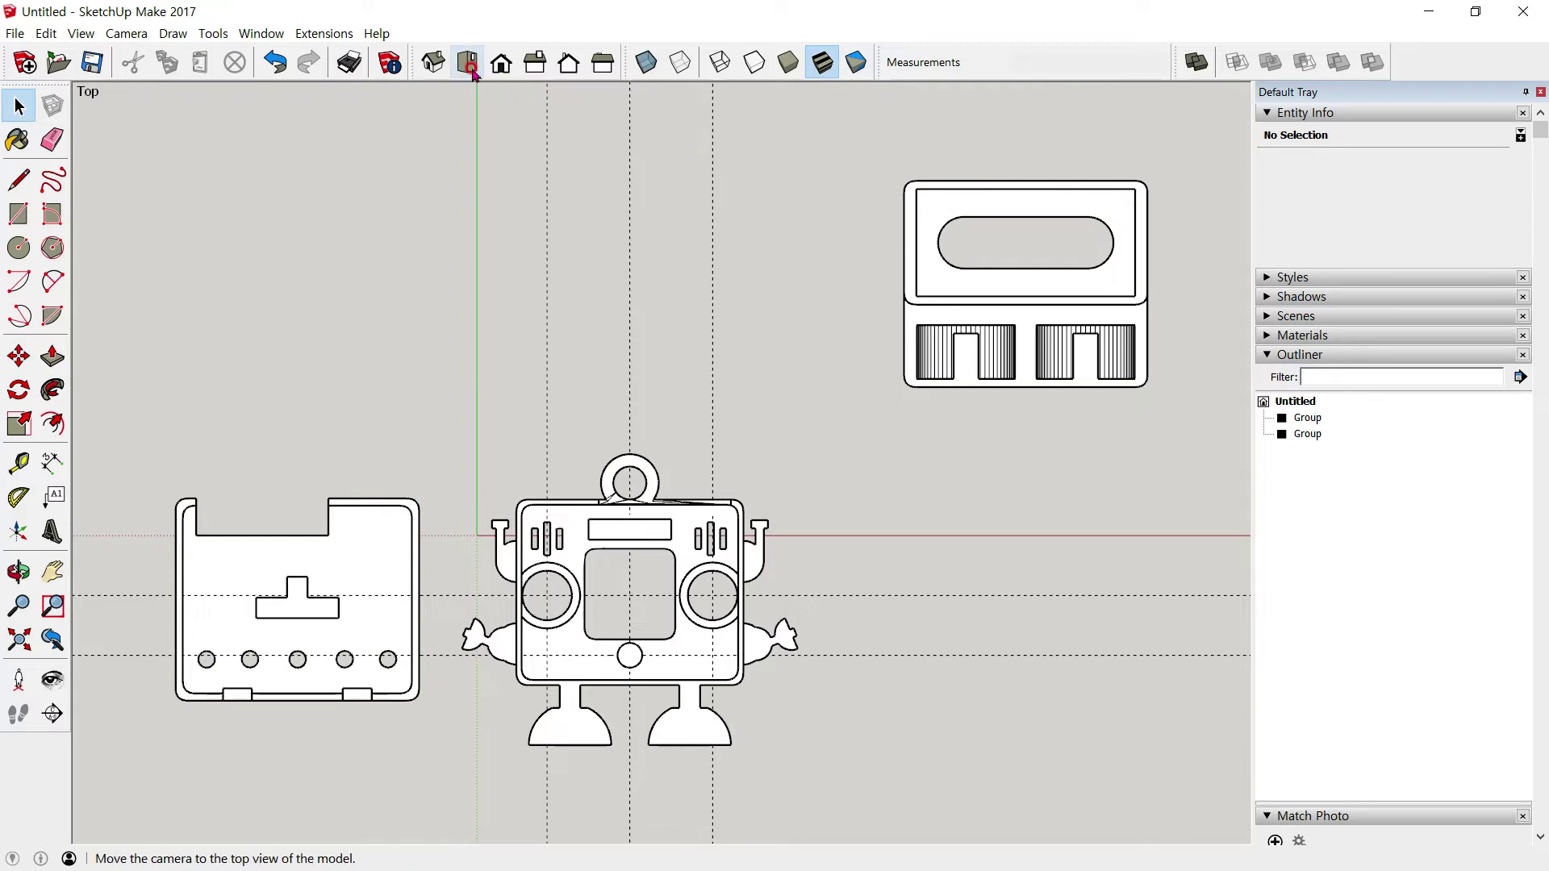
scroll(1057, 283, "up", 3)
scroll(1056, 283, "up", 1)
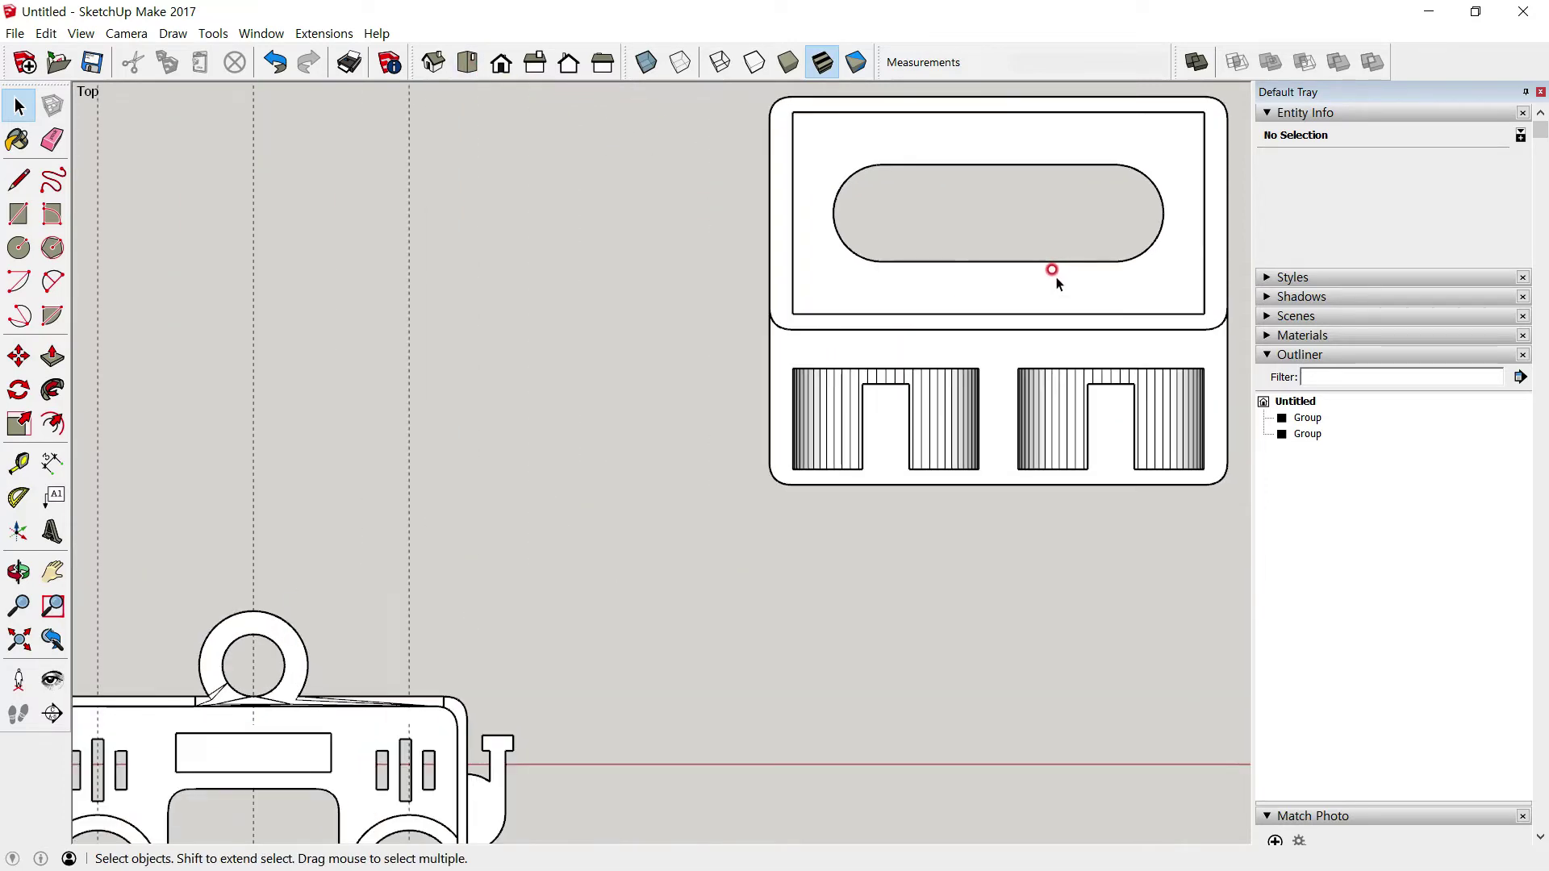
mouse_move(1056, 282)
middle_mouse_down("shift")
mouse_move(750, 470)
mouse_move(775, 412)
middle_mouse_up("shift")
scroll(702, 484, "up", 2)
scroll(705, 473, "up", 1)
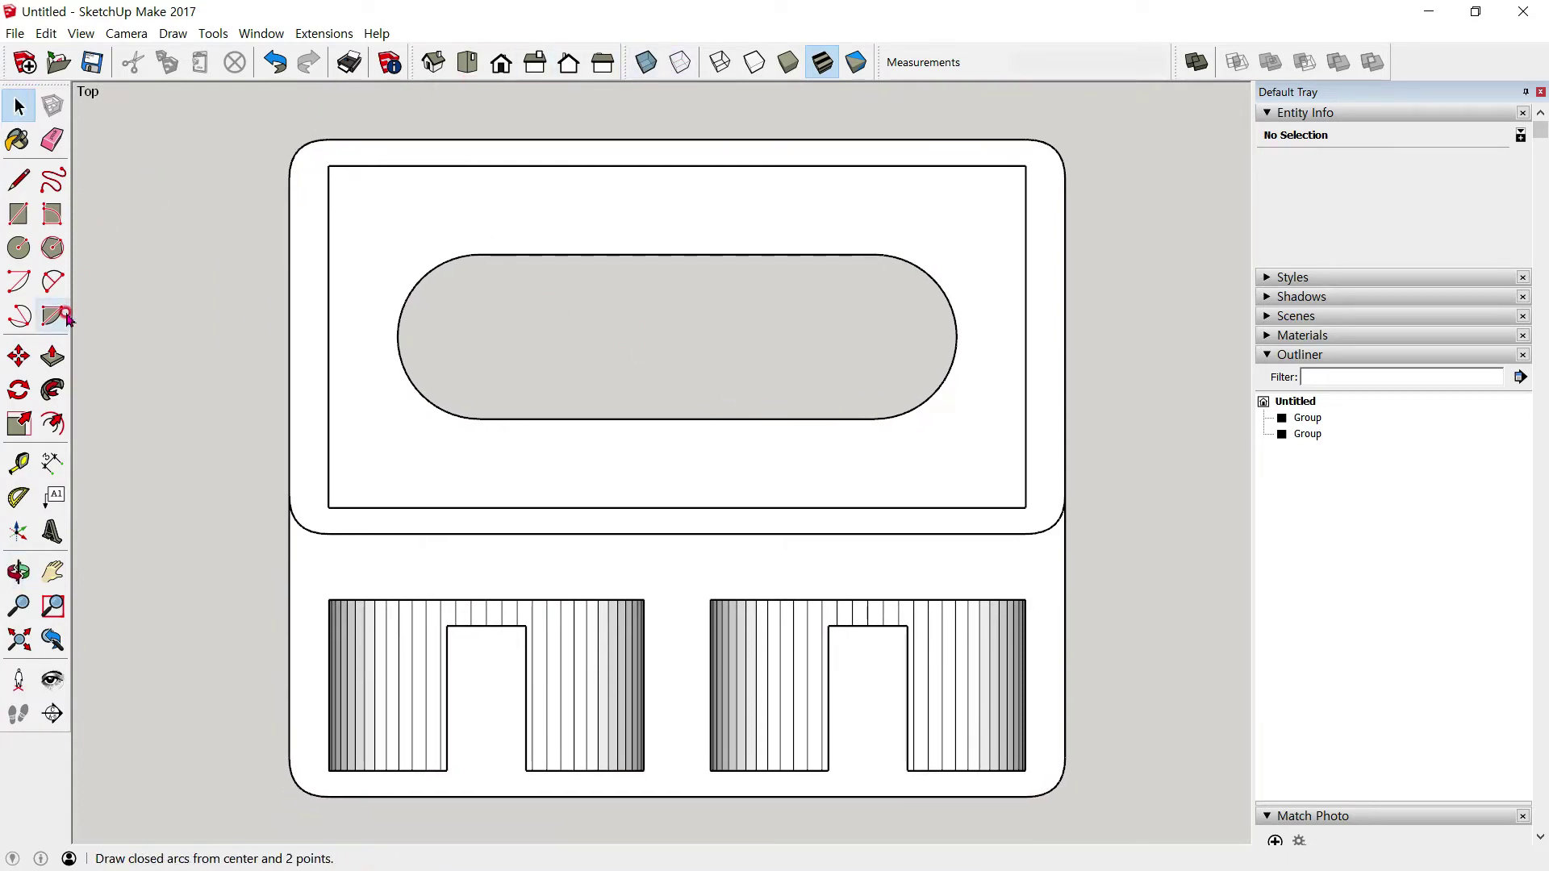
Dimension the compartment's top edge, placing the 53.0mm dimension above the holder
left_click(52, 462)
left_click(328, 166)
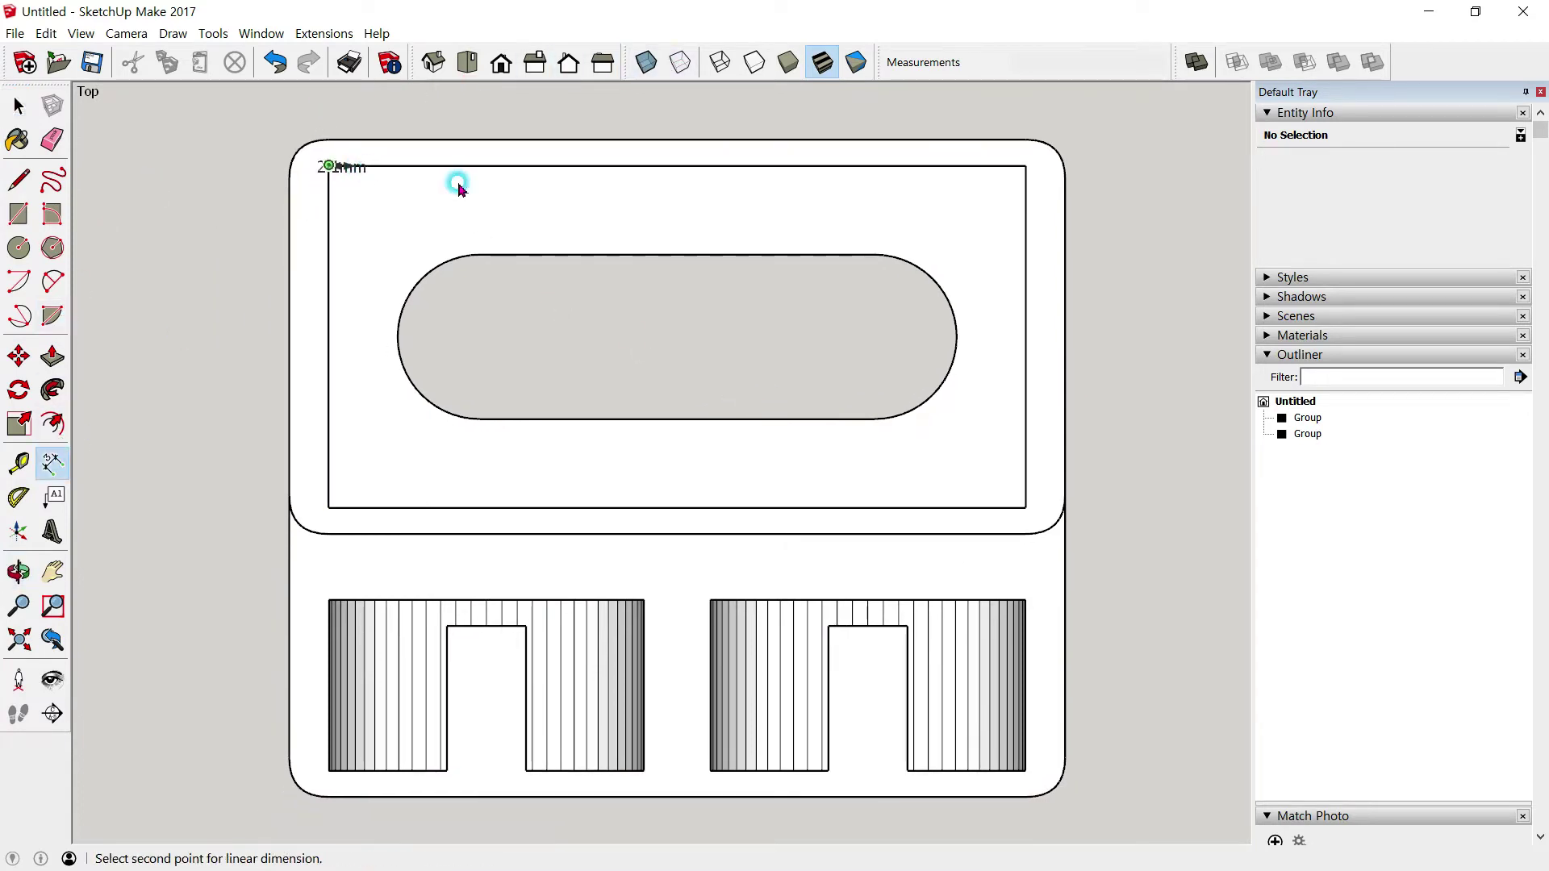
left_click(1024, 165)
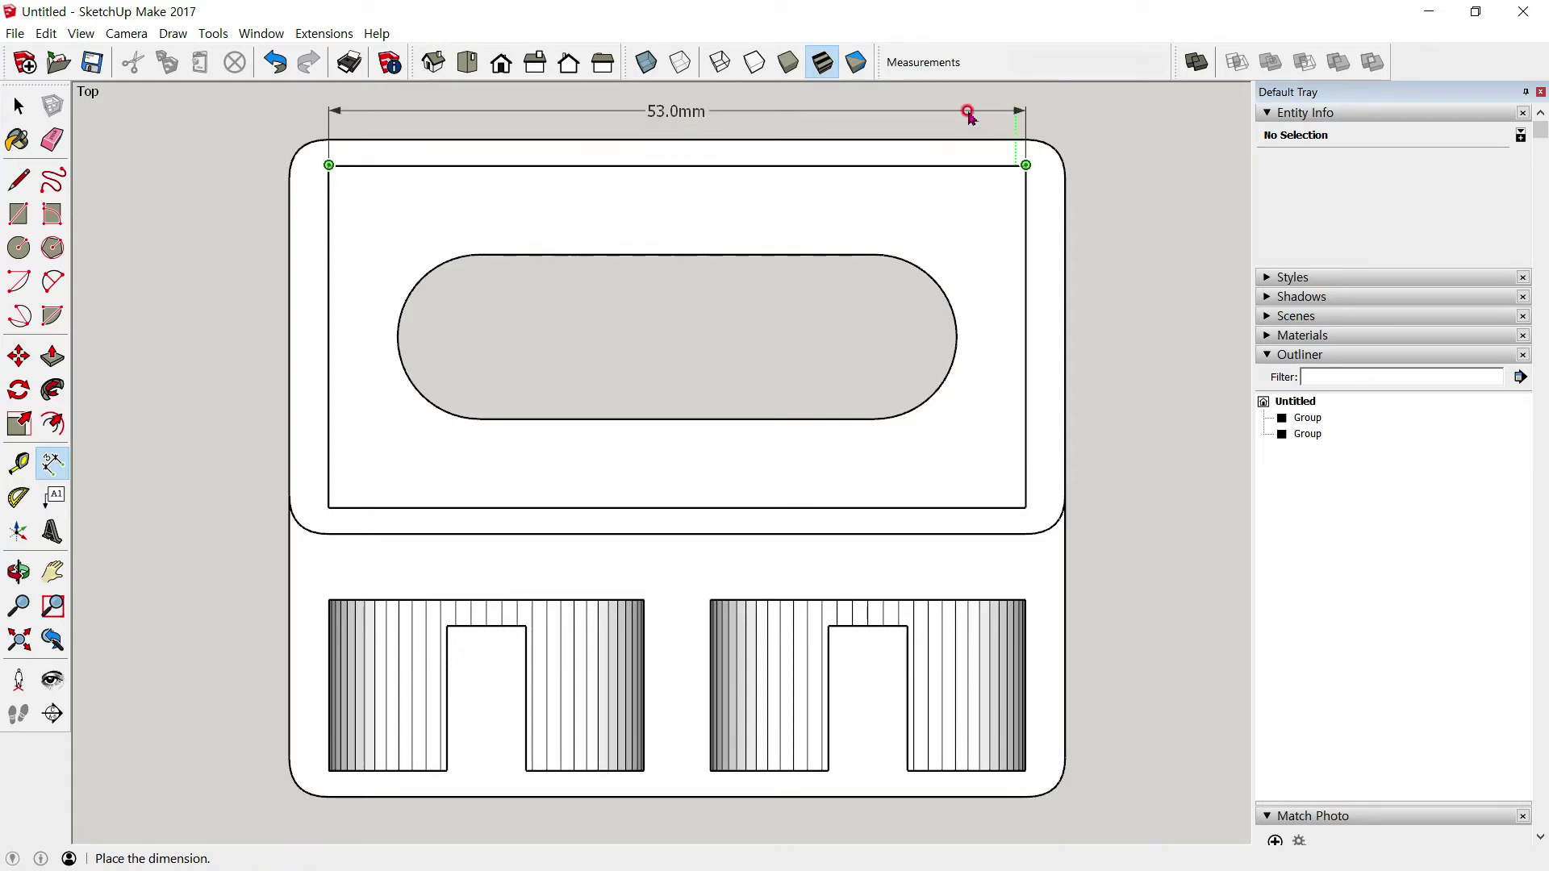
left_click(968, 113)
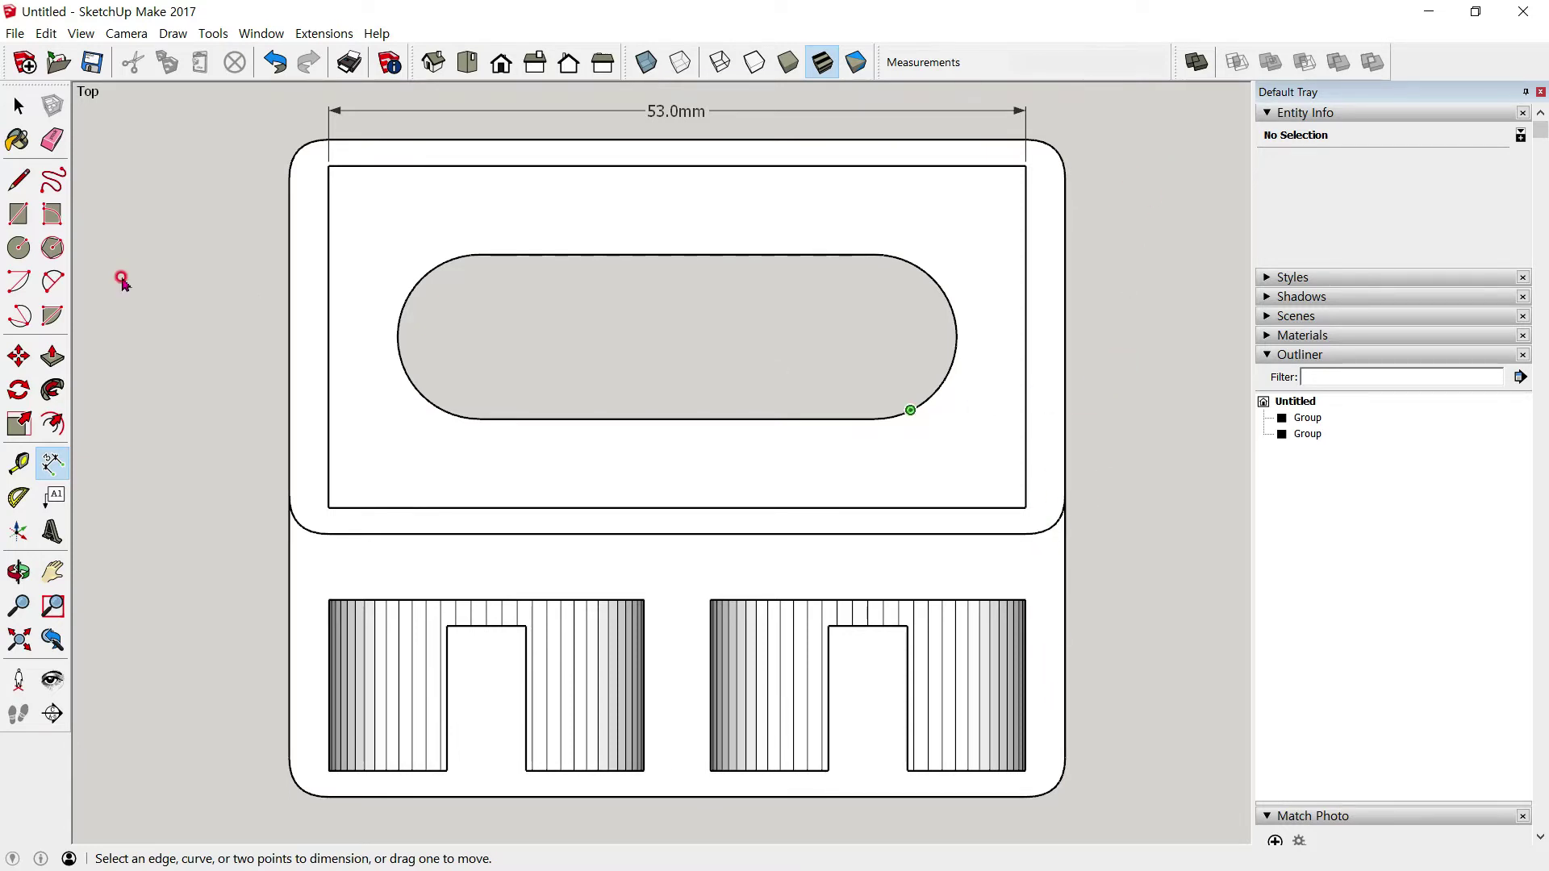
left_click(18, 105)
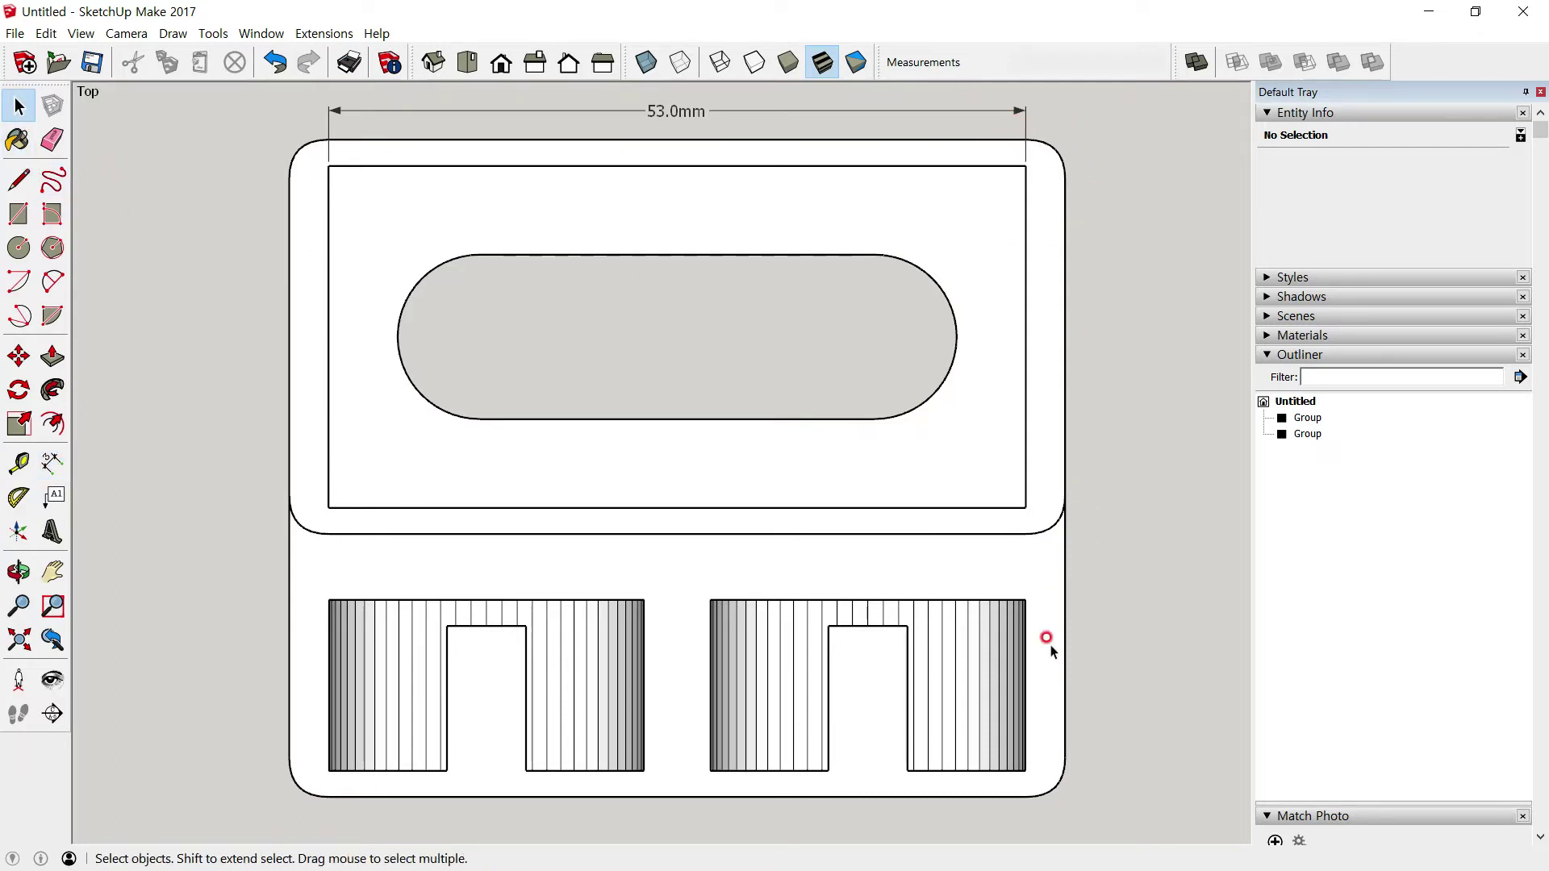
Select the holder's right-hand outer wall plus its small bottom corner faces
left_click_drag(1028, 811, 1142, 104)
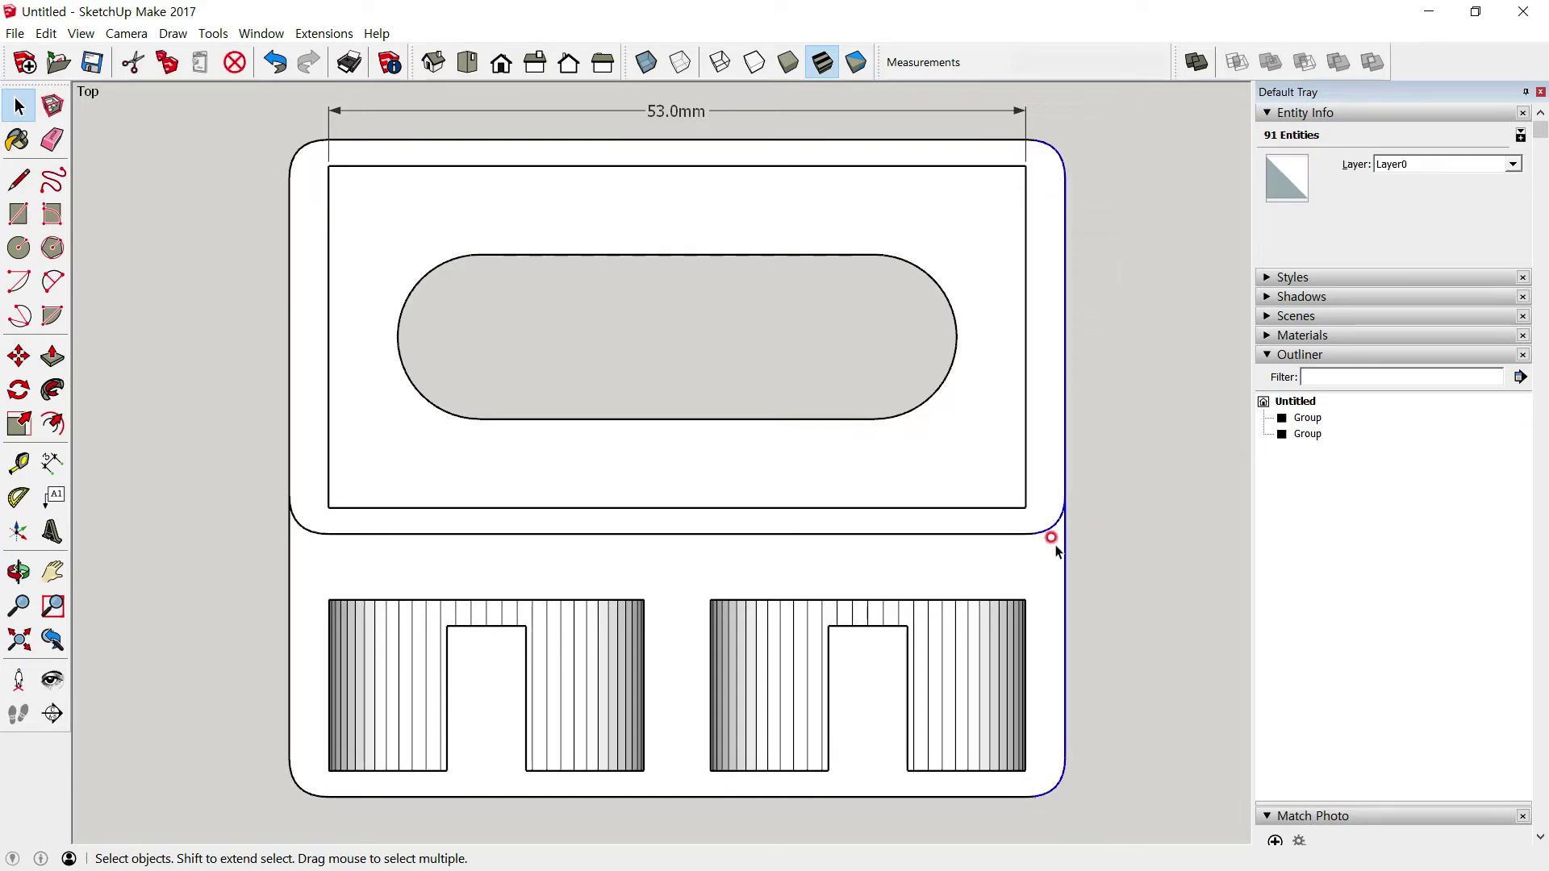
left_click(433, 64)
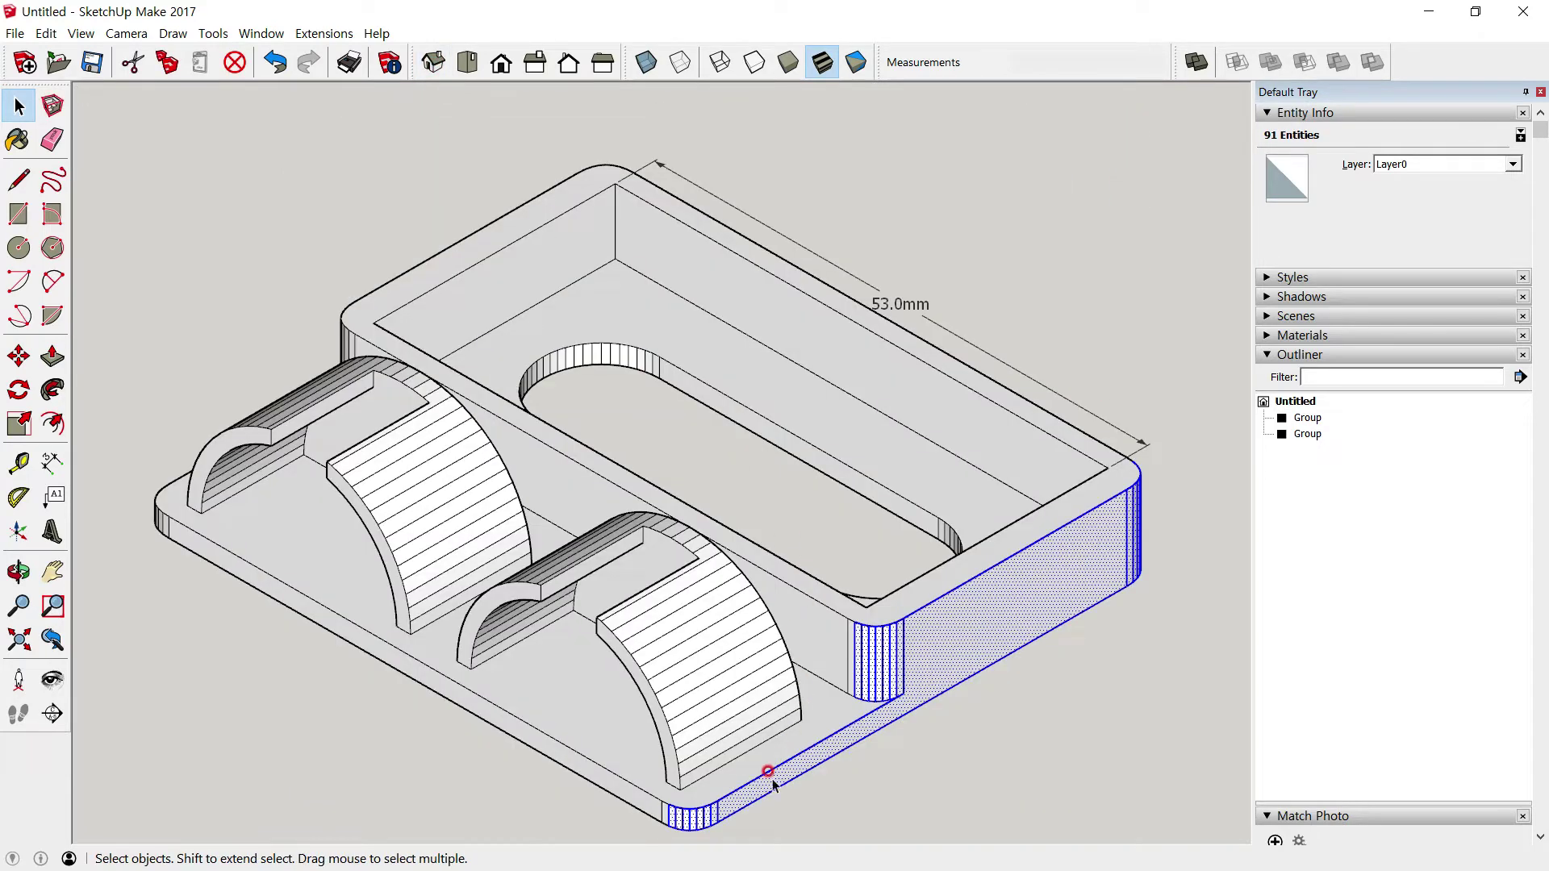
scroll(690, 837, "up", 2)
scroll(681, 819, "up", 2)
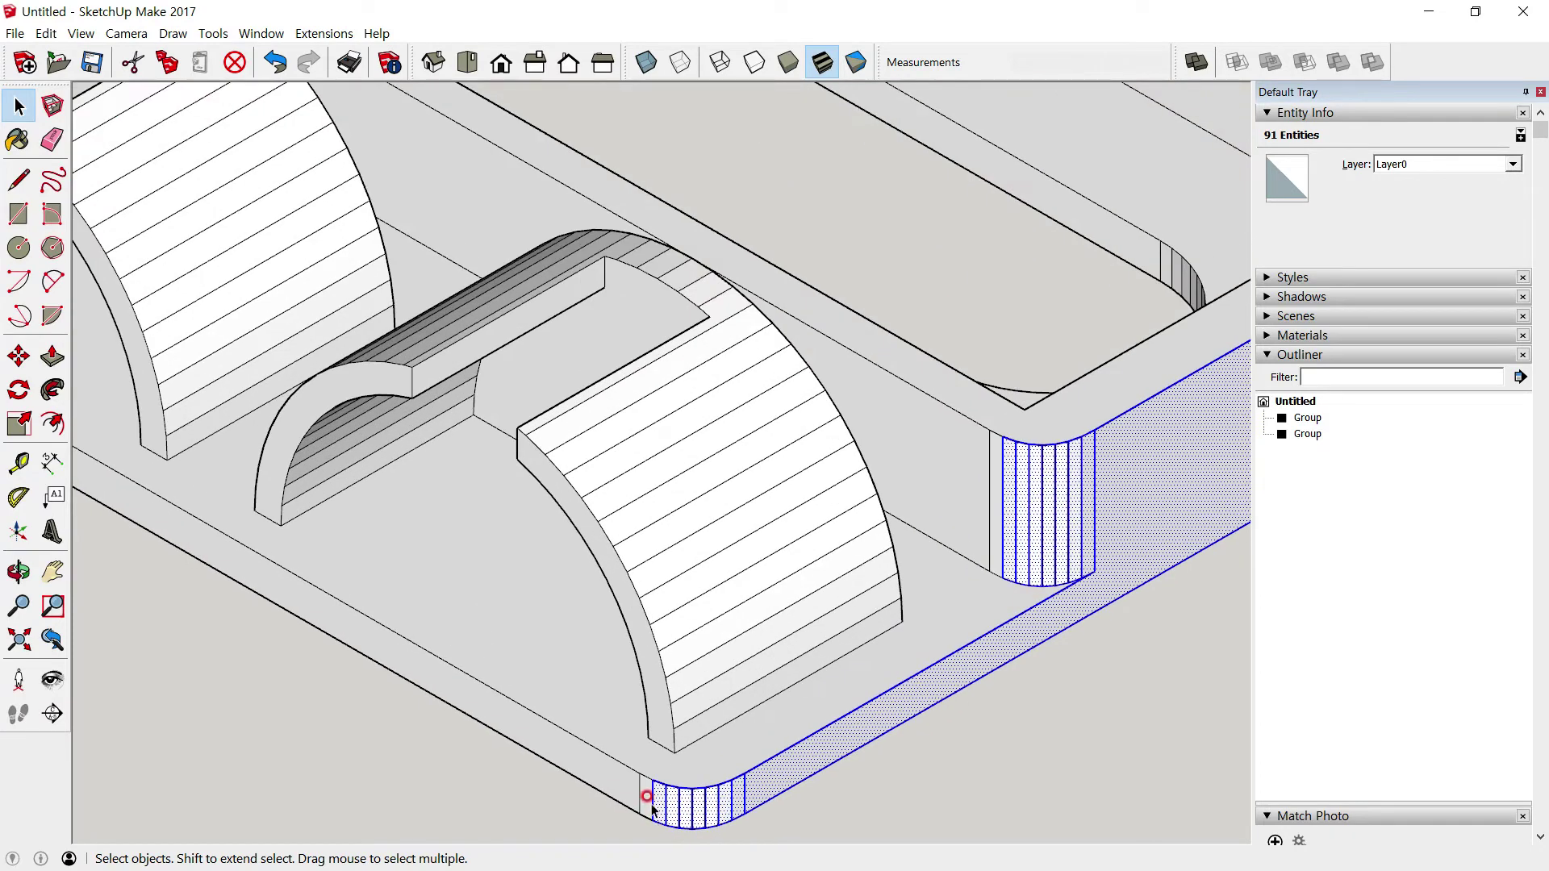
left_click(647, 803, "shift")
left_click(996, 542, "shift")
scroll(951, 561, "down", 2)
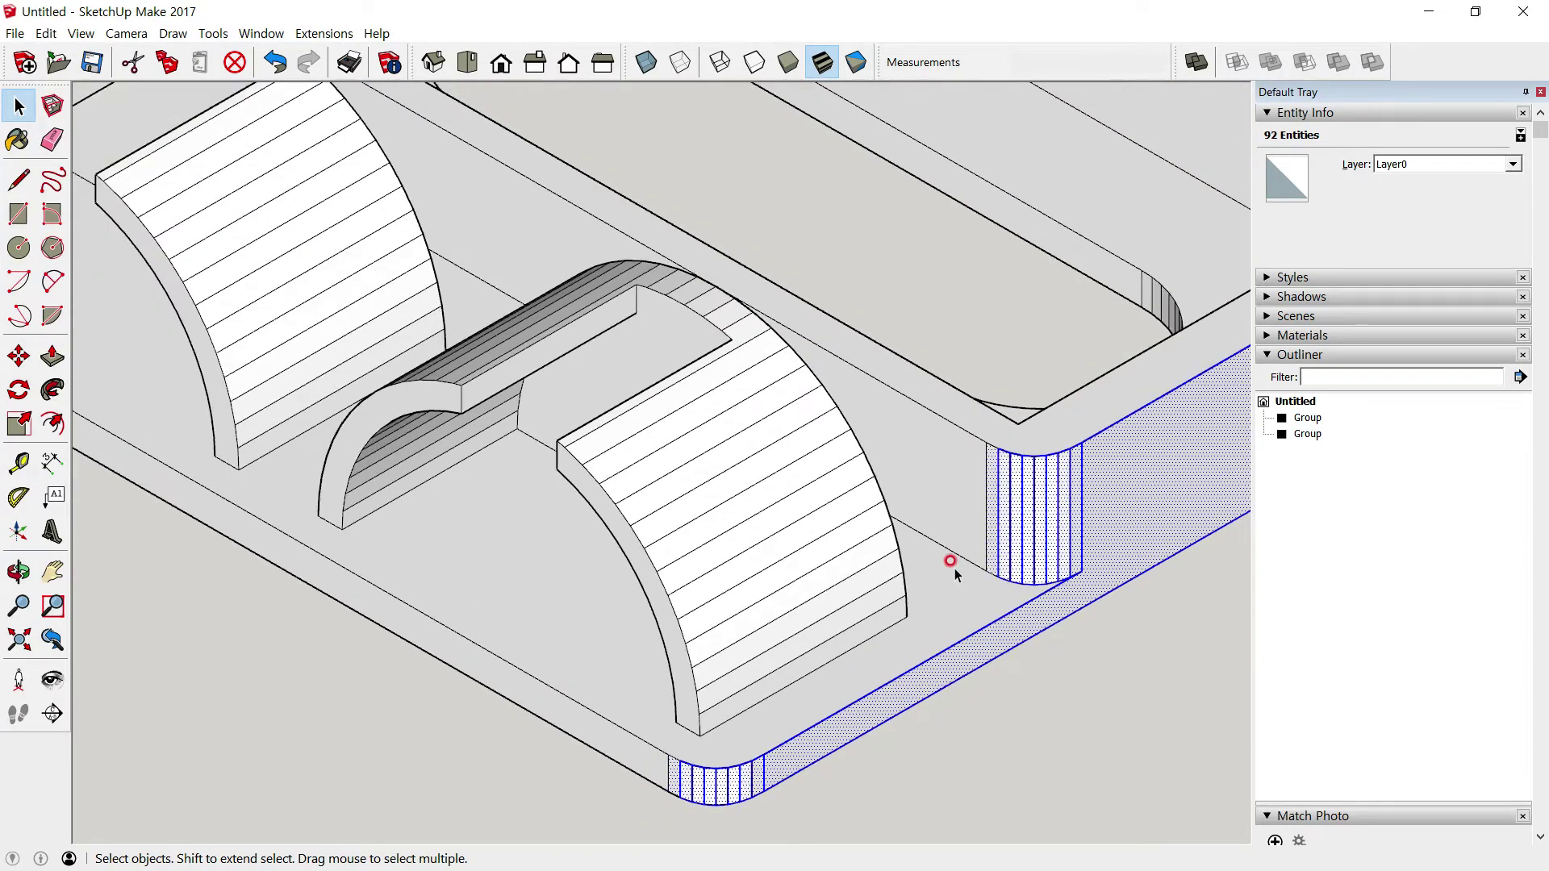
scroll(962, 554, "down", 3)
Orbit around the holder and add the end corner and front faces to the selection
mouse_move(962, 553)
middle_mouse_down()
mouse_move(789, 543)
mouse_move(861, 538)
mouse_move(744, 518)
mouse_move(623, 588)
middle_mouse_up()
scroll(630, 654, "up", 2)
scroll(629, 623, "up", 2)
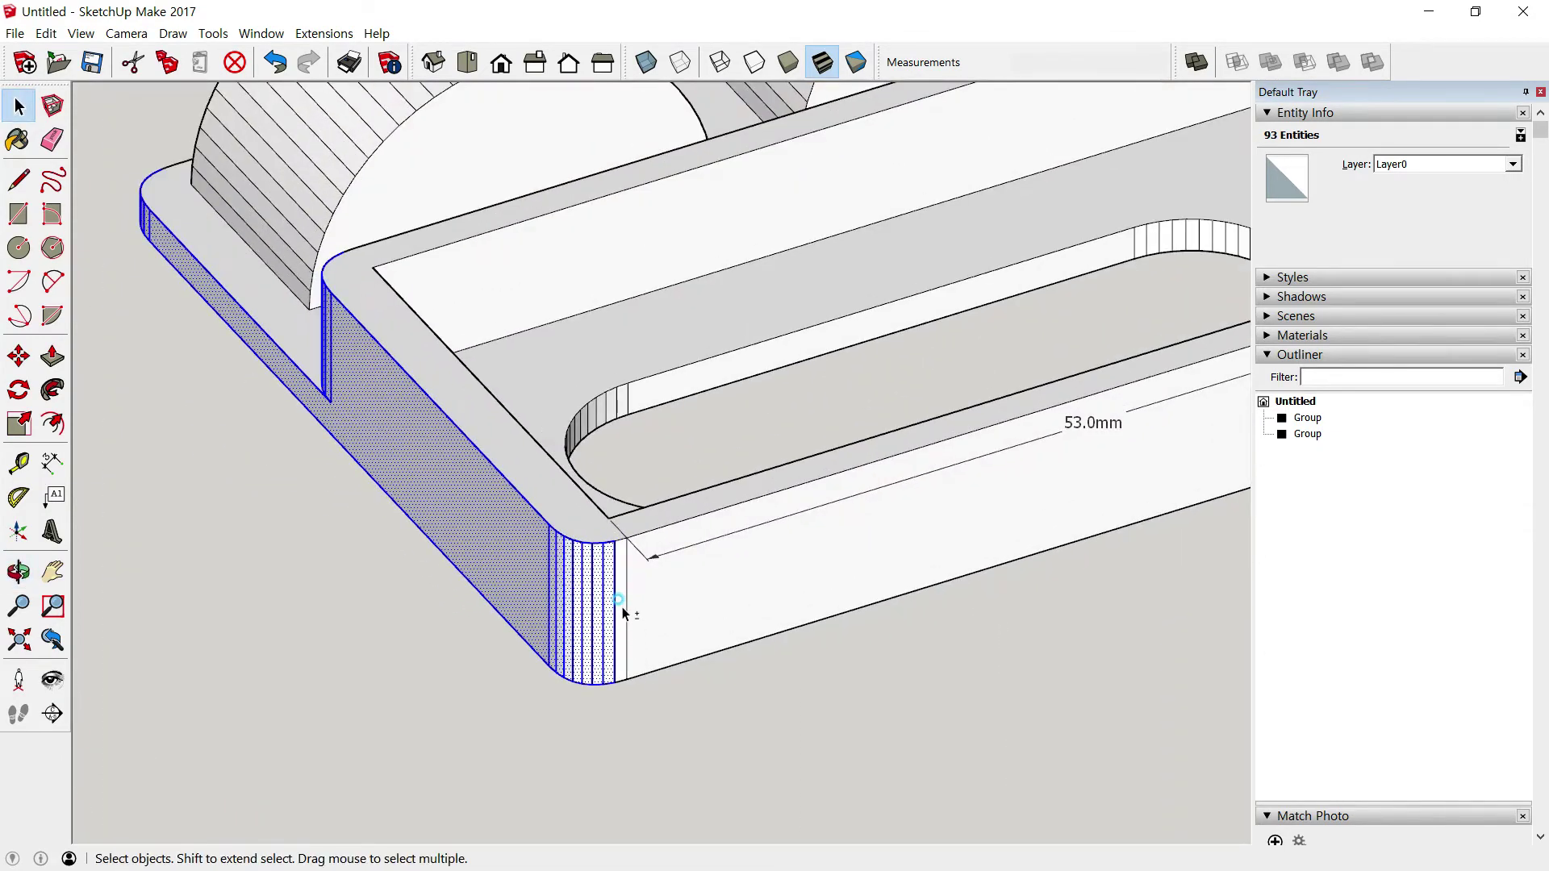
left_click(688, 519, "shift")
middle_click_drag(688, 519, 517, 483)
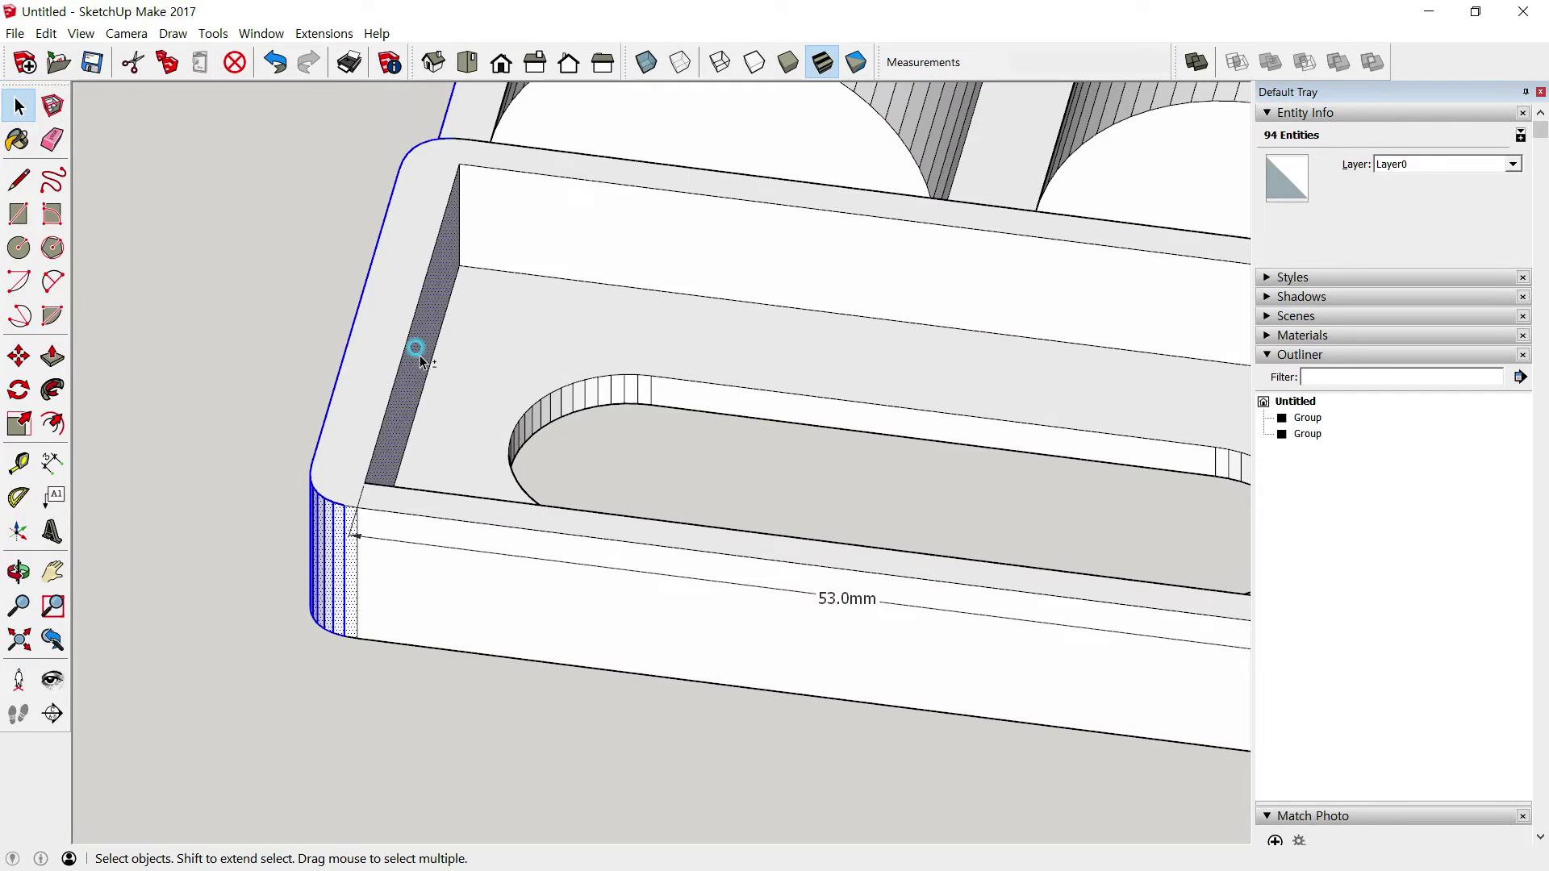
left_click(432, 546, "shift")
scroll(432, 546, "down", 3)
mouse_move(380, 570)
middle_mouse_down()
mouse_move(836, 556)
mouse_move(989, 594)
mouse_move(961, 598)
mouse_move(1039, 642)
middle_mouse_up()
scroll(1038, 641, "down", 2)
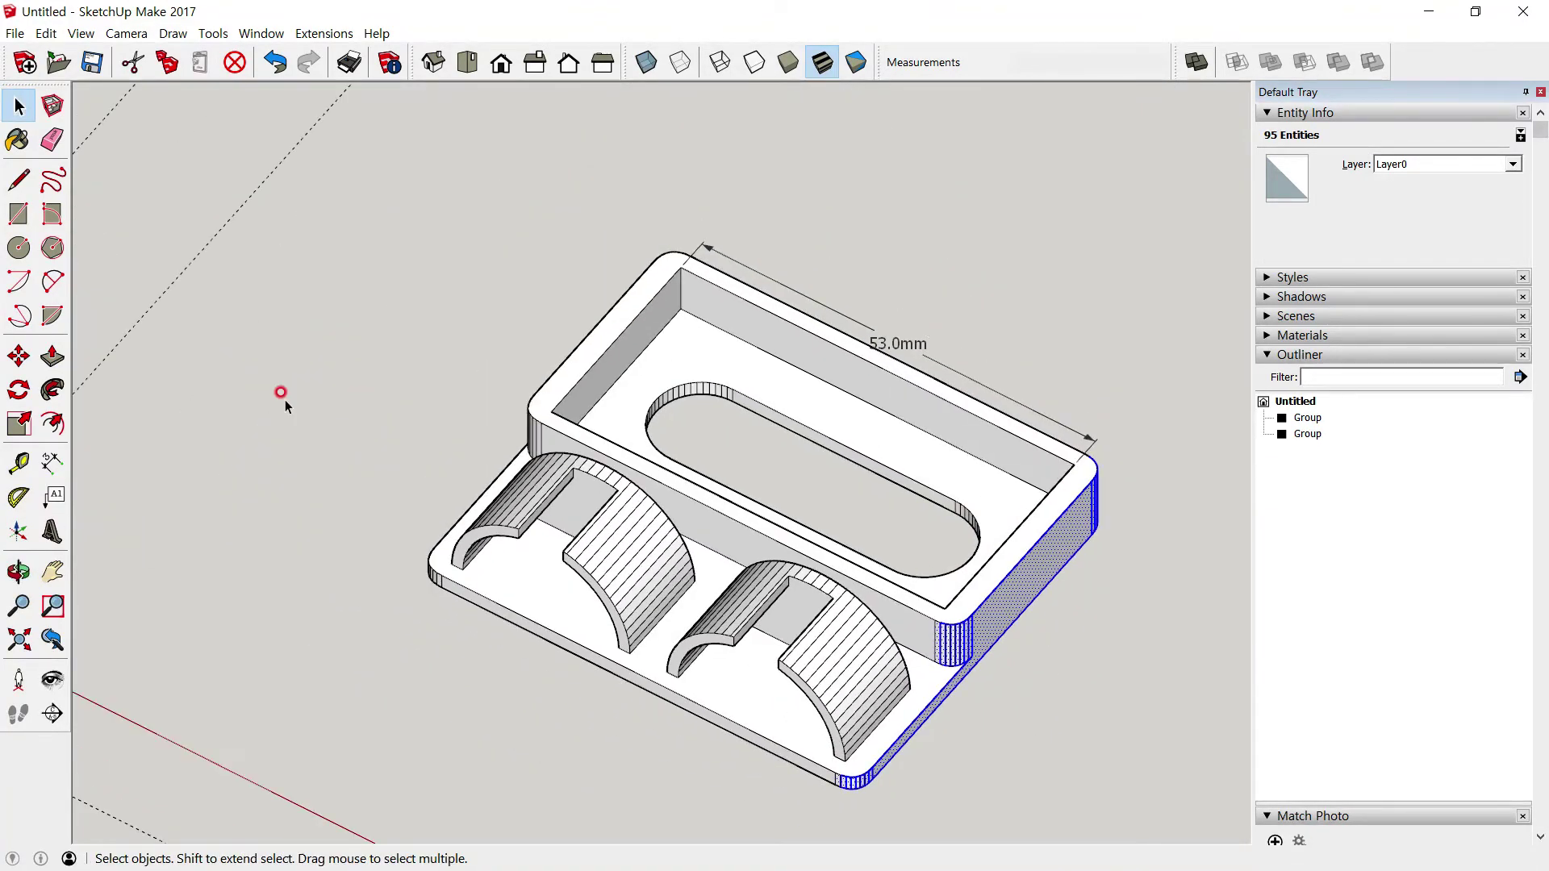
Move the selected end 5 mm along the red axis so the width reads 58 mm
left_click(19, 355)
left_click(1087, 265)
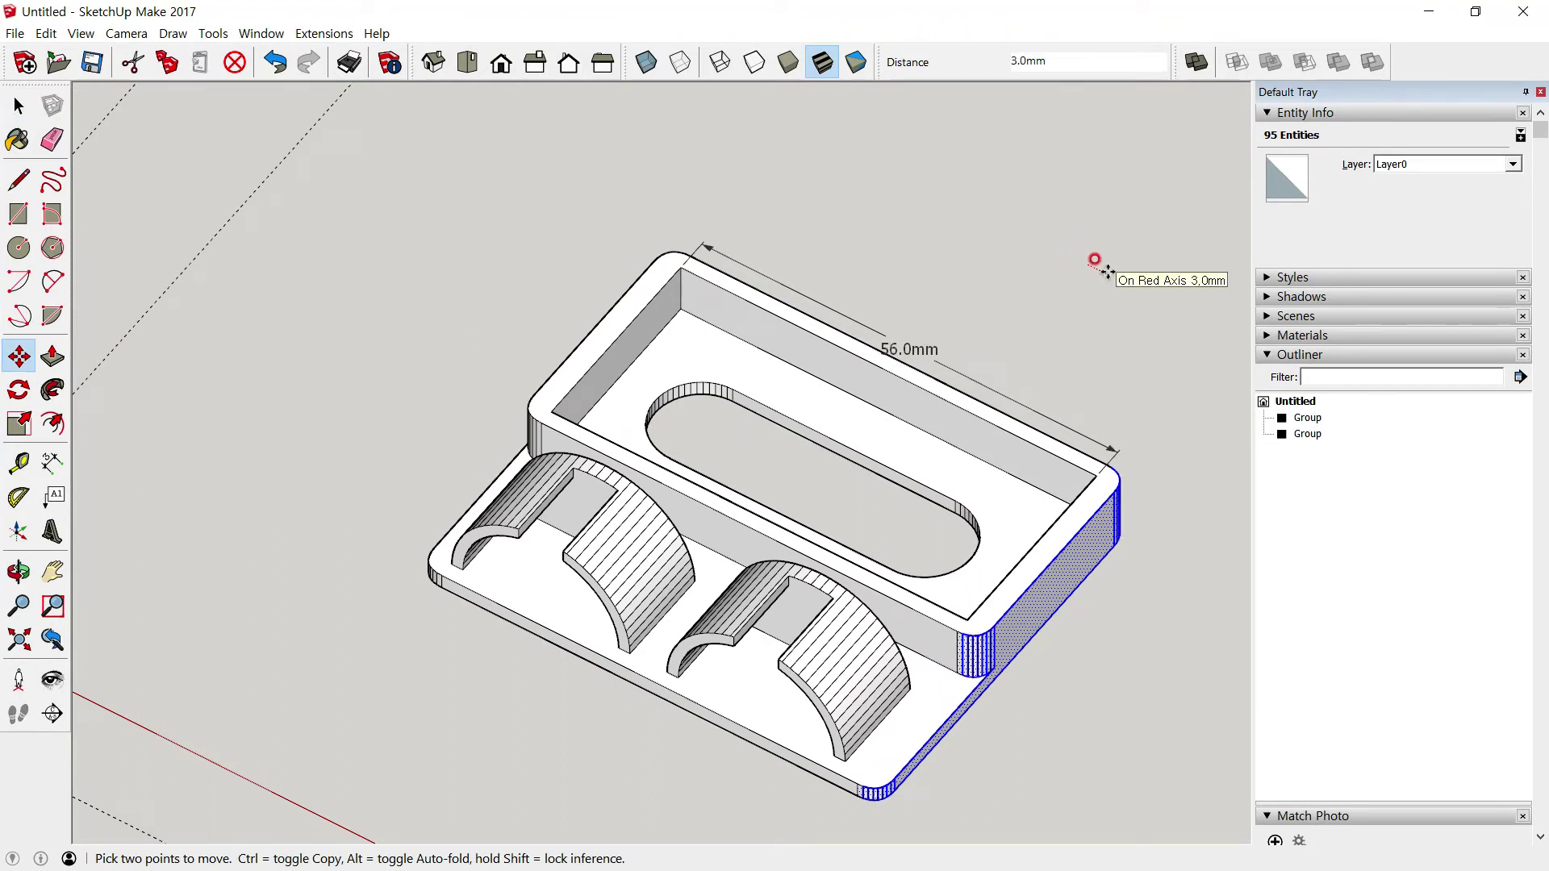
type("5")
key("Return")
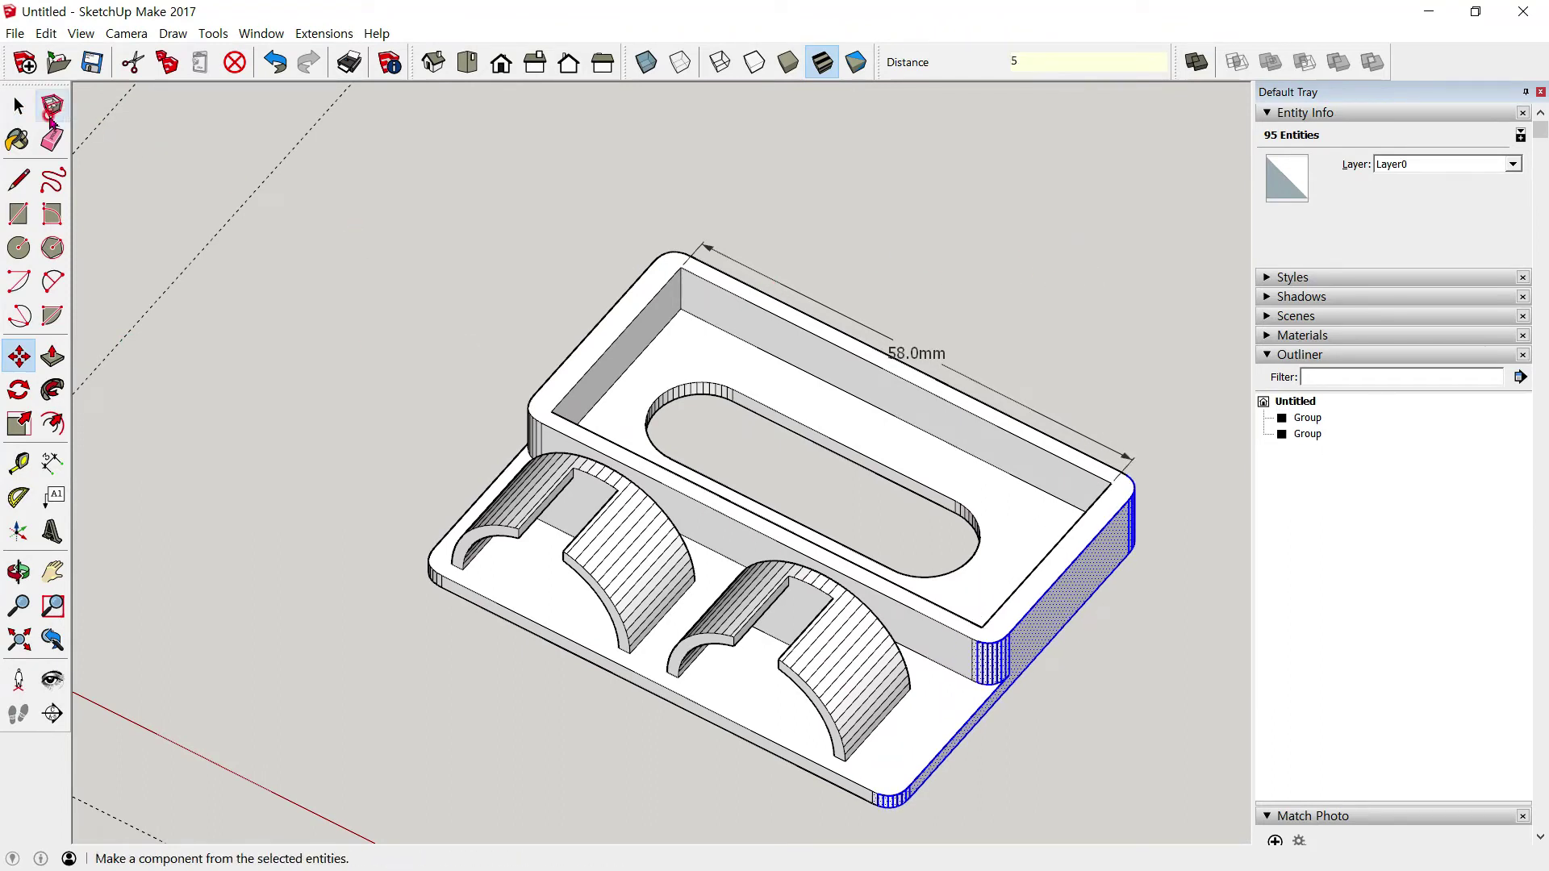
left_click(19, 106)
left_click(339, 265)
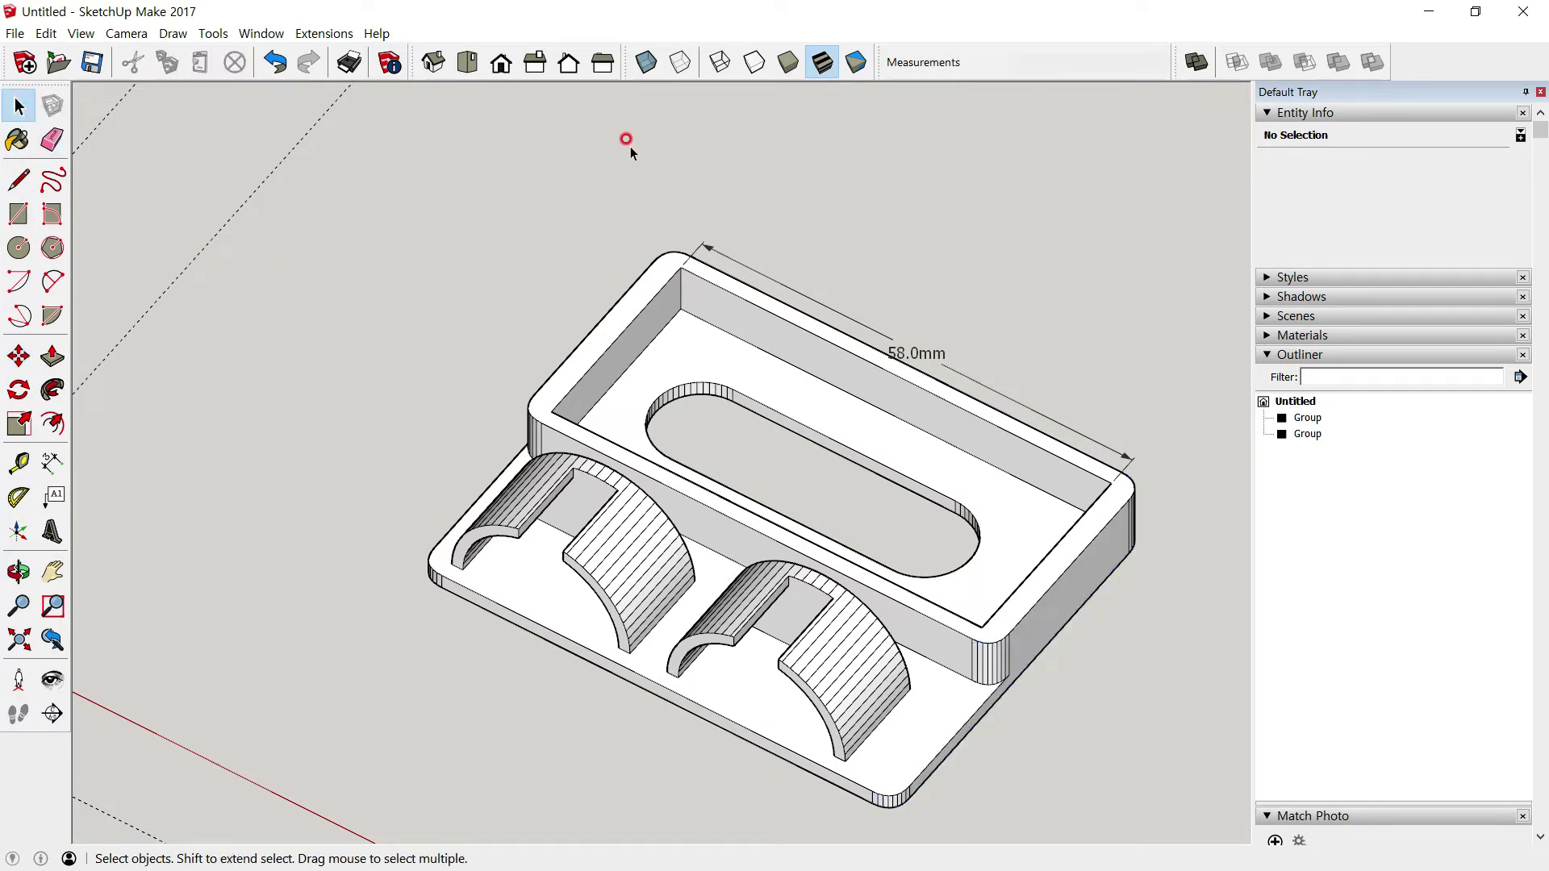
left_click(466, 62)
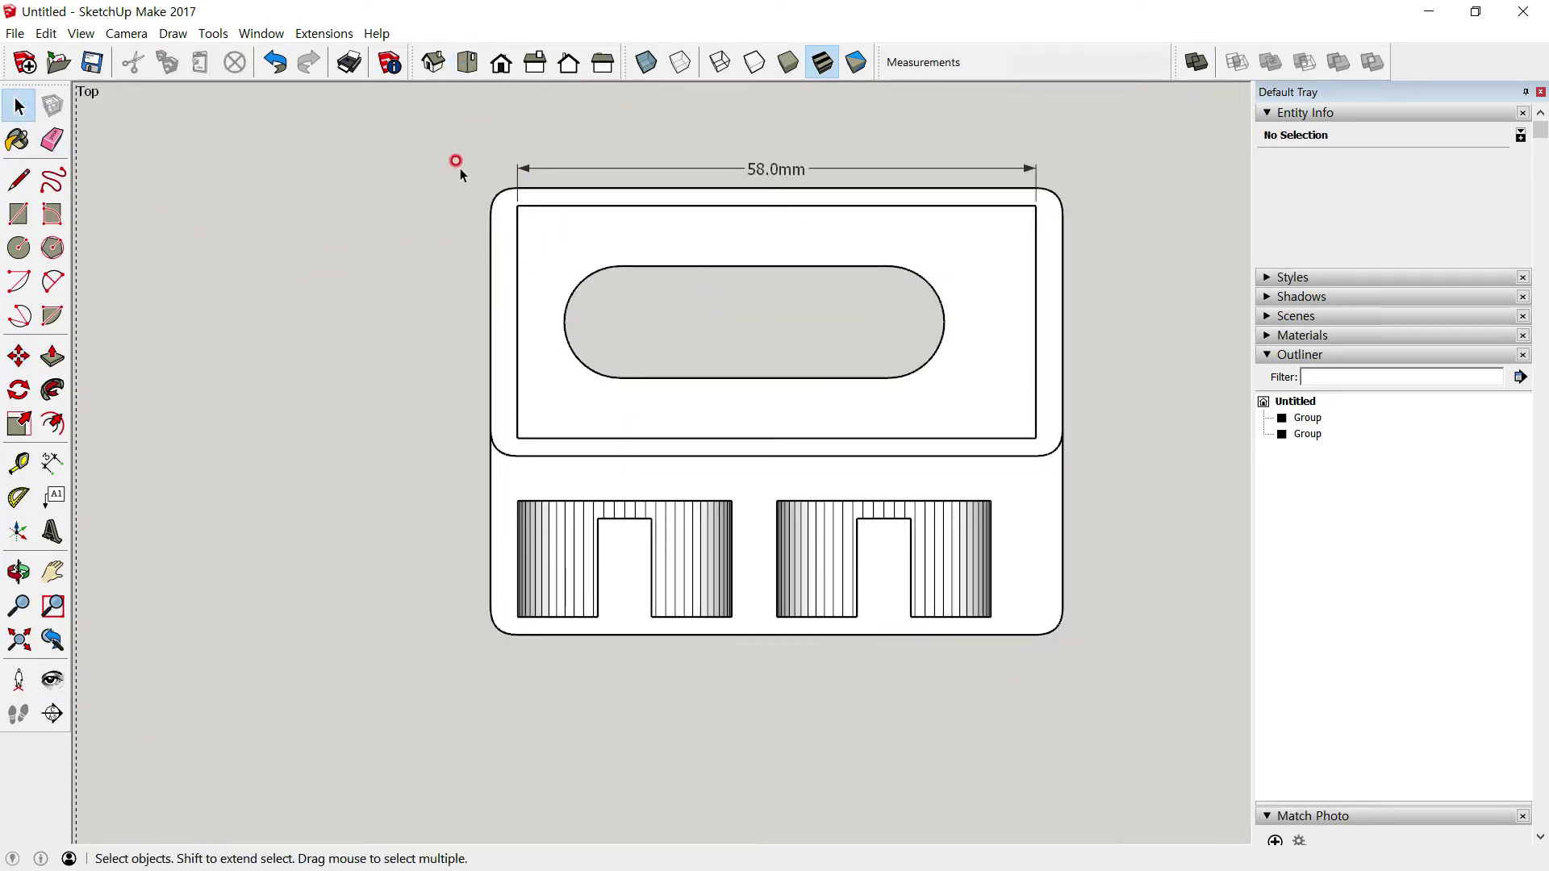
Box-select the holder's left end and orbit to check the selection at the front corner
left_click_drag(460, 167, 512, 659)
mouse_move(450, 404)
middle_mouse_down()
mouse_move(471, 212)
mouse_move(484, 303)
middle_mouse_up()
scroll(540, 657, "up", 2)
scroll(478, 552, "up", 3)
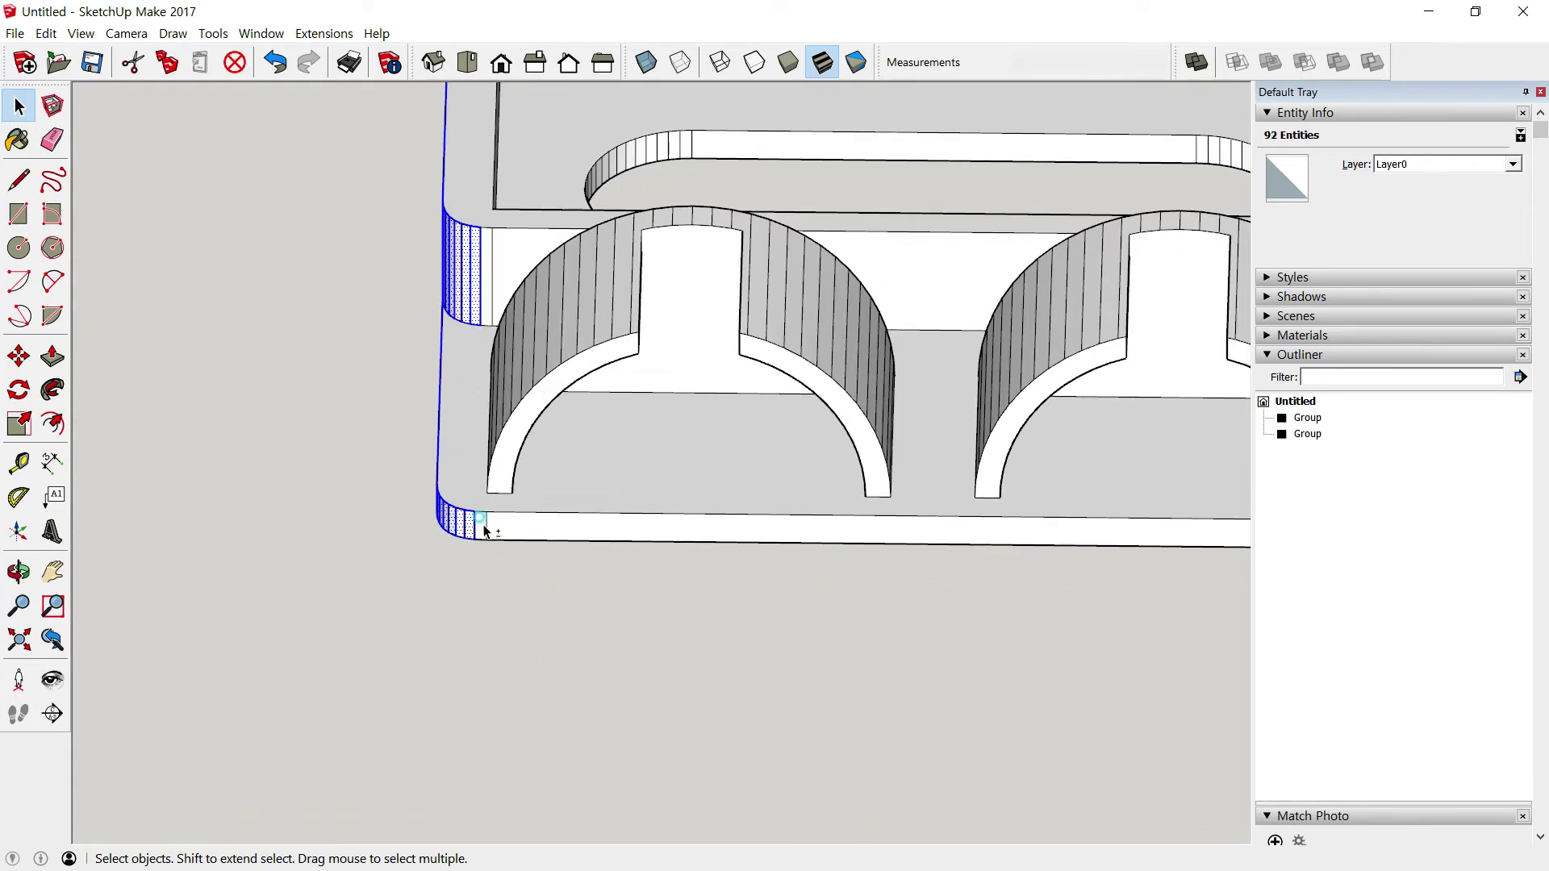
mouse_move(361, 435)
middle_mouse_down()
mouse_move(850, 460)
mouse_move(739, 443)
mouse_move(844, 418)
middle_mouse_up()
mouse_move(554, 620)
middle_mouse_down()
mouse_move(733, 605)
mouse_move(667, 525)
middle_mouse_up()
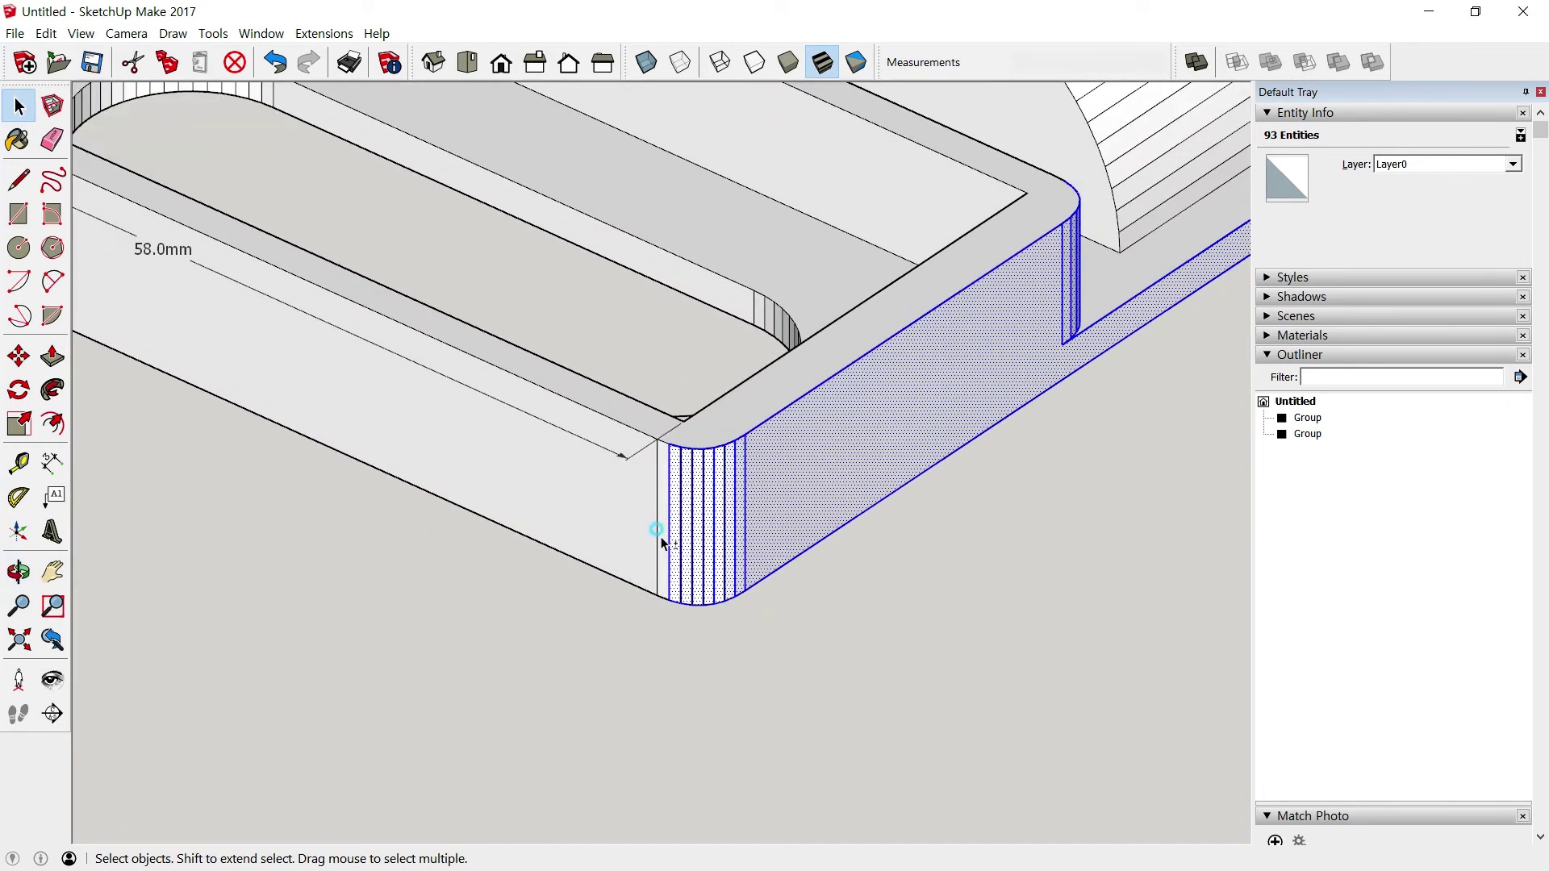
mouse_move(619, 460)
middle_mouse_down()
mouse_move(882, 452)
mouse_move(927, 360)
middle_mouse_up()
Add the top edge strip and front side faces to the selection, then return to Top view
left_click(912, 339, "shift")
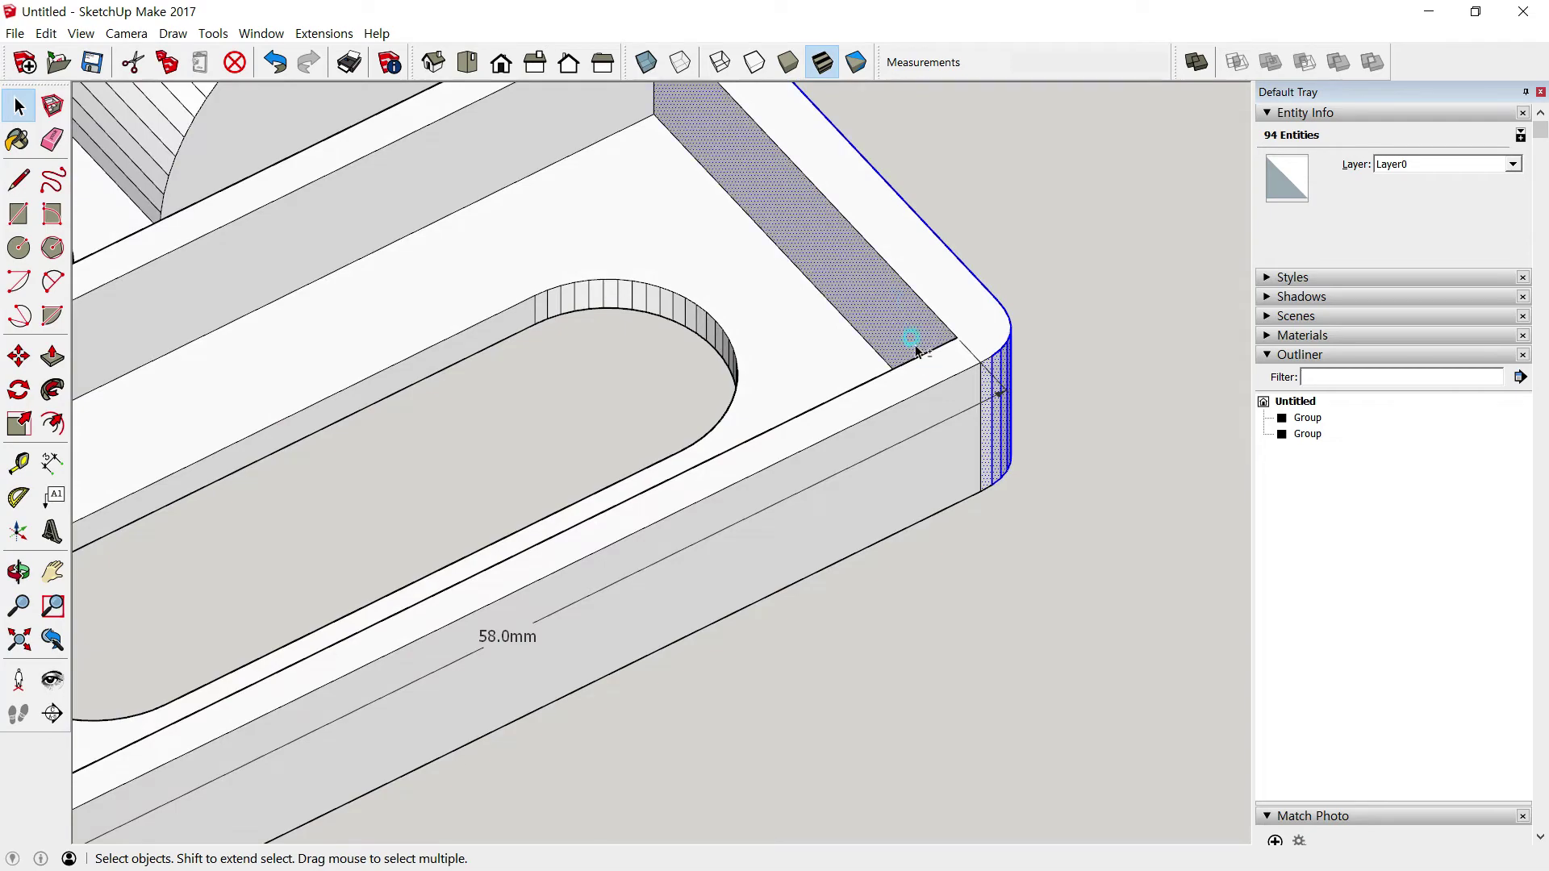
scroll(936, 403, "down", 3)
left_click(959, 497, "shift")
mouse_move(958, 496)
middle_mouse_down()
mouse_move(782, 539)
mouse_move(743, 404)
mouse_move(456, 369)
middle_mouse_up()
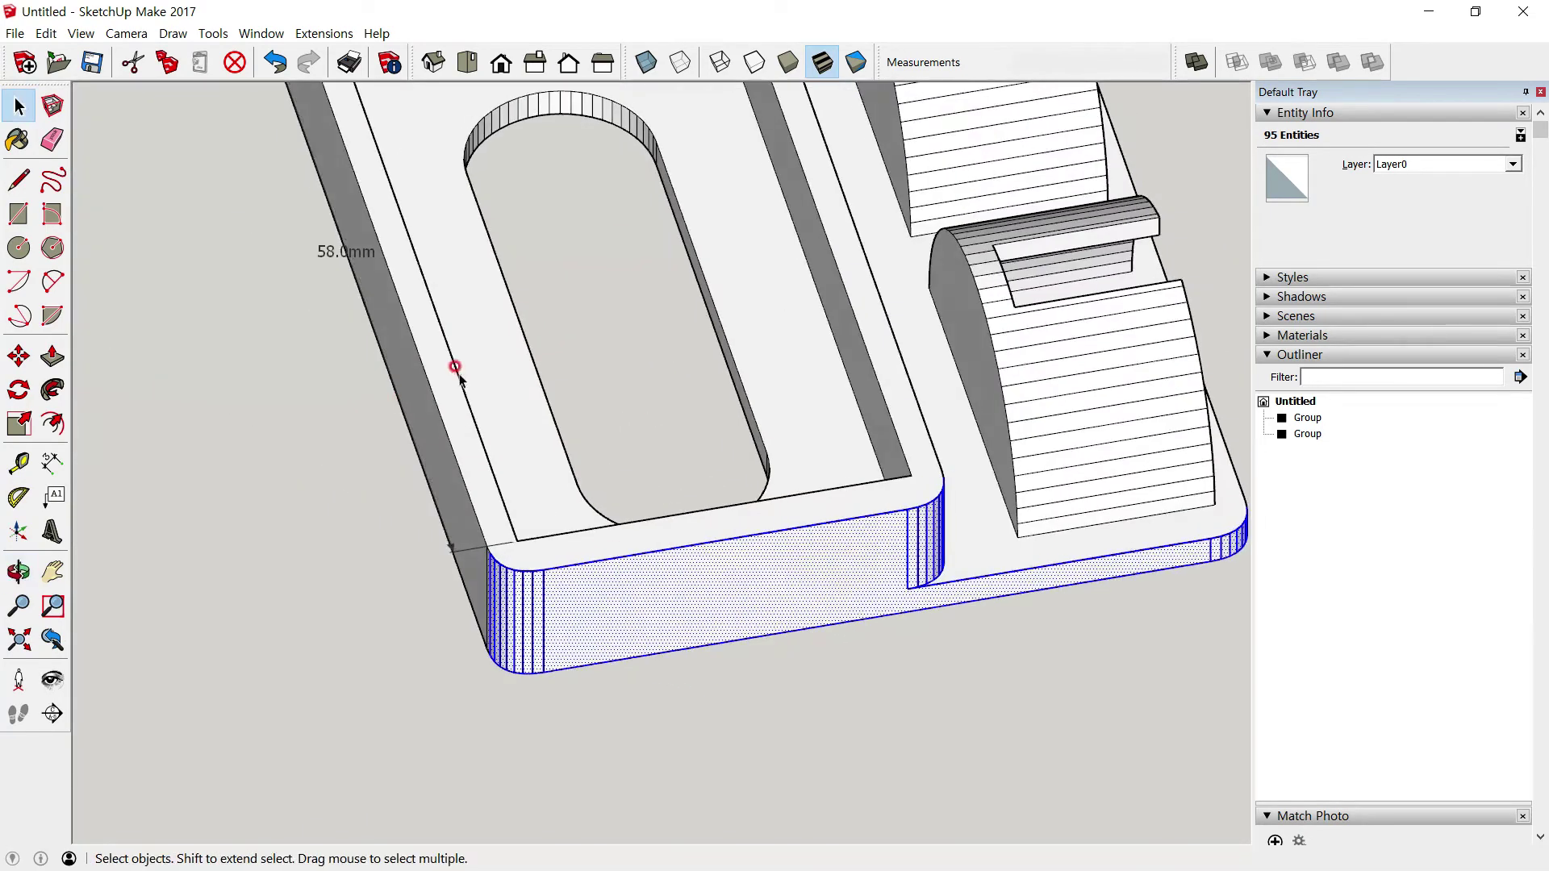
middle_click_drag(651, 453, 456, 87)
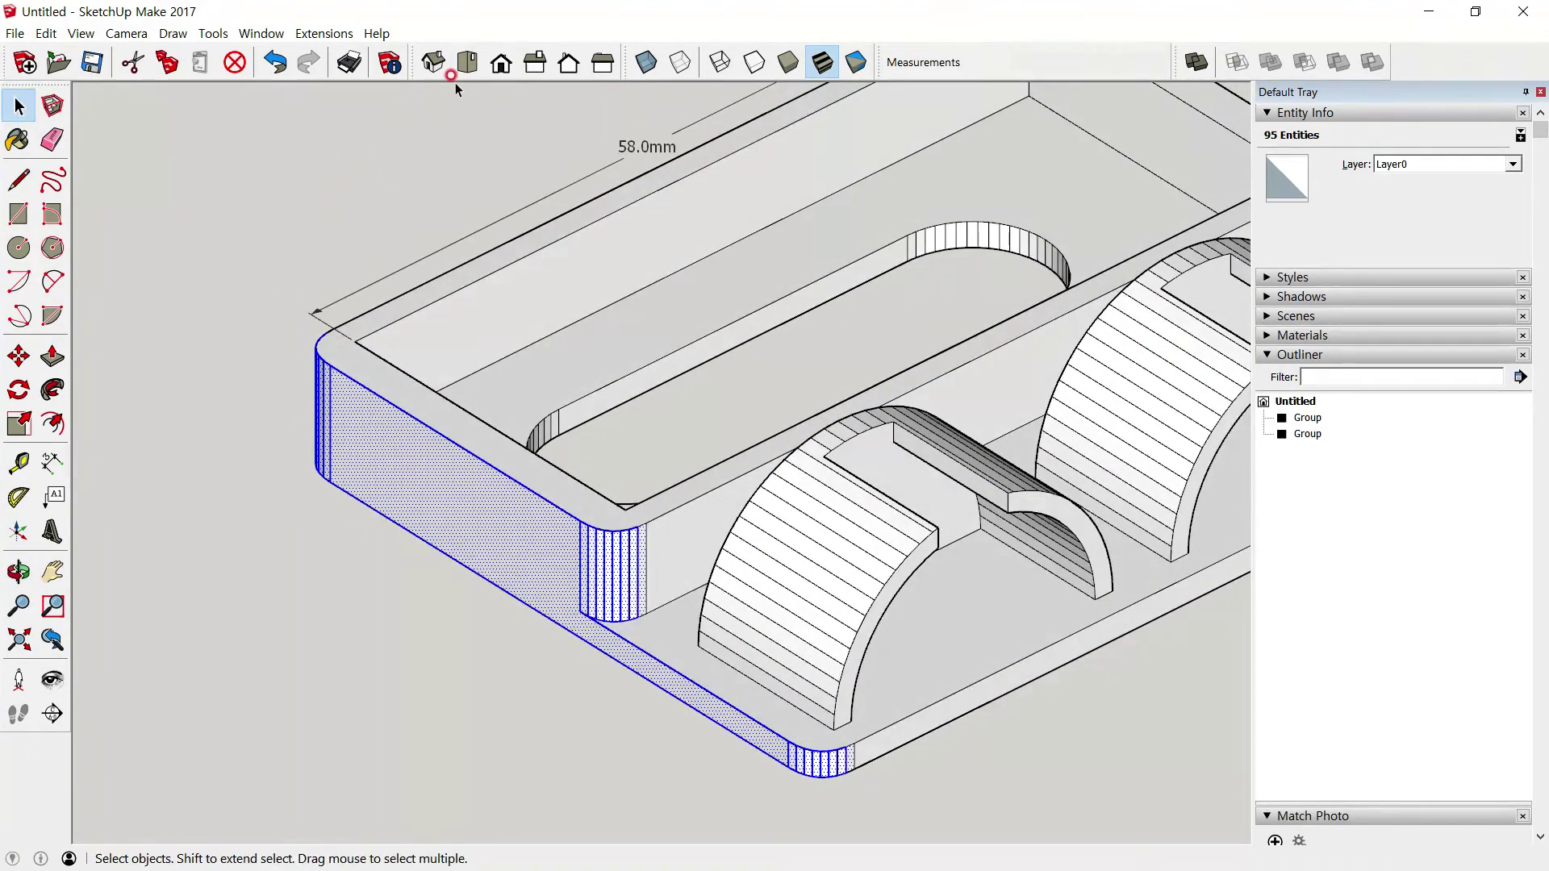
left_click(467, 62)
scroll(420, 327, "down", 3)
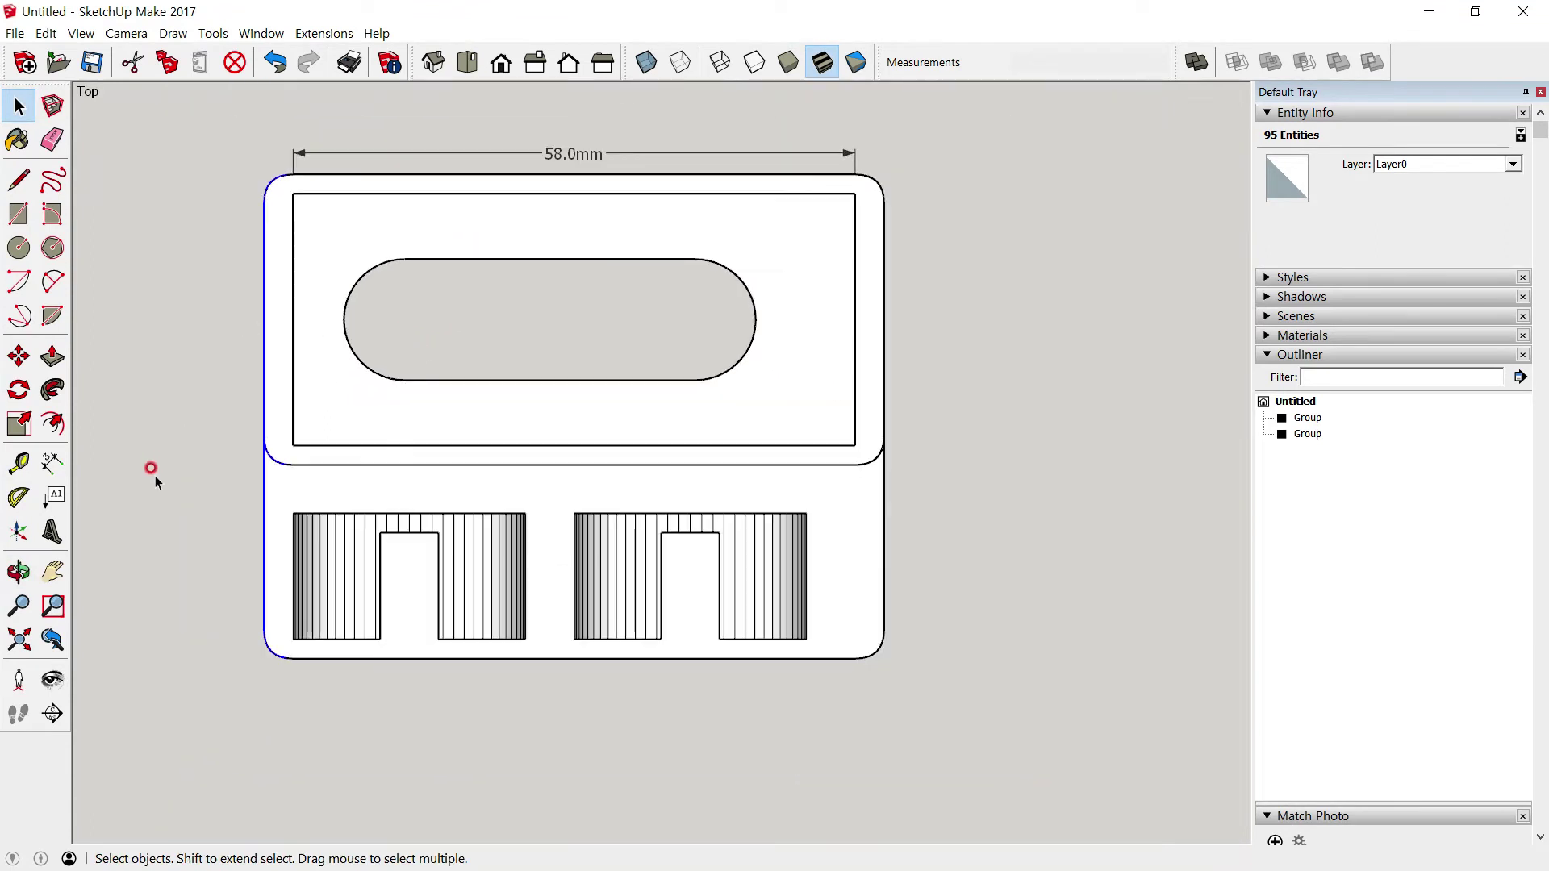
Move the left end outward along the red axis until the dimension reads 63.0mm
key("m")
left_click(228, 176)
type("5")
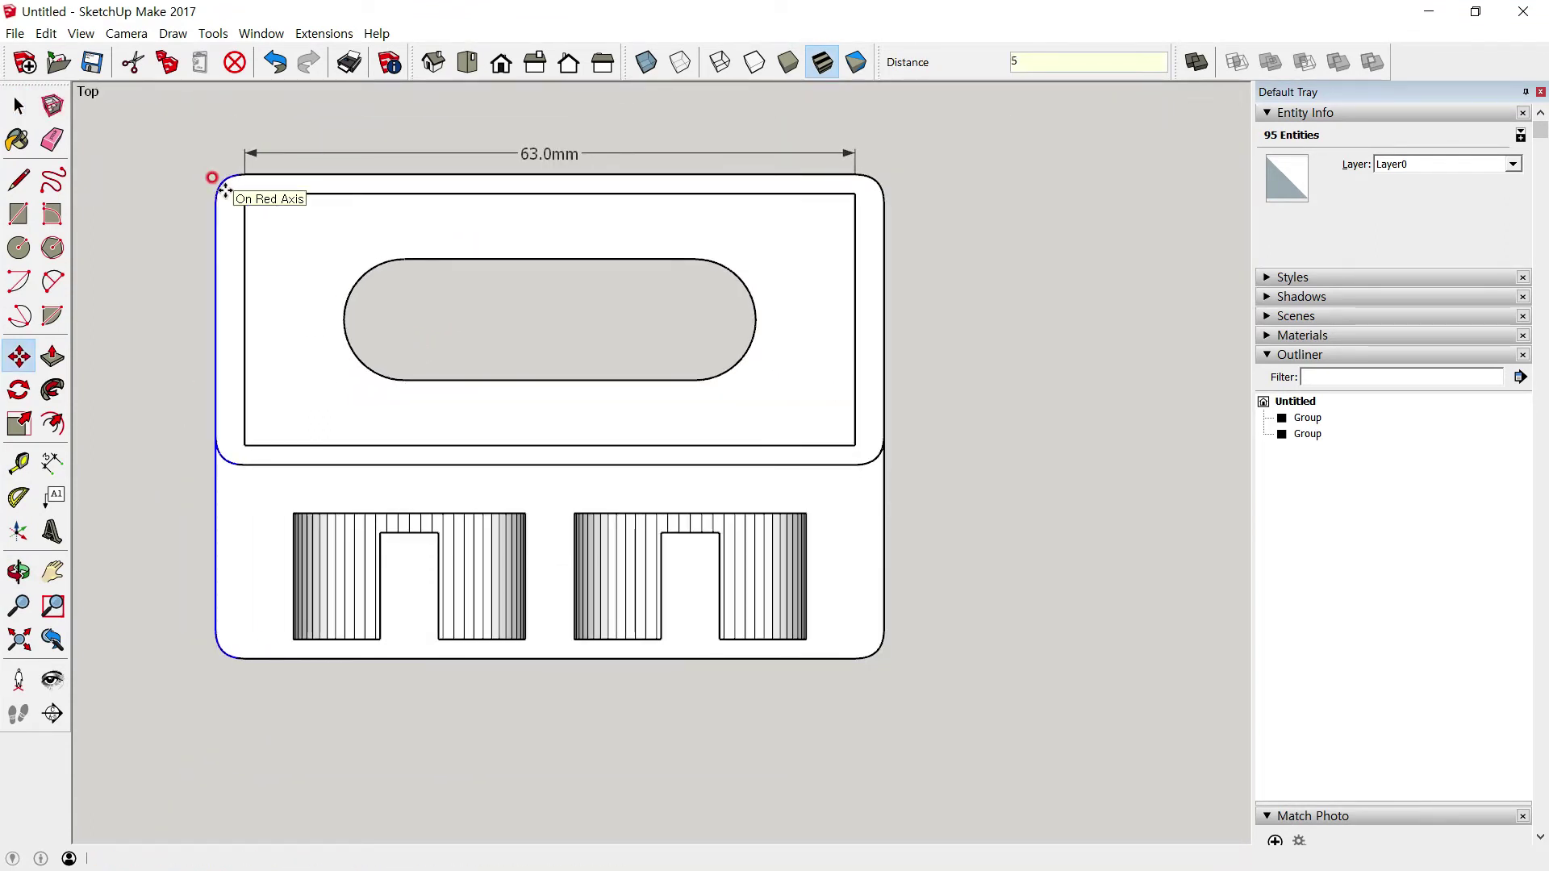
left_click(214, 178)
left_click(17, 106)
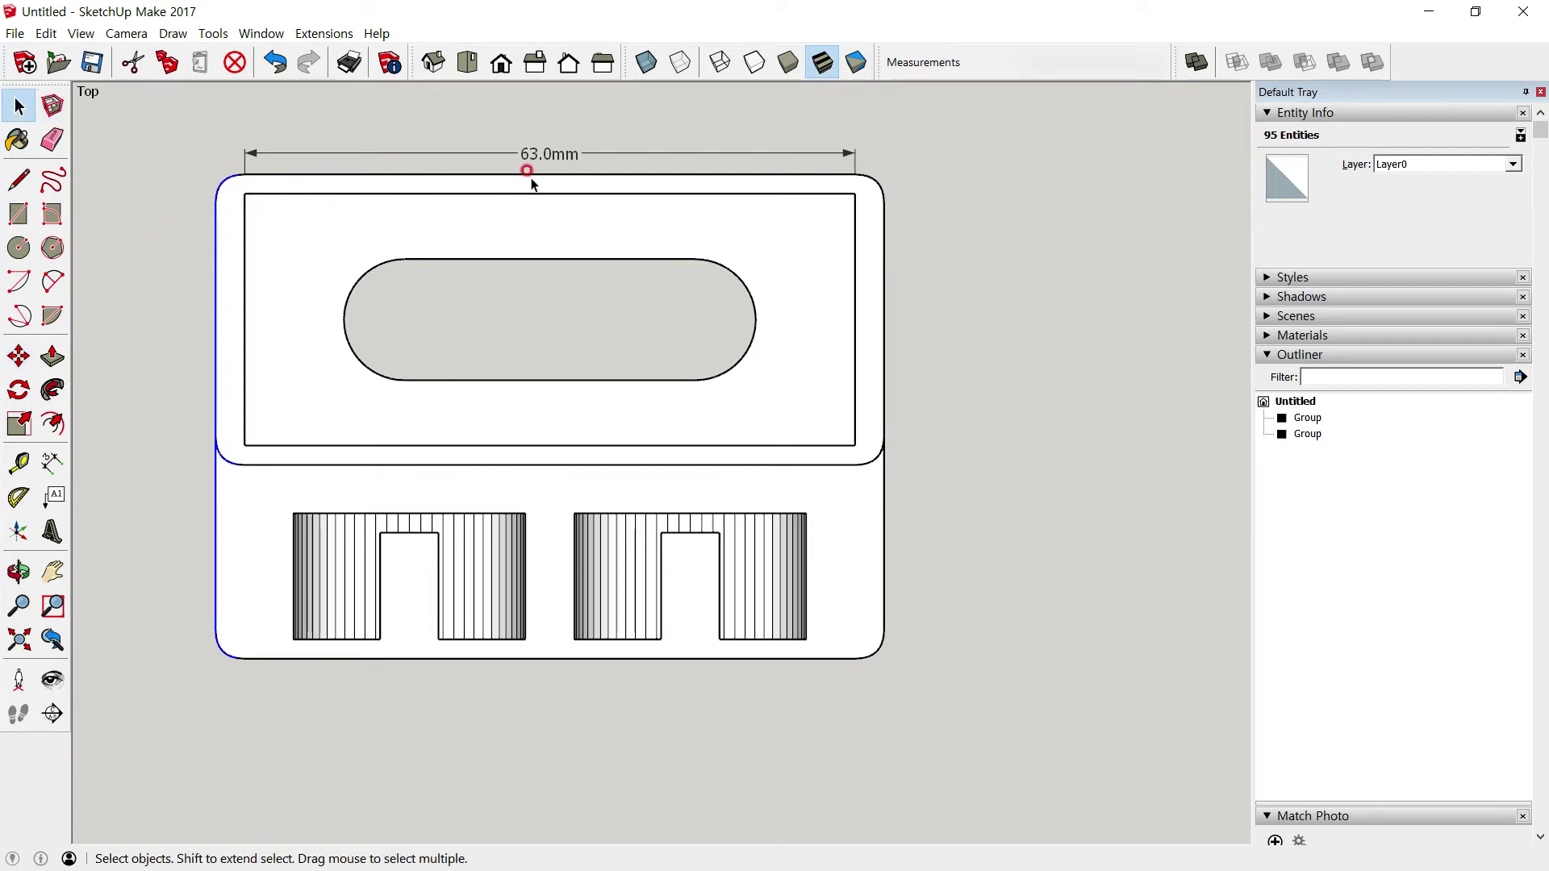
Delete the 63.0mm dimension from the battery holder
left_click(433, 62)
key("ctrl+t")
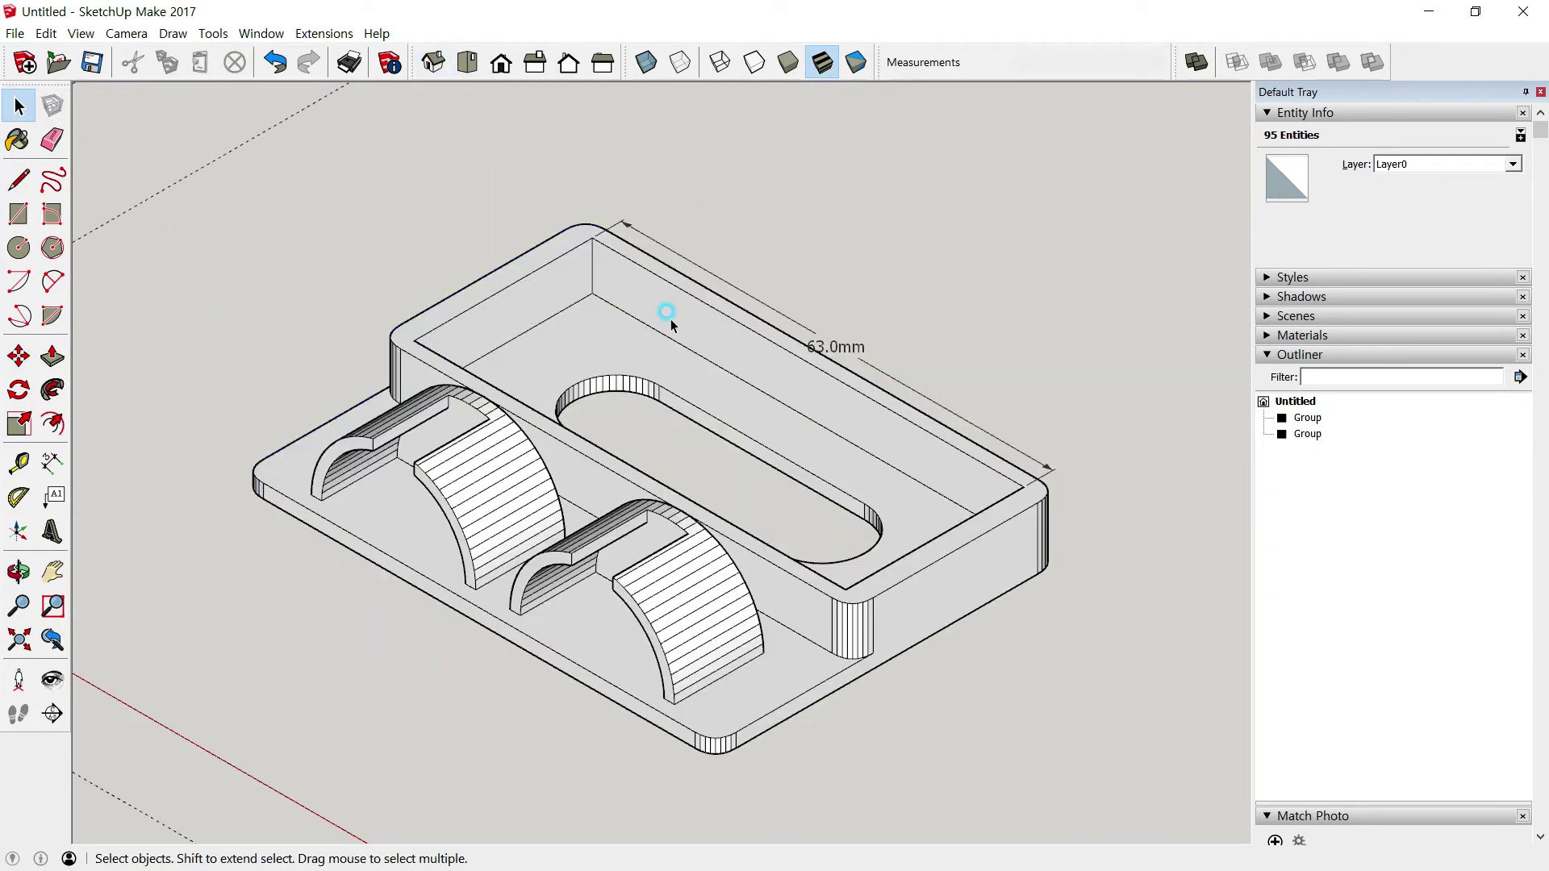
left_click(838, 349)
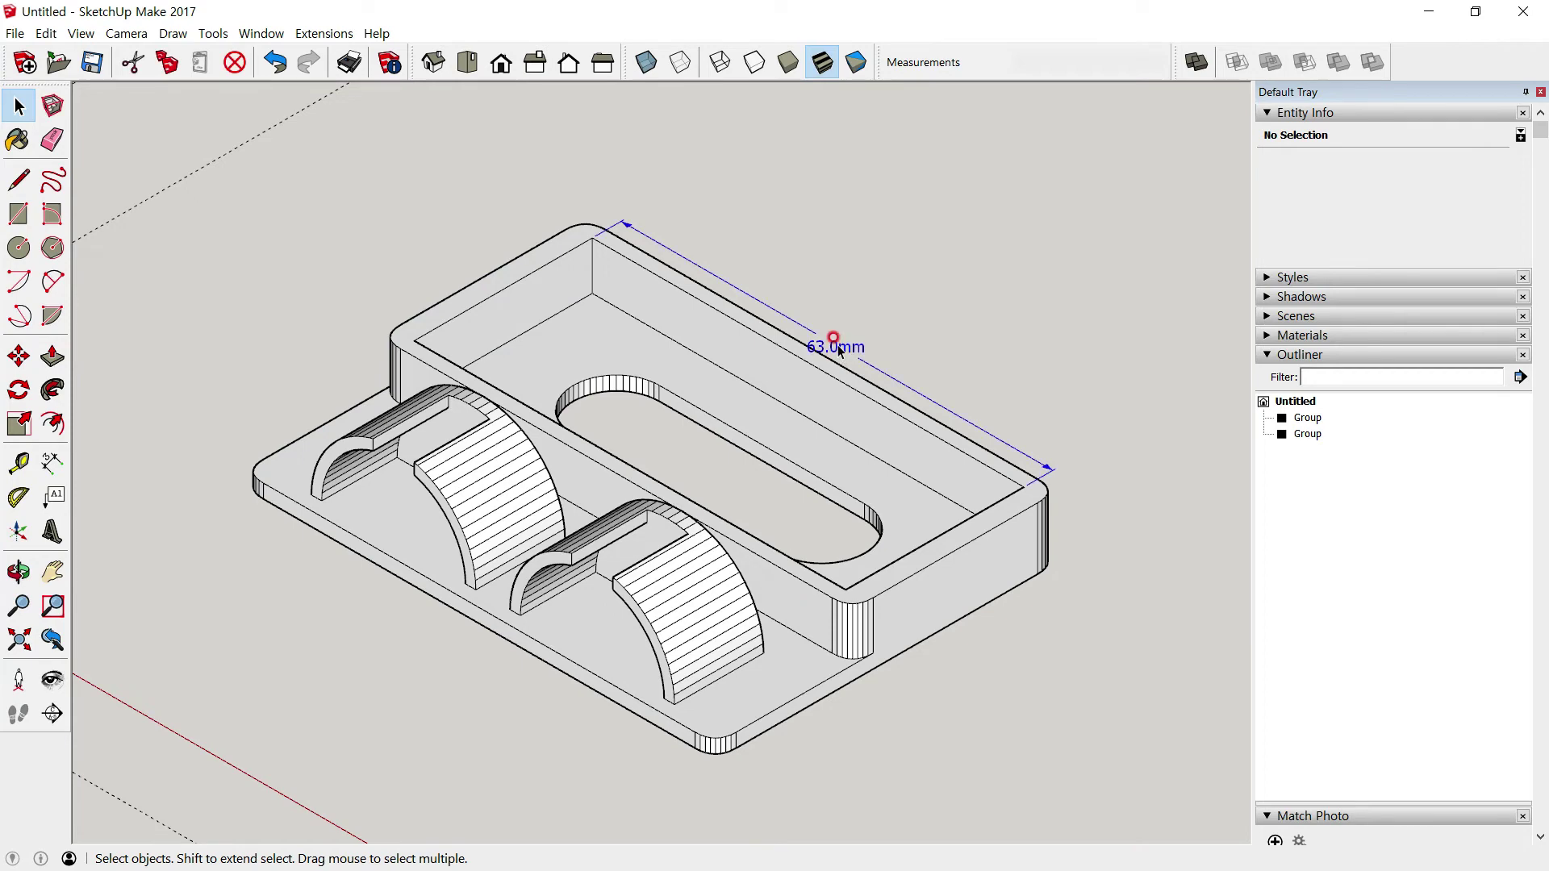
key("Delete")
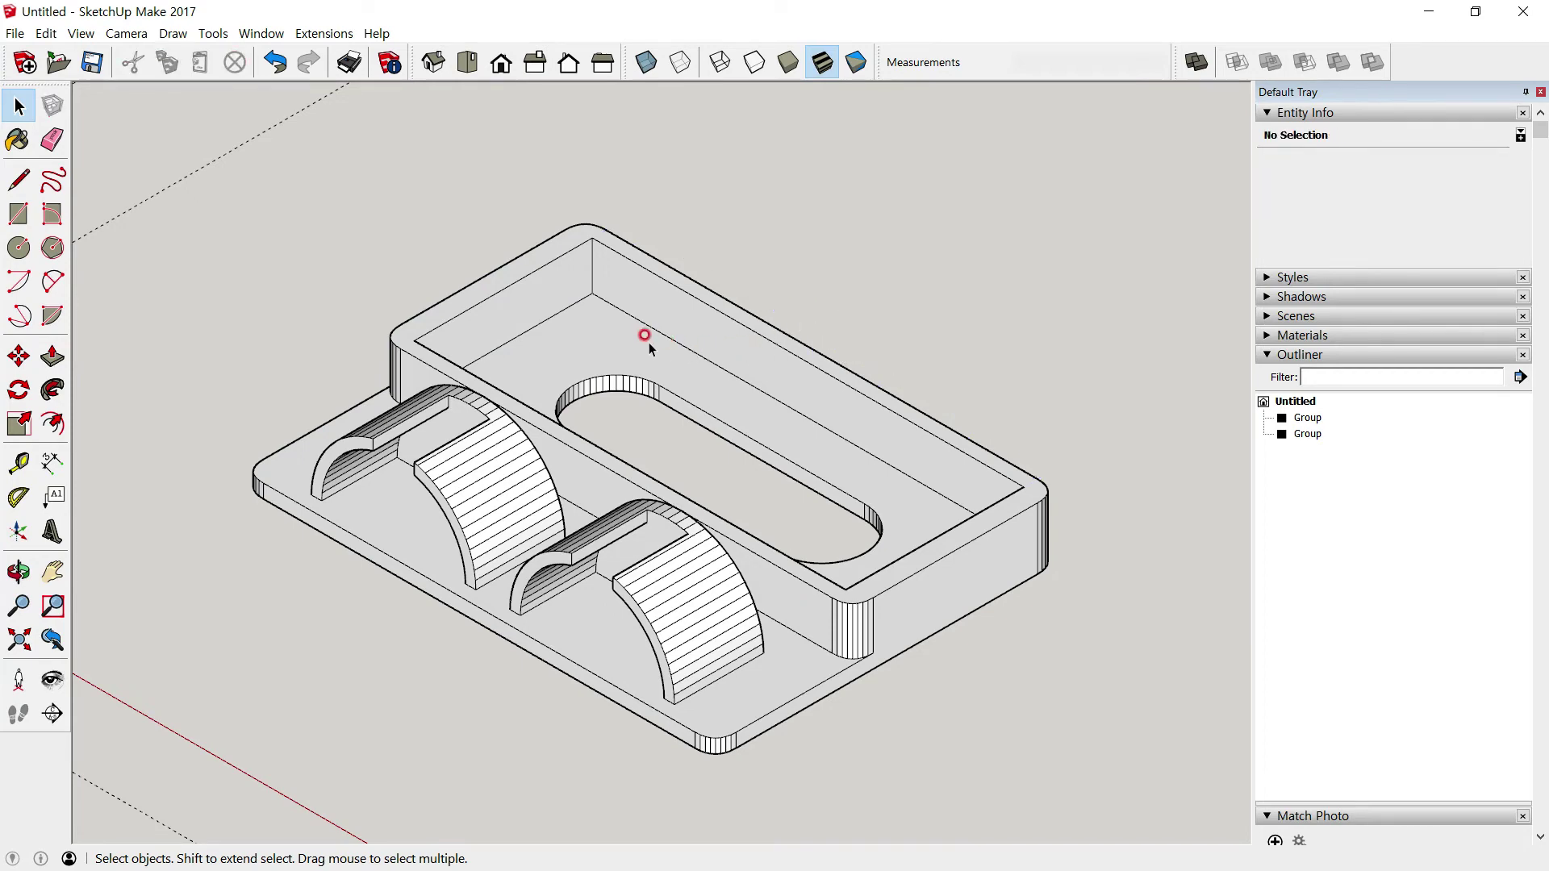
Make the widened battery holder geometry a single group again
triple_click(649, 342)
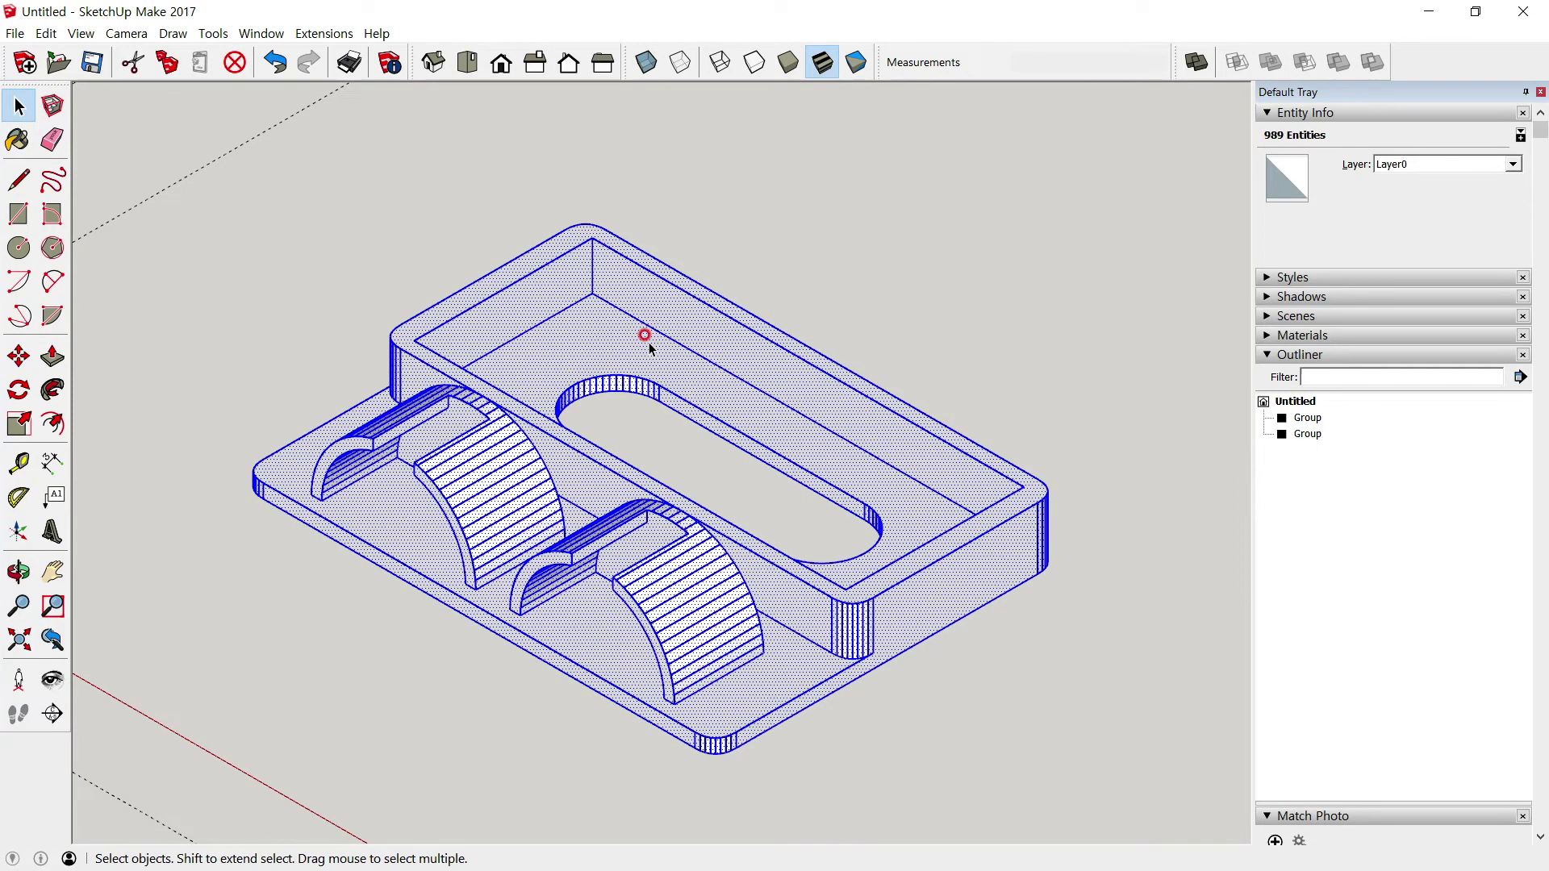
right_click(648, 342)
left_click(710, 507)
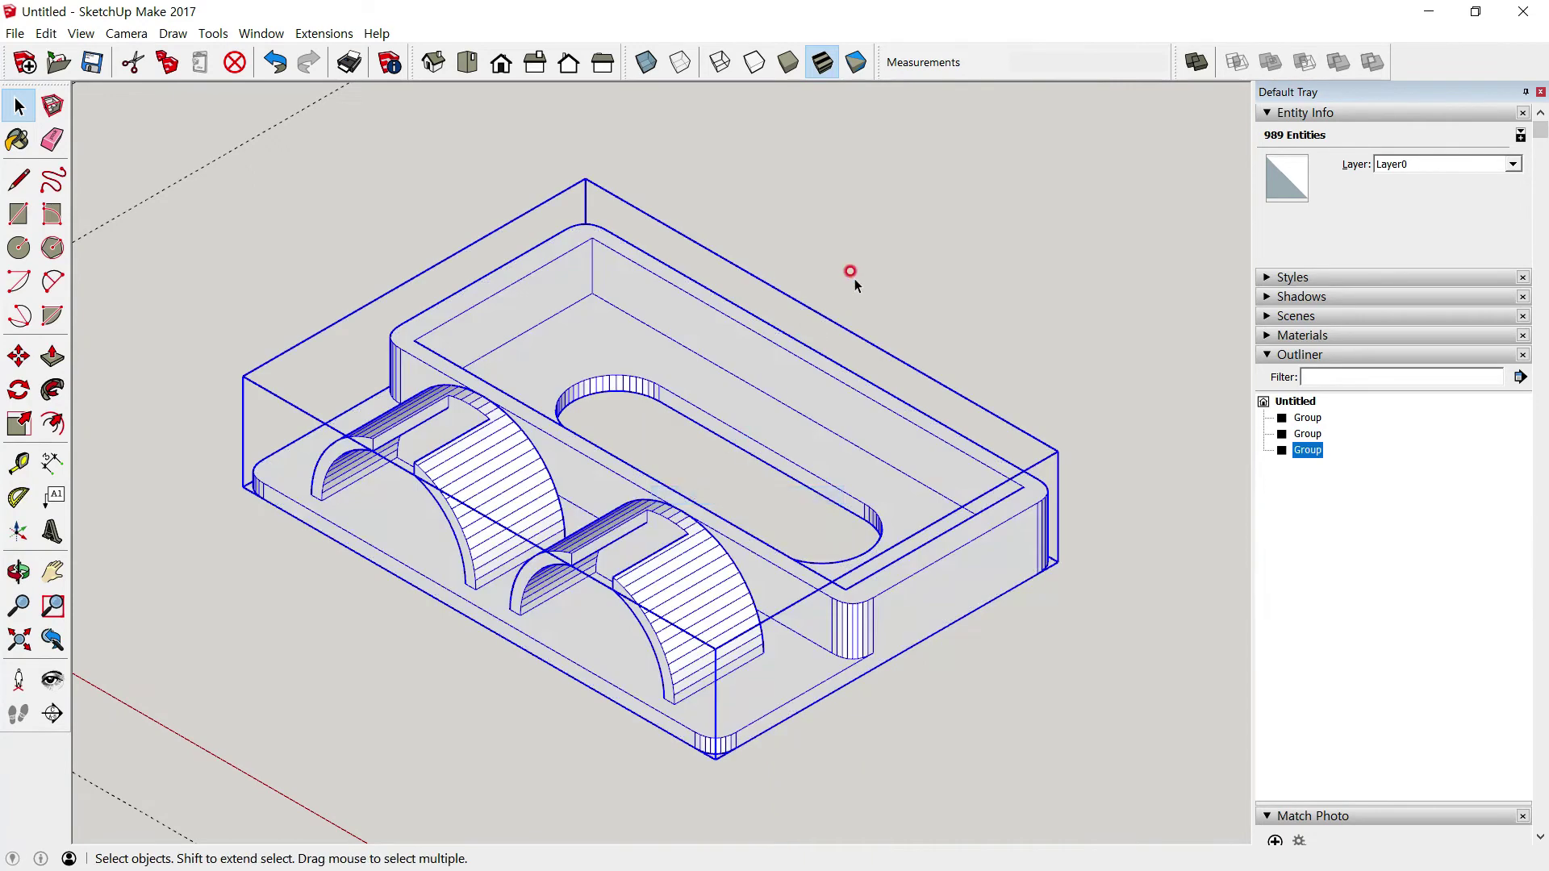
scroll(674, 346, "down", 2)
left_click(487, 253)
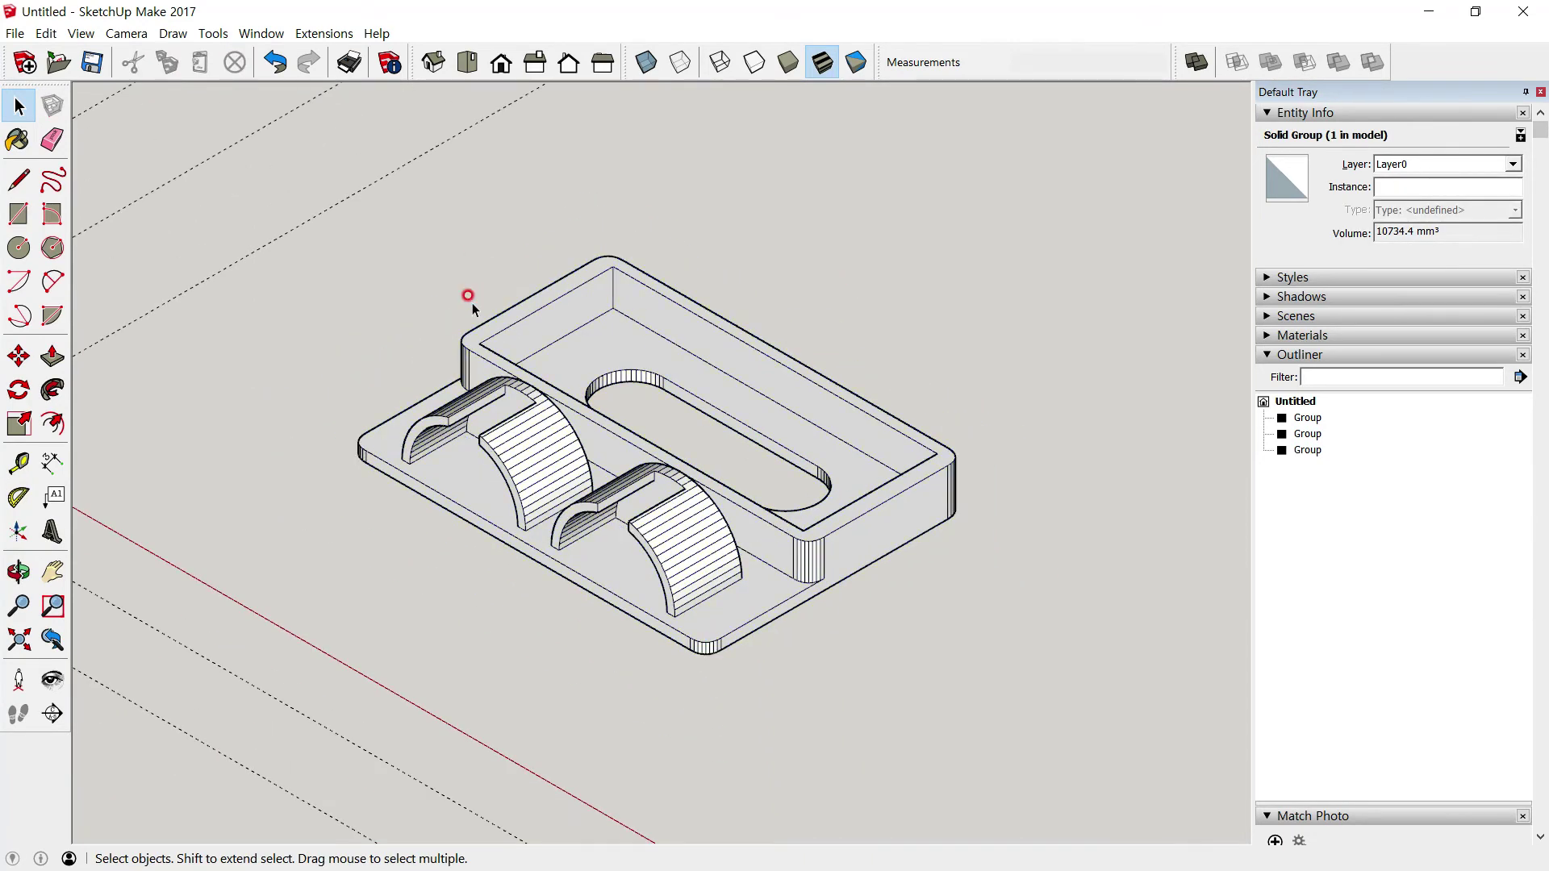
Zoom out in isometric view to show all three robot parts
scroll(466, 297, "down", 3)
scroll(443, 349, "down", 1)
left_click(436, 71)
left_click(469, 252)
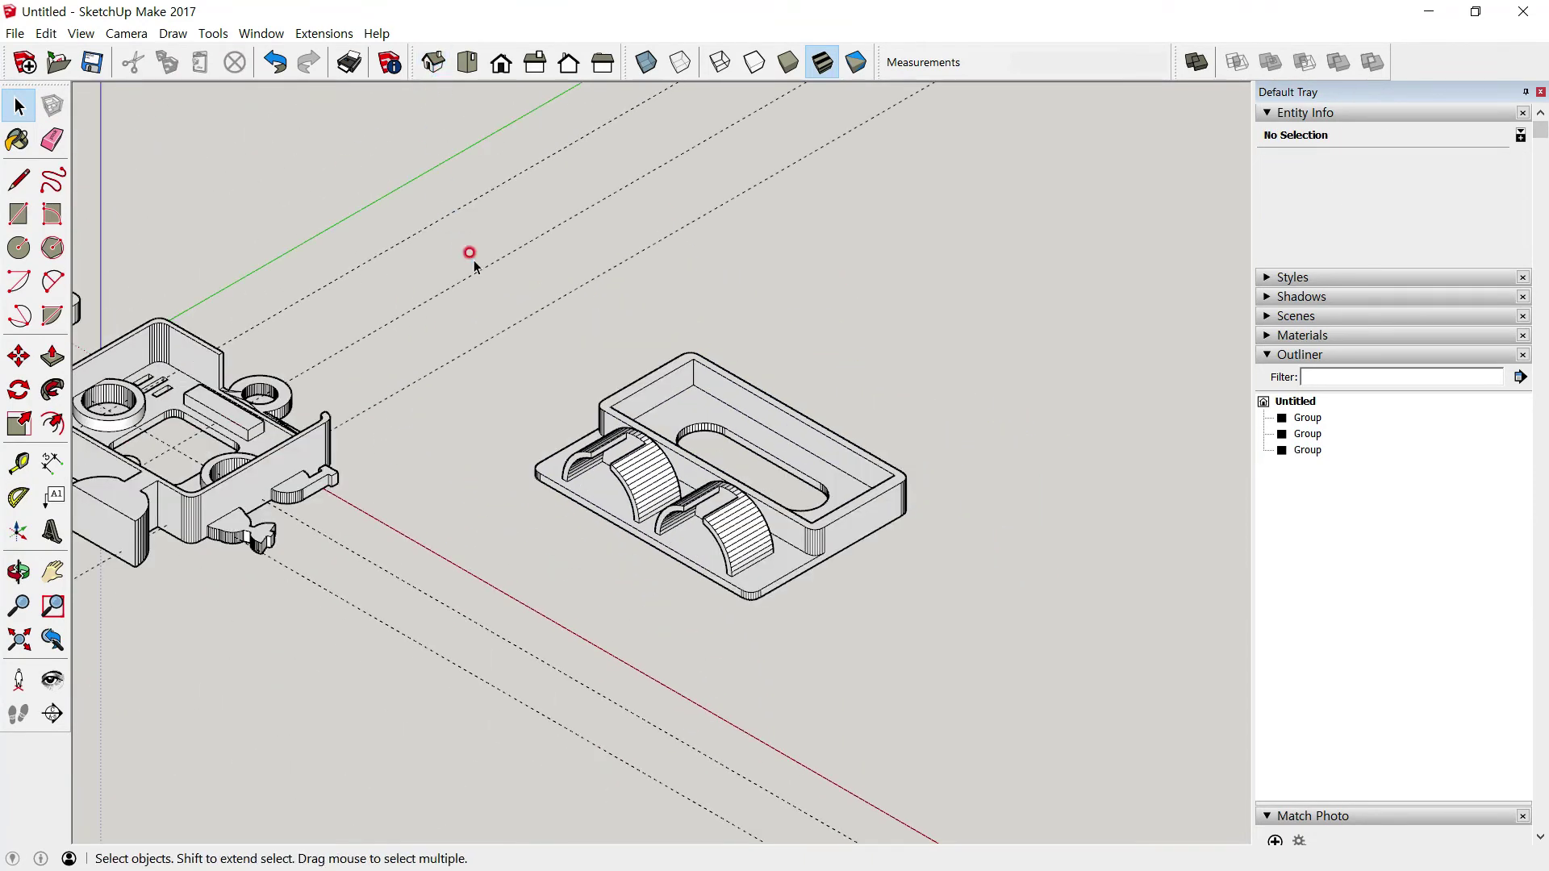
left_click(18, 640)
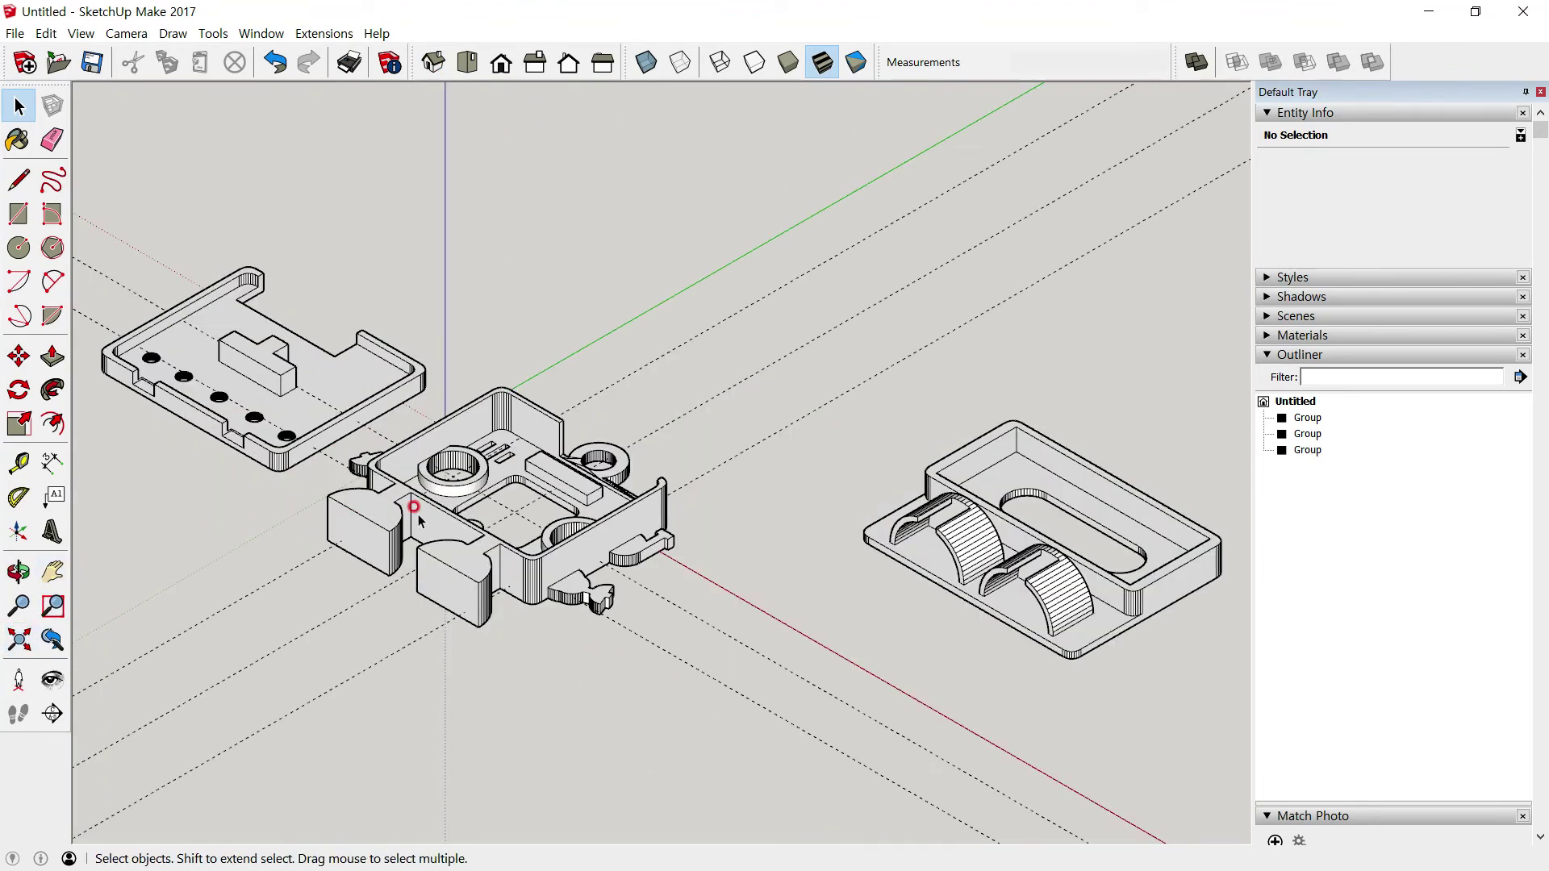
Select the left part, the robot body and the battery holder in turn to confirm each is a group
left_click(329, 427)
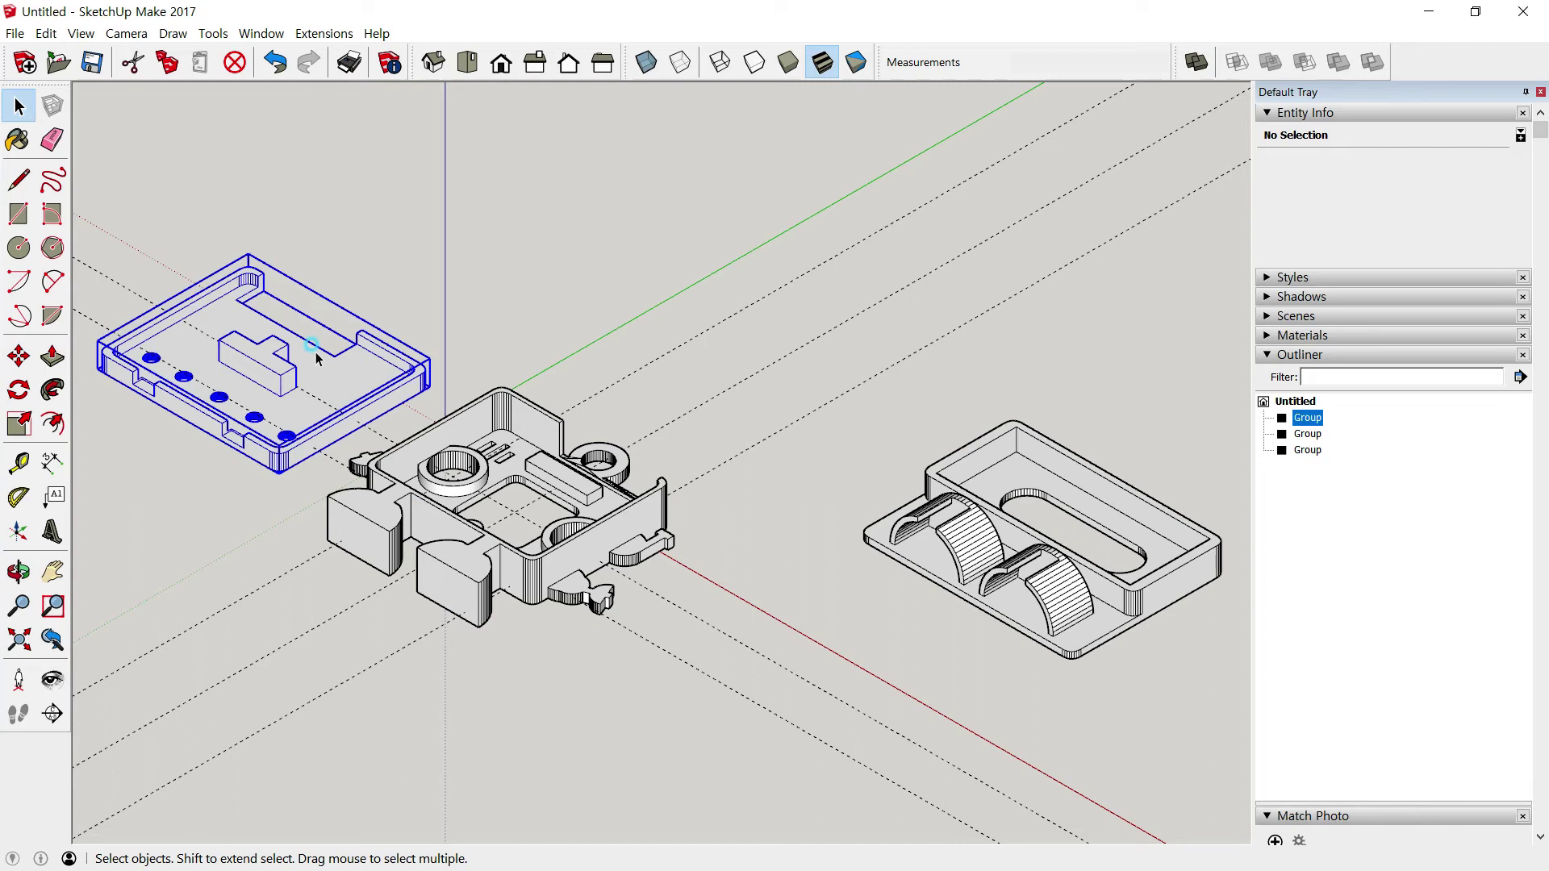
left_click(443, 439)
left_click(952, 477)
left_click(666, 251)
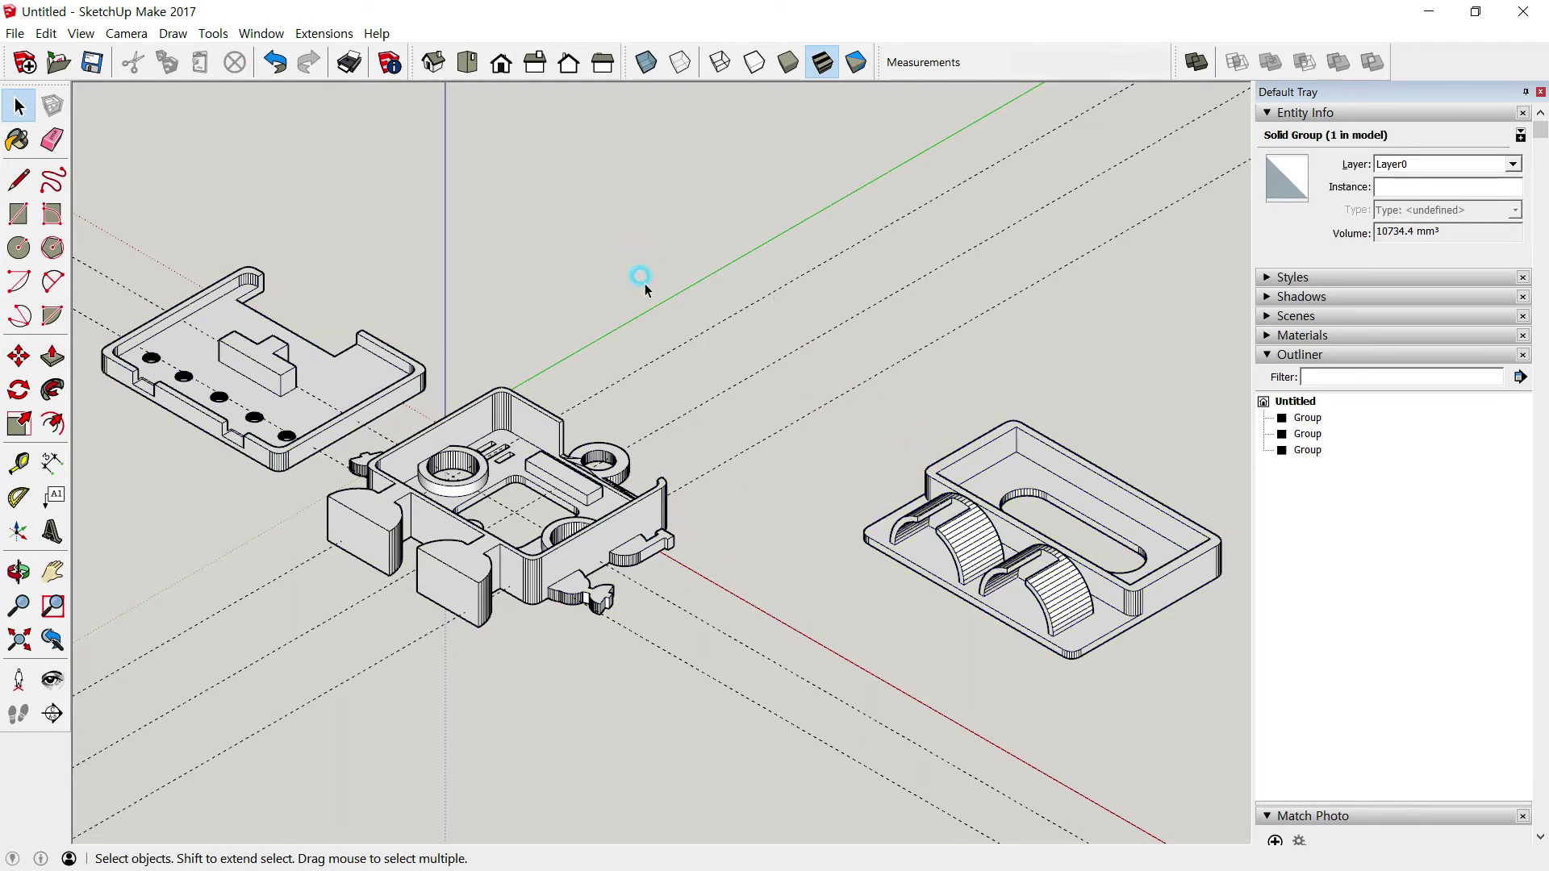
left_click(336, 386)
left_click(403, 508)
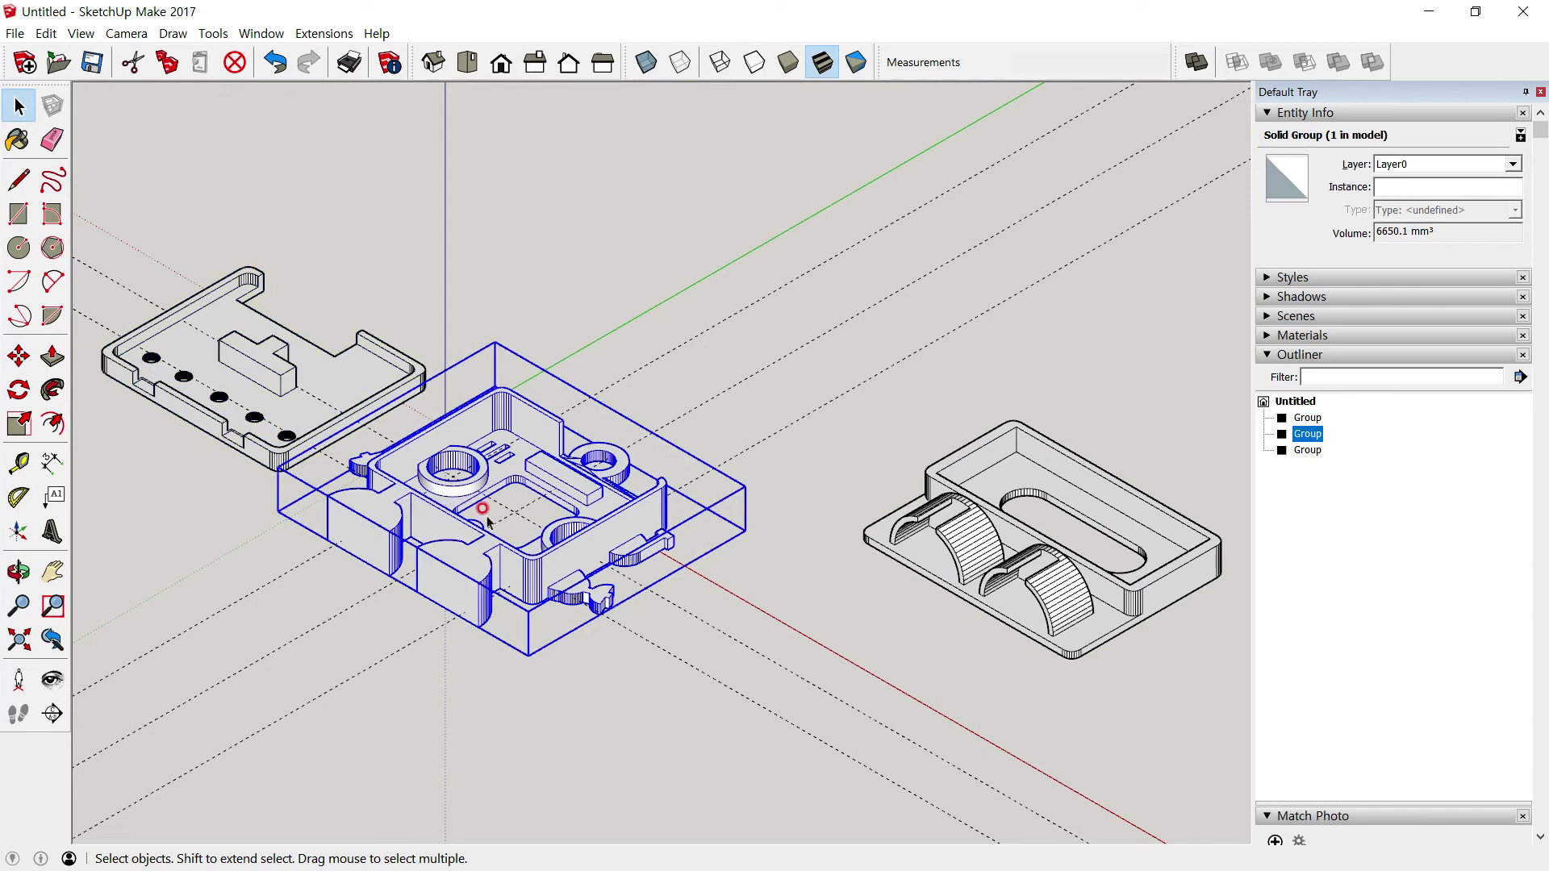
left_click(962, 498)
left_click(807, 496)
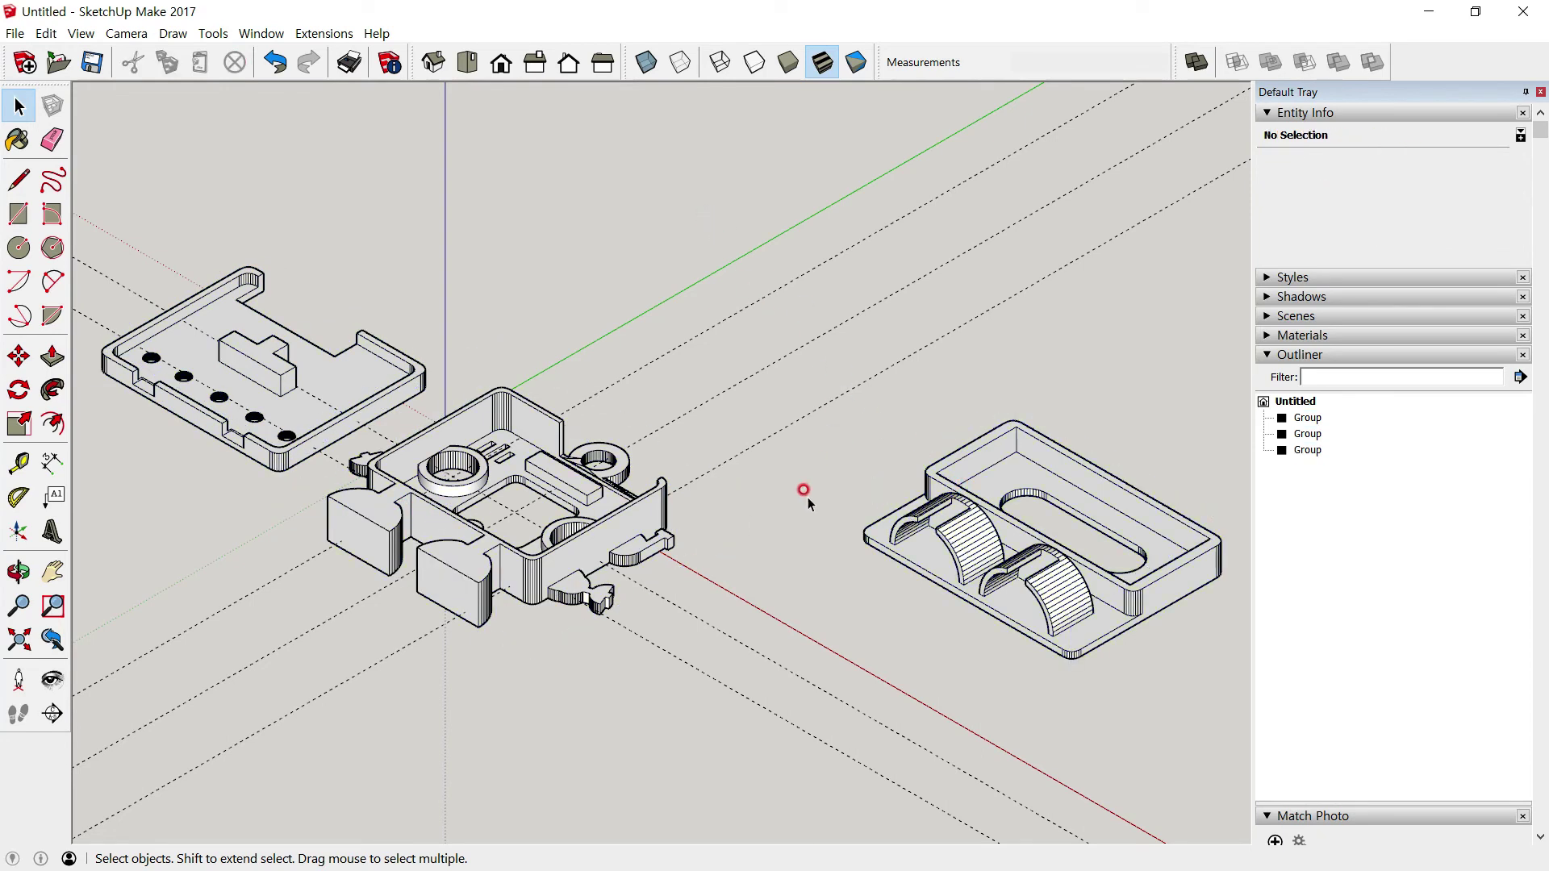